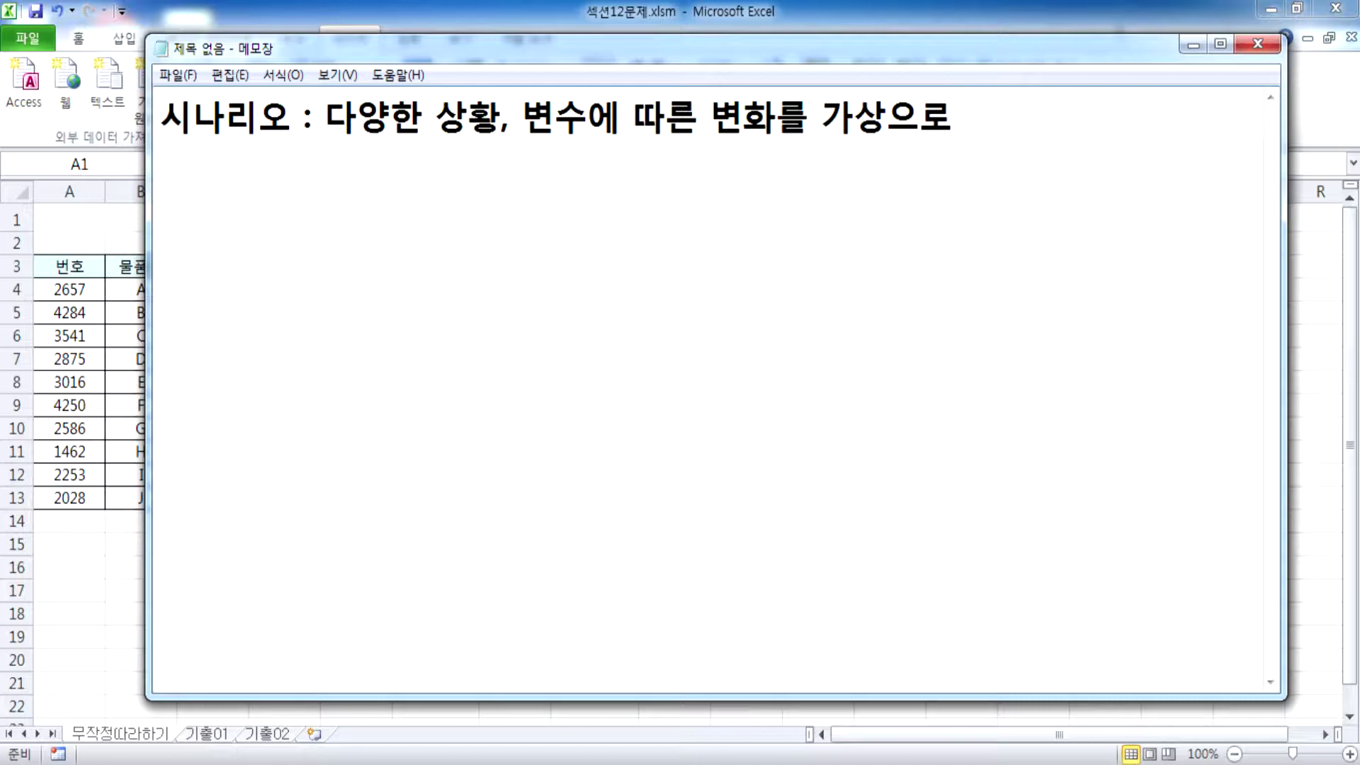
# Complete the scenario definition in the note with "꾸며서 예측" and start a new line.
pyautogui.write('꾸')
pyautogui.press('BackSpace')
pyautogui.press('BackSpace')
pyautogui.write('꾸며서 예측')
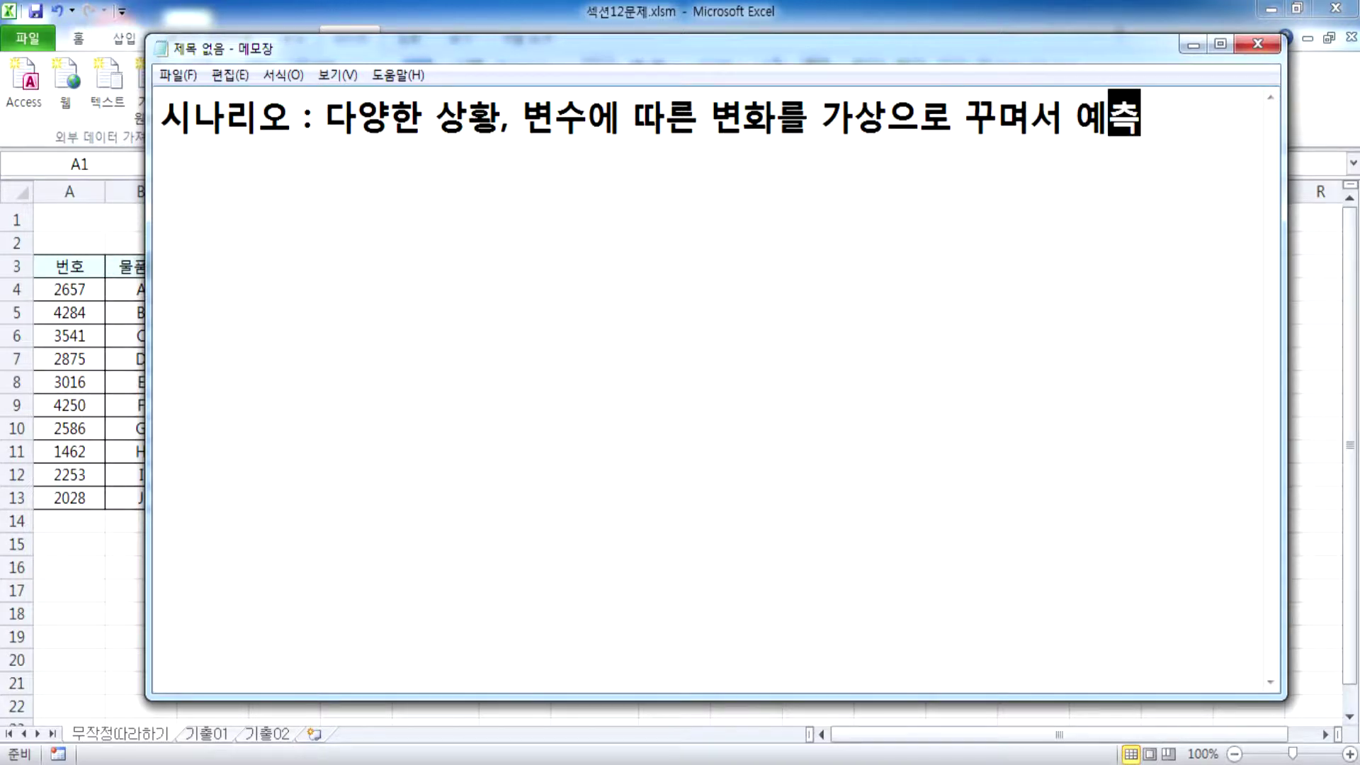
pyautogui.press('Return')
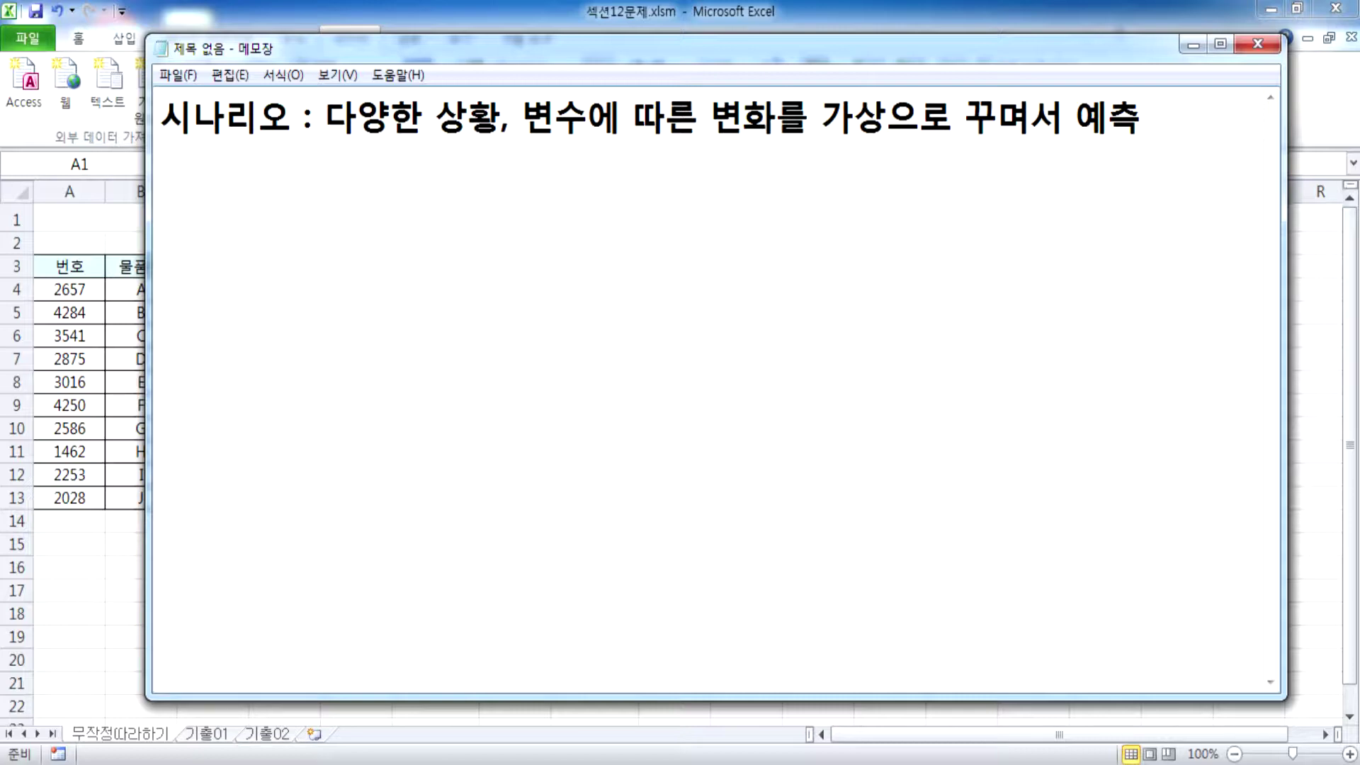
# Switch to Excel and examine the annual sales table's unit prices, sales and return quantities, net sales formulas and the total in H14.
pyautogui.click(98, 298)
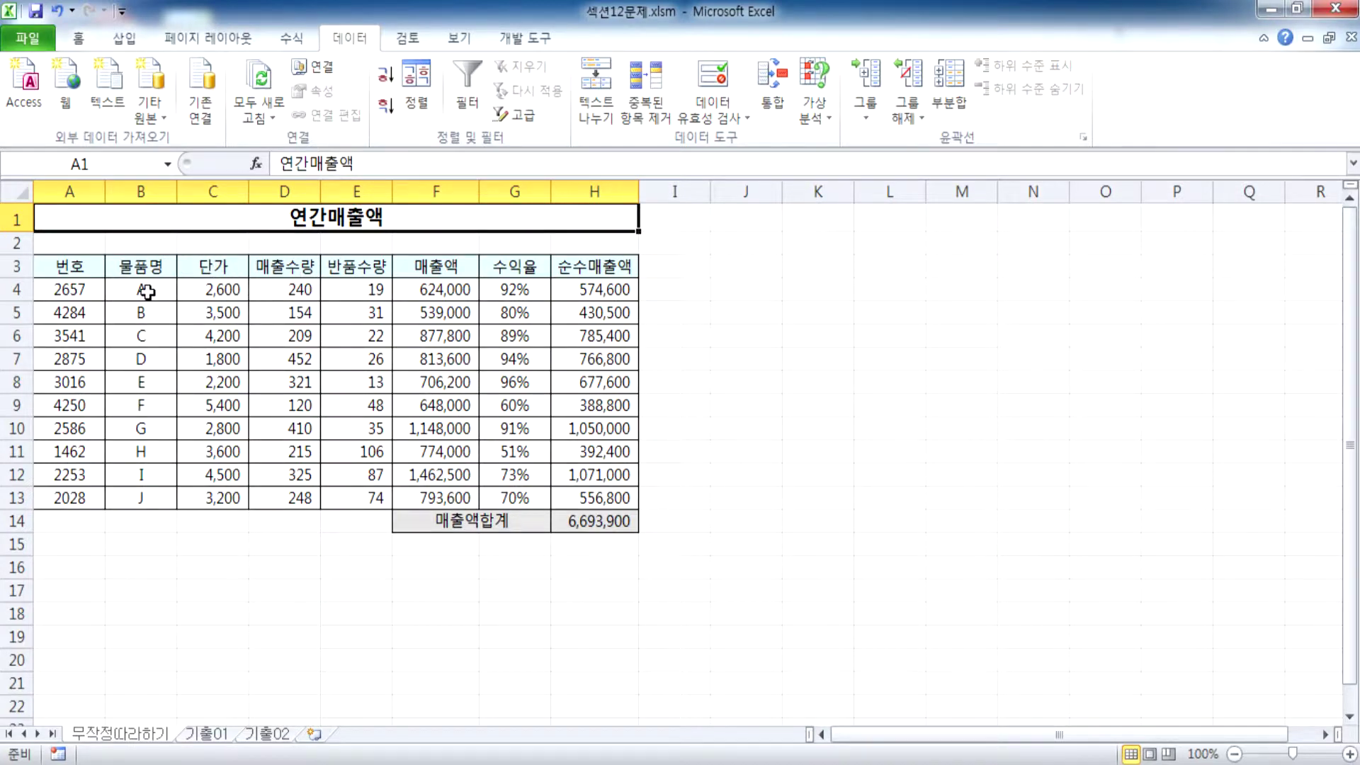
pyautogui.click(146, 291)
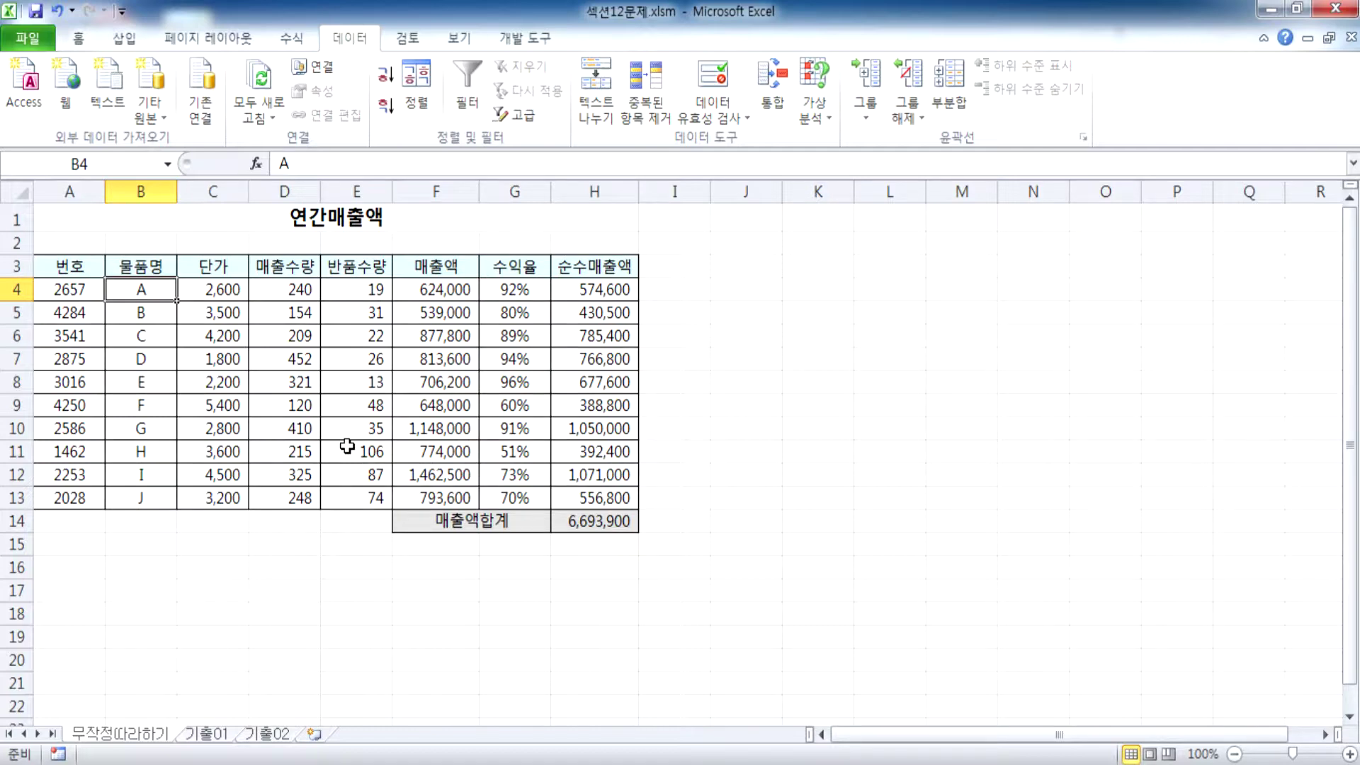
pyautogui.moveTo(211, 287); pyautogui.dragTo(234, 494)
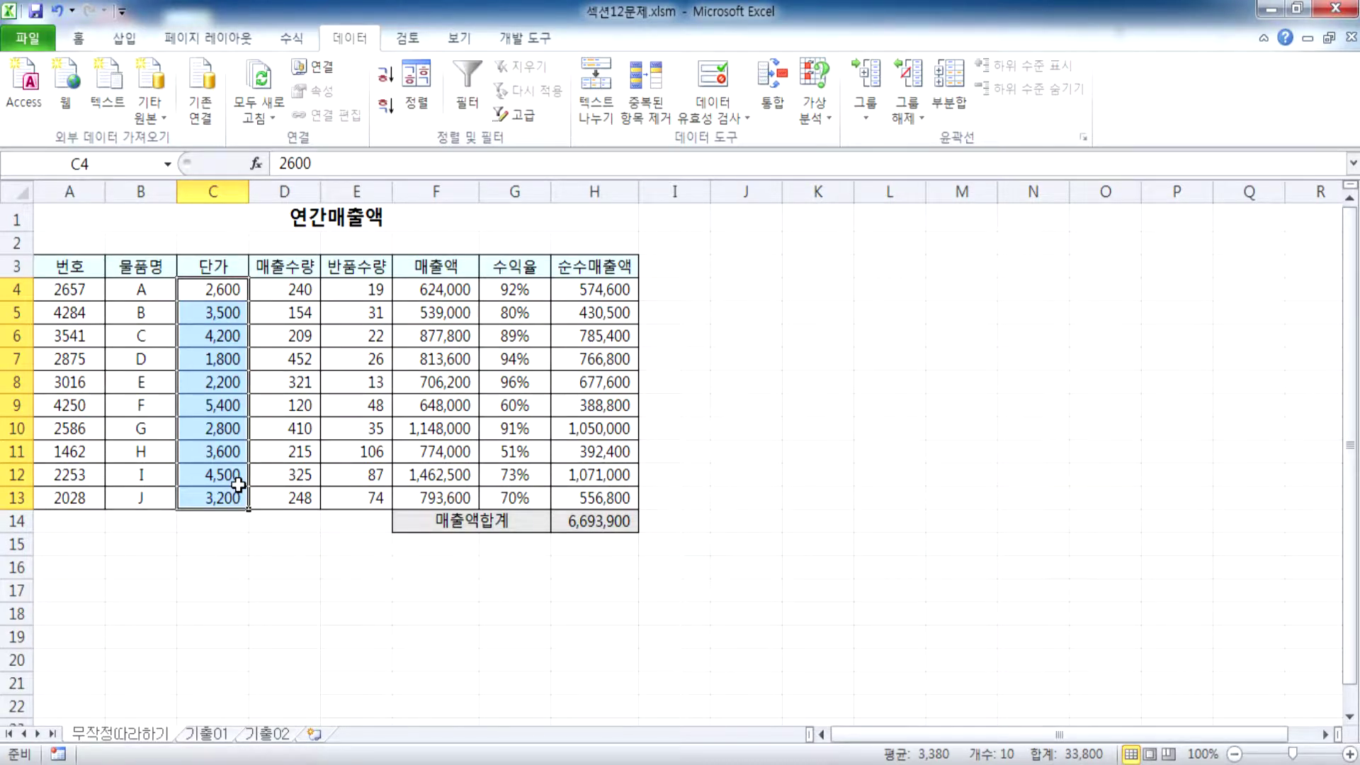
pyautogui.keyDown('ctrl'); pyautogui.scroll(3, 210, 370); pyautogui.keyUp('ctrl')
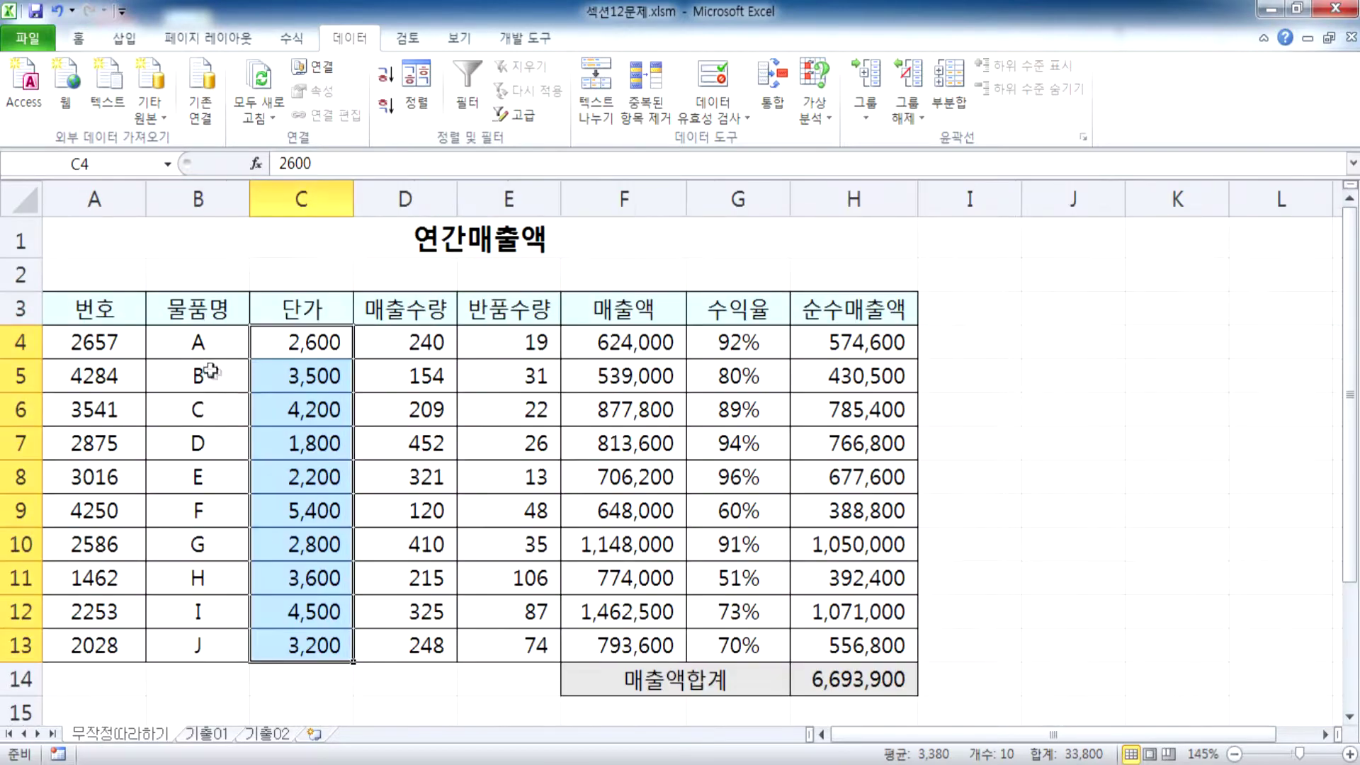
pyautogui.click(323, 342)
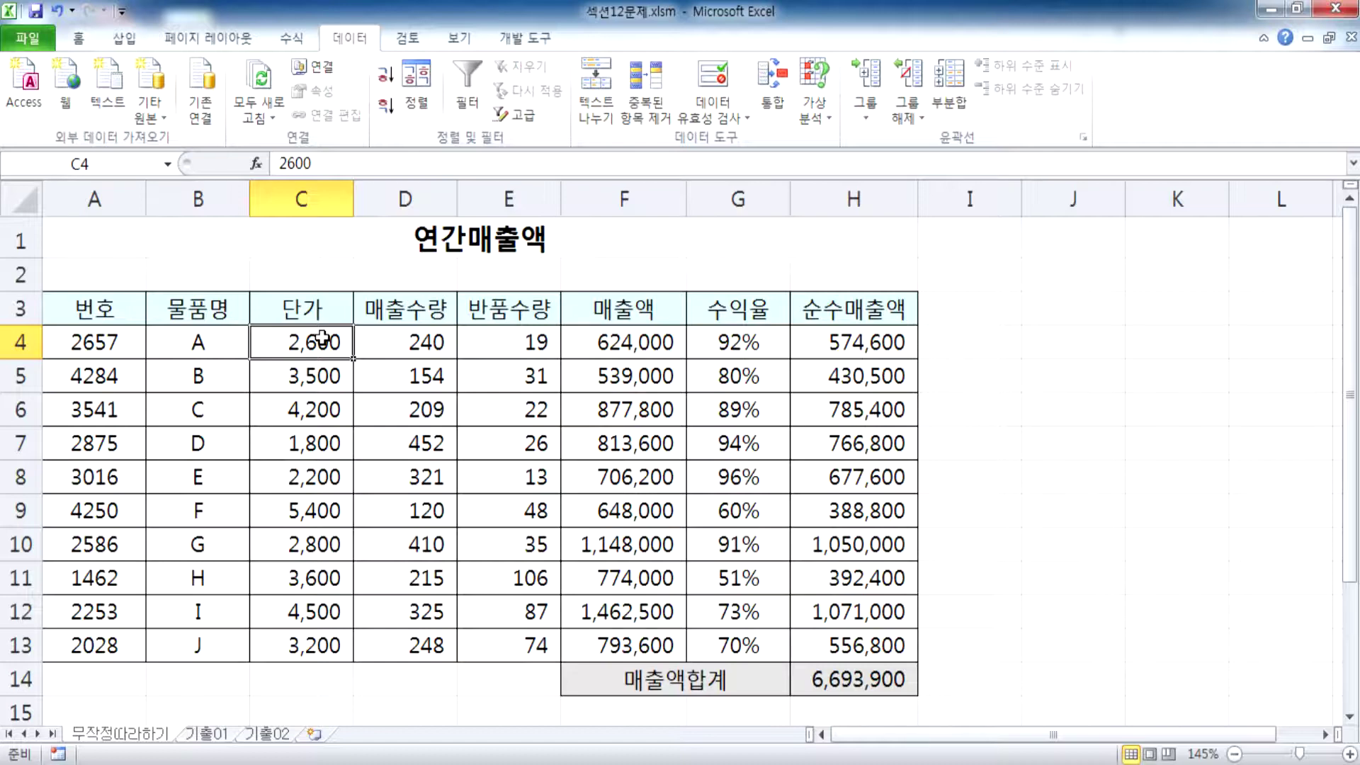
pyautogui.click(413, 341)
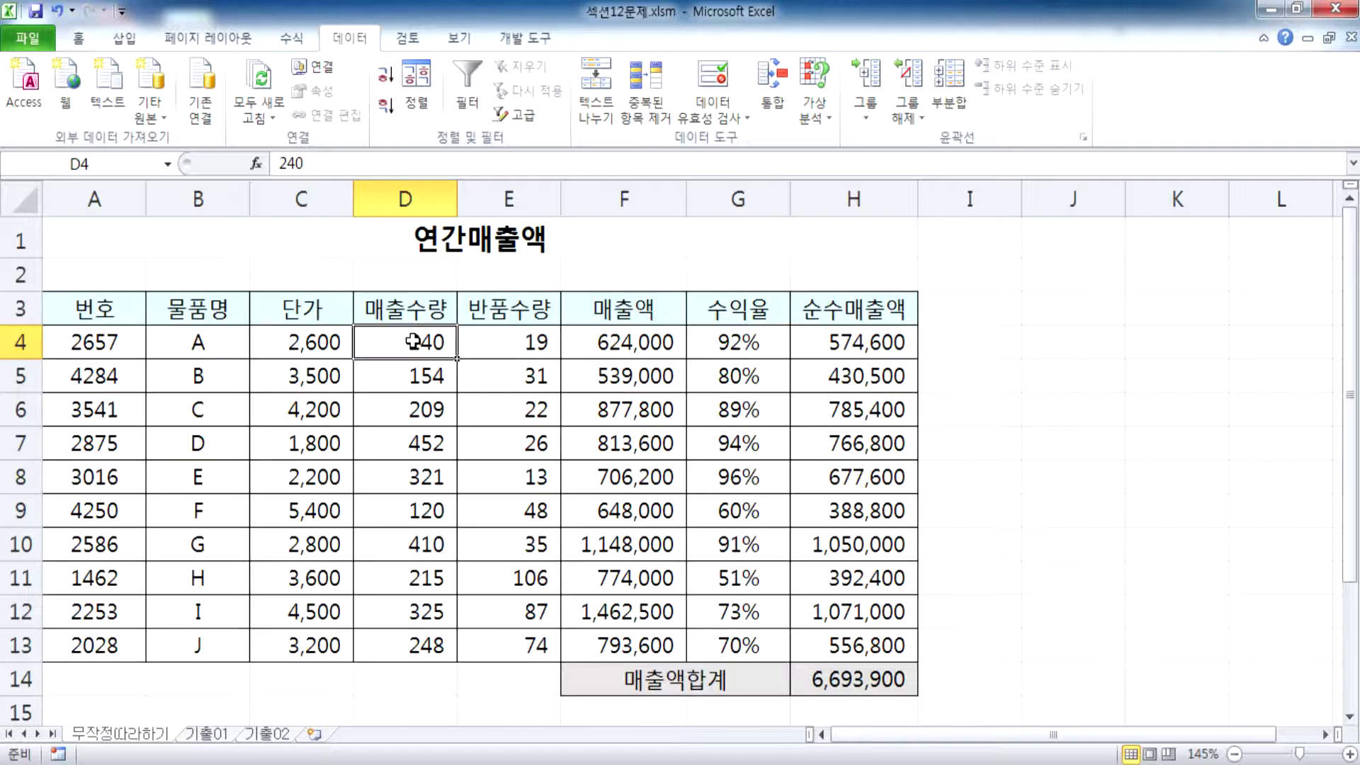
pyautogui.click(500, 342)
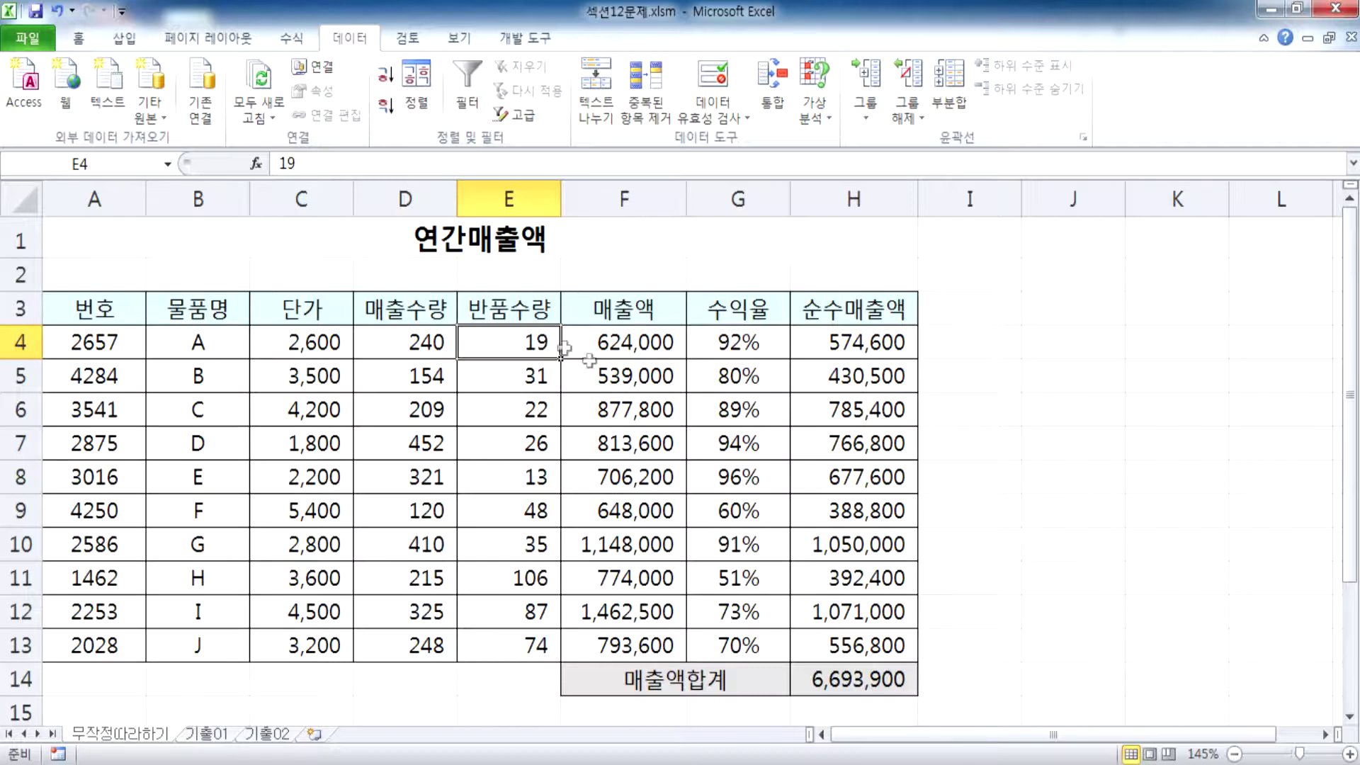
pyautogui.moveTo(828, 355); pyautogui.dragTo(877, 611)
pyautogui.scroll(-3, 857, 595)
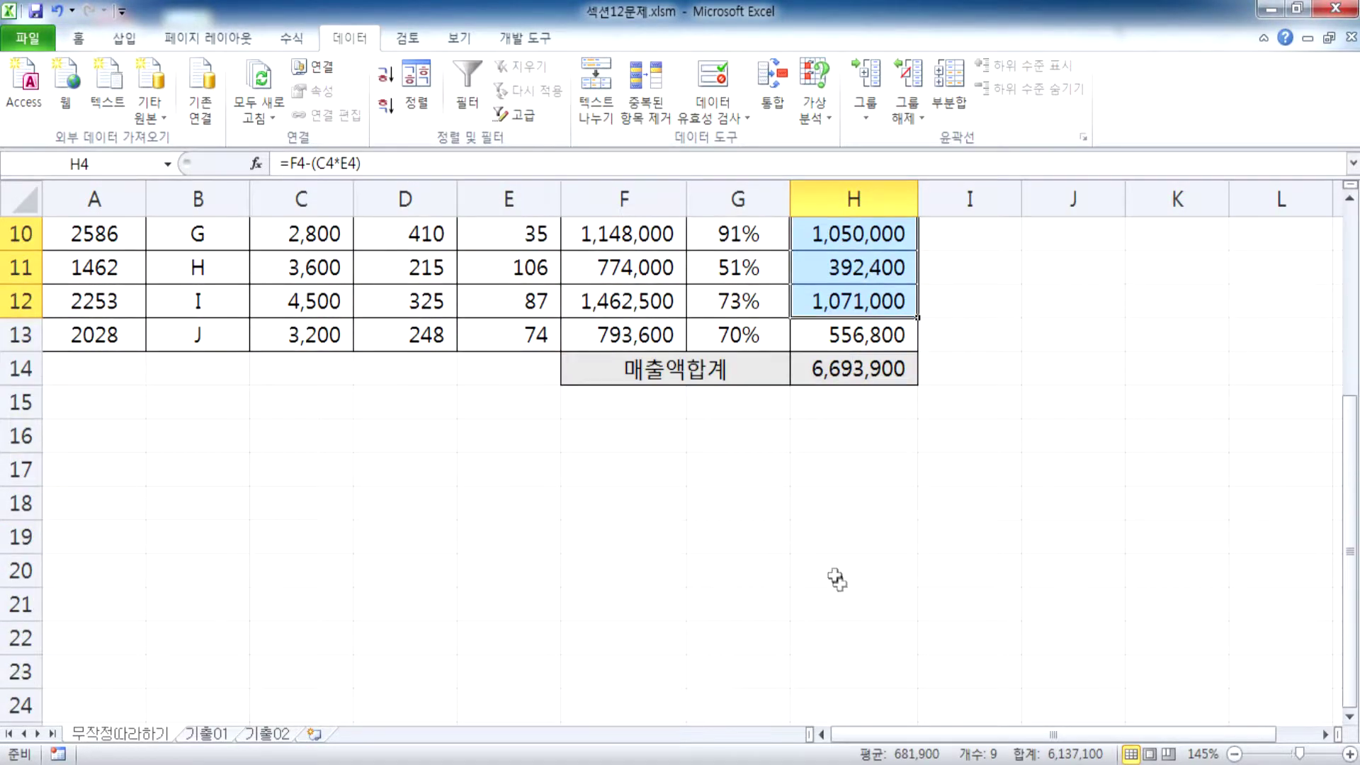
pyautogui.hotkey('ctrl', 'Down')
pyautogui.scroll(3, 740, 474)
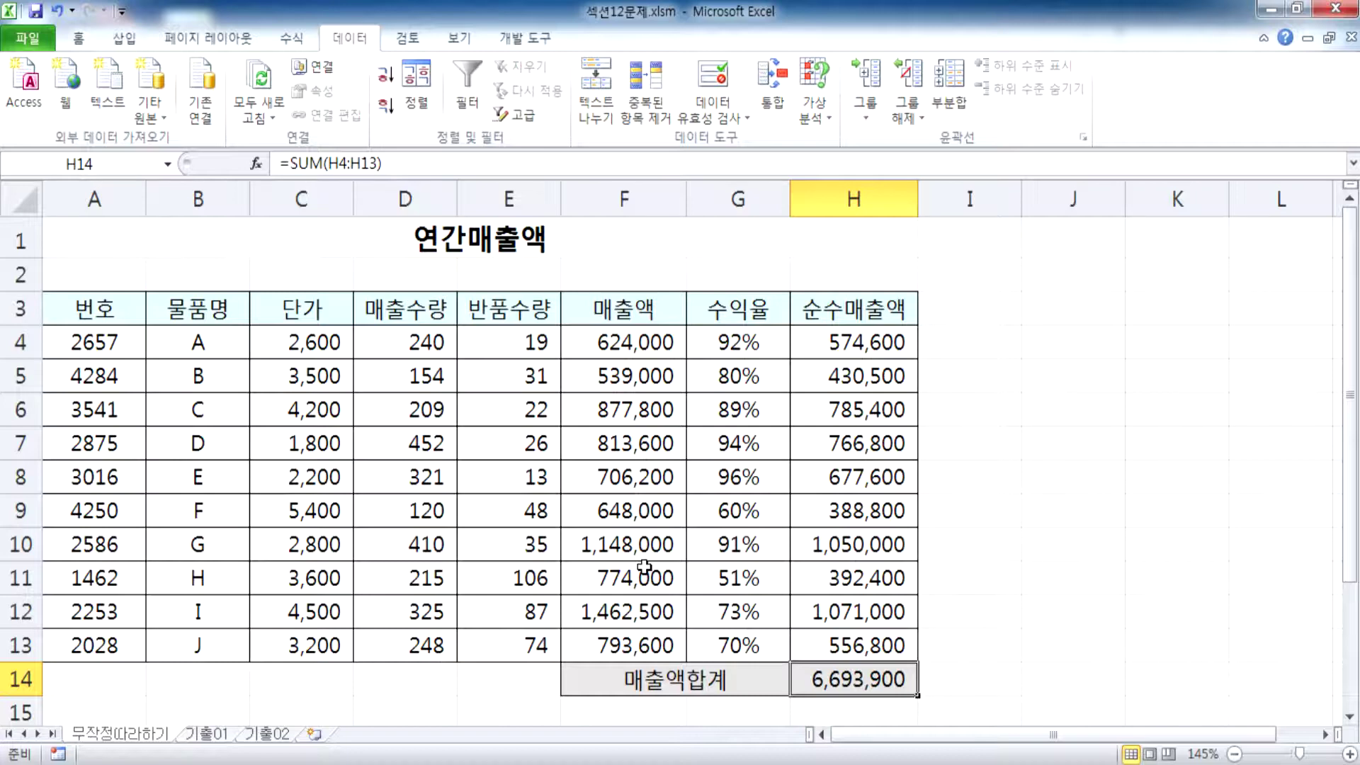
# Set product A's return quantity in E4 to 9 and check the sales total in H14.
pyautogui.click(500, 339)
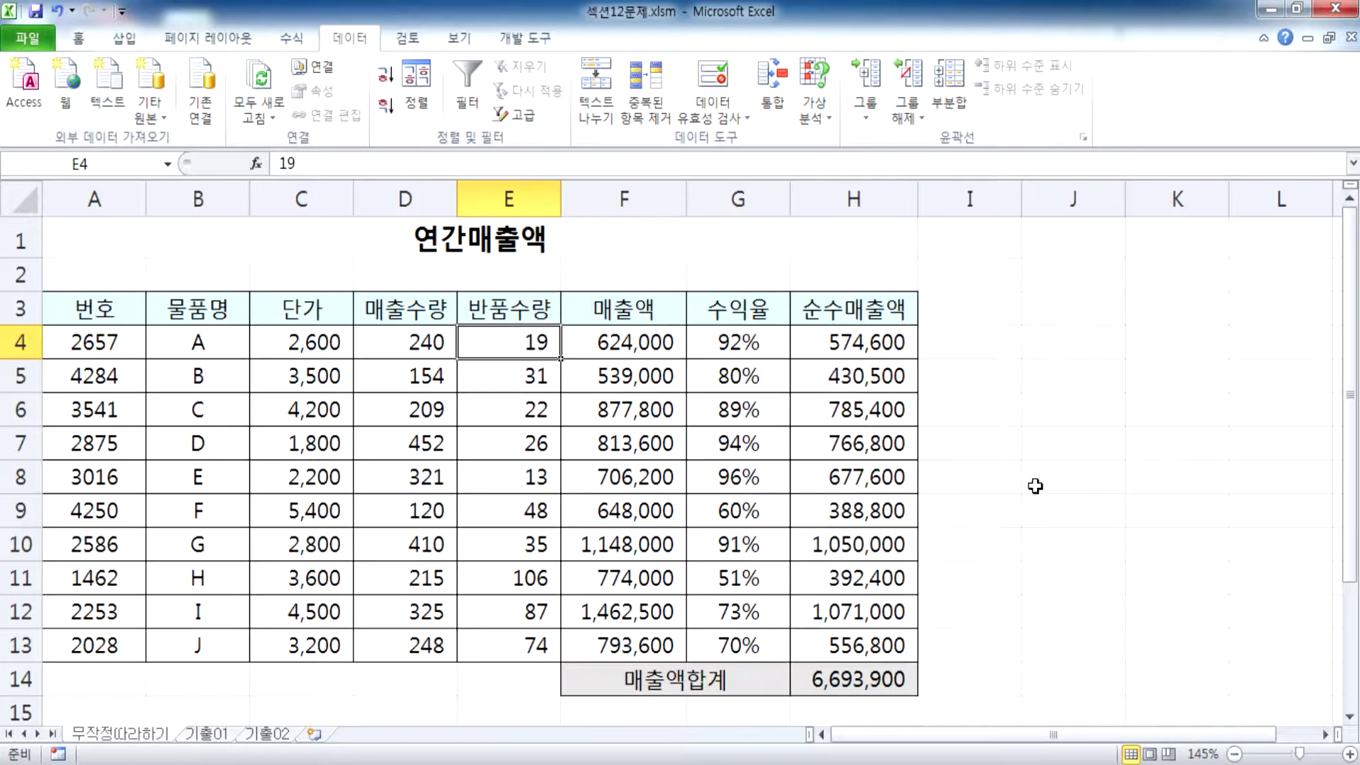
pyautogui.write('9')
pyautogui.press('Return')
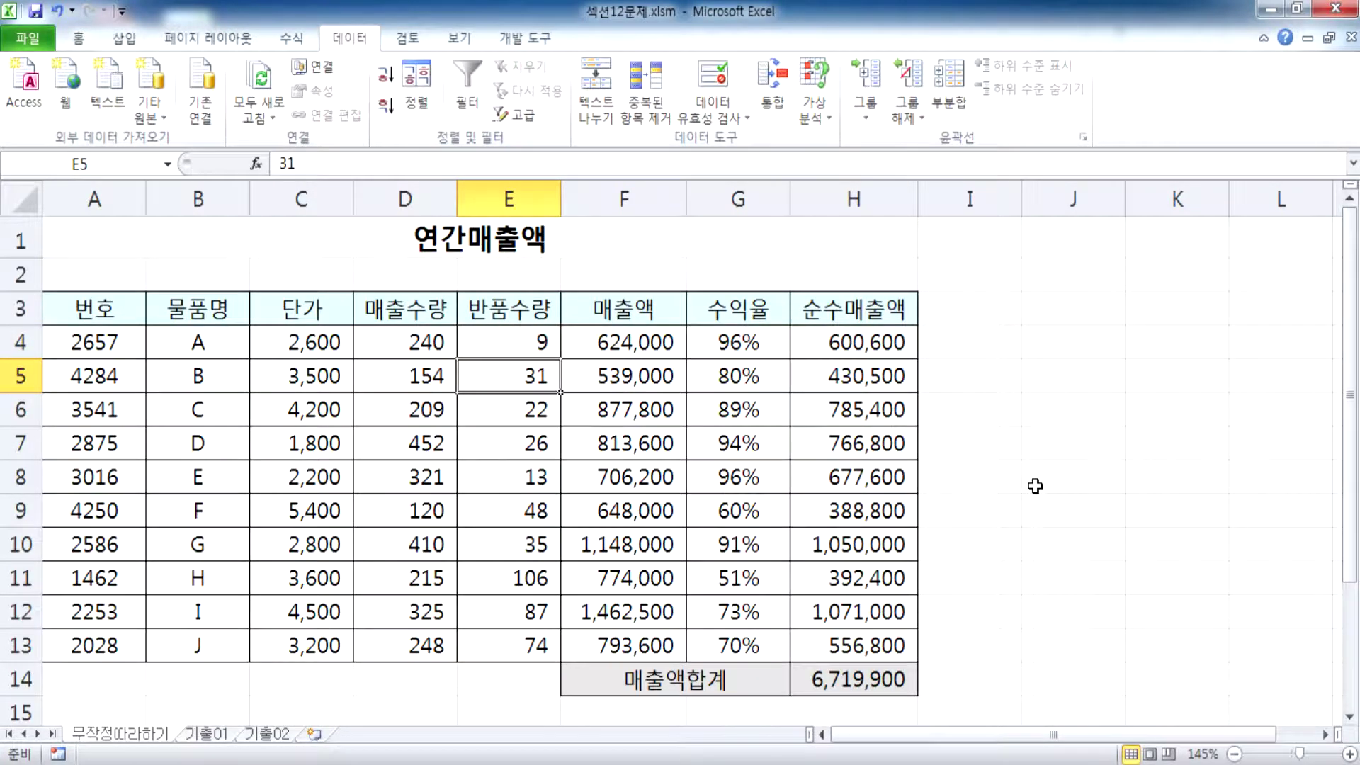
pyautogui.click(837, 672)
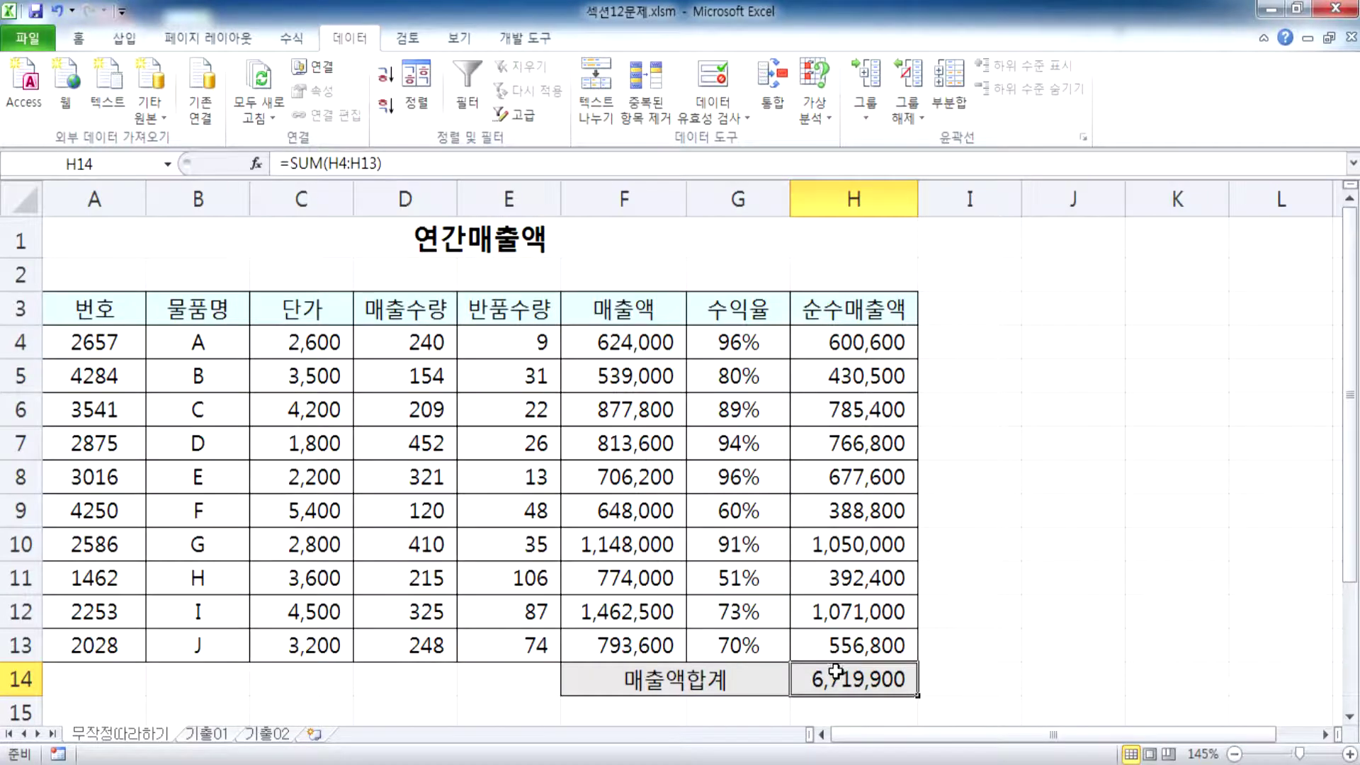
# Set product B's return quantity in E5 to 21 and check the sales total in H14.
pyautogui.click(512, 378)
pyautogui.write('21')
pyautogui.press('Return')
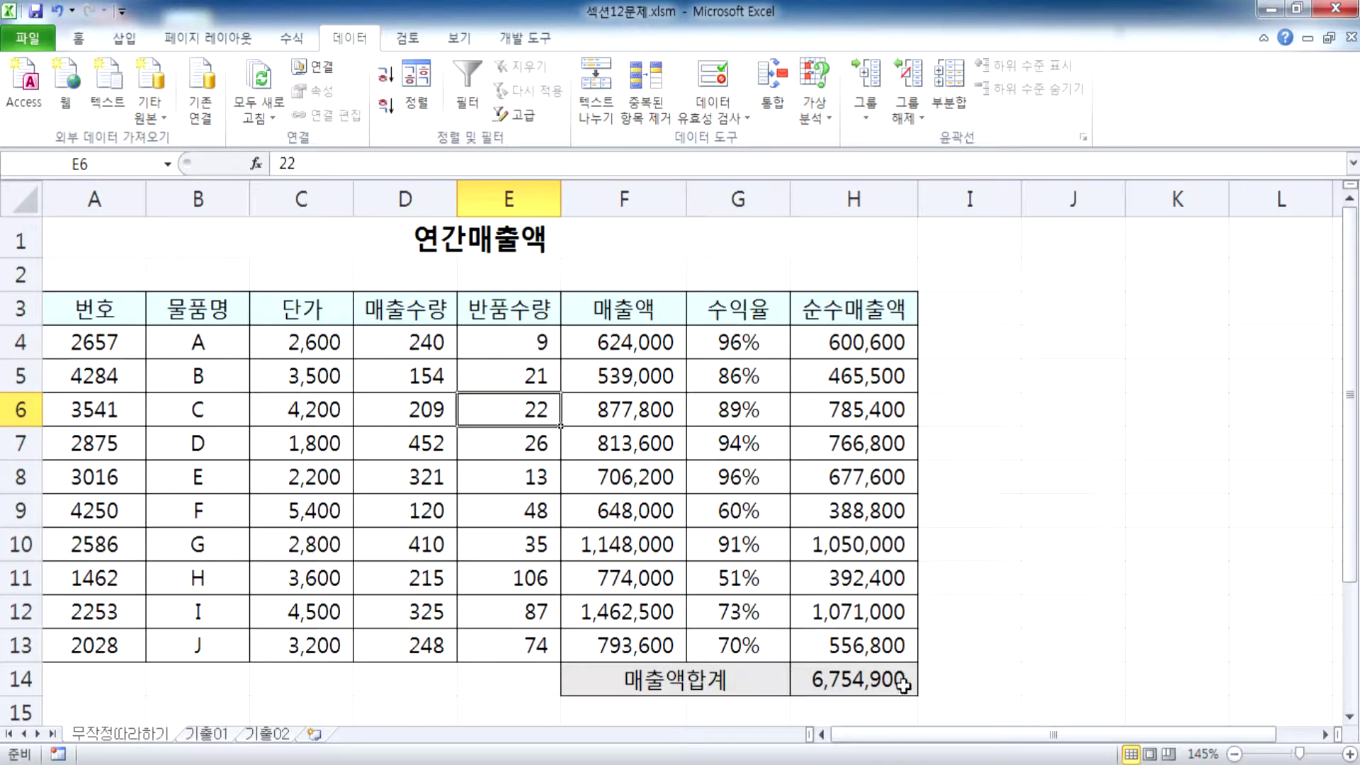
pyautogui.click(860, 682)
pyautogui.scroll(-1, 861, 676)
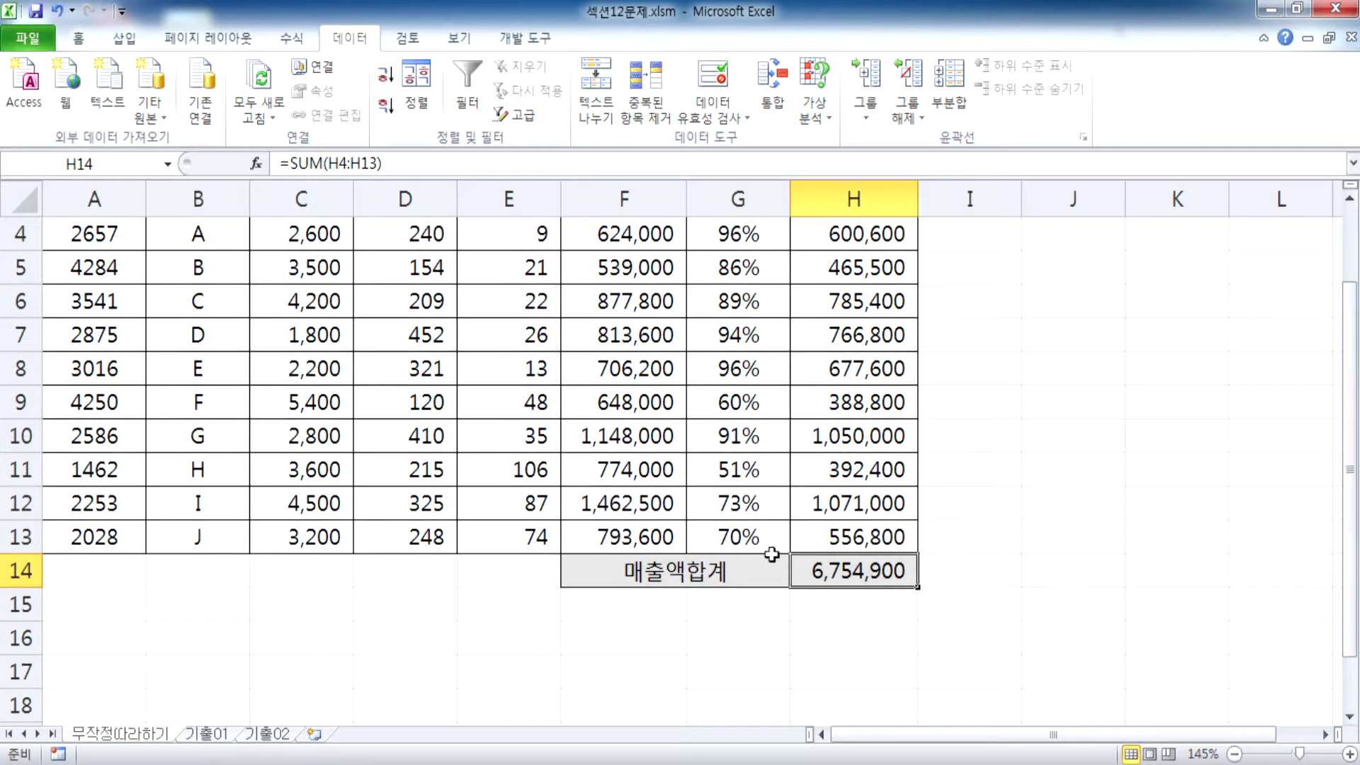
# Undo the return quantity changes in E4 and E5 and recheck the total in H14.
pyautogui.scroll(1, 771, 554)
pyautogui.moveTo(546, 343); pyautogui.dragTo(532, 376)
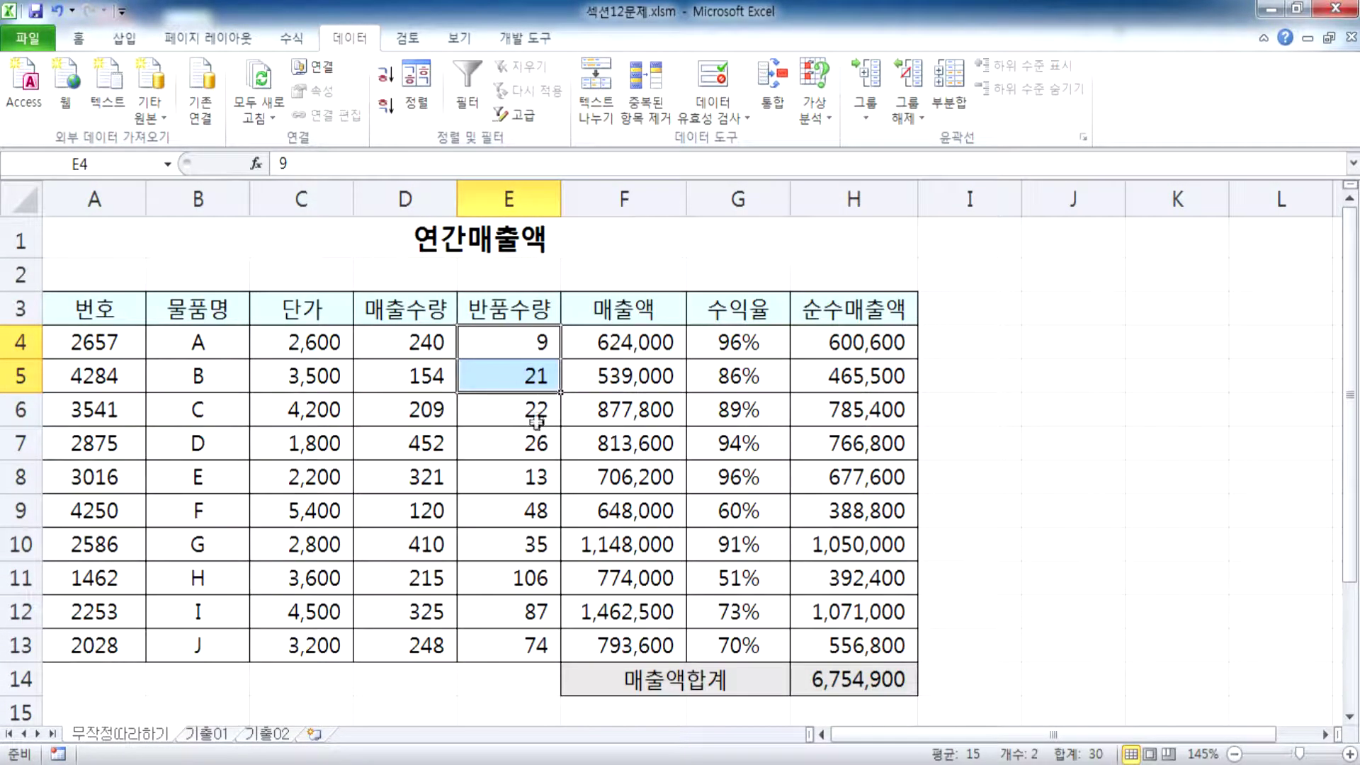
pyautogui.hotkey('ctrl', 'z')
pyautogui.click(492, 370)
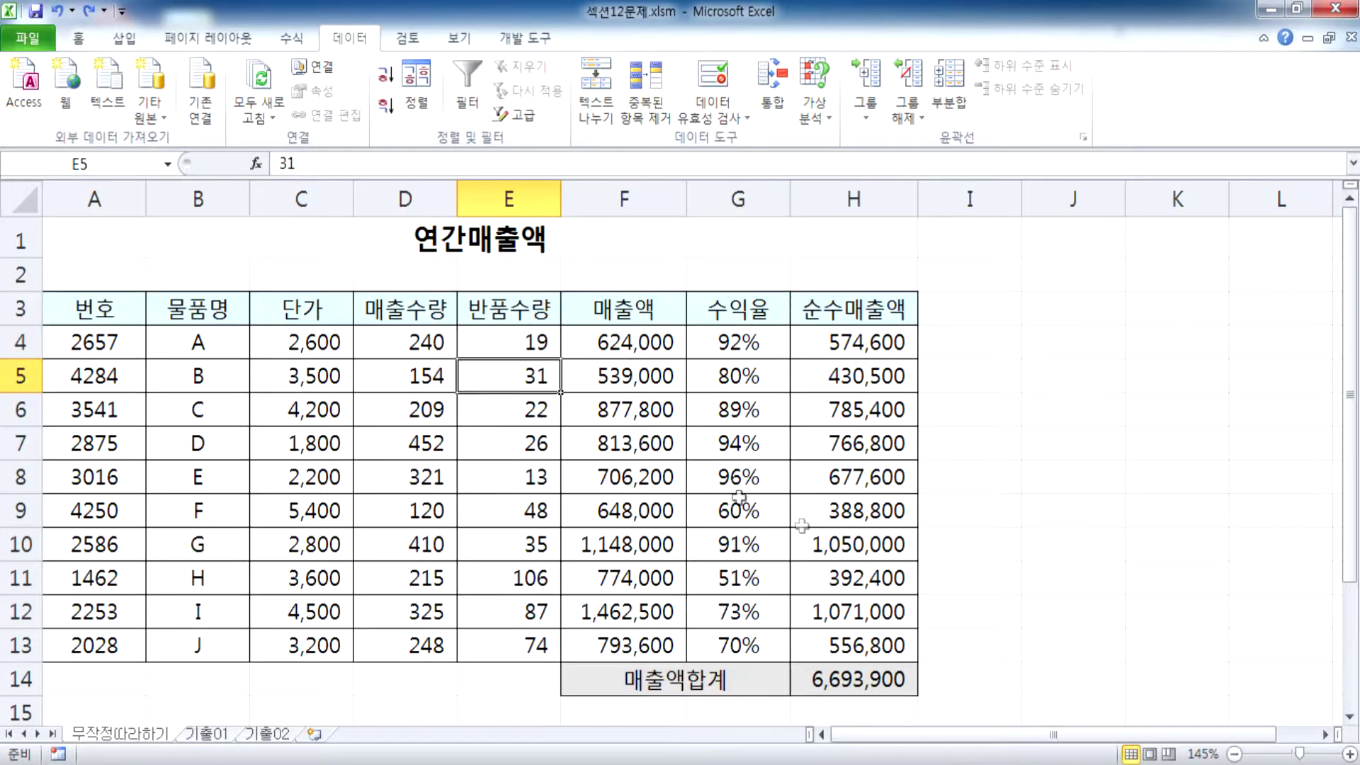
pyautogui.scroll(-2, 779, 491)
pyautogui.click(847, 479)
pyautogui.scroll(2, 843, 482)
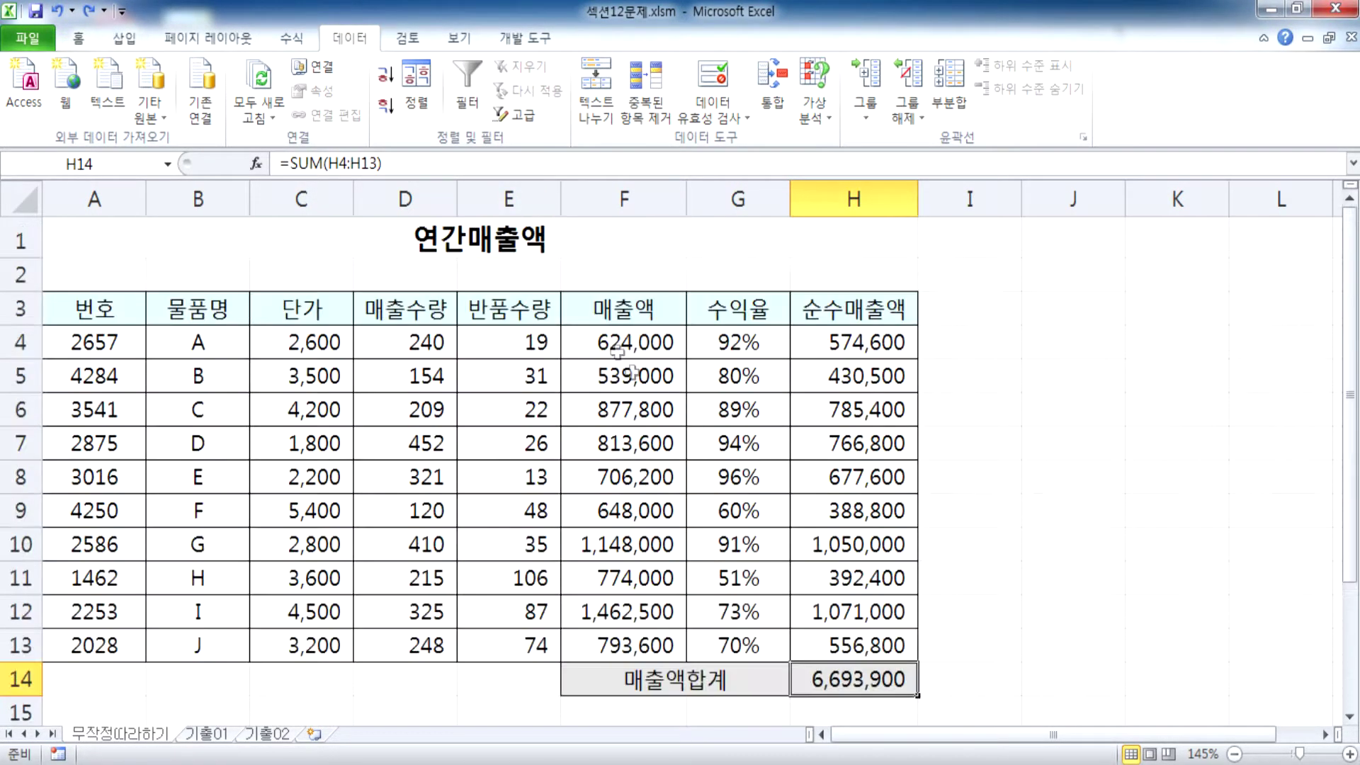
# Enter return quantities of 9 in E4 and 21 in E5, and compare the total in H14.
pyautogui.click(526, 347)
pyautogui.write('9')
pyautogui.press('Return')
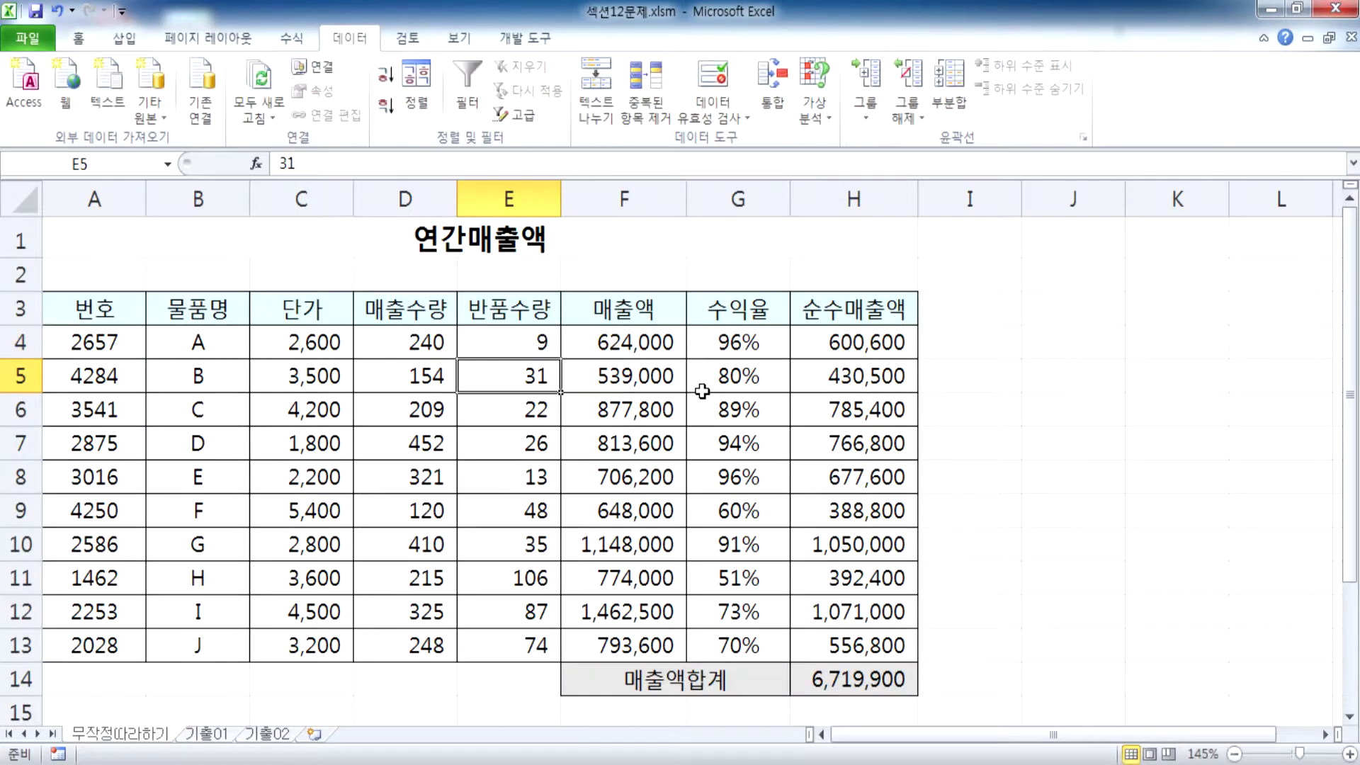
pyautogui.write('21')
pyautogui.press('Return')
pyautogui.scroll(-1, 805, 586)
pyautogui.click(834, 567)
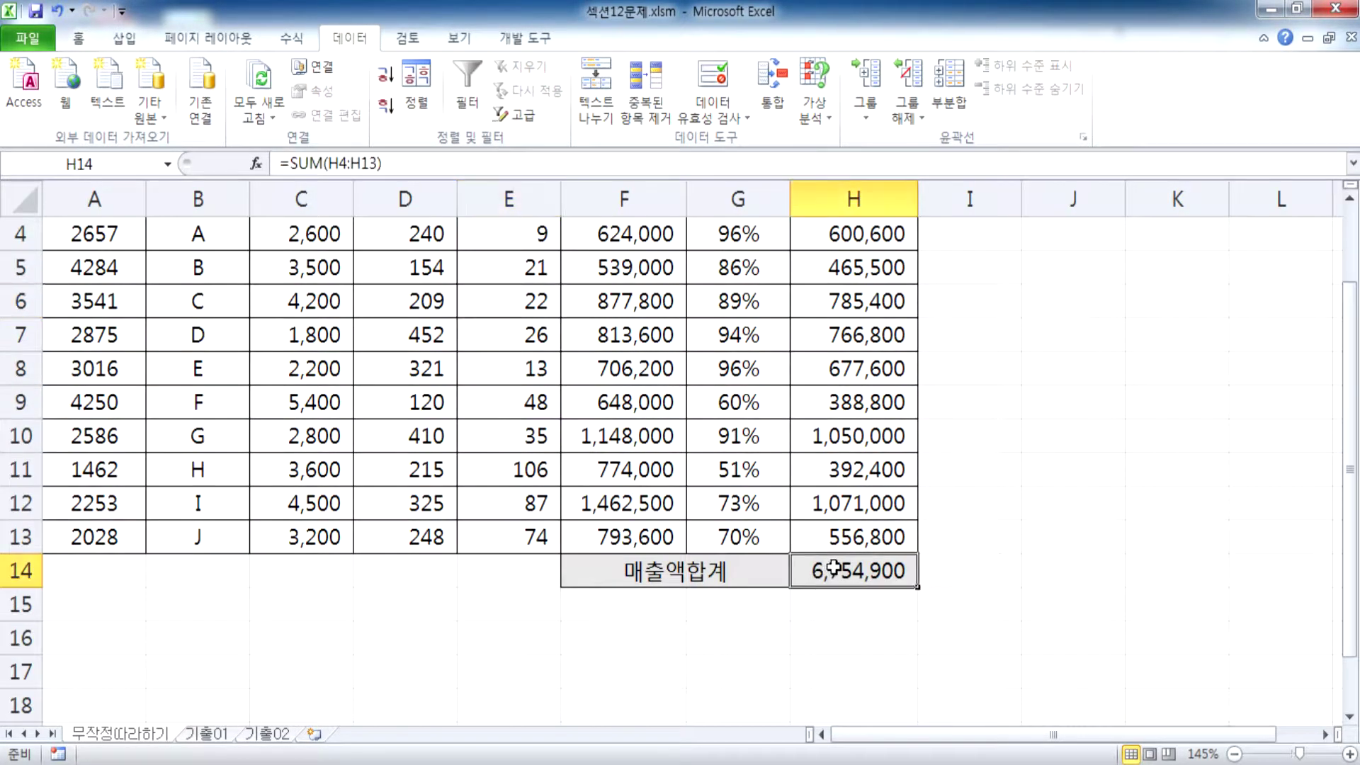
pyautogui.scroll(1, 737, 546)
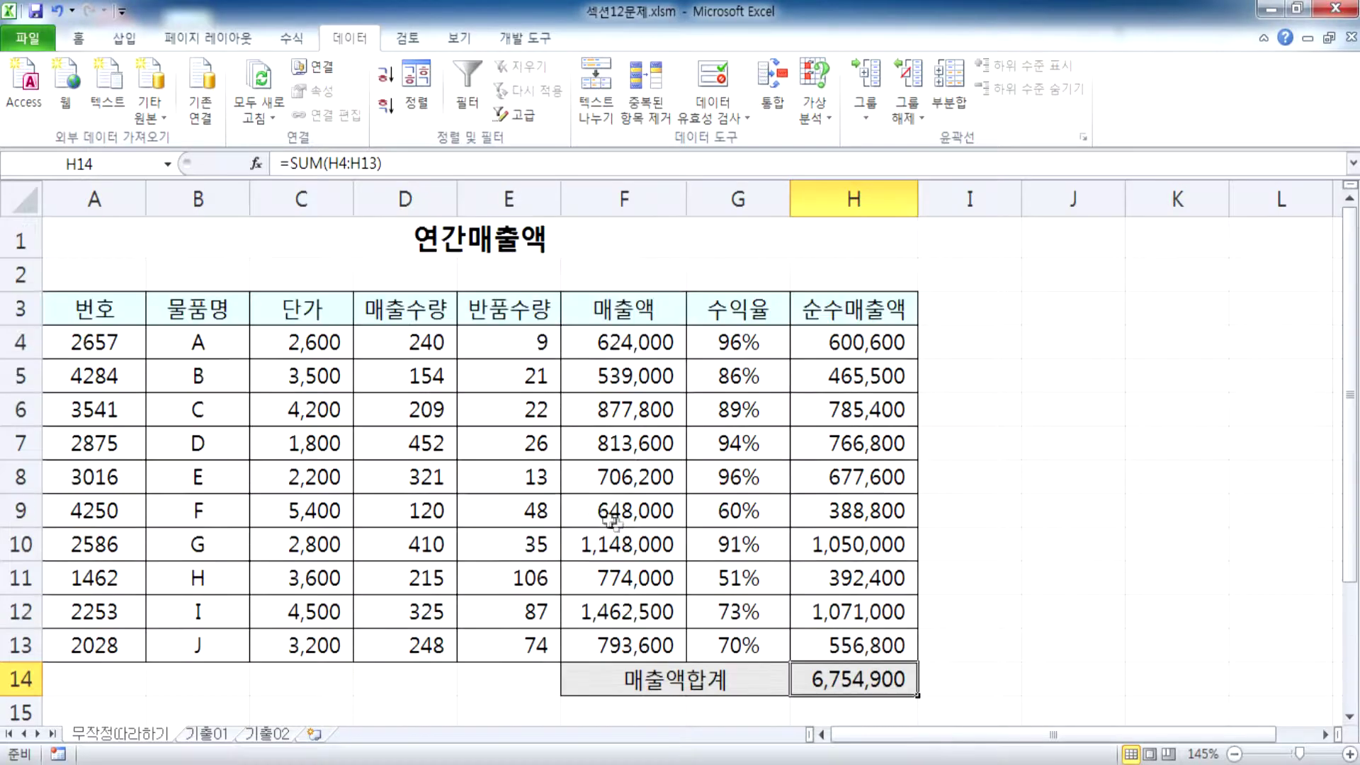
# Undo both trial return quantities for products A and B.
pyautogui.click(521, 347)
pyautogui.hotkey('ctrl', 'z')
pyautogui.hotkey('ctrl', 'z')
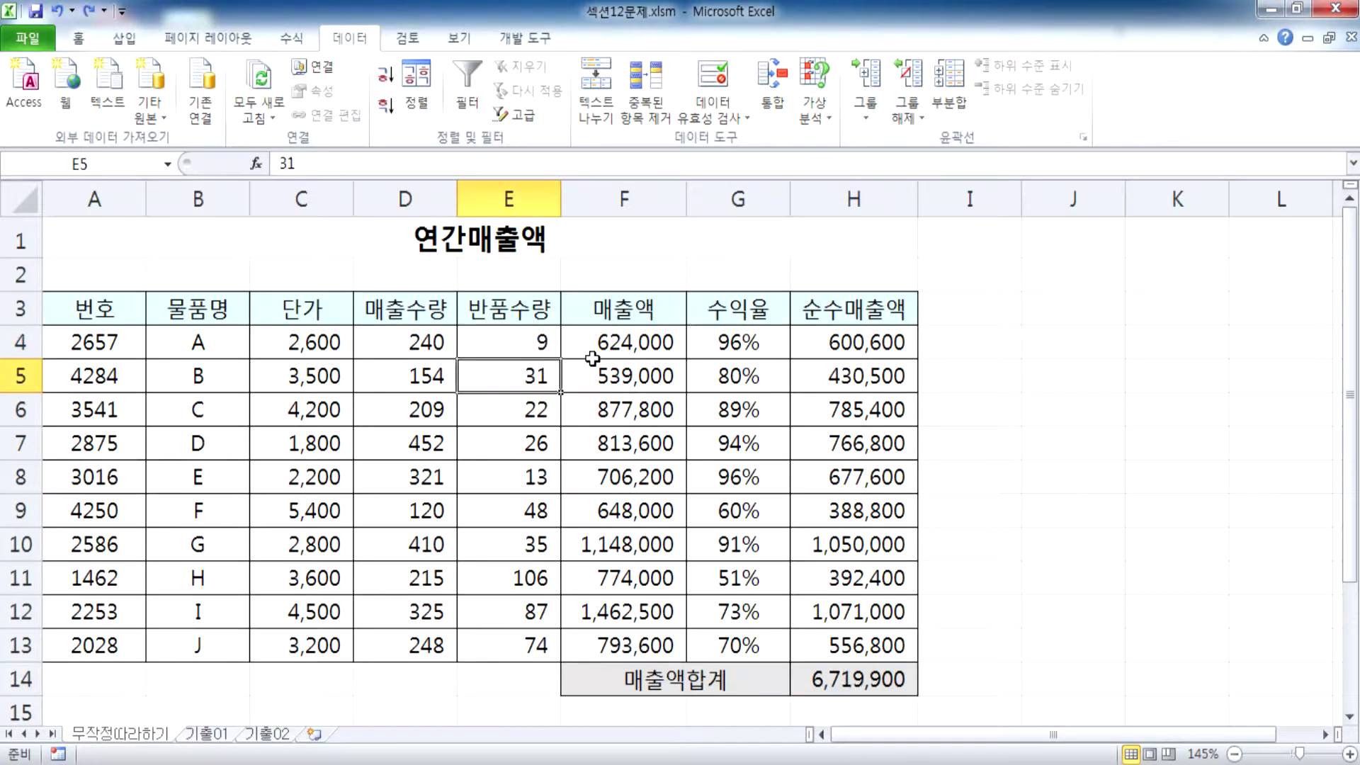
# Copy the return quantities in E4:E5 and paste them into the Notepad note on a new line starting with "반품수량이".
pyautogui.moveTo(512, 342); pyautogui.dragTo(520, 375)
pyautogui.hotkey('ctrl', 'c')
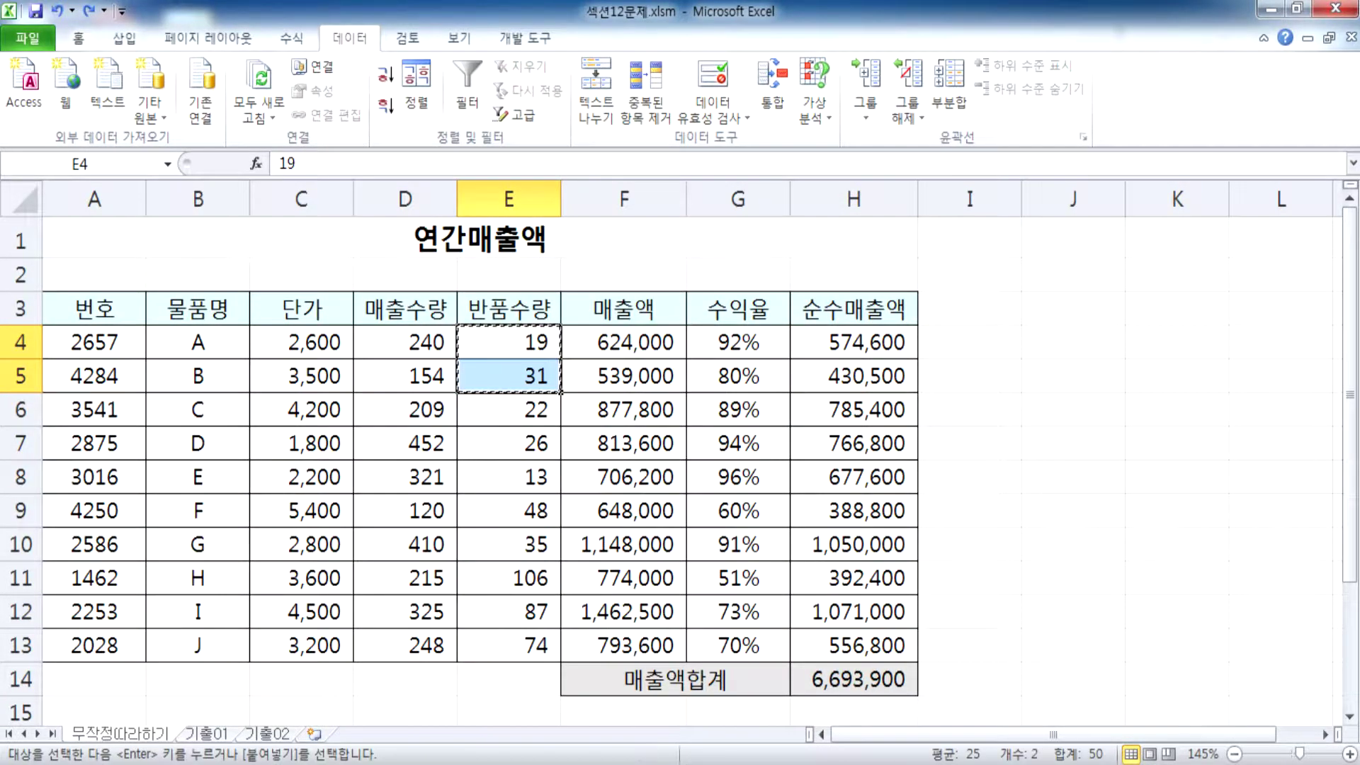
pyautogui.hotkey('alt', 'Tab')
pyautogui.write('반')
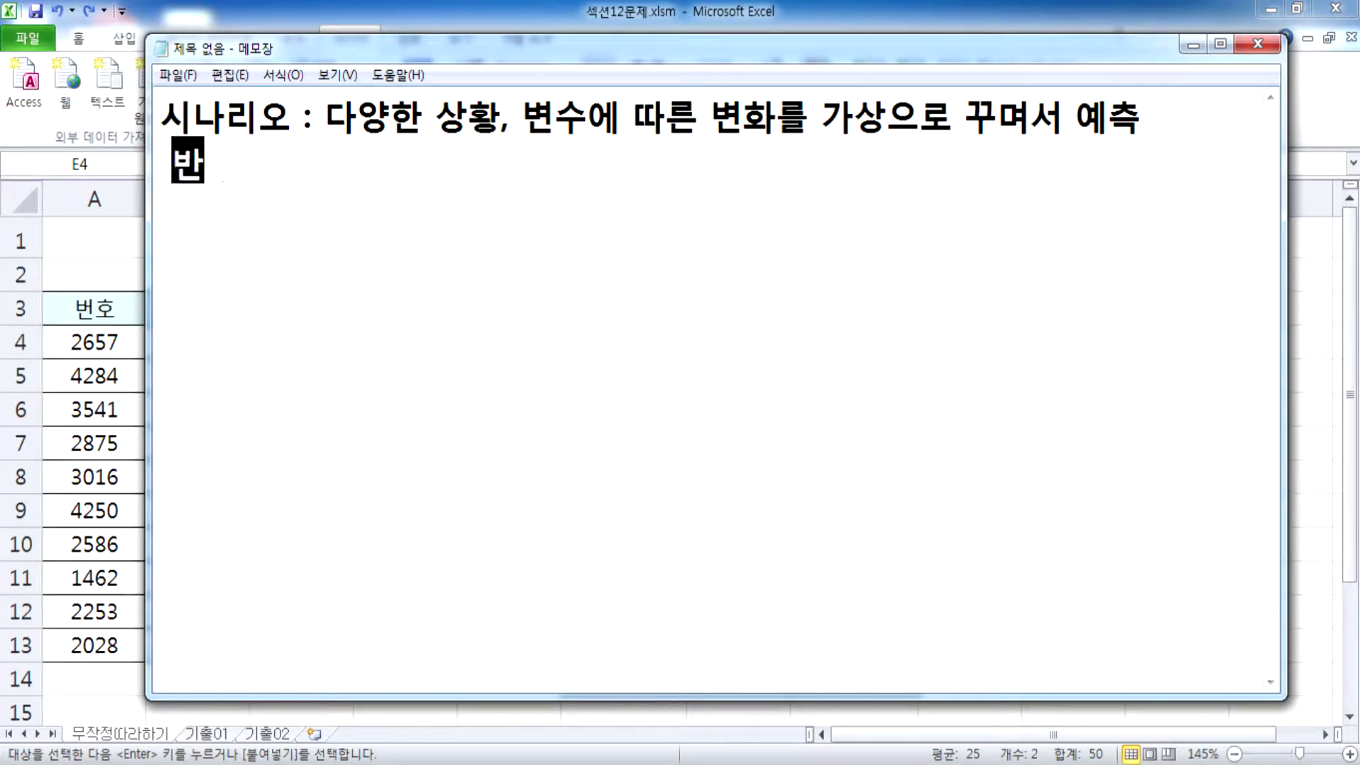
pyautogui.write('품ㅅ수량')
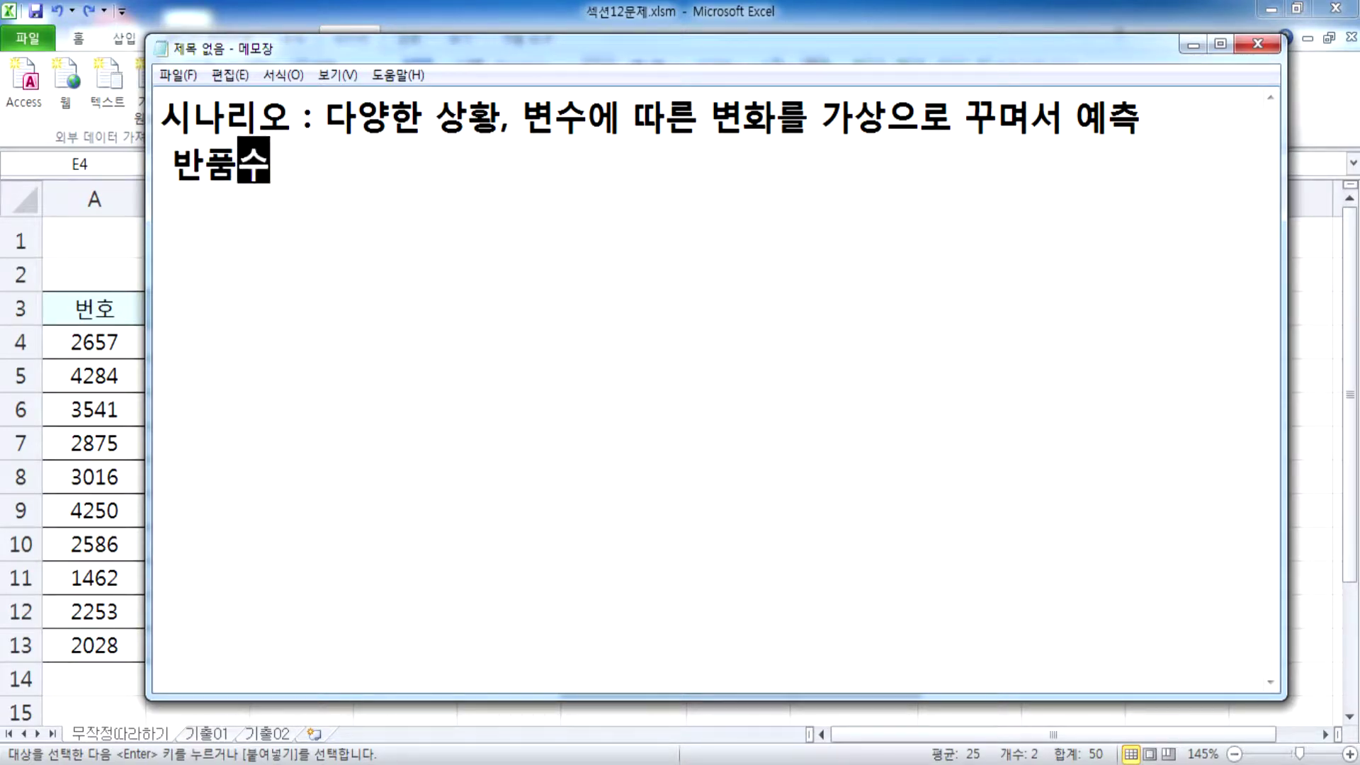
pyautogui.press('Home')
pyautogui.press('Delete')
pyautogui.press('End')
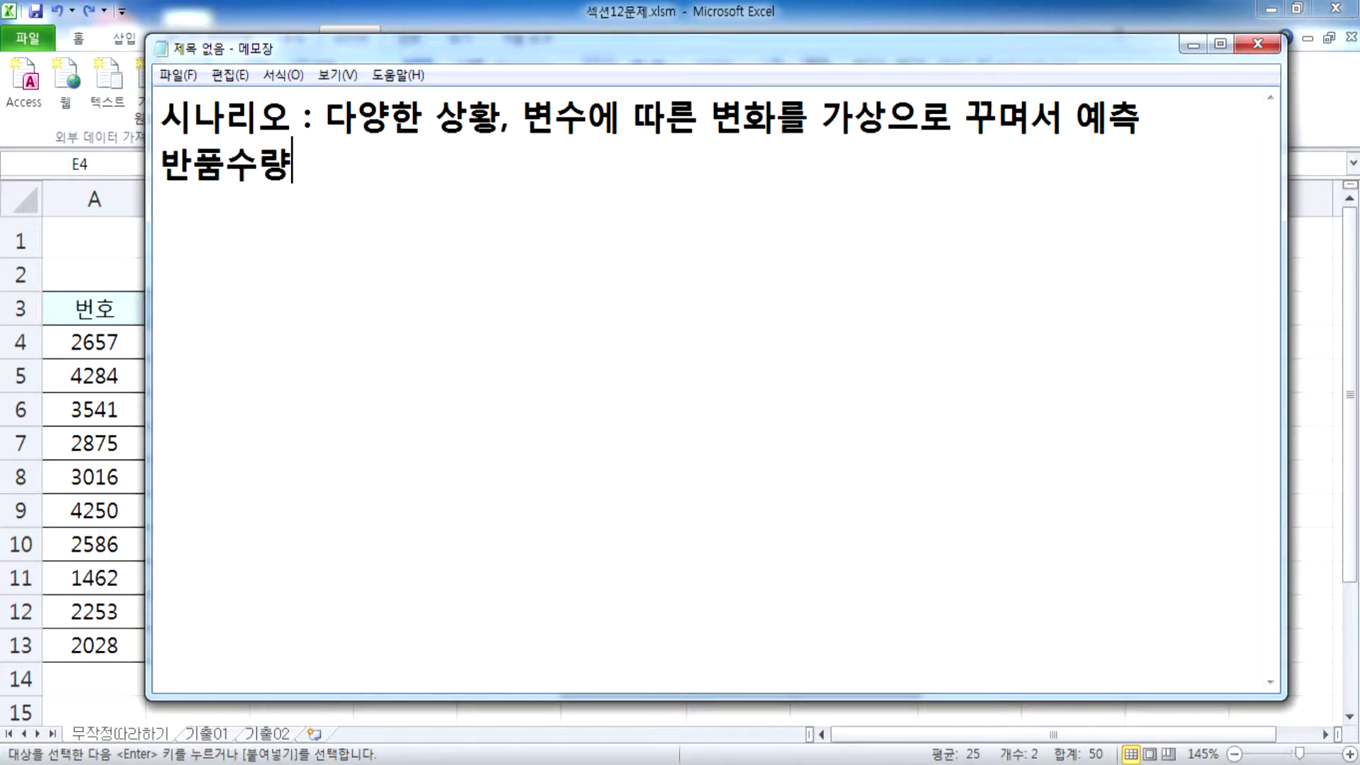
pyautogui.write('이')
pyautogui.hotkey('ctrl', 'v')
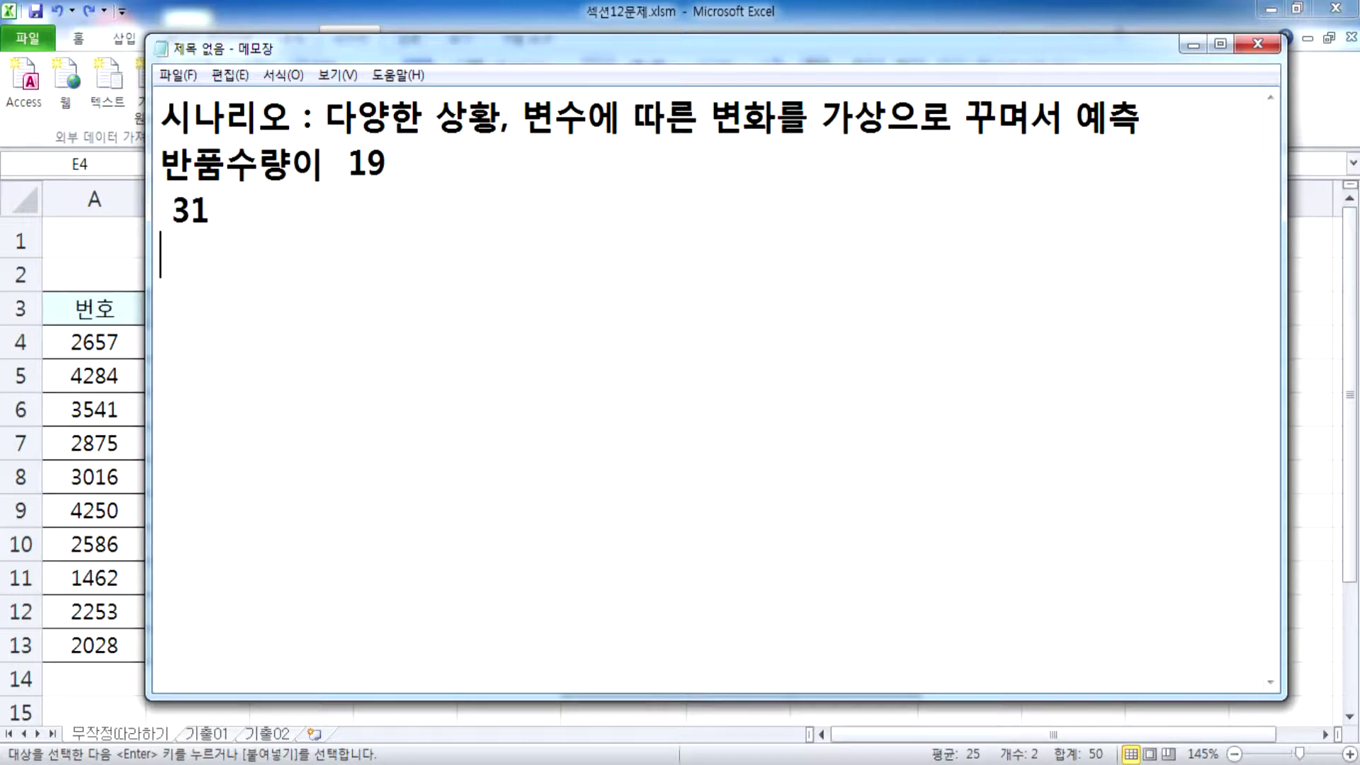
# Join the two pasted quantities on one line as "19, 31" and add ">" after them.
pyautogui.click(455, 175)
pyautogui.press('BackSpace')
pyautogui.write(',')
pyautogui.press('Delete')
pyautogui.press('End')
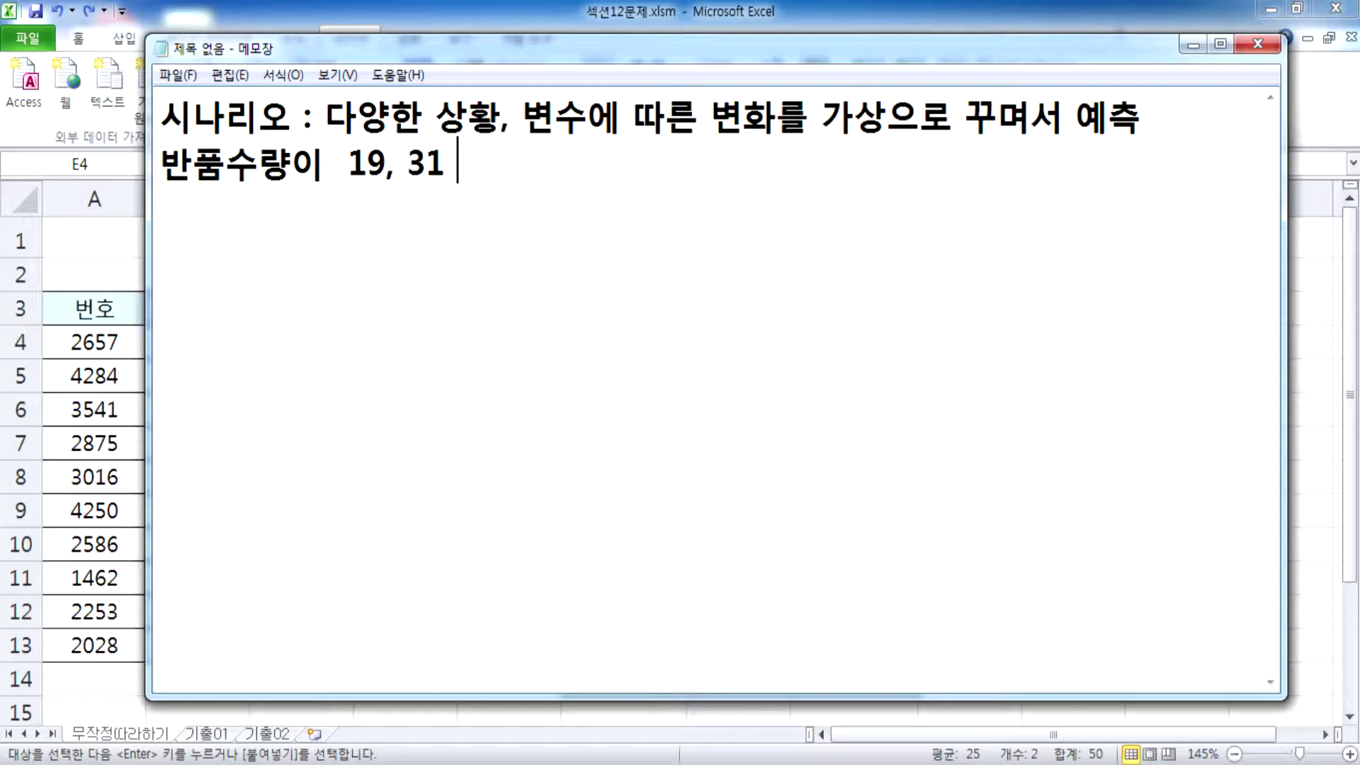
pyautogui.write('>')
# Copy the sales total from H14 in Excel and paste it after ">" in the Notepad note.
pyautogui.hotkey('alt', 'Tab')
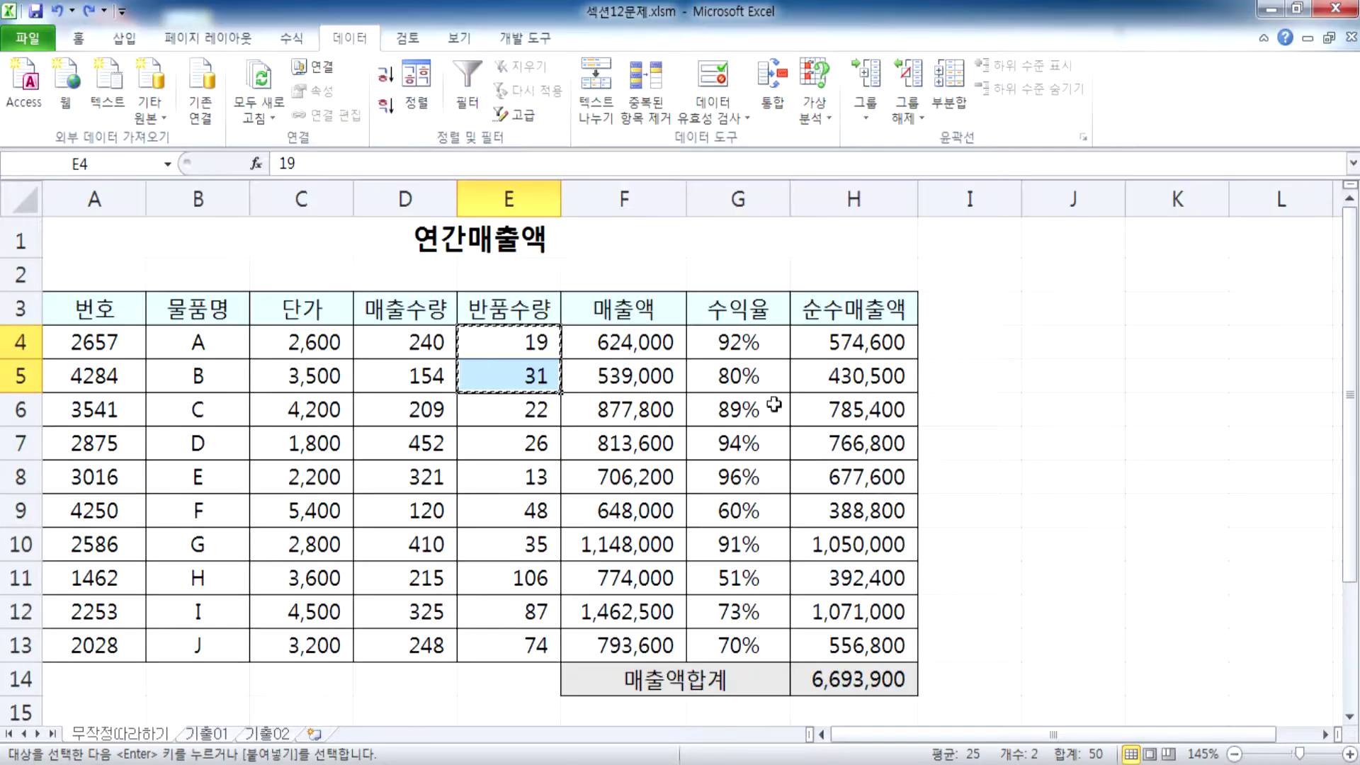
pyautogui.click(842, 686)
pyautogui.hotkey('ctrl', 'c')
pyautogui.hotkey('alt', 'Tab')
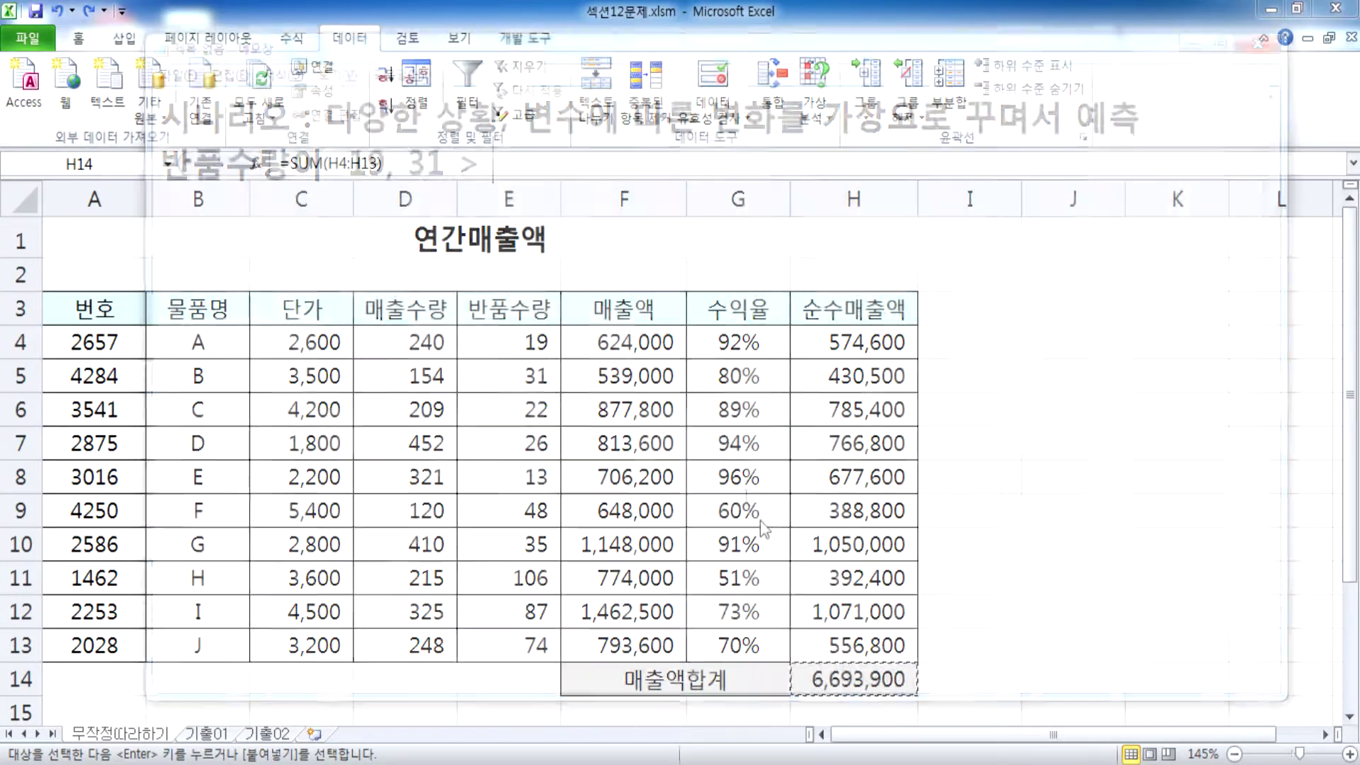
pyautogui.hotkey('ctrl', 'v')
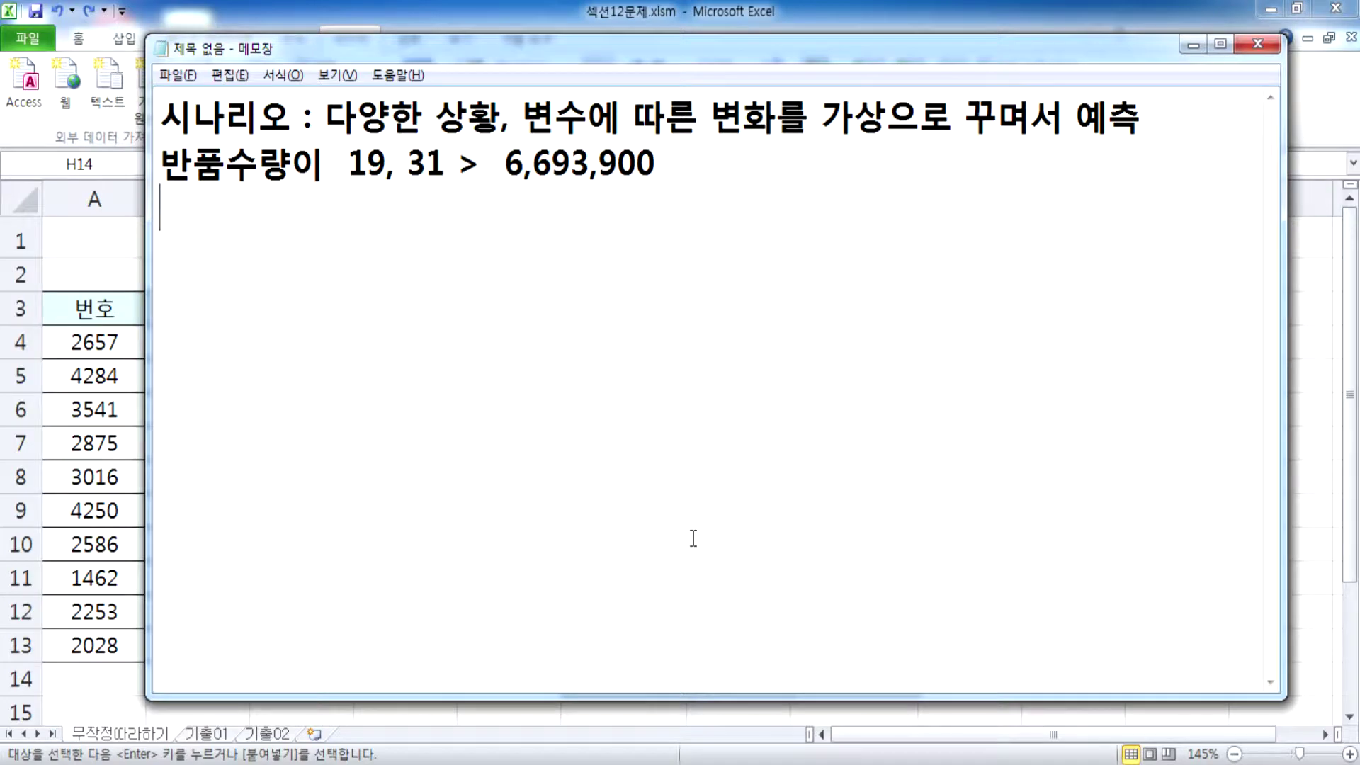
# Add the line "반품수량이 9, 21 > ?" to the note and start a new line.
pyautogui.write('반품슈랴ㅕㅇ')
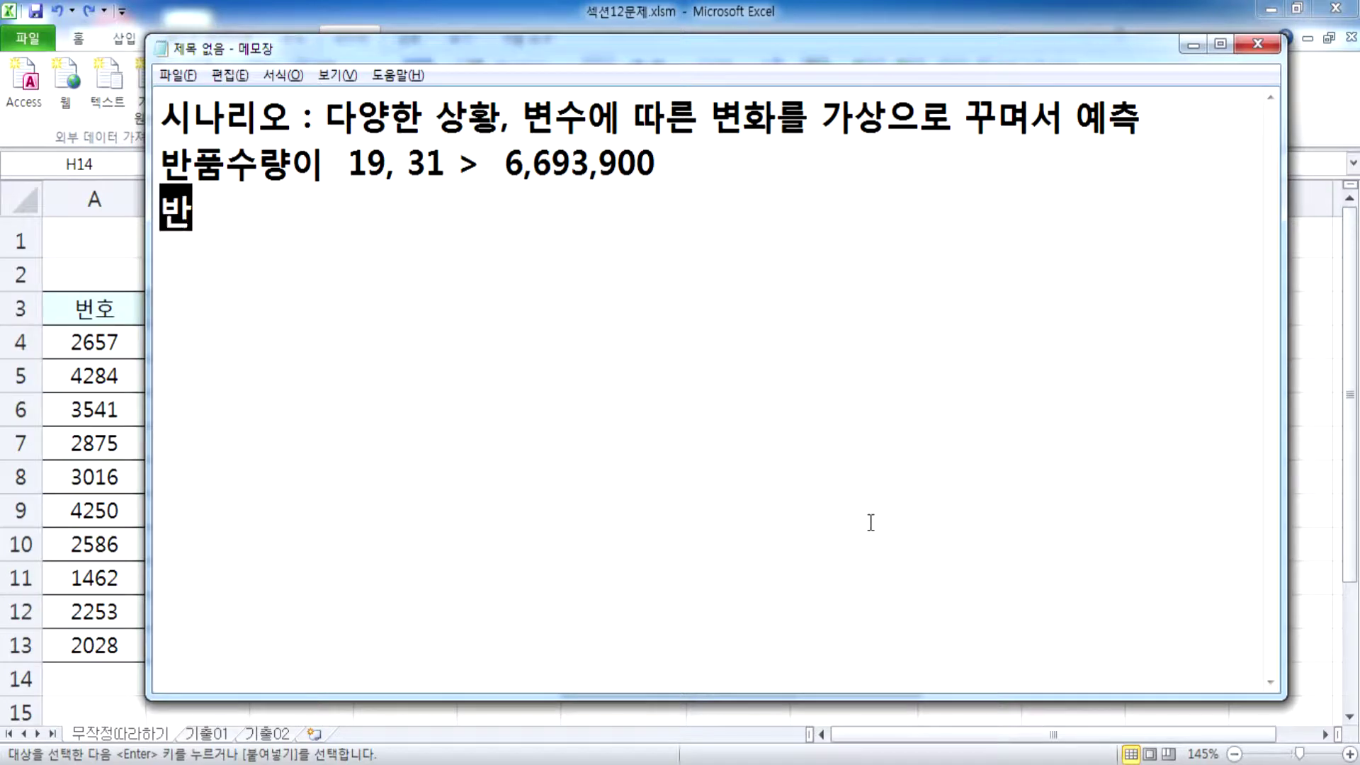
pyautogui.press('BackSpace')
pyautogui.press('BackSpace')
pyautogui.press('BackSpace')
pyautogui.press('BackSpace')
pyautogui.write('수량이 9, 21 > ')
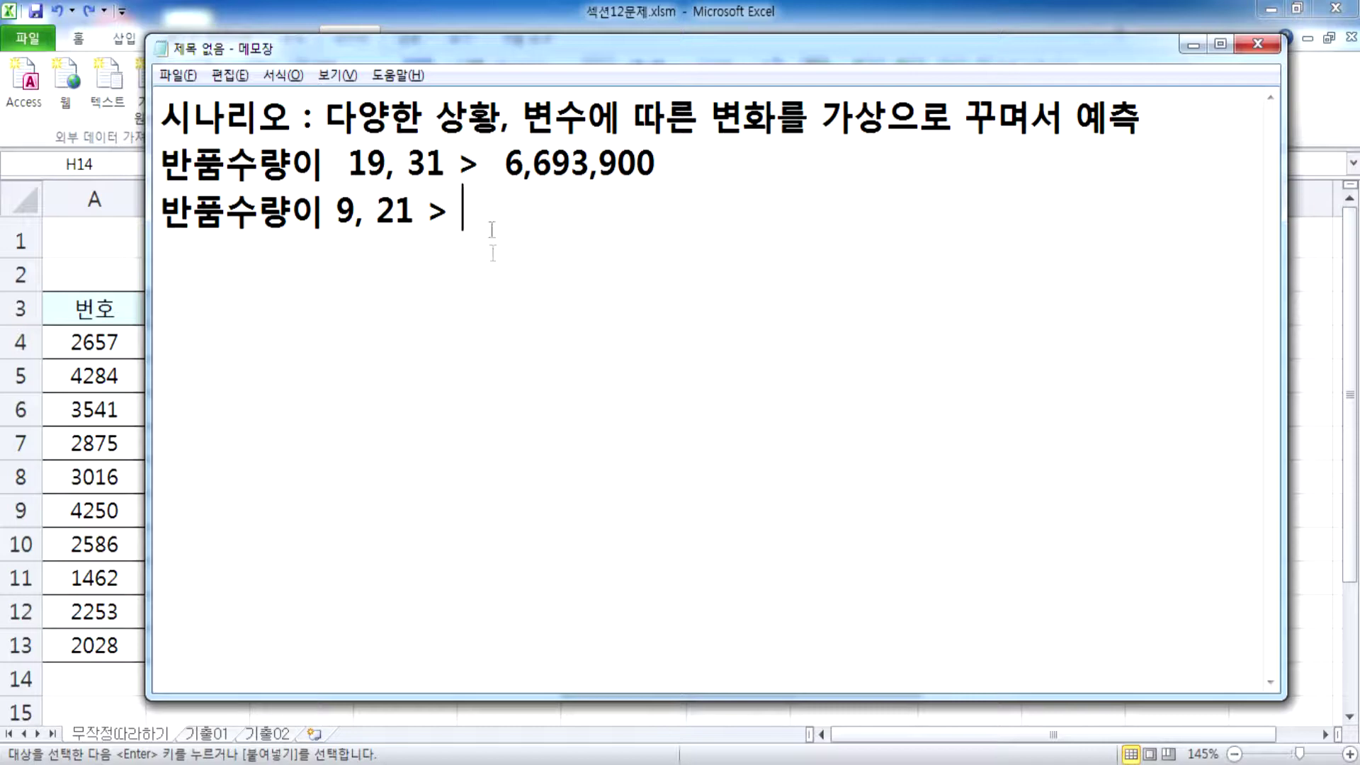
pyautogui.write('?')
pyautogui.press('Return')
# Add the line "반품수량이 29, 41 > ?" to the note and start a new line.
pyautogui.write('바ㄴ품스ㅜ')
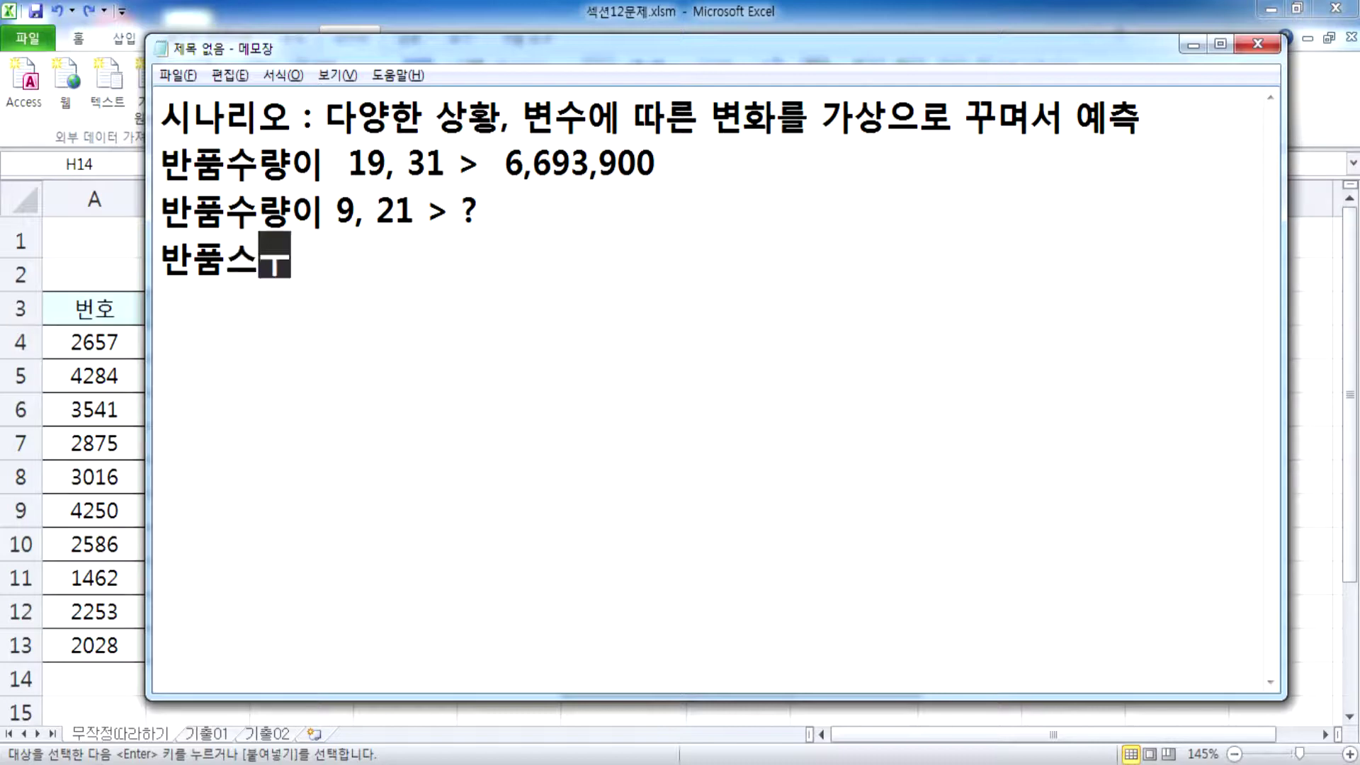
pyautogui.press('BackSpace')
pyautogui.press('BackSpace')
pyautogui.write('ㅅㅜ량이 ')
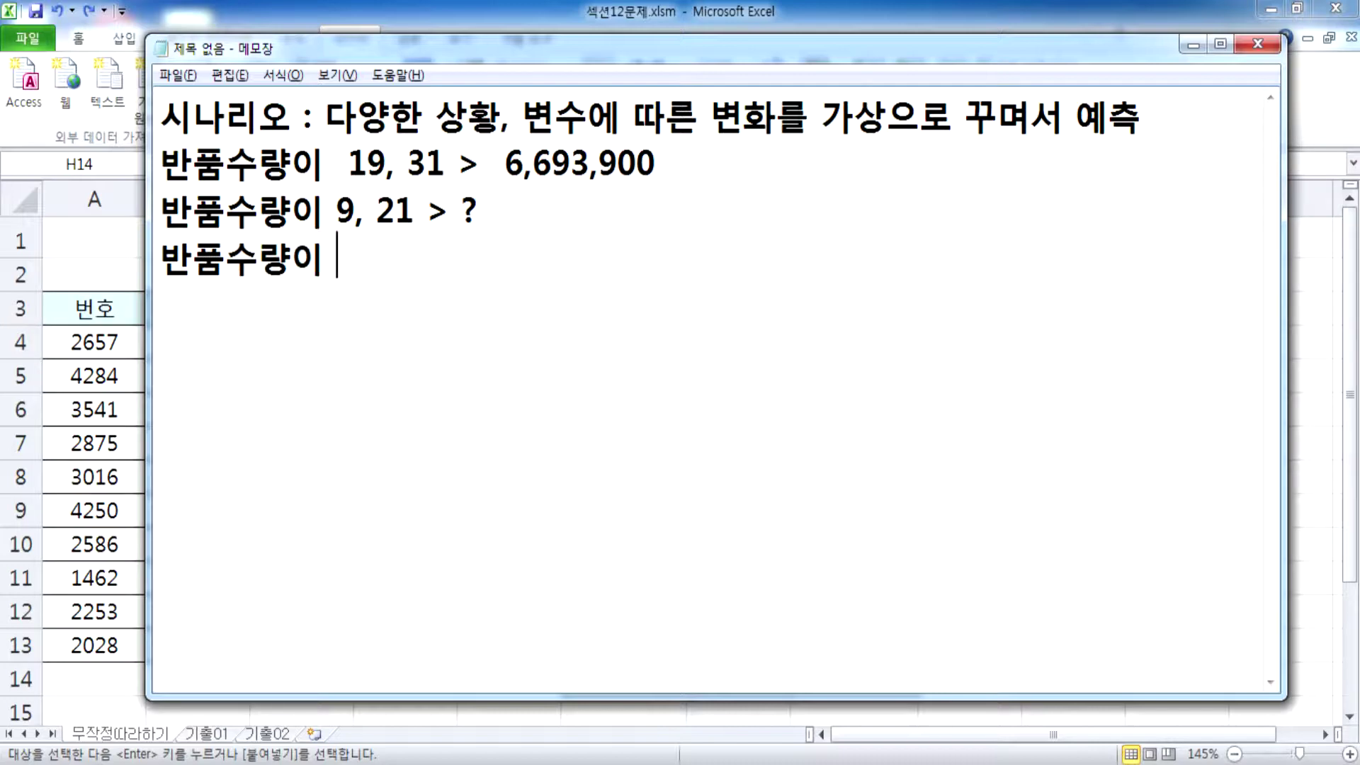
pyautogui.write('2')
pyautogui.write('9, 3')
pyautogui.write('4')
pyautogui.press('BackSpace')
pyautogui.press('BackSpace')
pyautogui.write('41 <')
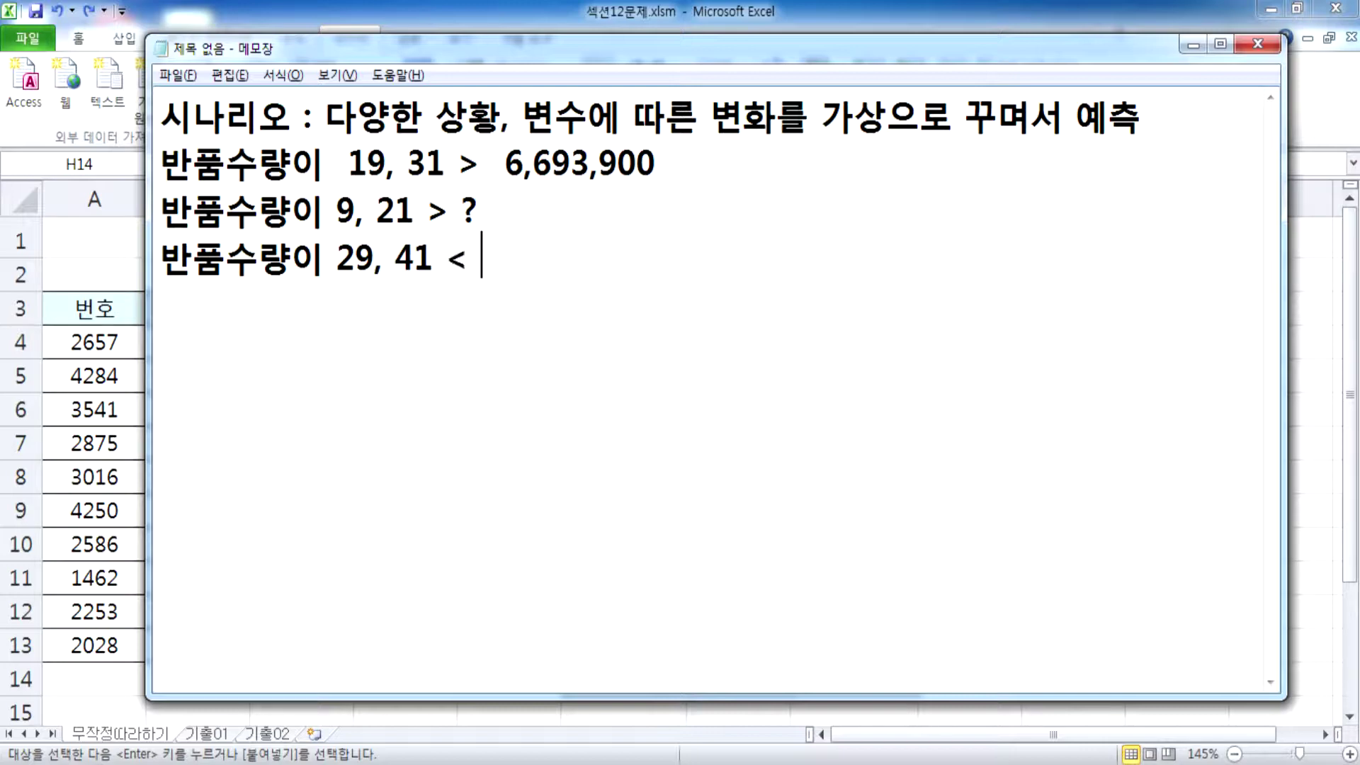
pyautogui.press('BackSpace')
pyautogui.press('BackSpace')
pyautogui.write('> >')
pyautogui.press('BackSpace')
pyautogui.write('?')
pyautogui.press('Return')
# Remove the extra spaces before "19, 31" and before the total on the note's first return-quantity line.
pyautogui.click(337, 164)
pyautogui.press('Delete')
pyautogui.click(469, 166)
pyautogui.press('Delete')
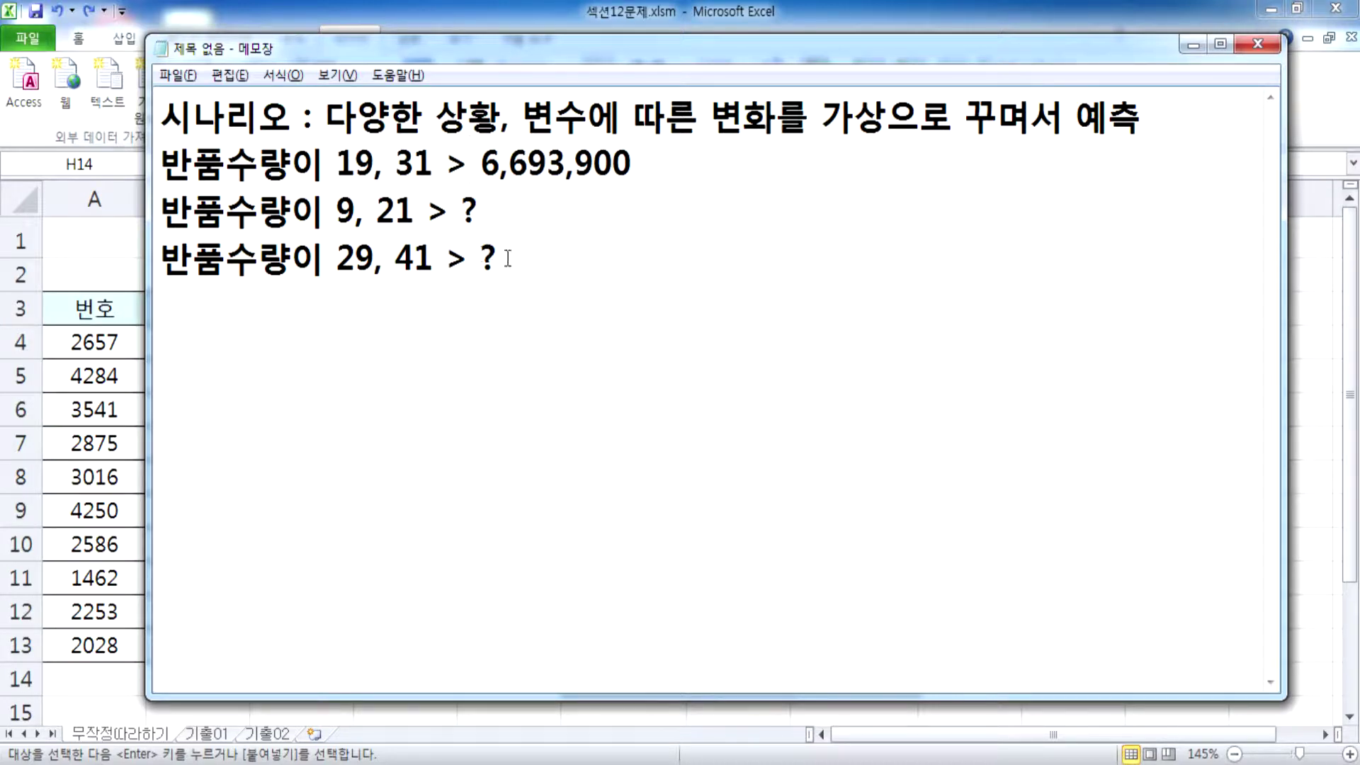
# Switch to Excel and set the return quantities of products A and B in E4:E5 to 29 and 41.
pyautogui.hotkey('alt', 'Tab')
pyautogui.click(527, 341)
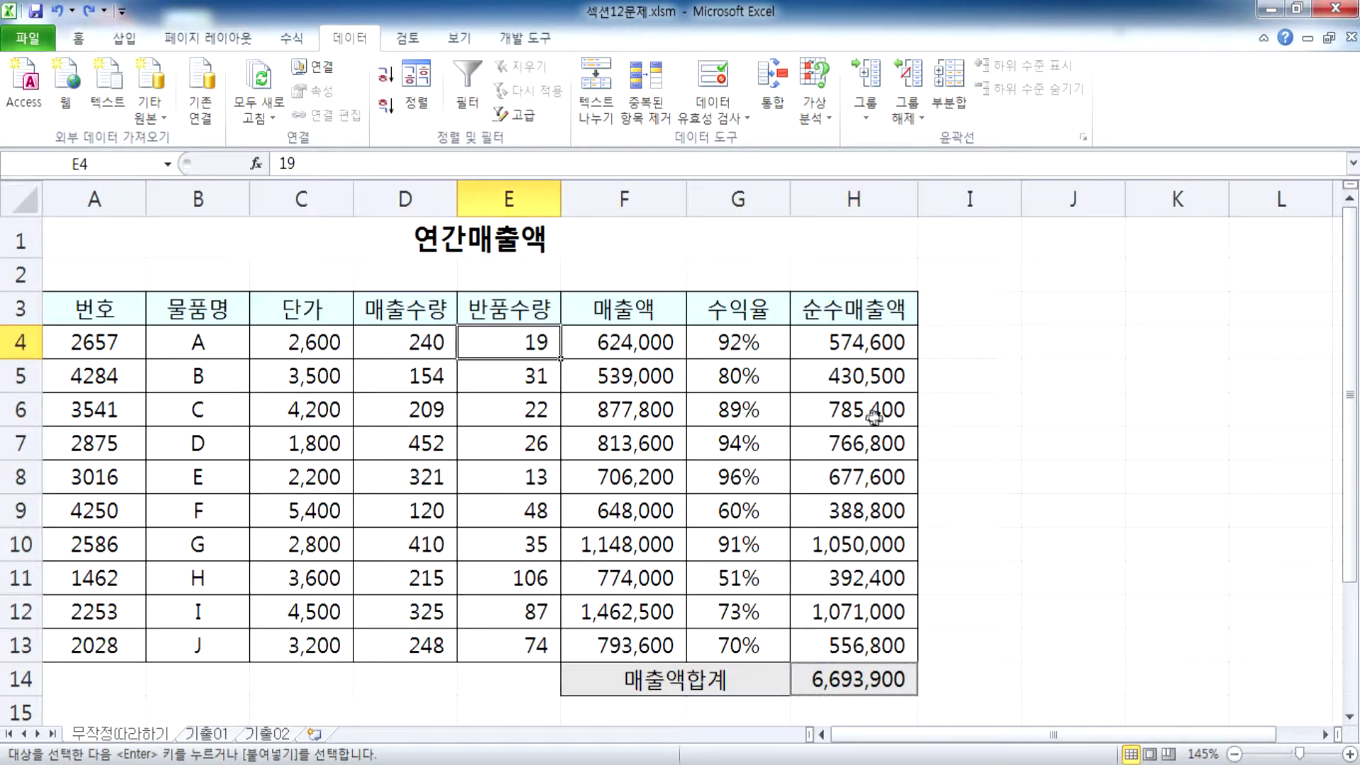
pyautogui.write('29')
pyautogui.press('Return')
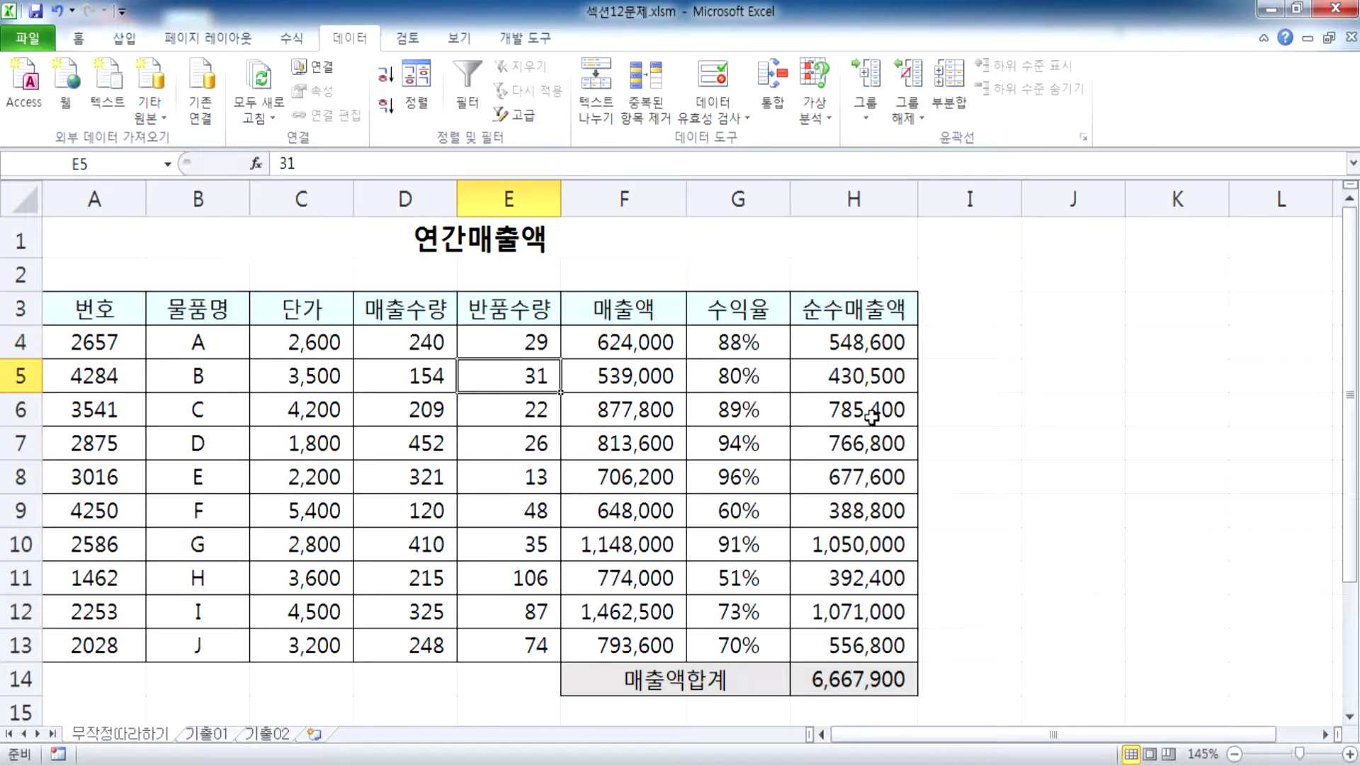
pyautogui.write('41')
pyautogui.press('Return')
# Copy the sales total from H14 and paste it after "?" on the "29, 41" line of the Notepad note.
pyautogui.scroll(-1, 878, 283)
pyautogui.click(857, 571)
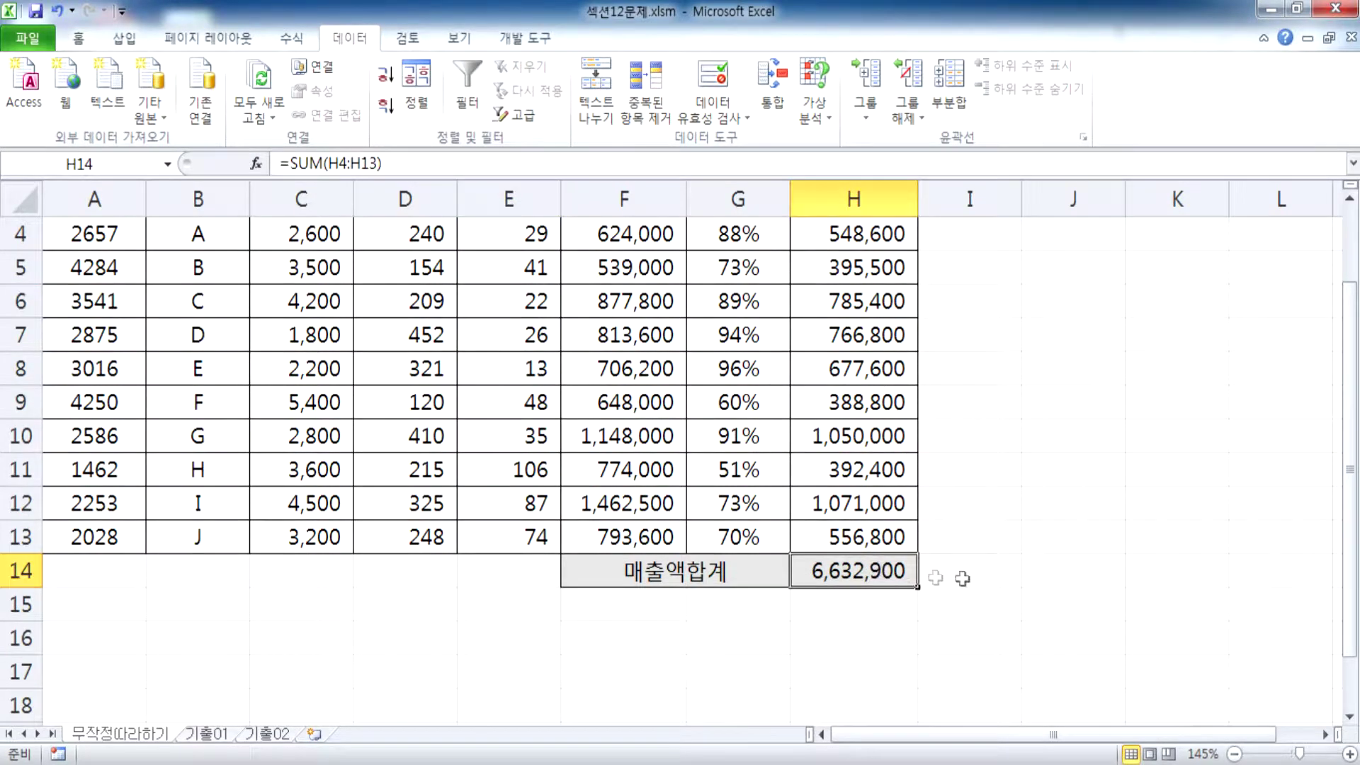
pyautogui.hotkey('ctrl', 'c')
pyautogui.hotkey('alt', 'Tab')
pyautogui.doubleClick(489, 258)
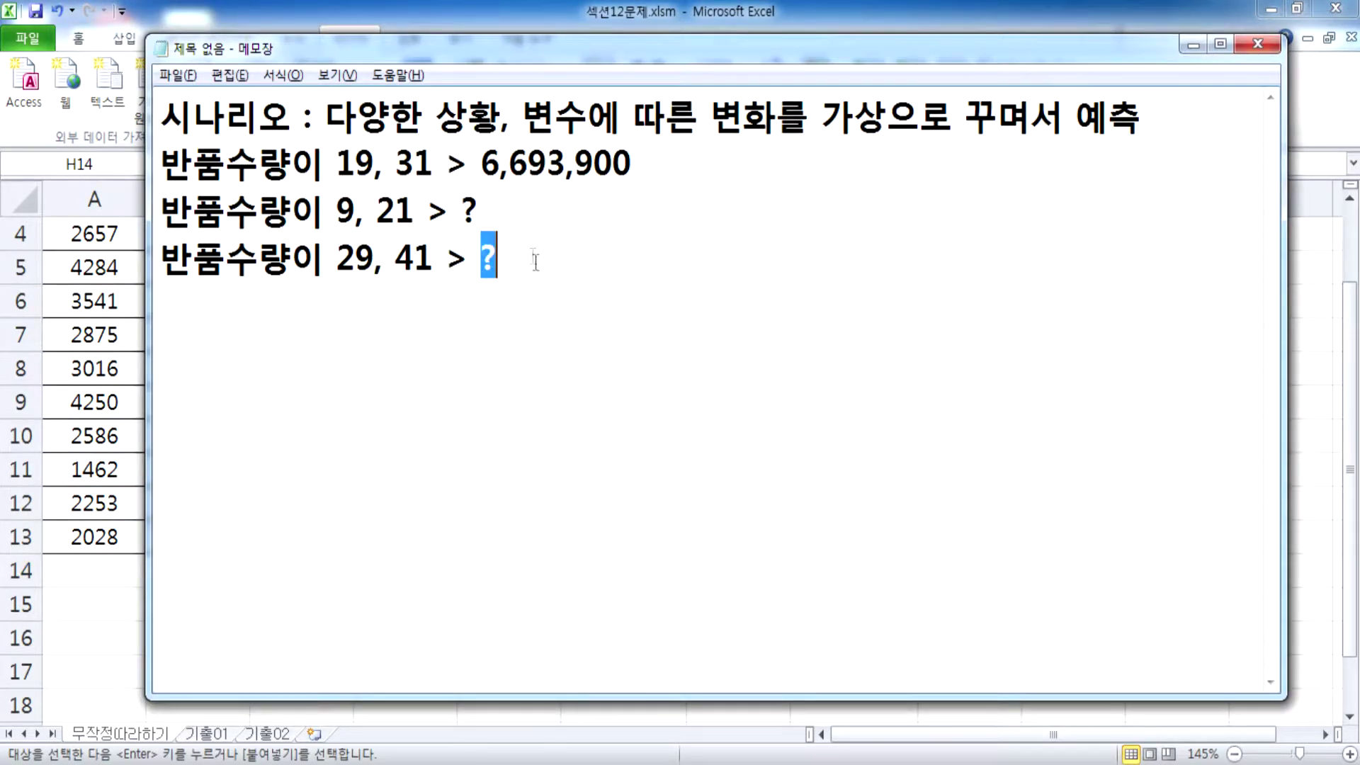
pyautogui.hotkey('ctrl', 'v')
pyautogui.hotkey('ctrl', 'z')
pyautogui.click(534, 258)
pyautogui.hotkey('ctrl', 'v')
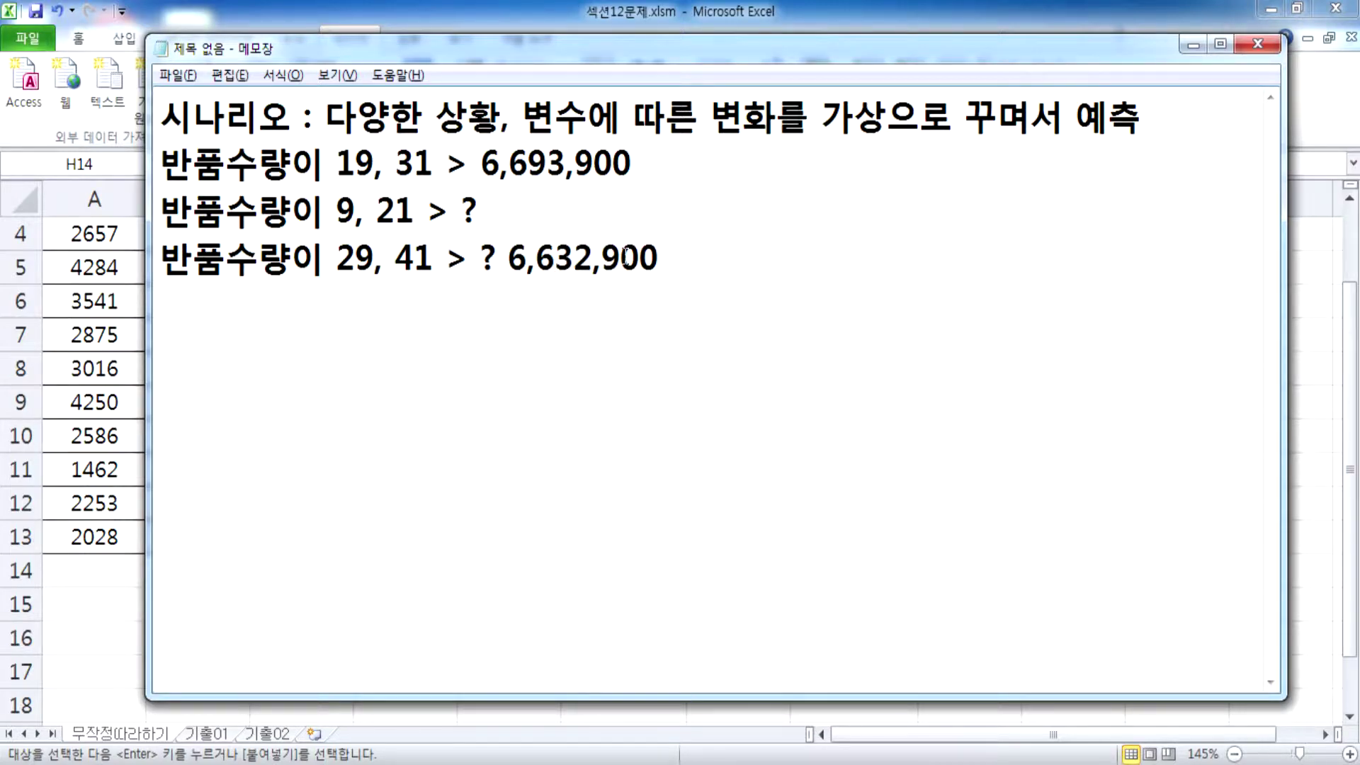
# Undo the return quantity changes in Excel and set E4 to 9 and E5 to 21.
pyautogui.hotkey('alt', 'Tab')
pyautogui.hotkey('ctrl', 'z')
pyautogui.hotkey('ctrl', 'z')
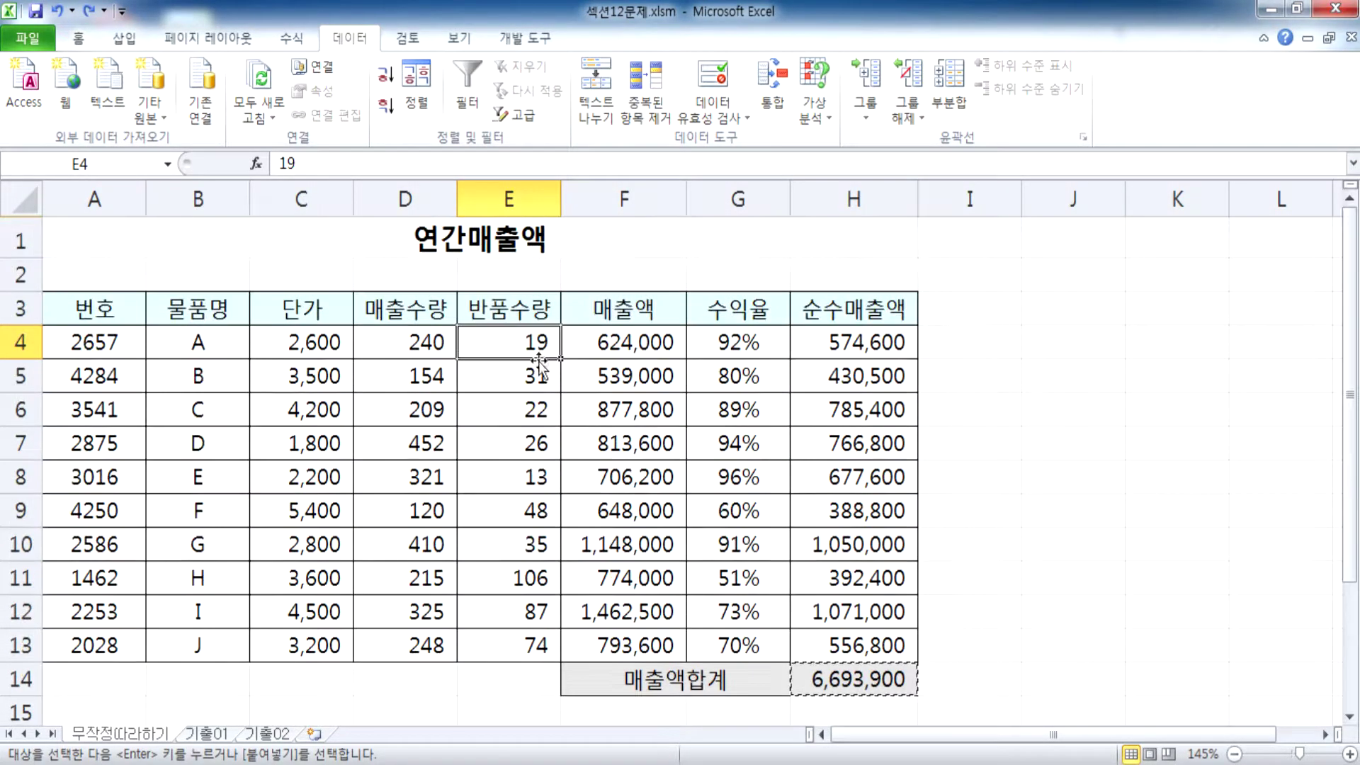
pyautogui.write('9')
pyautogui.press('Return')
pyautogui.write('21')
pyautogui.press('Return')
# Copy the sales total from H14, paste it after "?" on the note's "9, 21" line, and remove the extra blank line.
pyautogui.scroll(-2, 876, 374)
pyautogui.click(858, 470)
pyautogui.hotkey('ctrl', 'c')
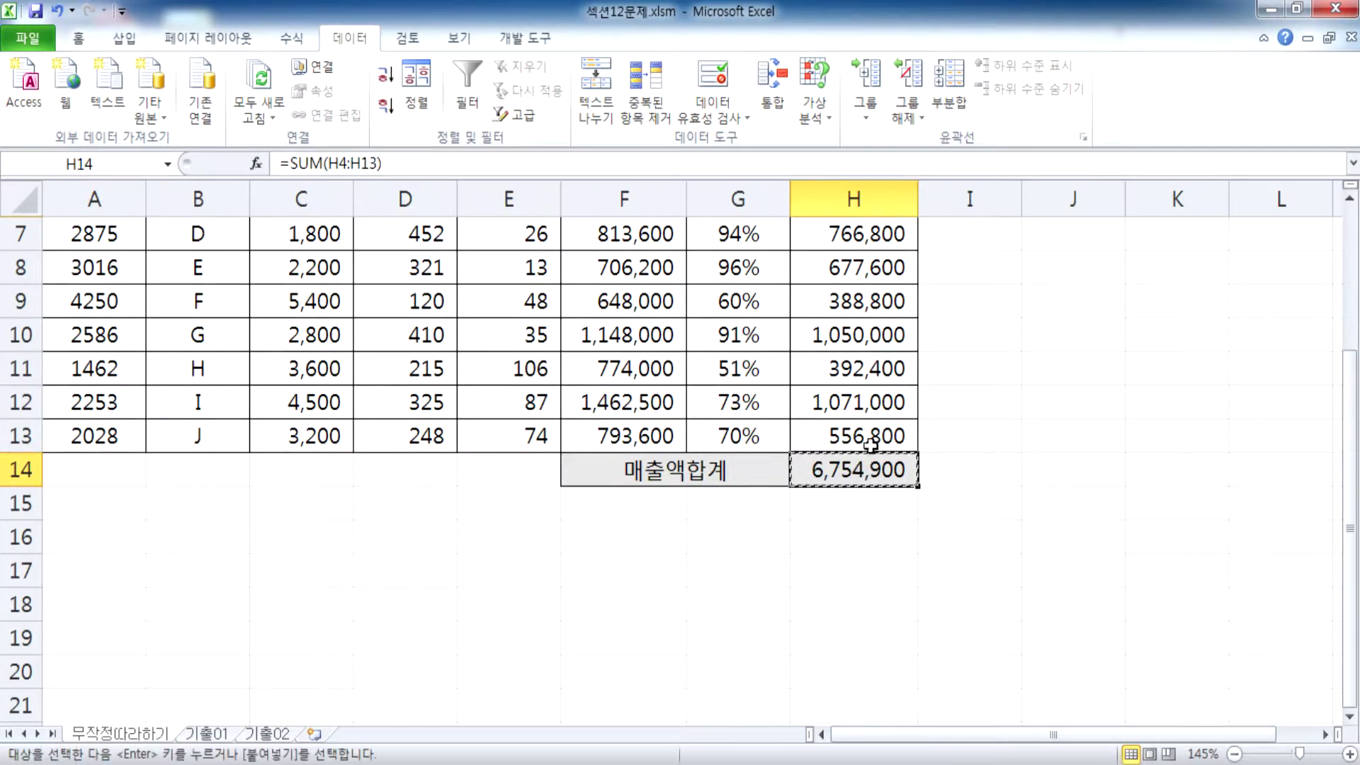
pyautogui.hotkey('alt', 'Tab')
pyautogui.click(516, 206)
pyautogui.hotkey('ctrl', 'v')
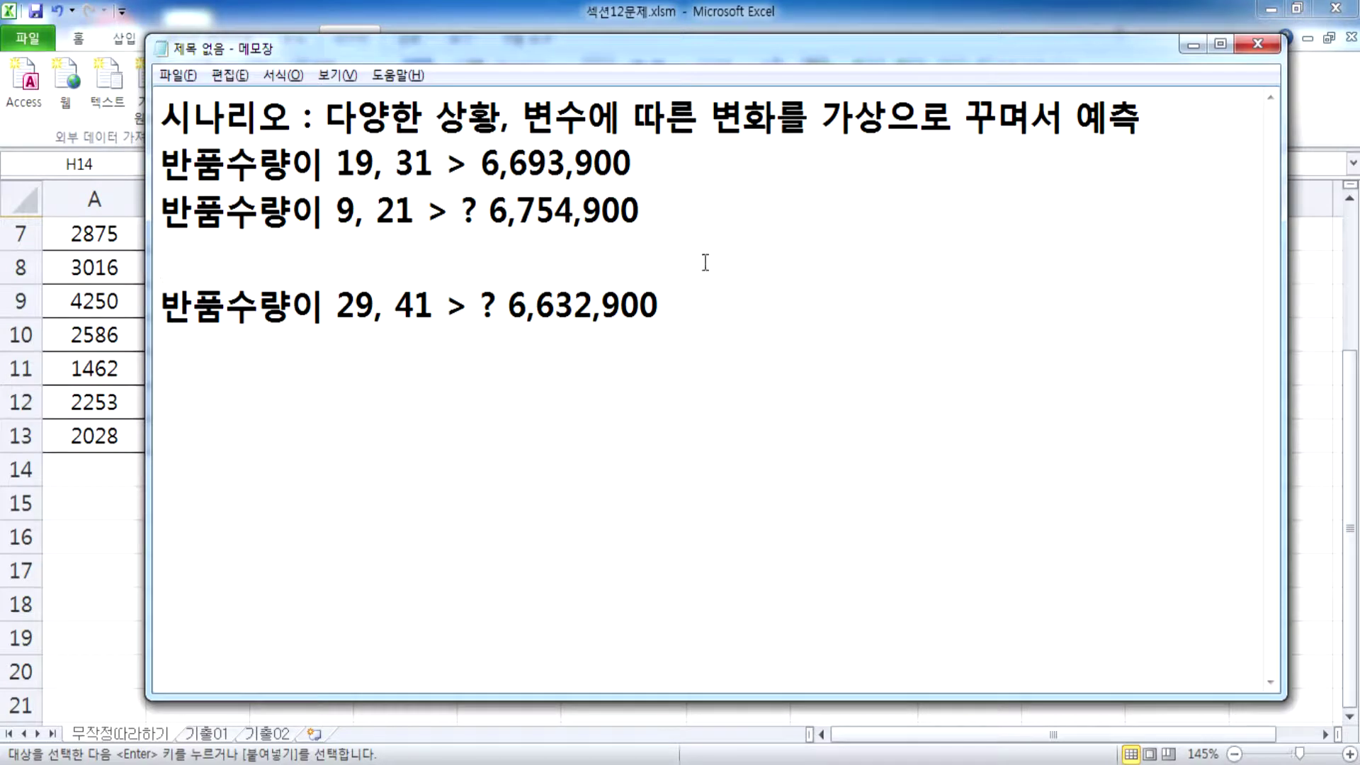
pyautogui.press('Delete')
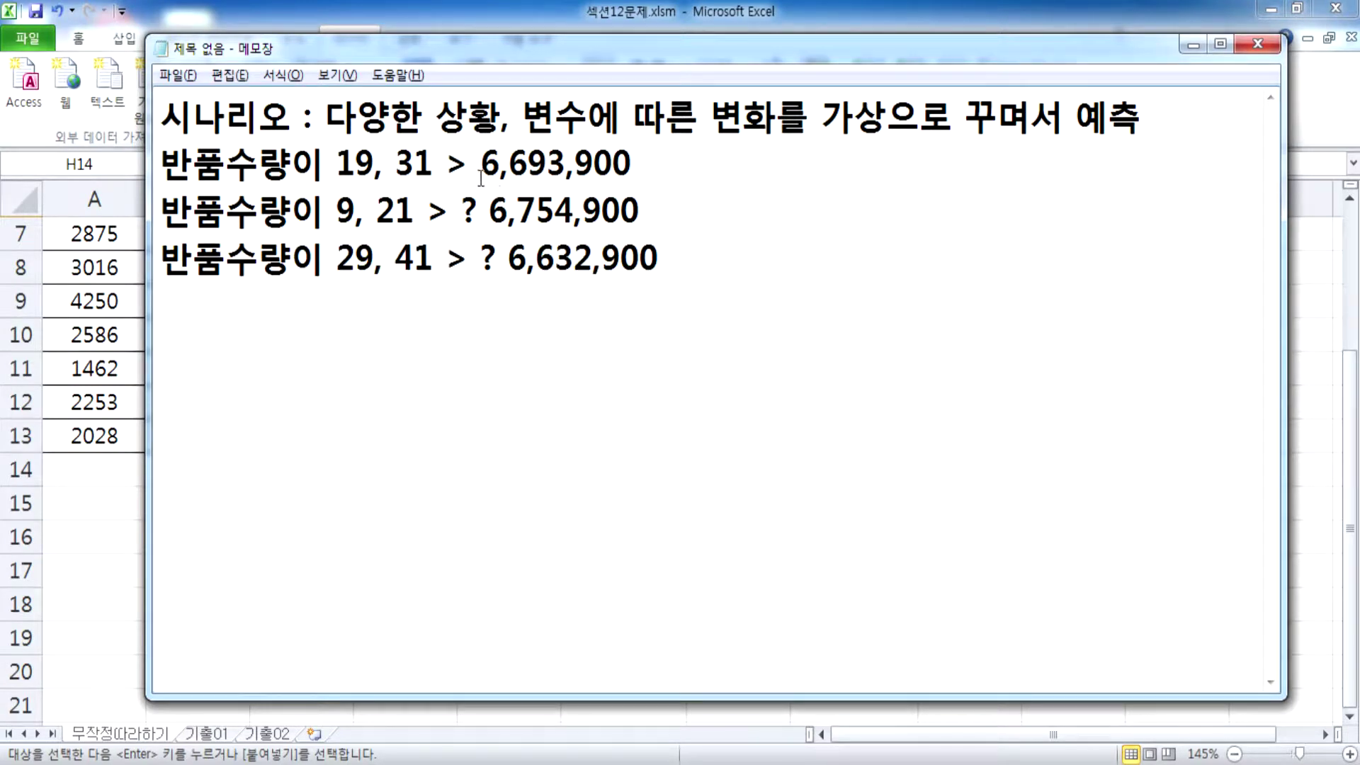
# Highlight the three return-quantity lines in the note to compare their sales totals.
pyautogui.doubleClick(653, 158)
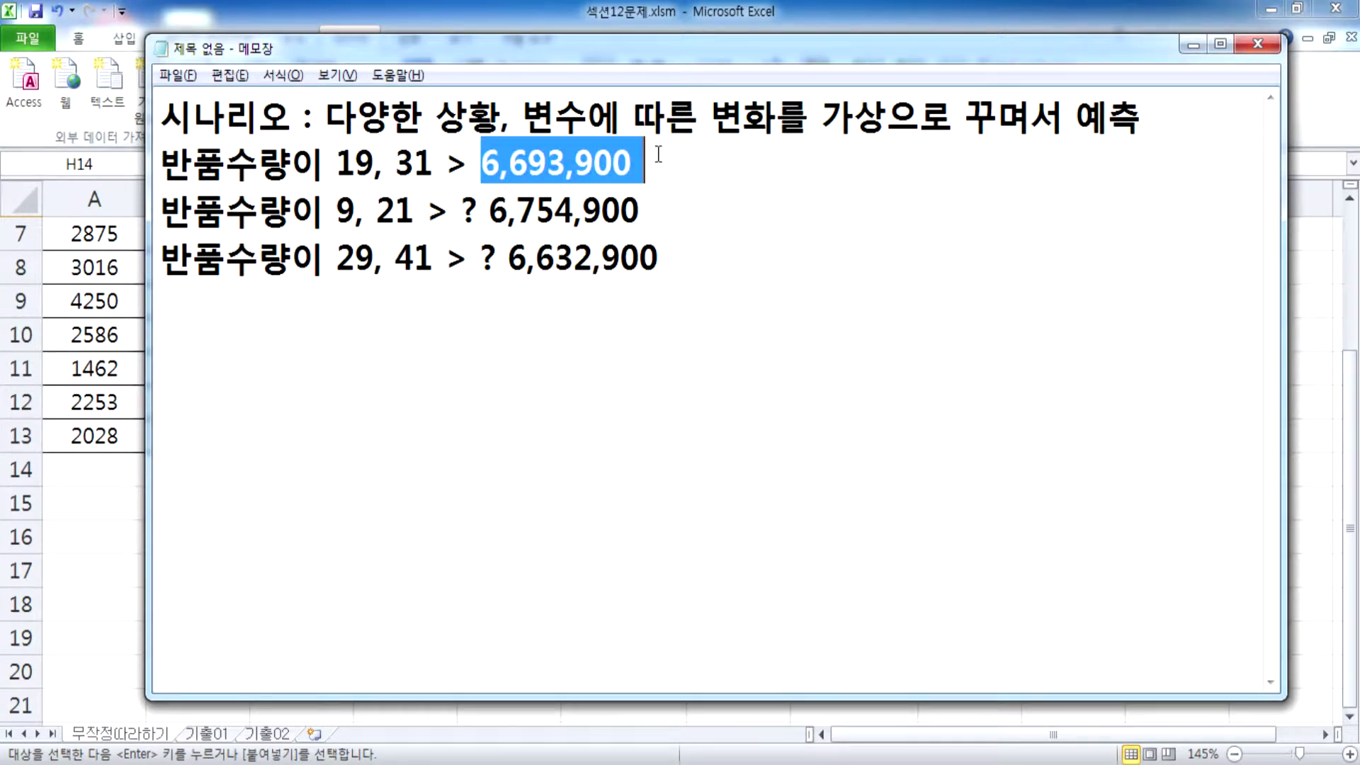
pyautogui.moveTo(336, 209); pyautogui.dragTo(653, 209)
pyautogui.moveTo(337, 254); pyautogui.dragTo(678, 249)
pyautogui.click(662, 328)
pyautogui.moveTo(662, 328); pyautogui.dragTo(157, 168)
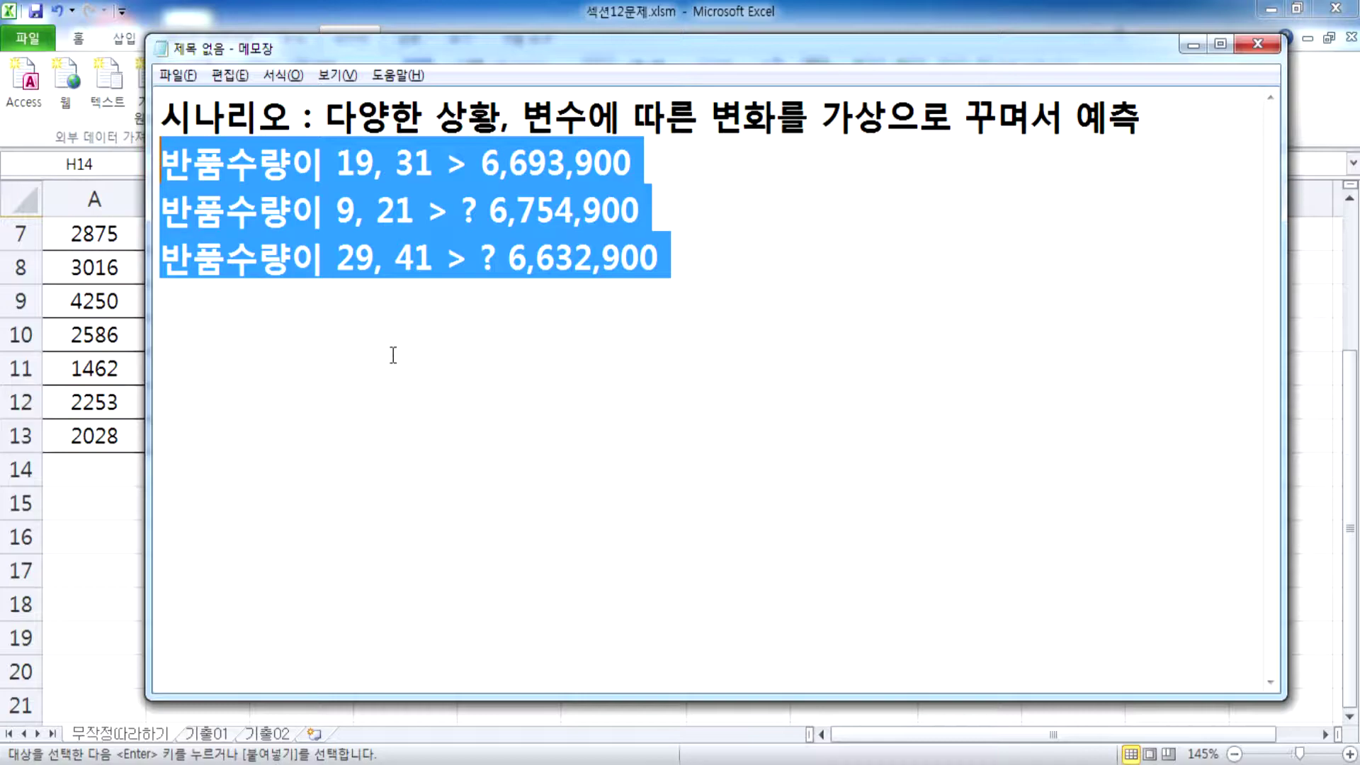
# Undo the last two return quantity changes in Excel, and place the cursor below the list in the Notepad note.
pyautogui.hotkey('alt', 'Tab')
pyautogui.scroll(2, 571, 552)
pyautogui.hotkey('ctrl', 'z')
pyautogui.hotkey('ctrl', 'z')
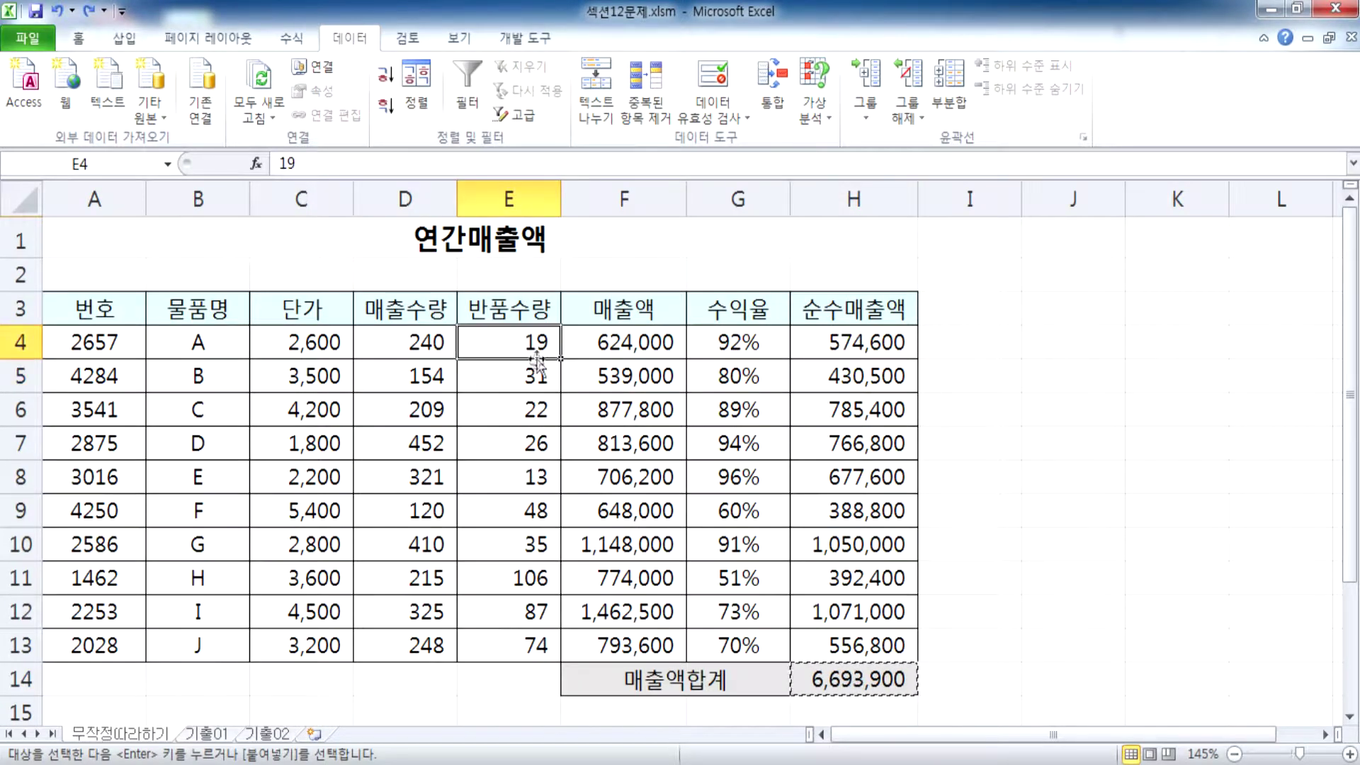
pyautogui.hotkey('alt', 'Tab')
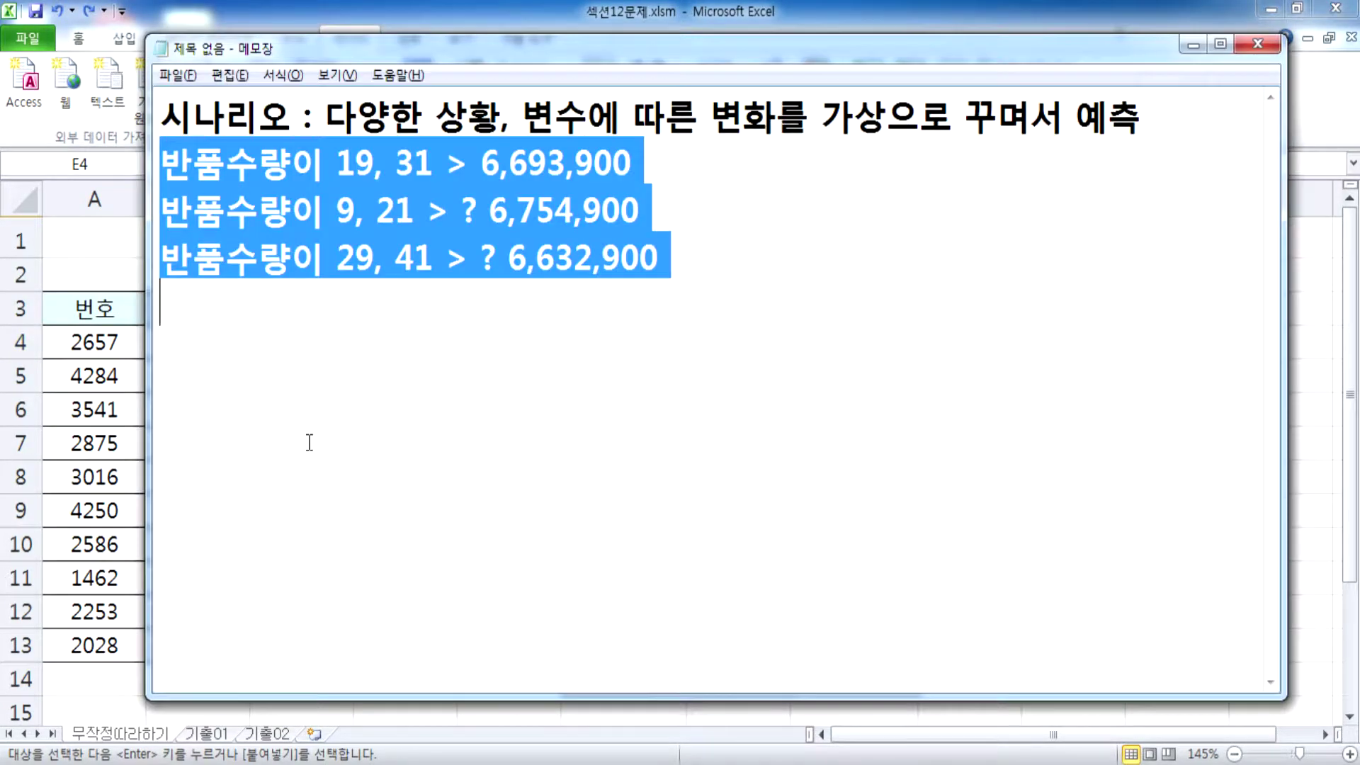
pyautogui.click(221, 333)
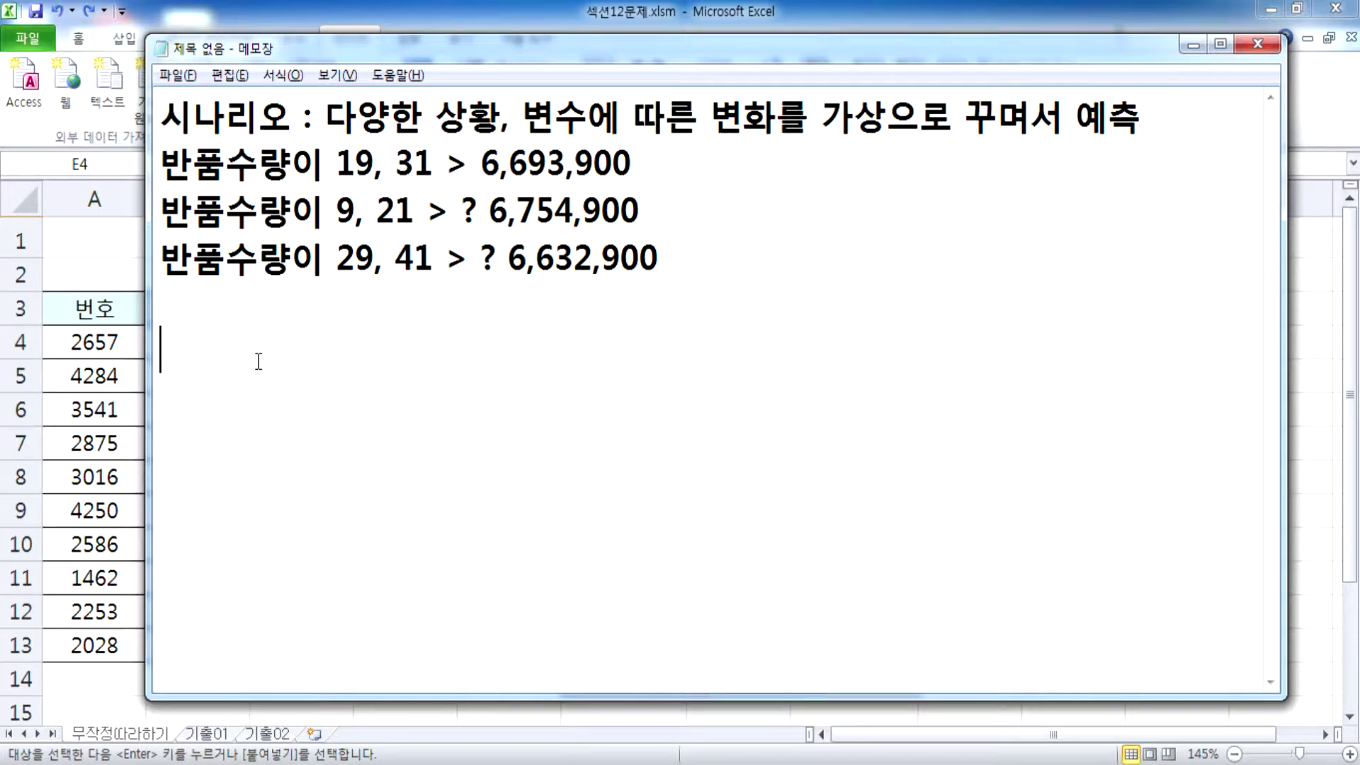
# Examine the product names A and B in cells B4:B5 of the Excel sheet.
pyautogui.hotkey('alt', 'Tab')
pyautogui.moveTo(198, 343); pyautogui.dragTo(204, 382)
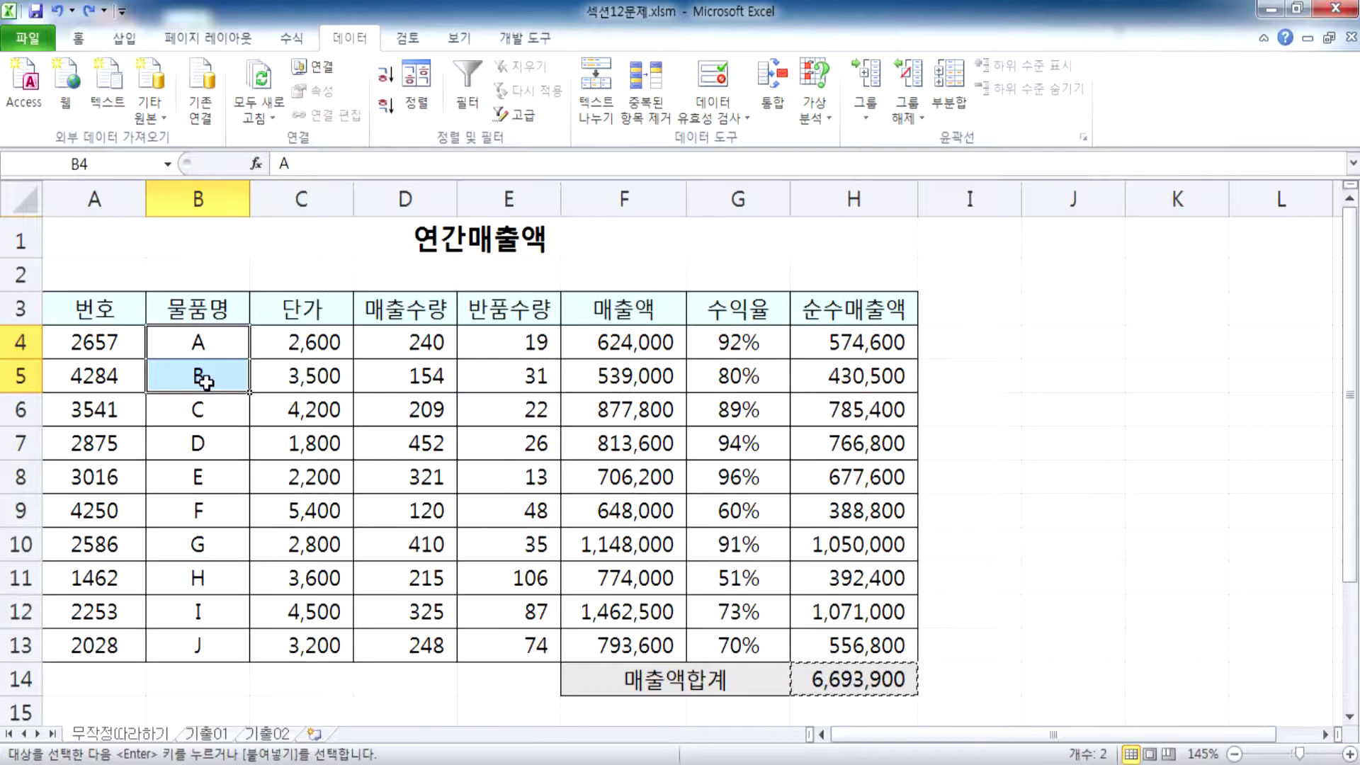
pyautogui.keyDown('ctrl'); pyautogui.scroll(-1, 252, 402); pyautogui.keyUp('ctrl')
pyautogui.keyDown('ctrl'); pyautogui.scroll(-2, 252, 402); pyautogui.keyUp('ctrl')
pyautogui.click(158, 312)
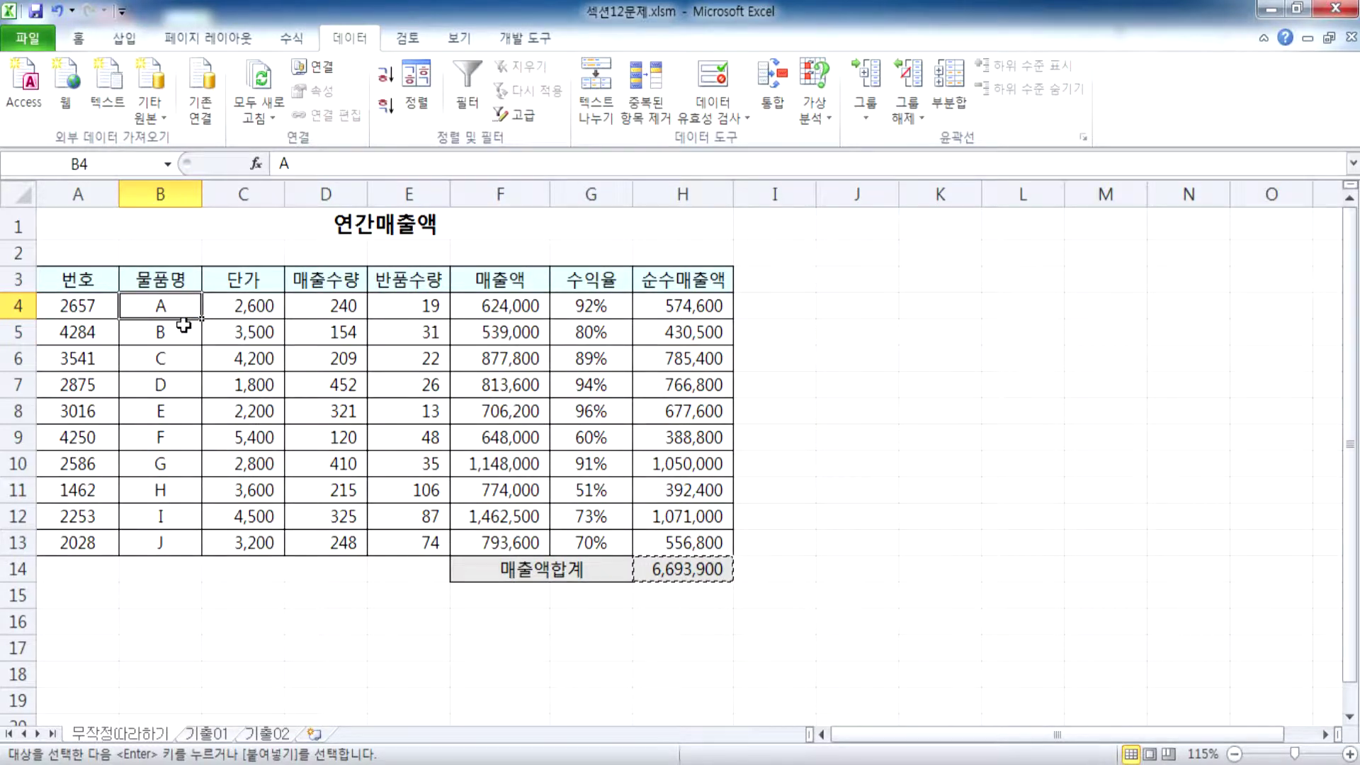
# Add the line "시나리오 문제에서는 이름정의하는 문제가 포함된다." to the Notepad note and start a new line.
pyautogui.hotkey('alt', 'Tab')
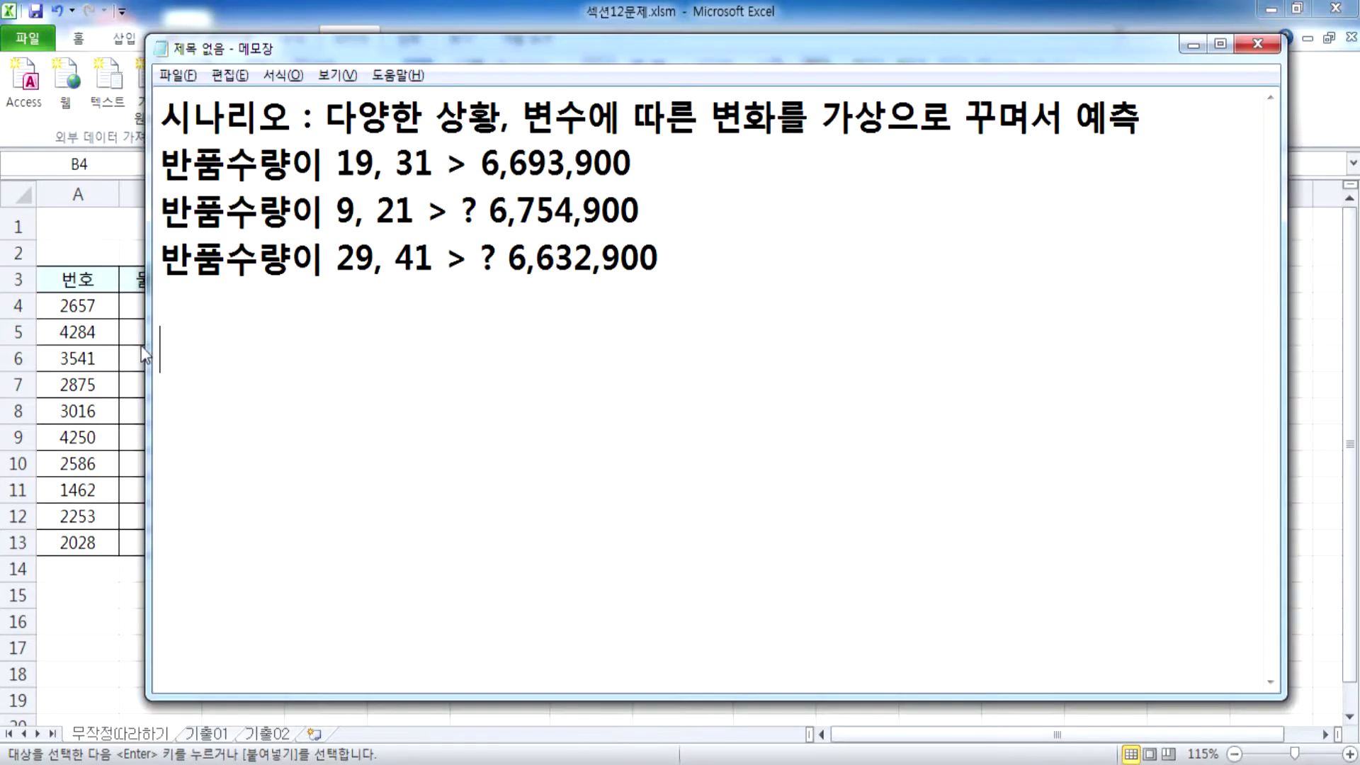
pyautogui.write('시나리오 문제')
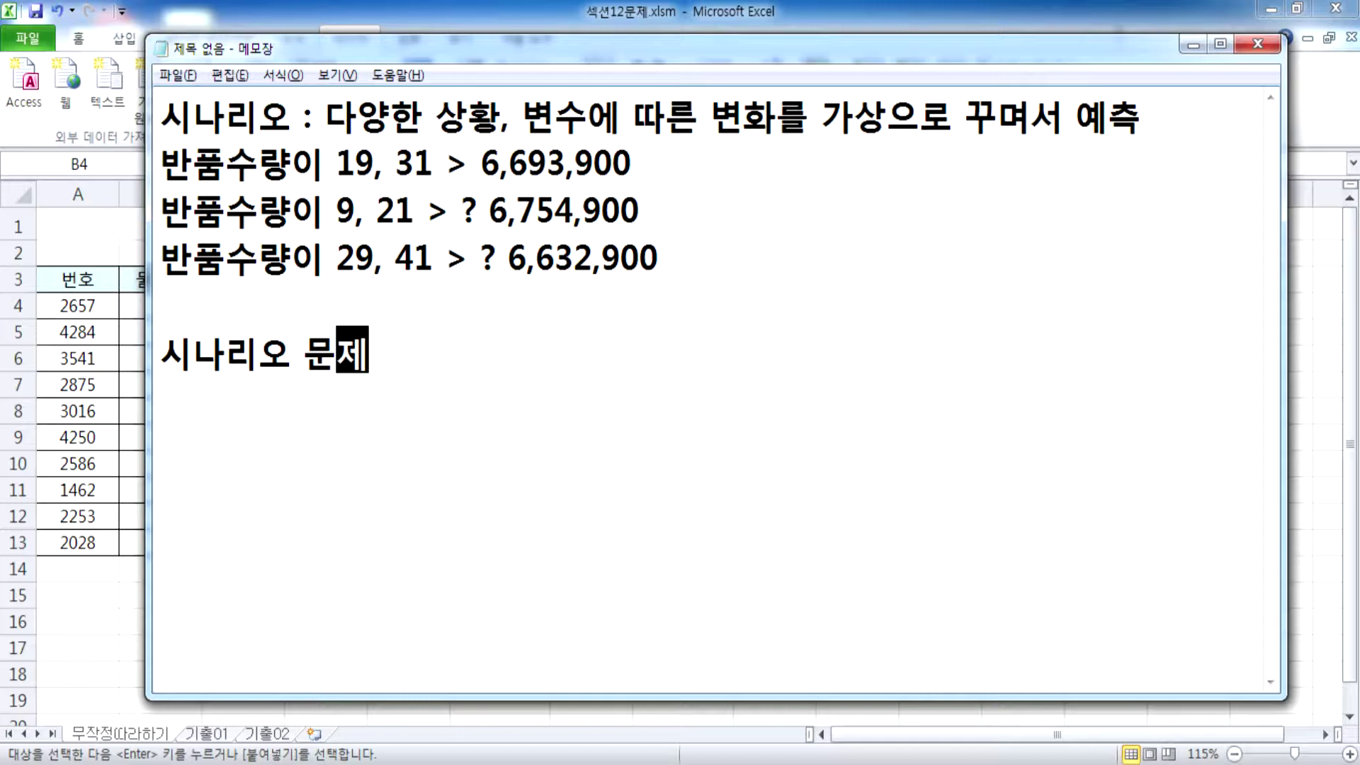
pyautogui.write('에서는 이름저')
pyautogui.write('의하는 ㅁ')
pyautogui.write('제가 포함된다.')
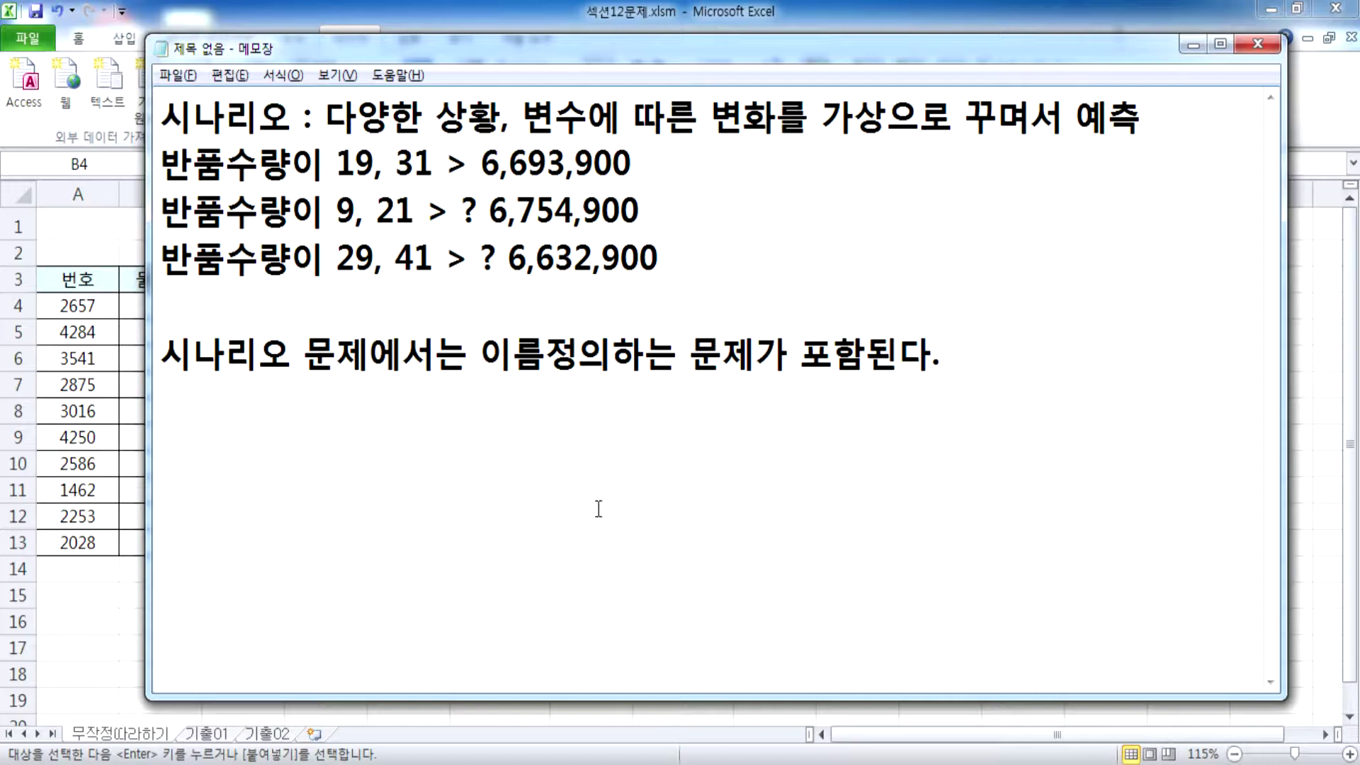
pyautogui.press('Return')
pyautogui.press('Return')
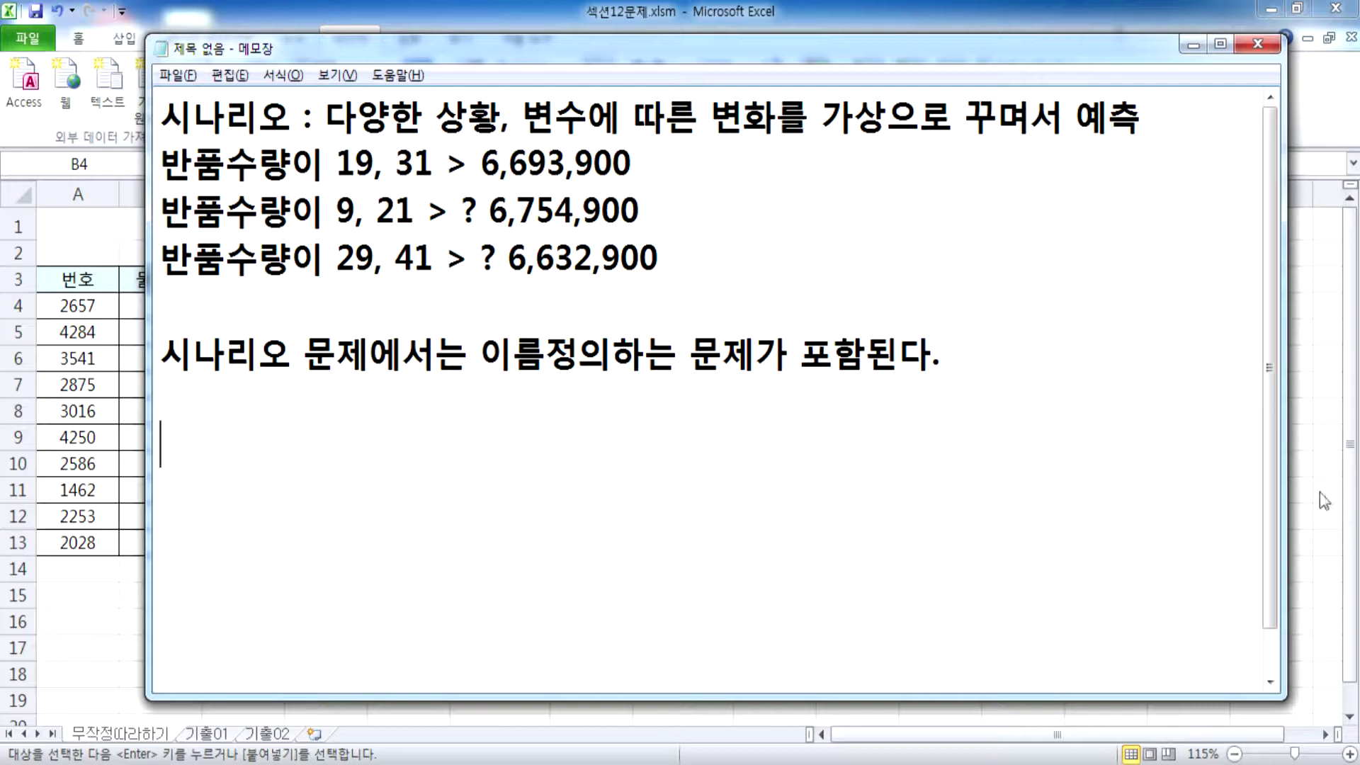
# Examine the return quantities in E4:E5 and the sales total in H14 in Excel, and cancel the pending copy.
pyautogui.hotkey('alt', 'Tab')
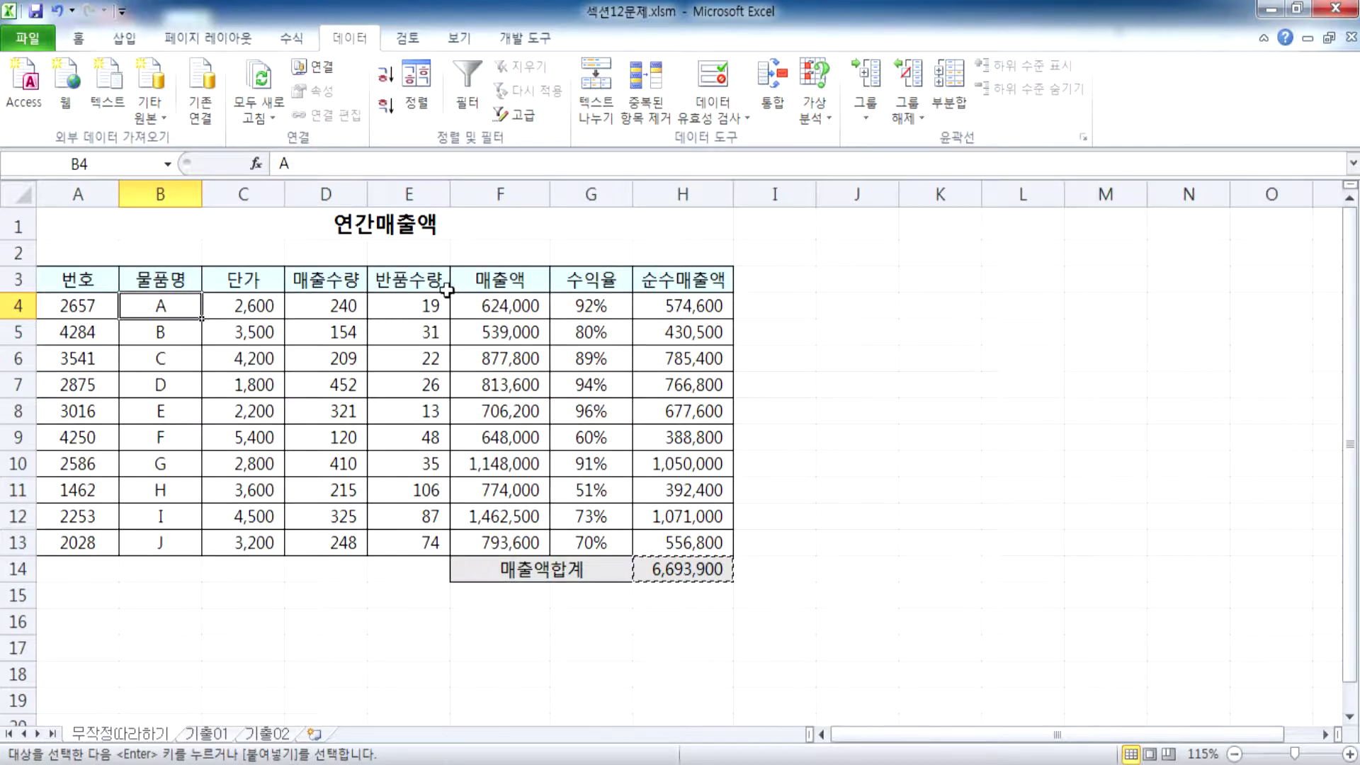
pyautogui.click(400, 303)
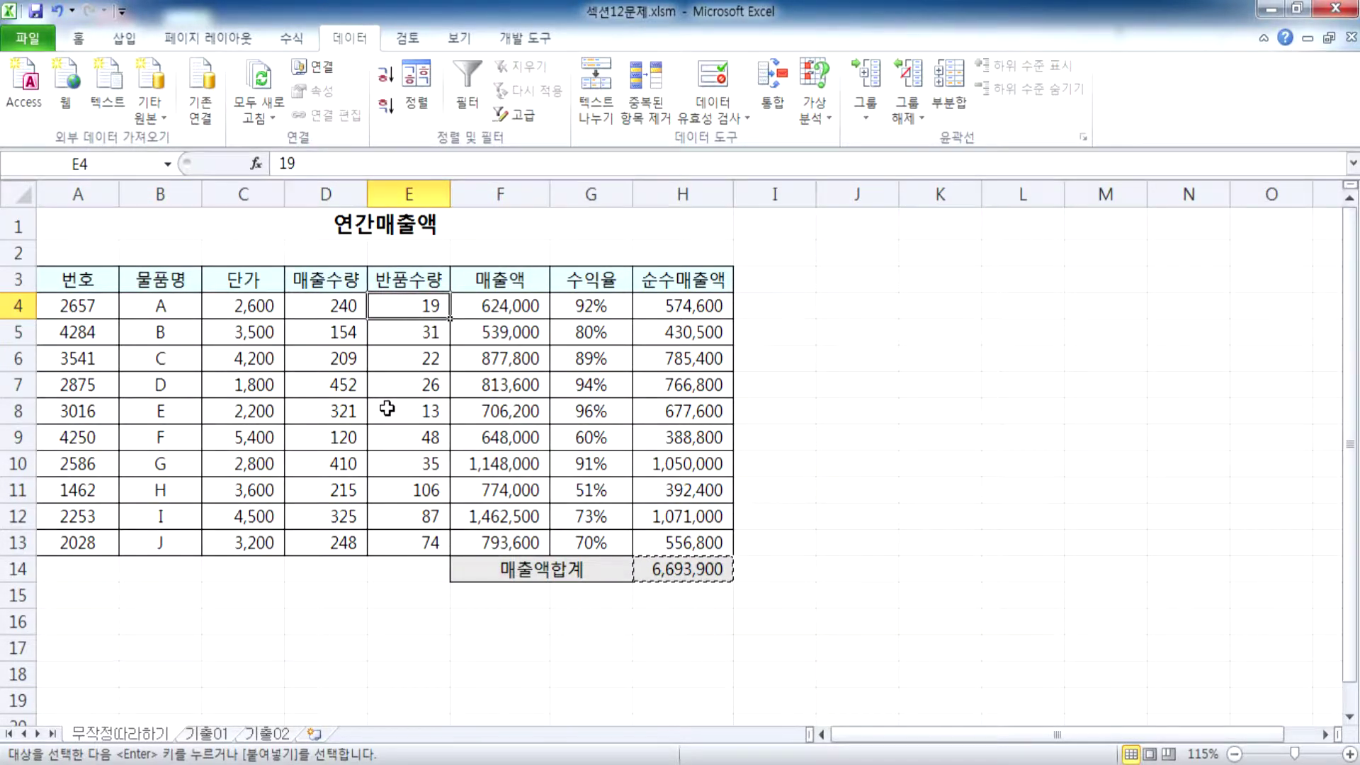
pyautogui.scroll(2, 387, 408)
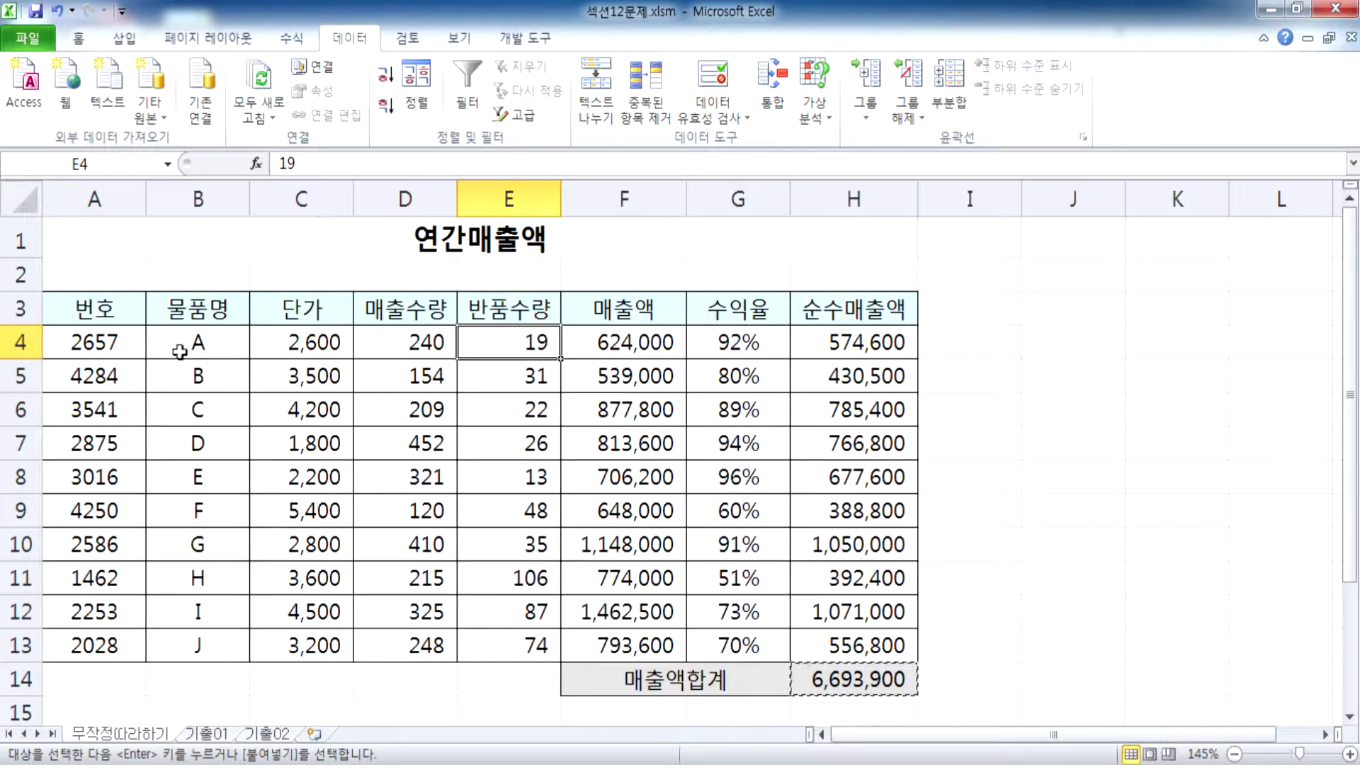
pyautogui.click(540, 378)
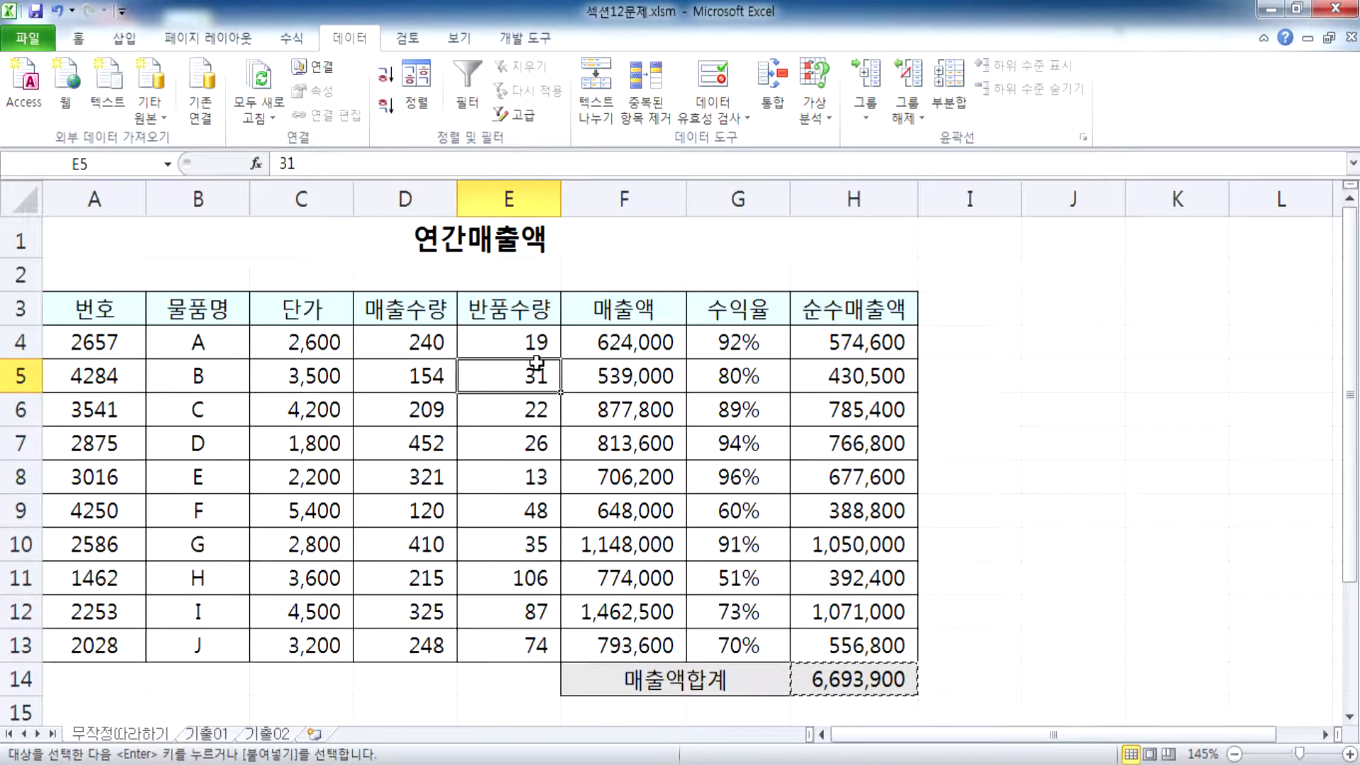
pyautogui.scroll(-1, 776, 408)
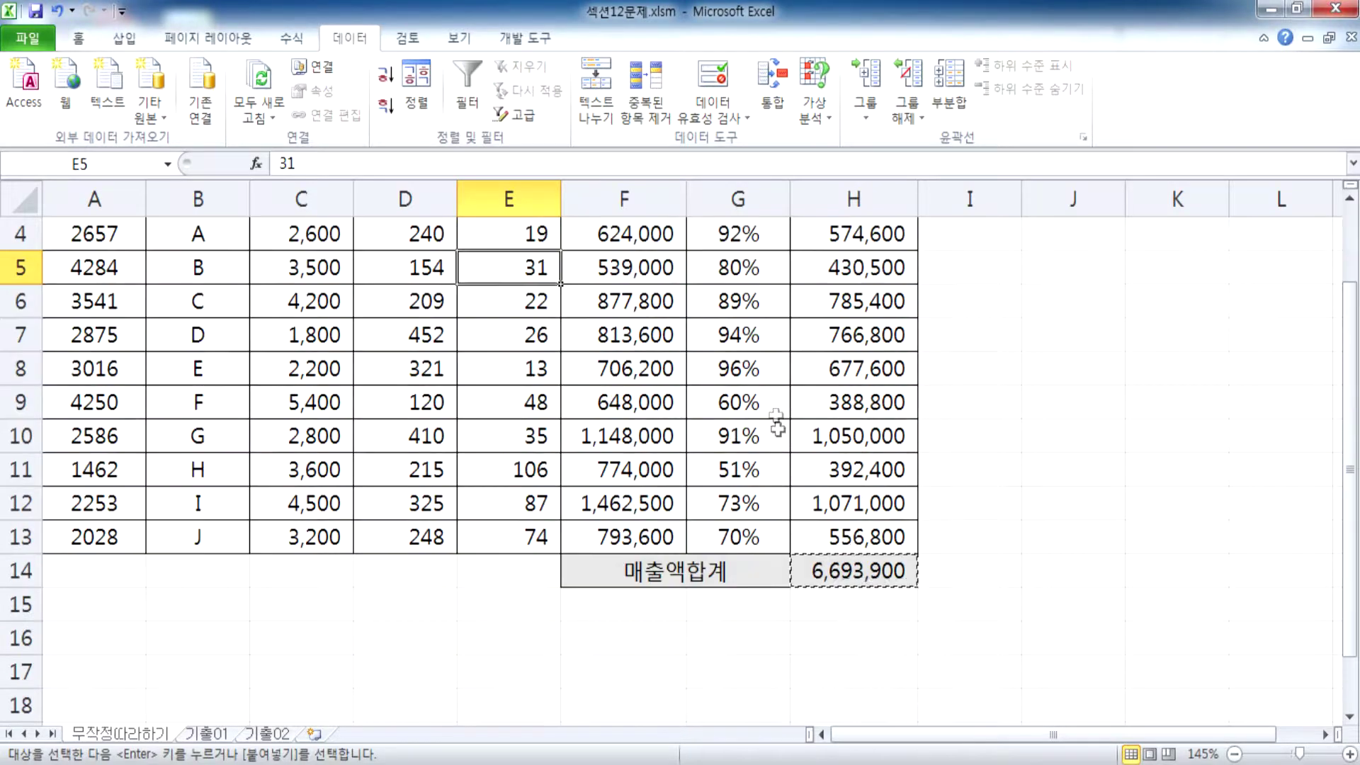
pyautogui.click(853, 567)
pyautogui.press('Escape')
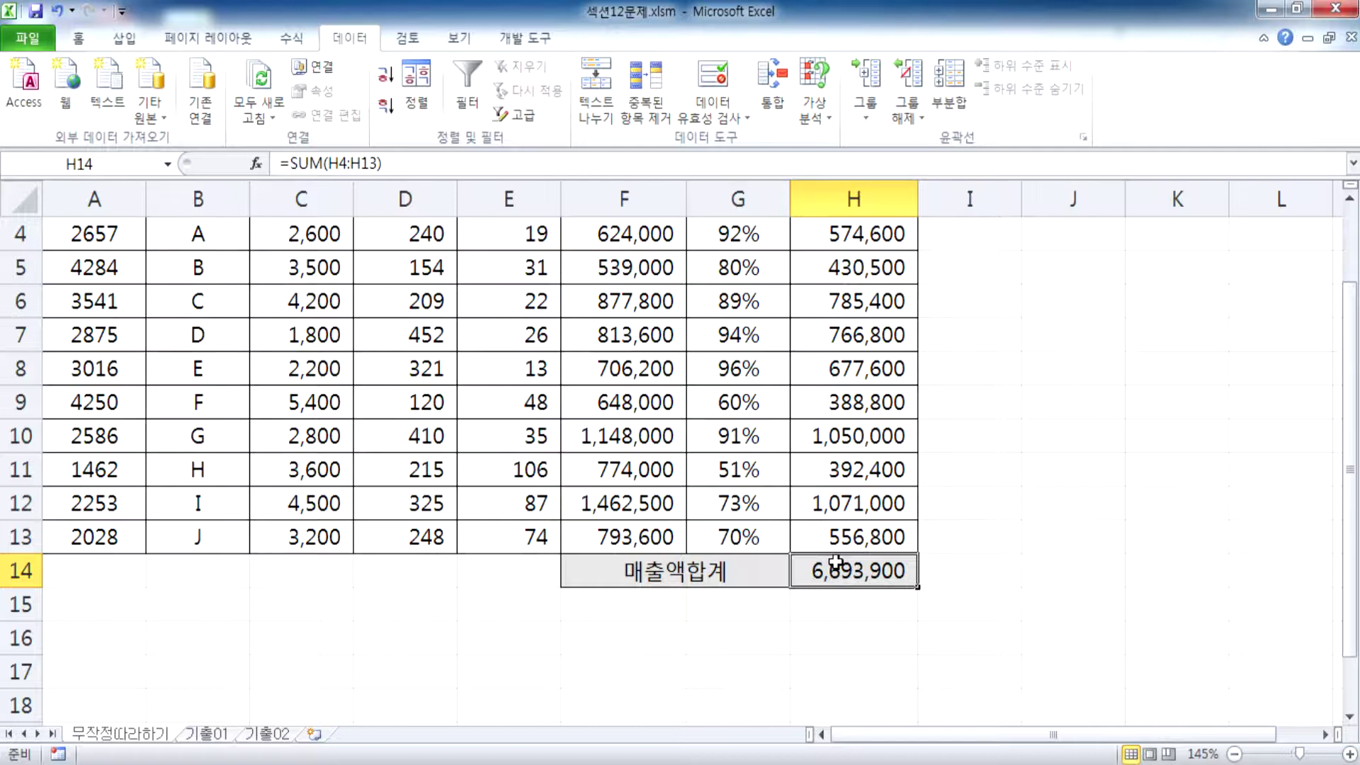
# Add the line "* 이름을 정의하고 시나리오를 처리하는 것이 좋을지?" to the Notepad note.
pyautogui.hotkey('alt', 'Tab')
pyautogui.write('* ')
pyautogui.write('이름을')
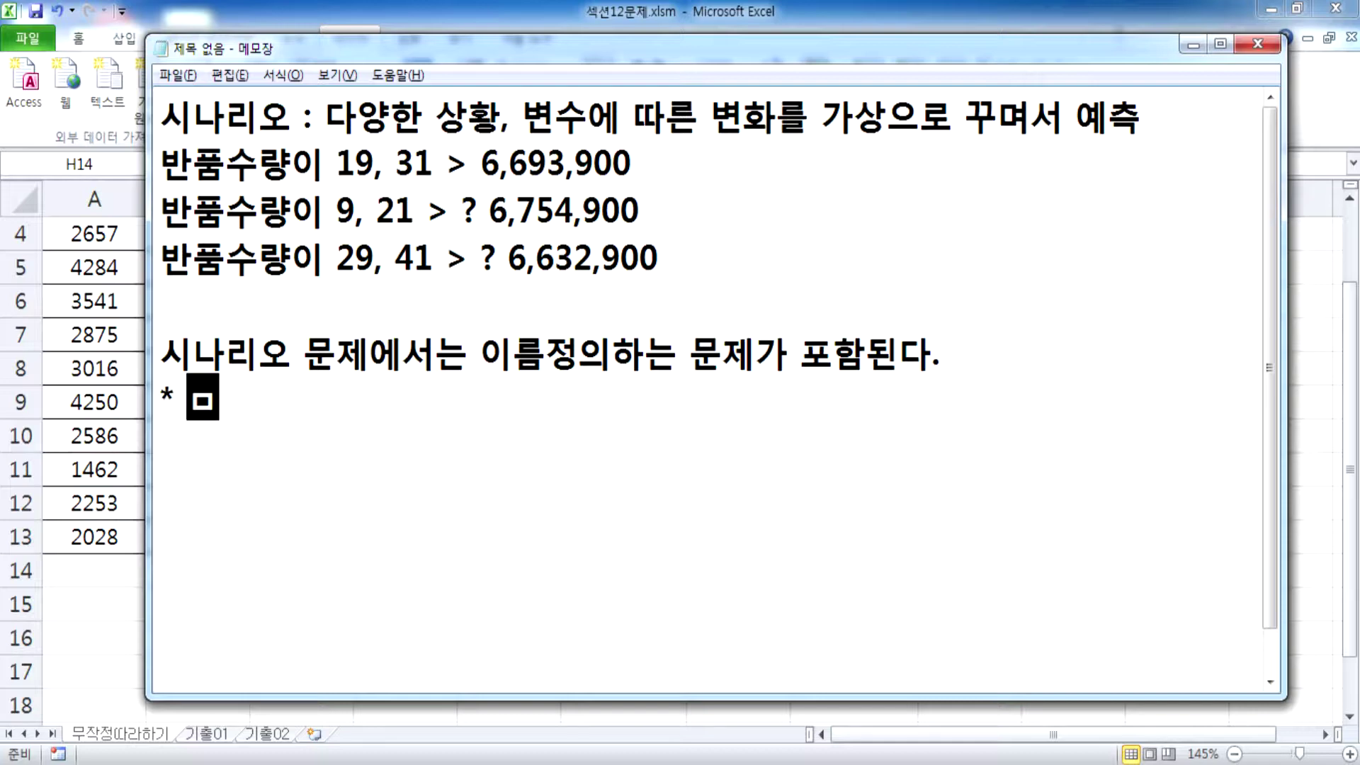
pyautogui.write(' 정의하고 실')
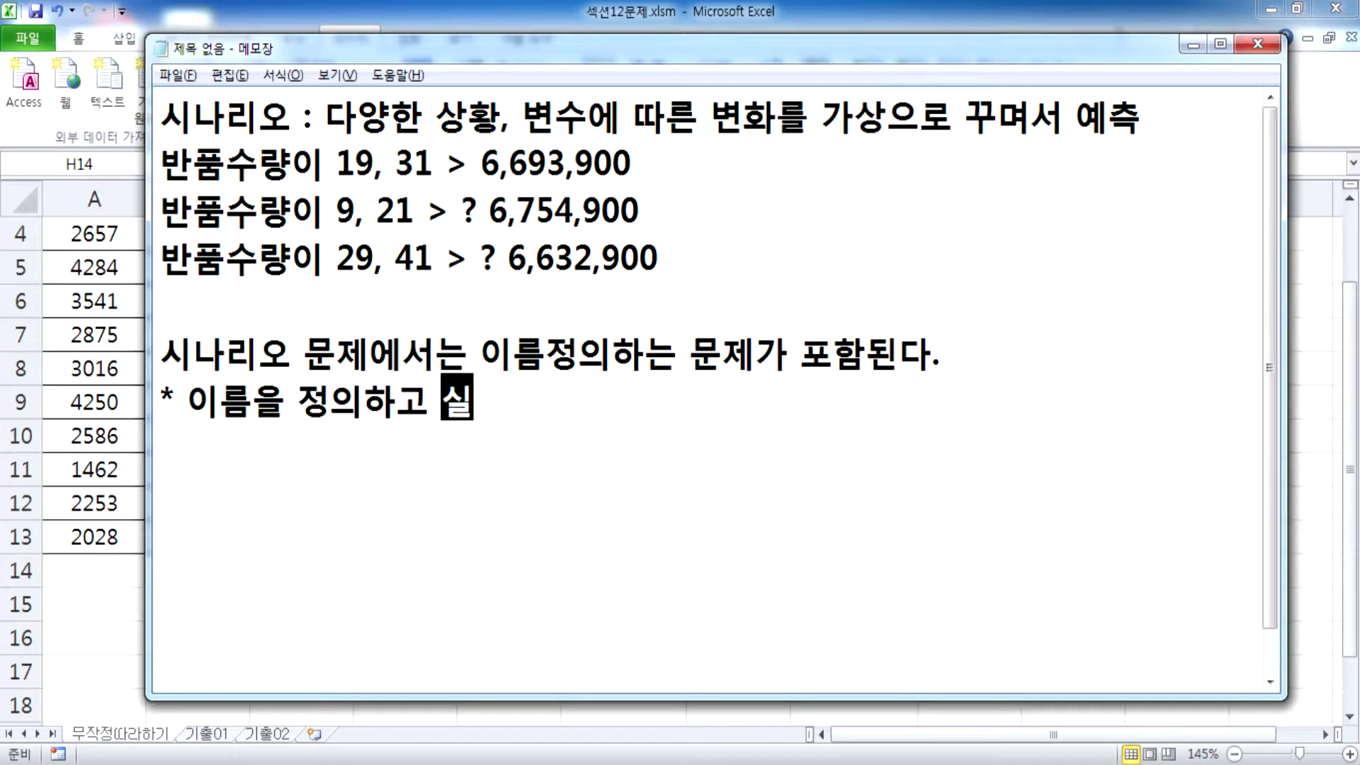
pyautogui.press('BackSpace')
pyautogui.write('나리오를')
pyautogui.write(' 처리')
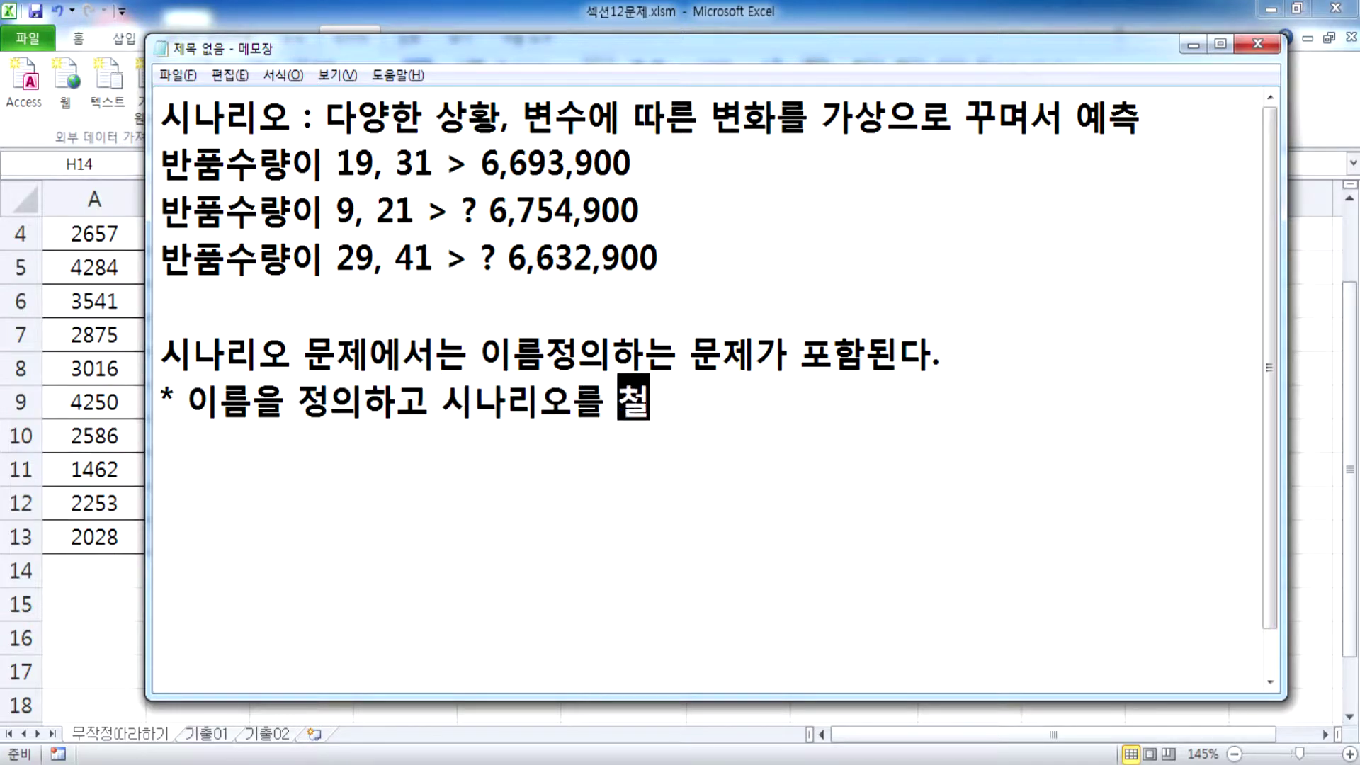
pyautogui.write('하는 것')
pyautogui.write('이 좋을지')
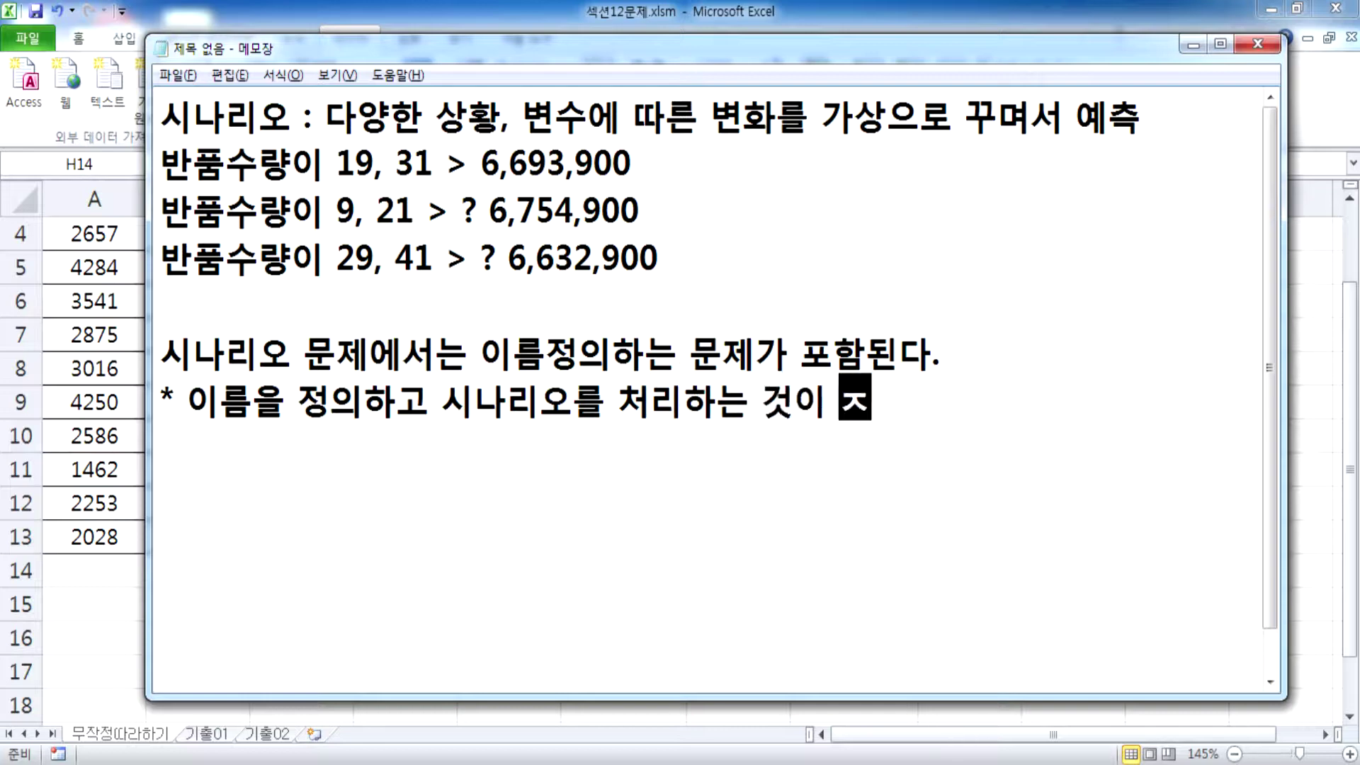
pyautogui.write('?')
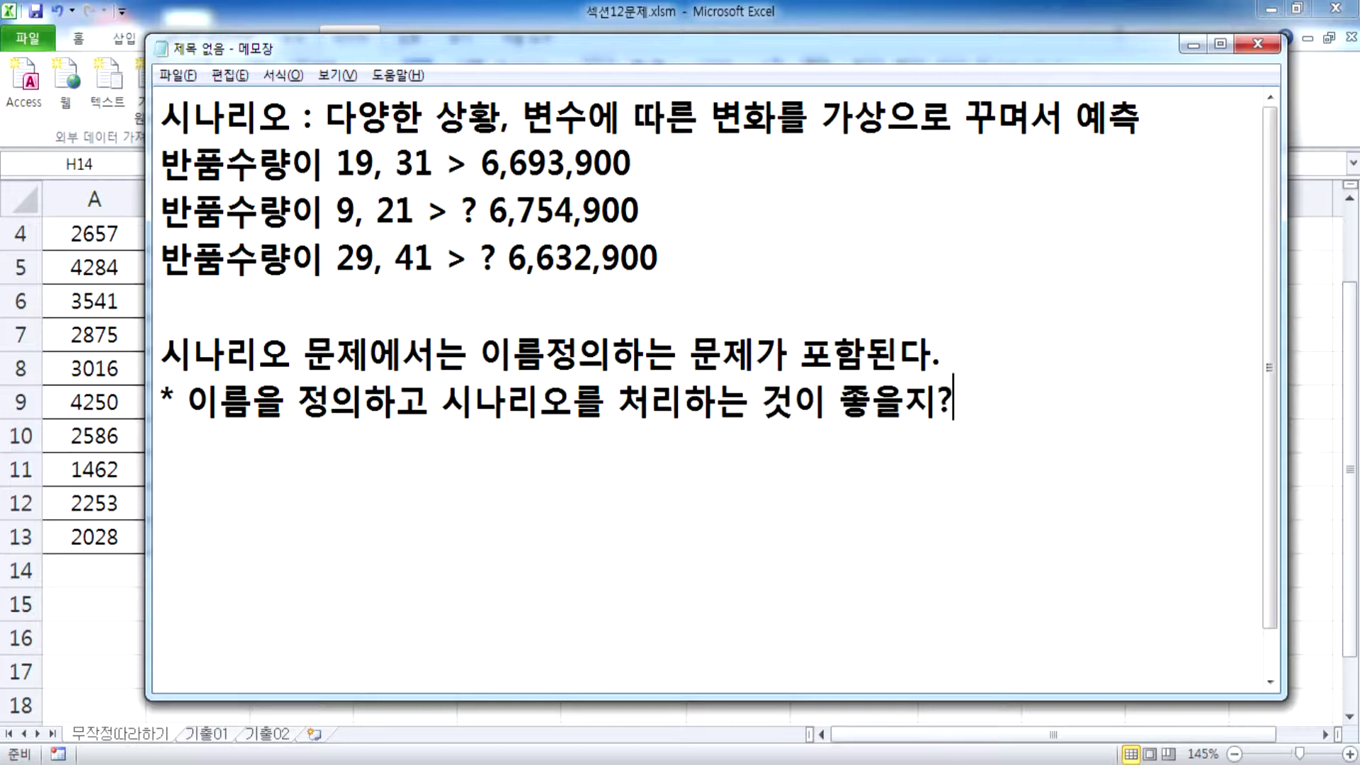
# Add the line "아니면 시나리오를 먼저 처리하고 나중에 이름을 정의하는 것이 좋을지?" to the note and start a new line.
pyautogui.press('Return')
pyautogui.write('아')
pyautogui.write('니면 ')
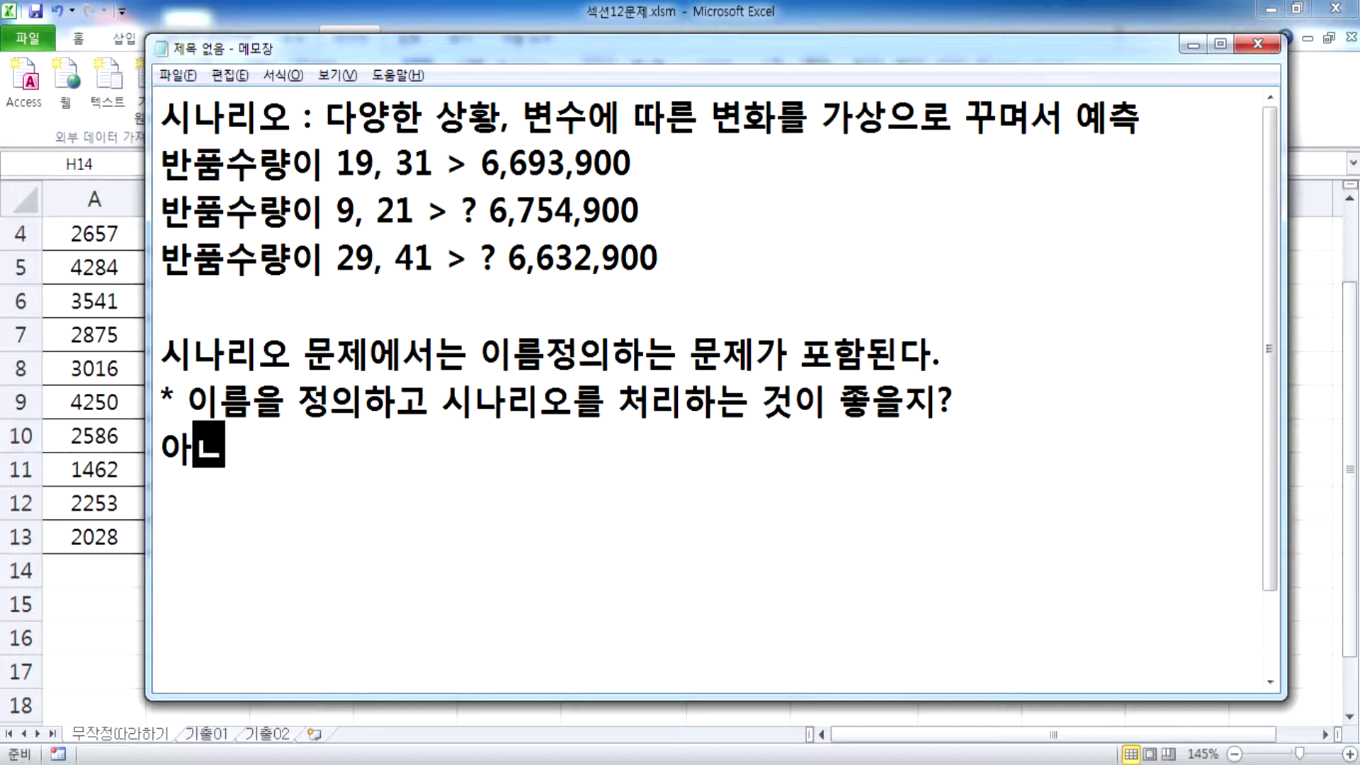
pyautogui.write('시나')
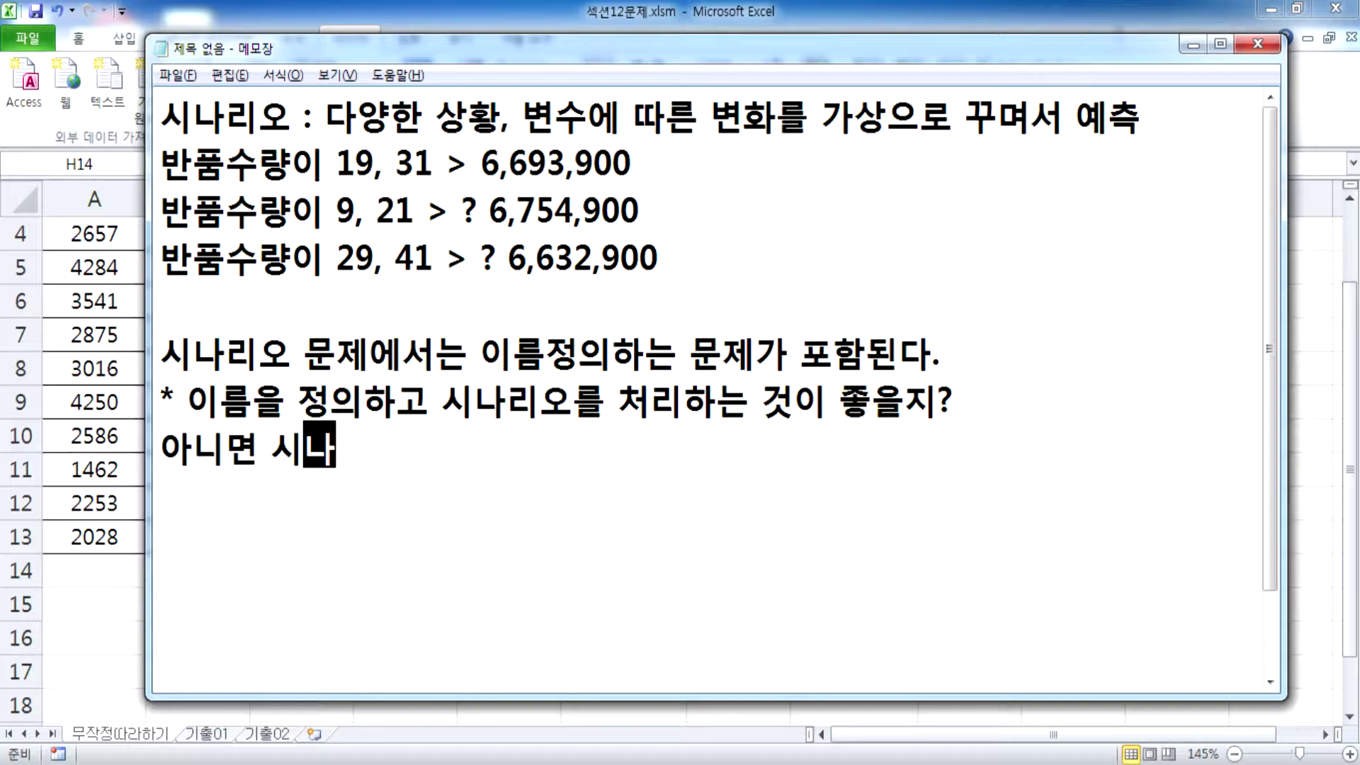
pyautogui.write('리오를 먼저 ')
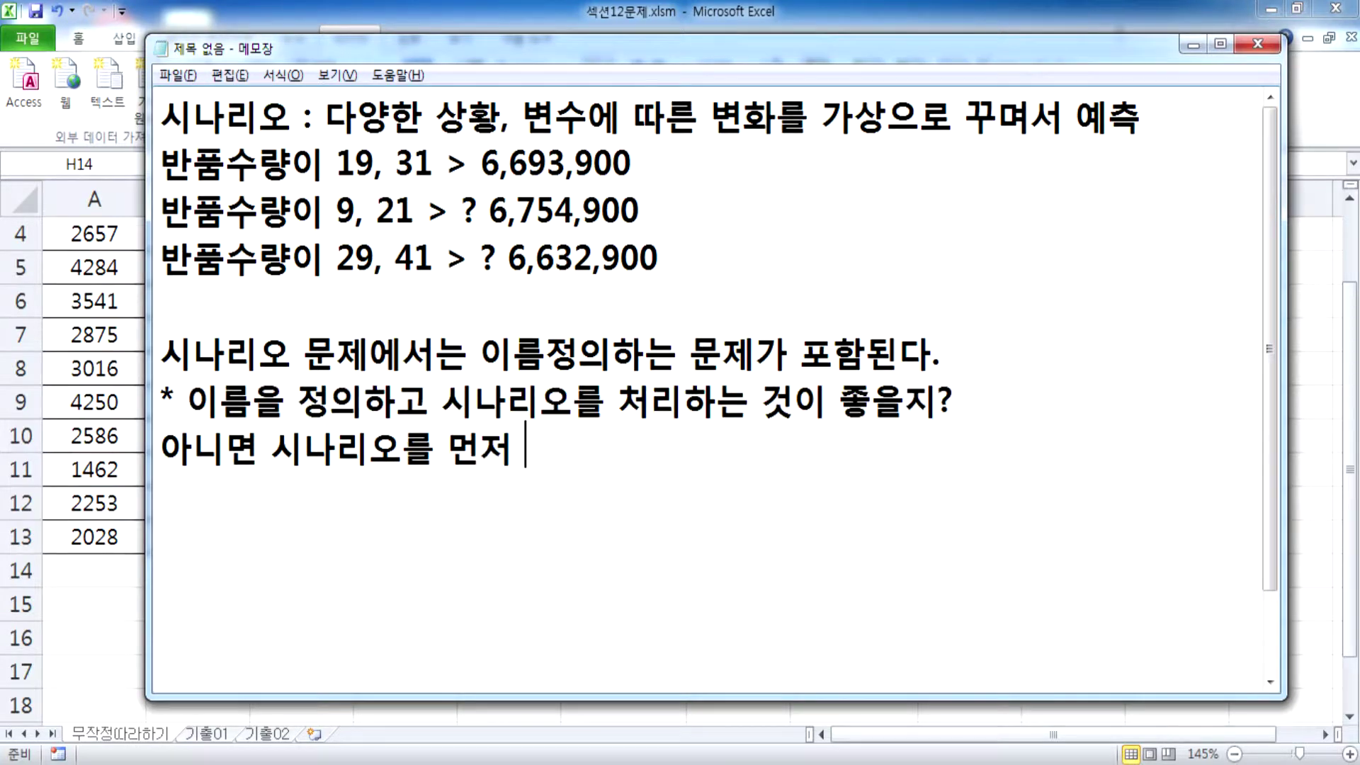
pyautogui.write('처리하고 나중에 이름으')
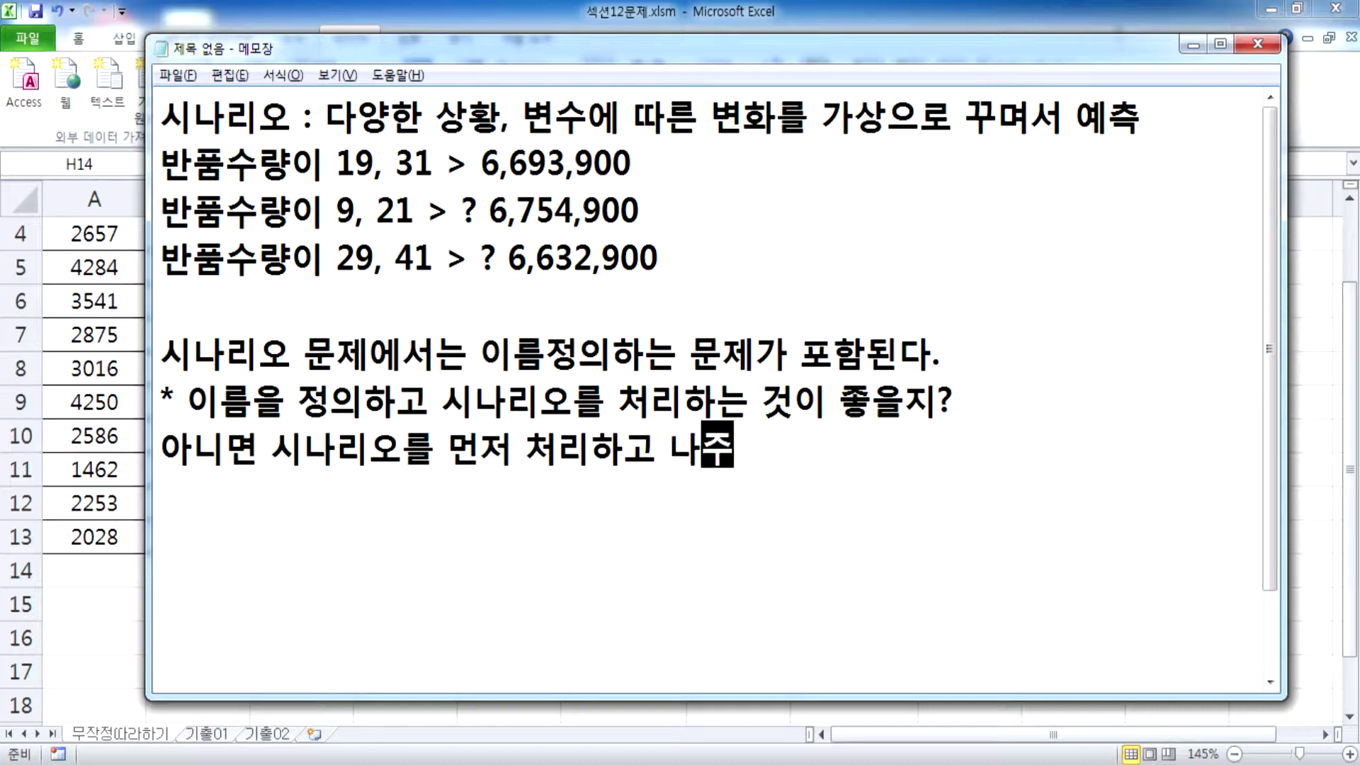
pyautogui.write('을 정')
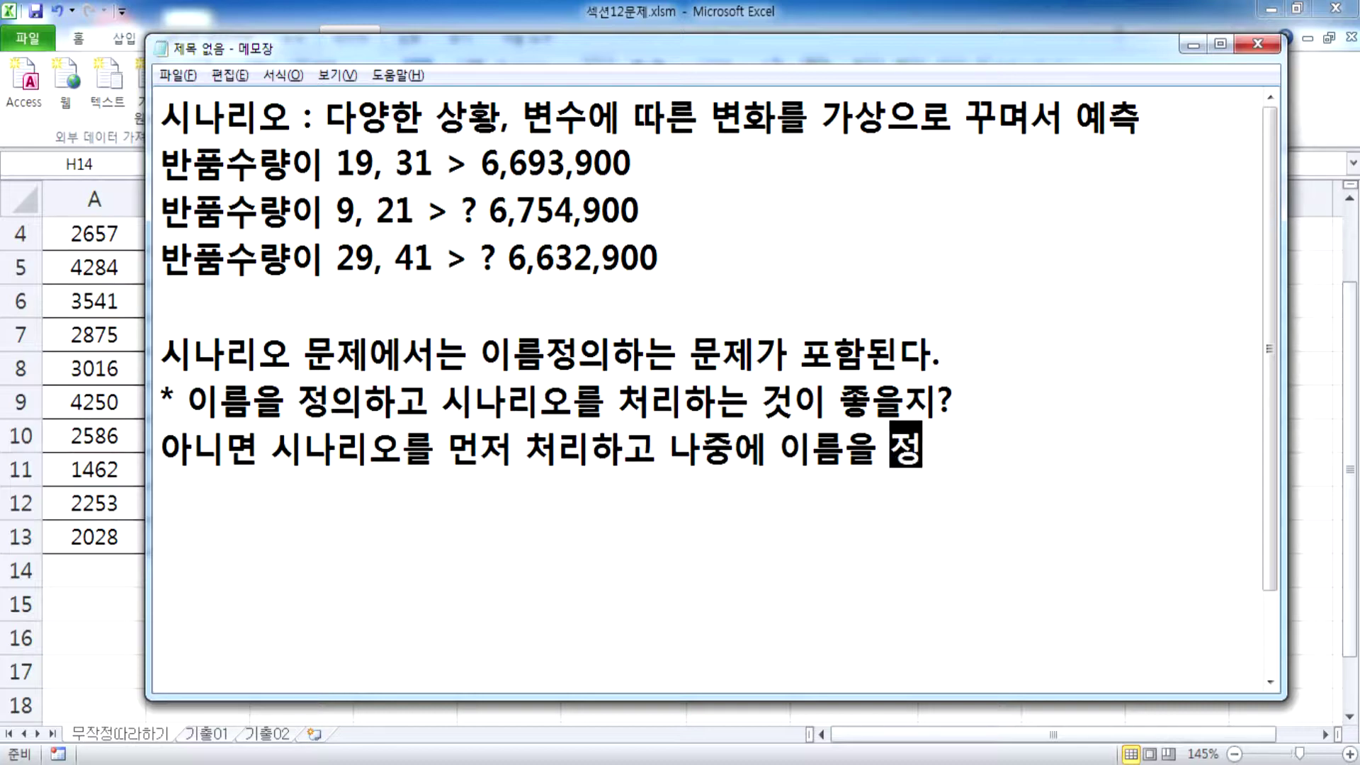
pyautogui.write('의하는 것이 좋을')
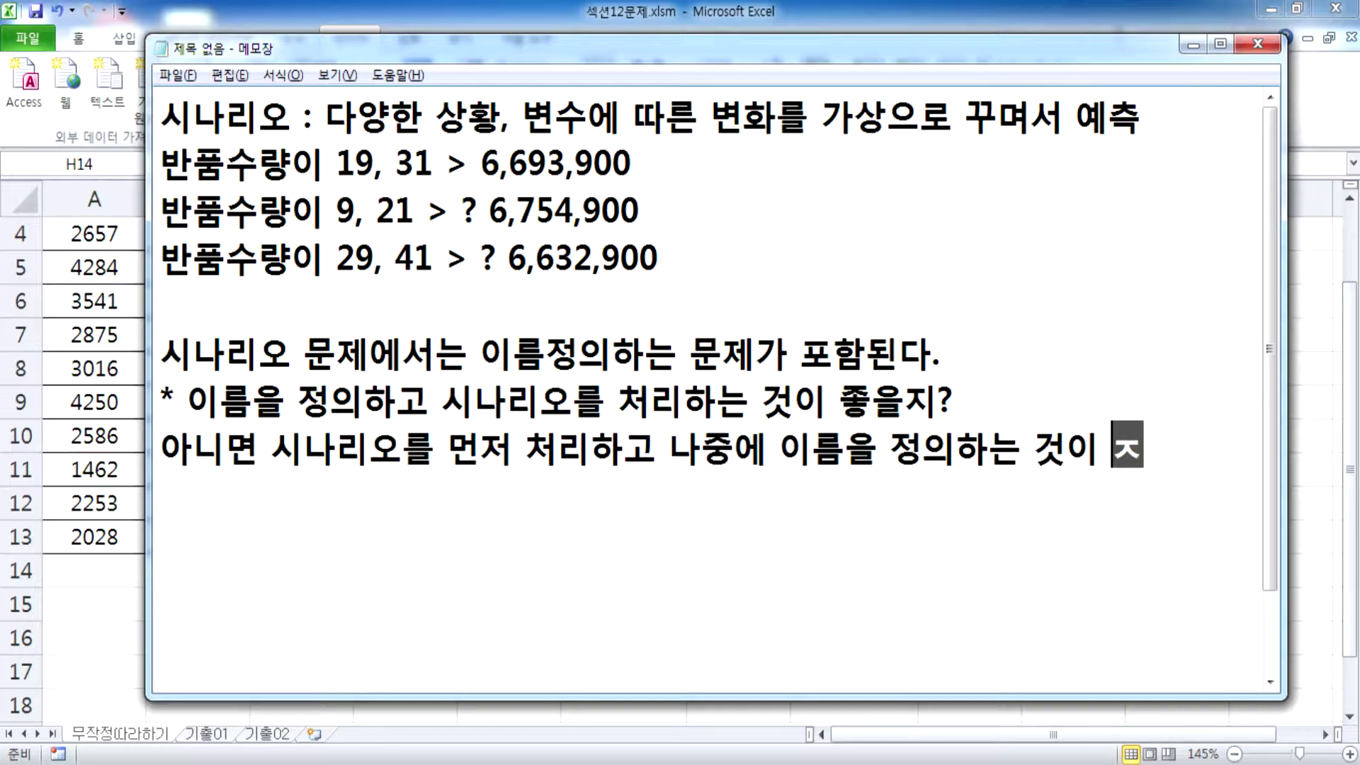
pyautogui.write('지?')
pyautogui.press('Return')
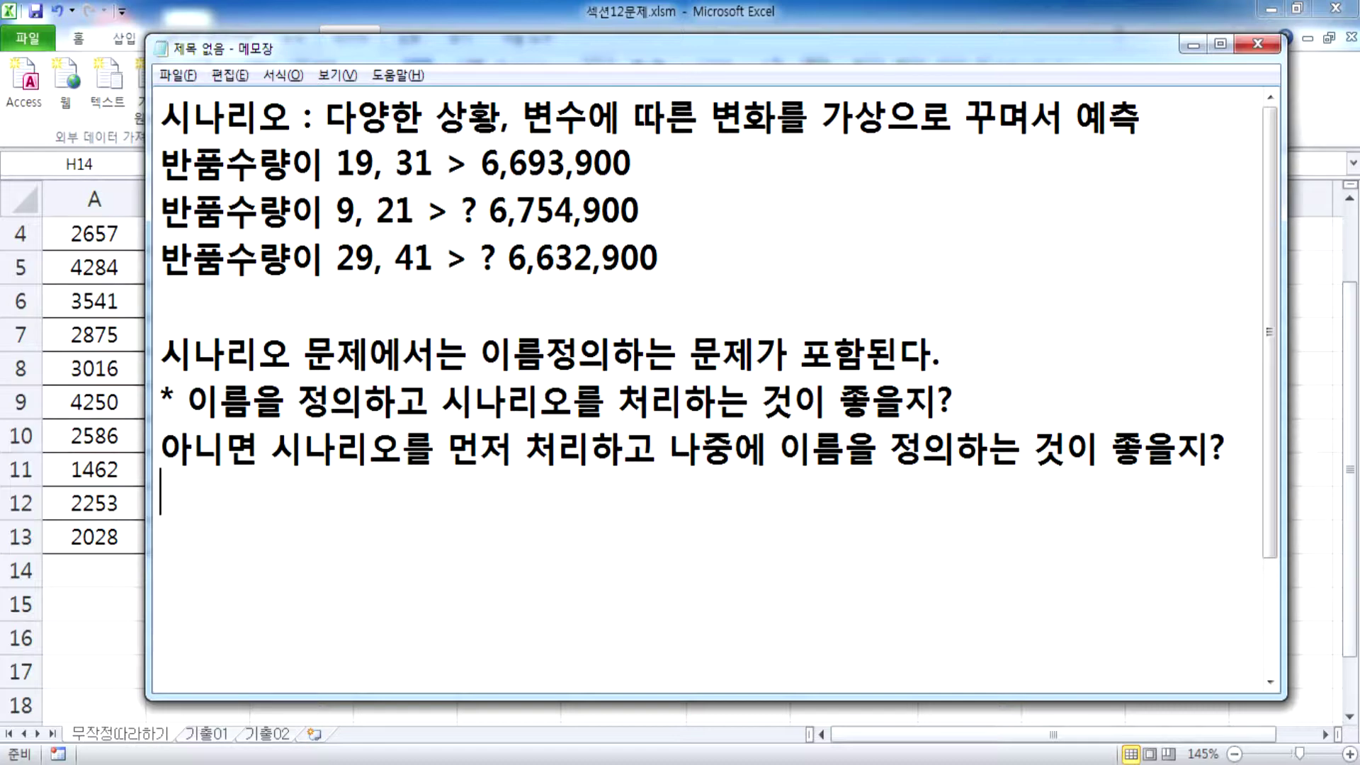
# Add the line "최종적으로 시나리오 결과 보고서를 출력하기 전에 이름은 반드시 정의되어야 한다." to the note and start a new line.
pyautogui.write('최종적')
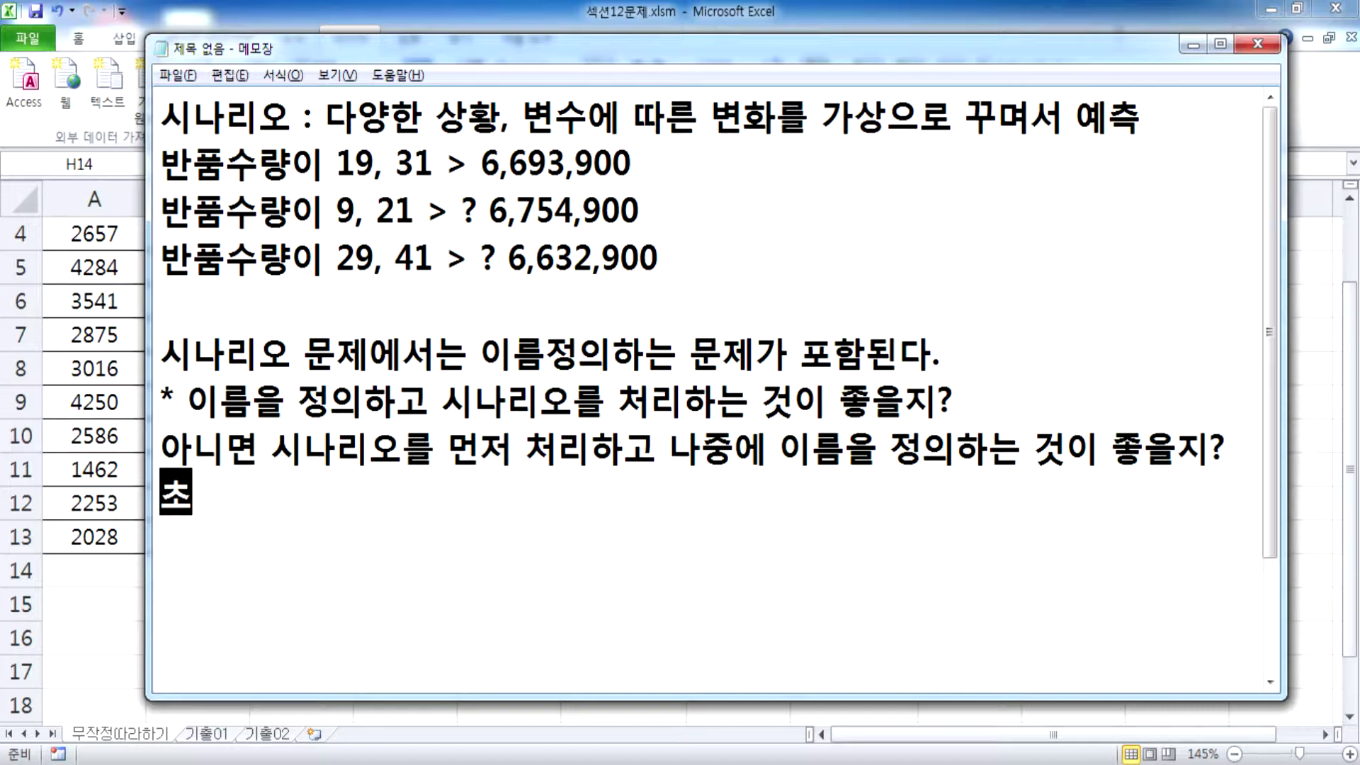
pyautogui.write('으로 ')
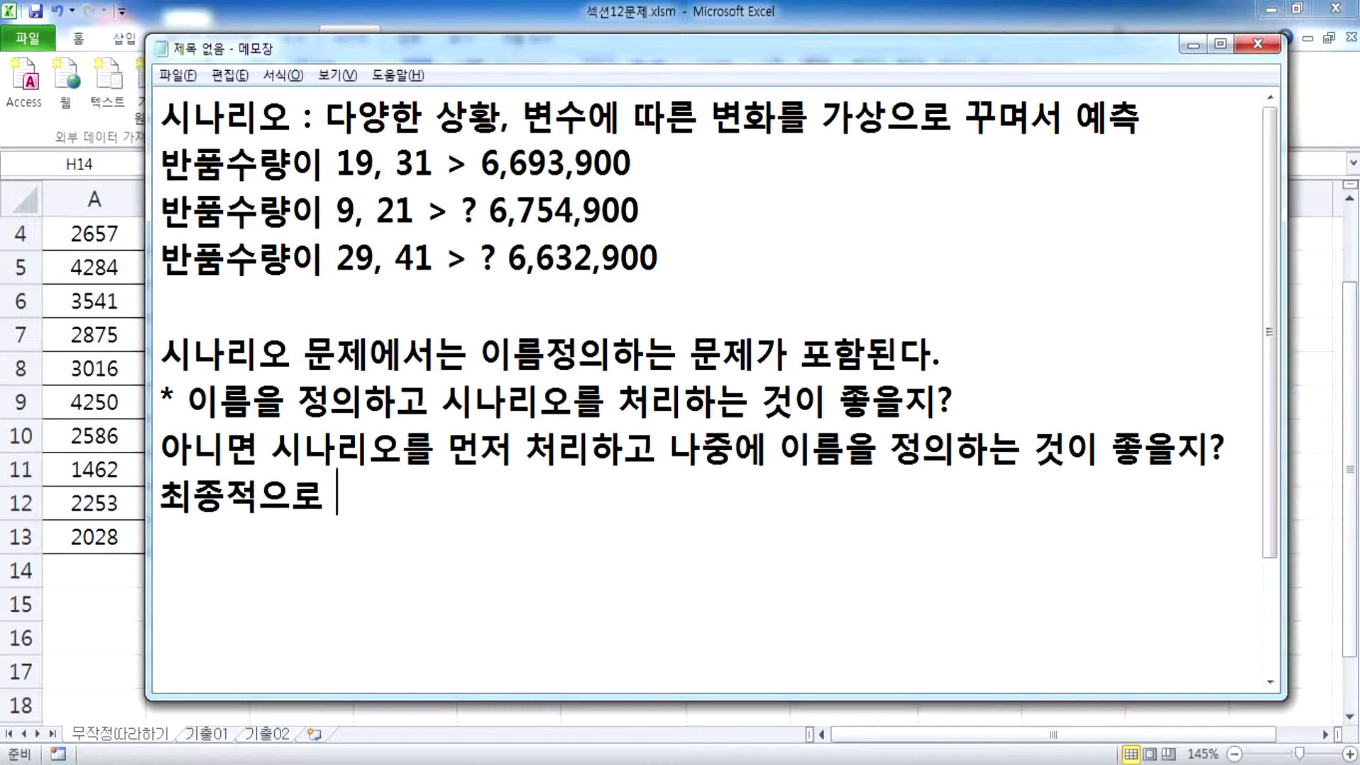
pyautogui.write('시나릴로')
pyautogui.press('BackSpace')
pyautogui.press('BackSpace')
pyautogui.write('오 결고 보고서를 출')
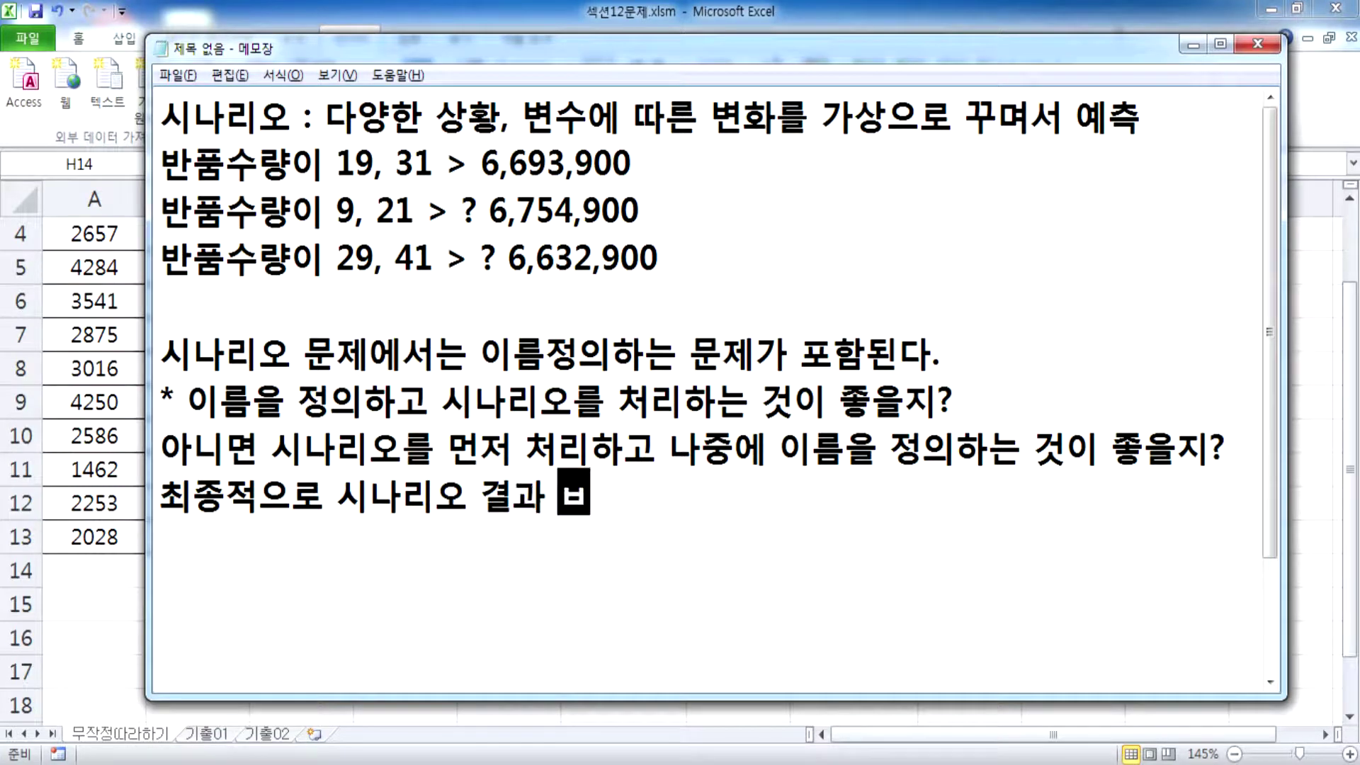
pyautogui.write('력')
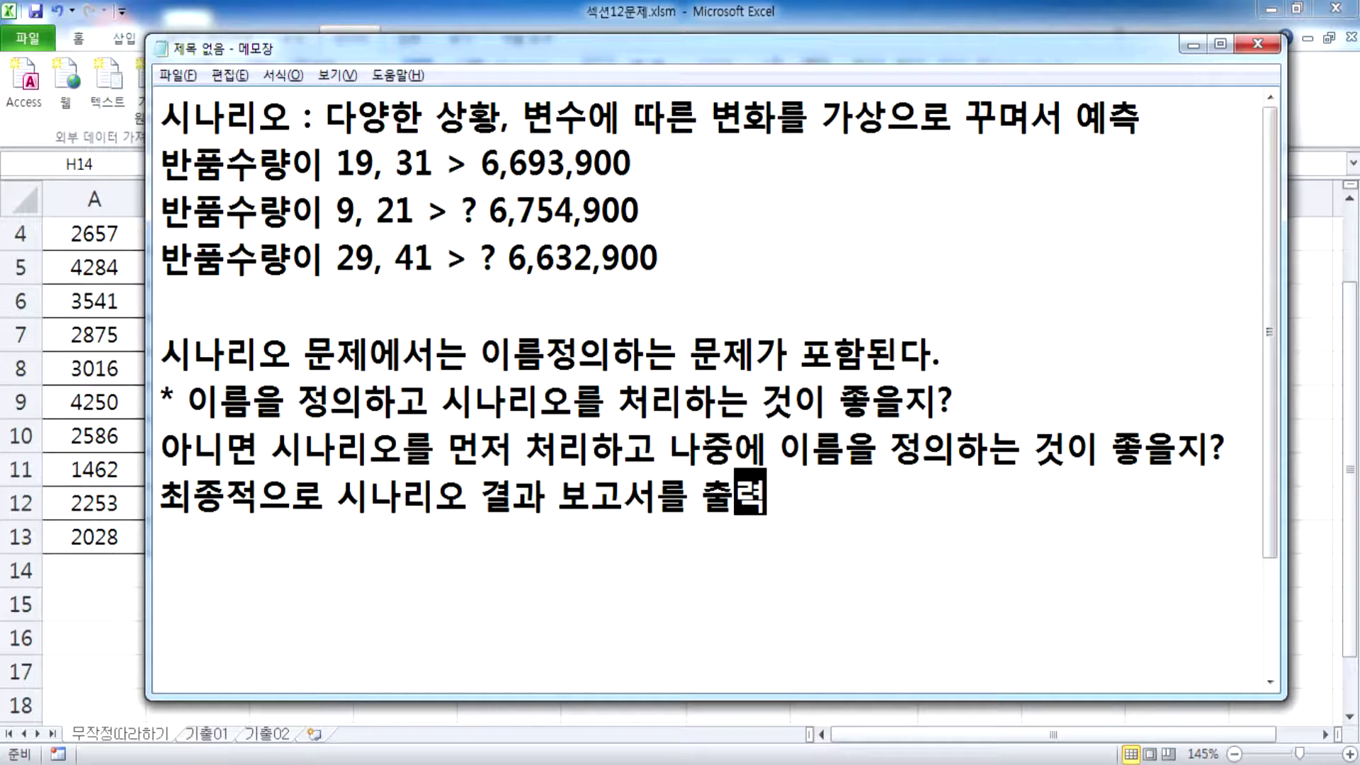
pyautogui.write('하기 전에 이름은 반드')
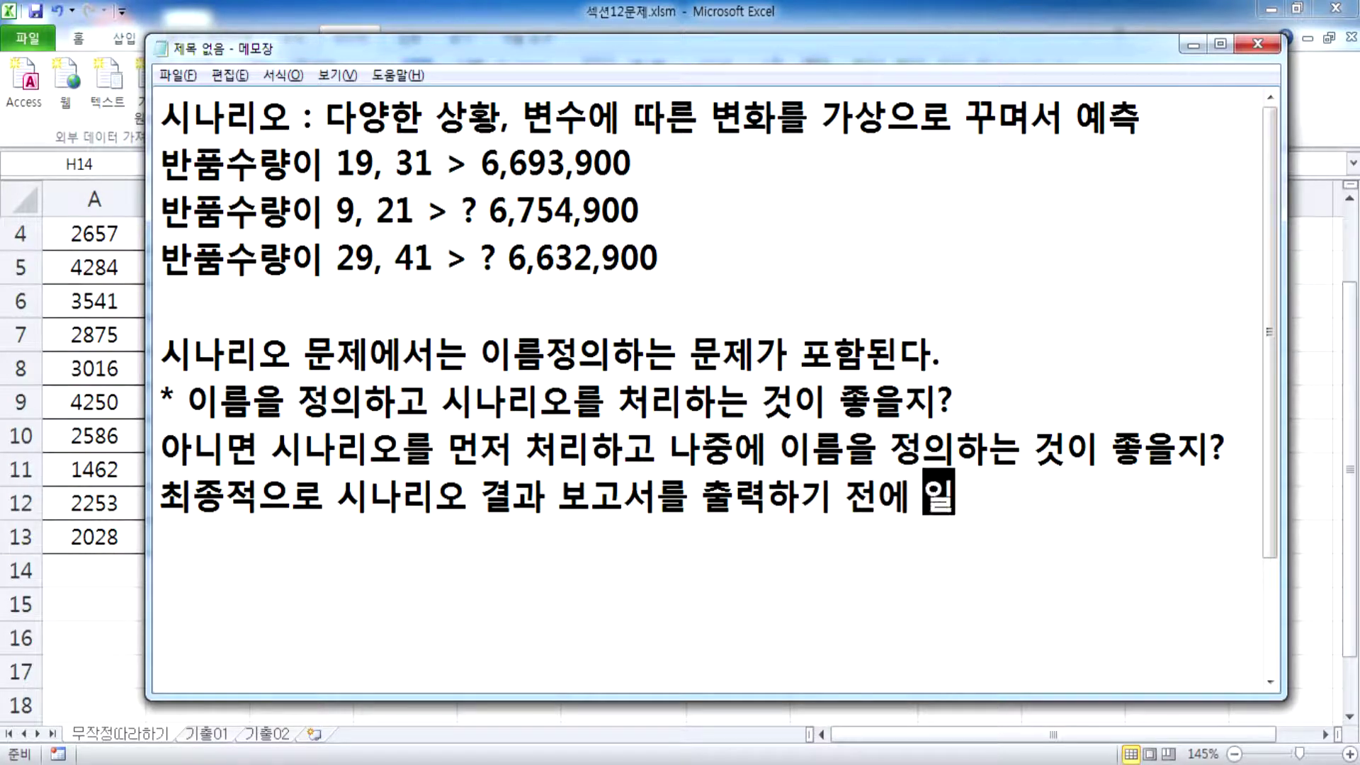
pyautogui.write('시 정의되어 ')
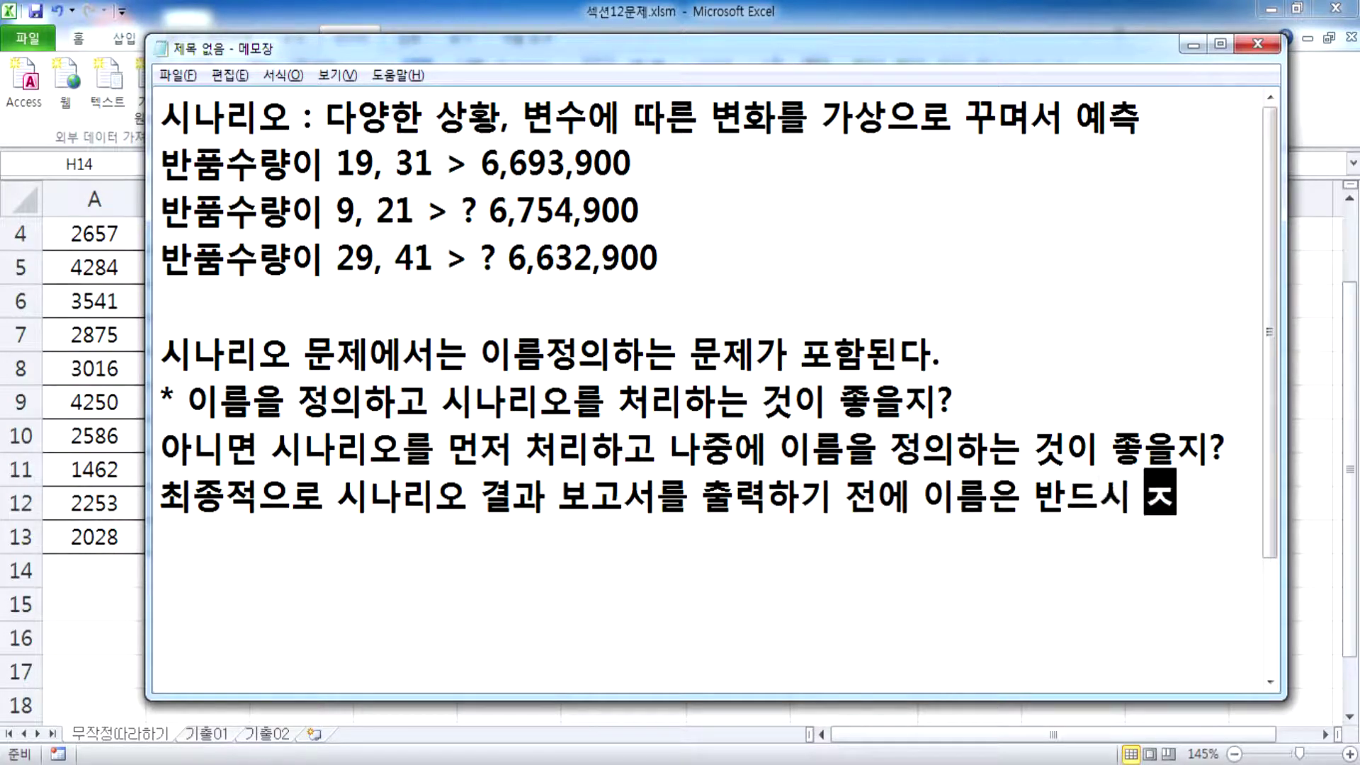
pyautogui.write('야 한다.')
pyautogui.press('Return')
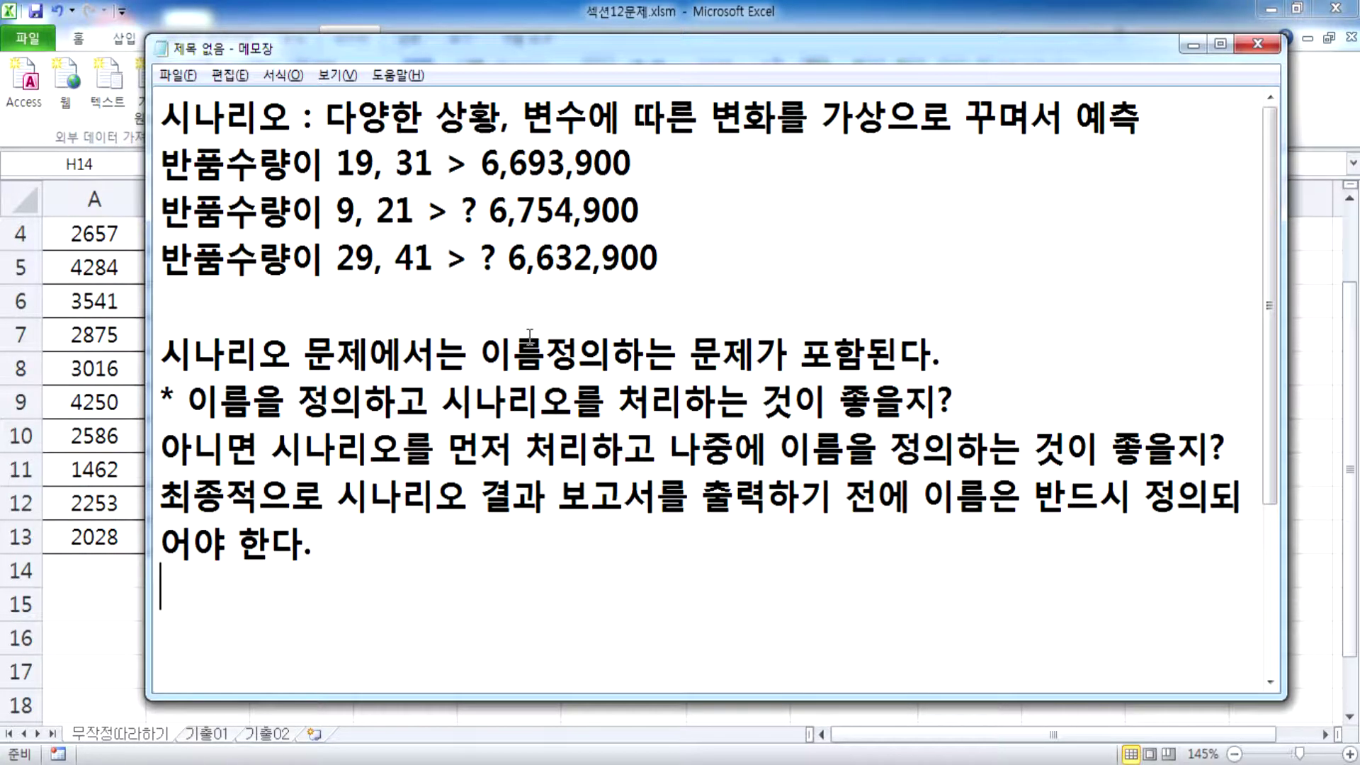
pyautogui.scroll(-1, 530, 335)
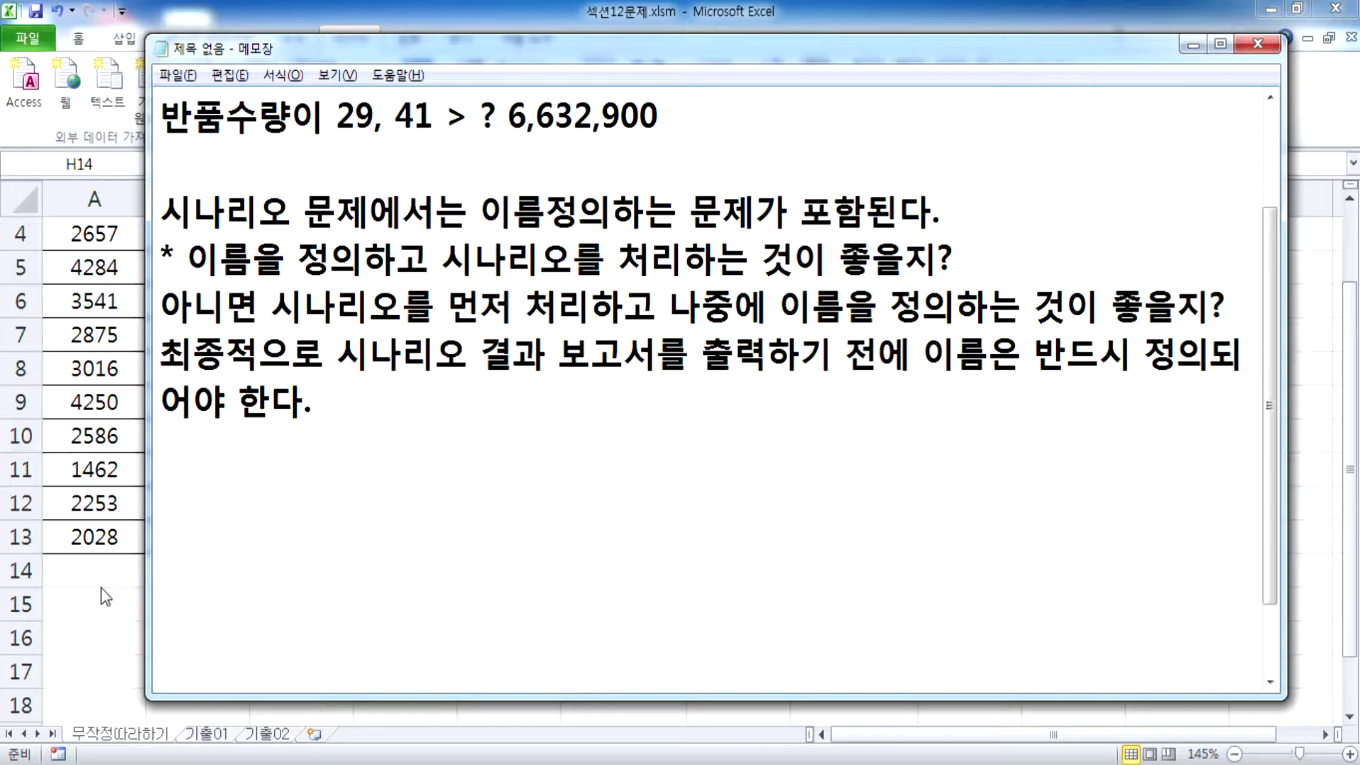
# Switch to the Excel workbook and define the name "A반품수량" for product A's return quantity in cell E4.
pyautogui.hotkey('alt', 'Tab')
pyautogui.scroll(1, 488, 384)
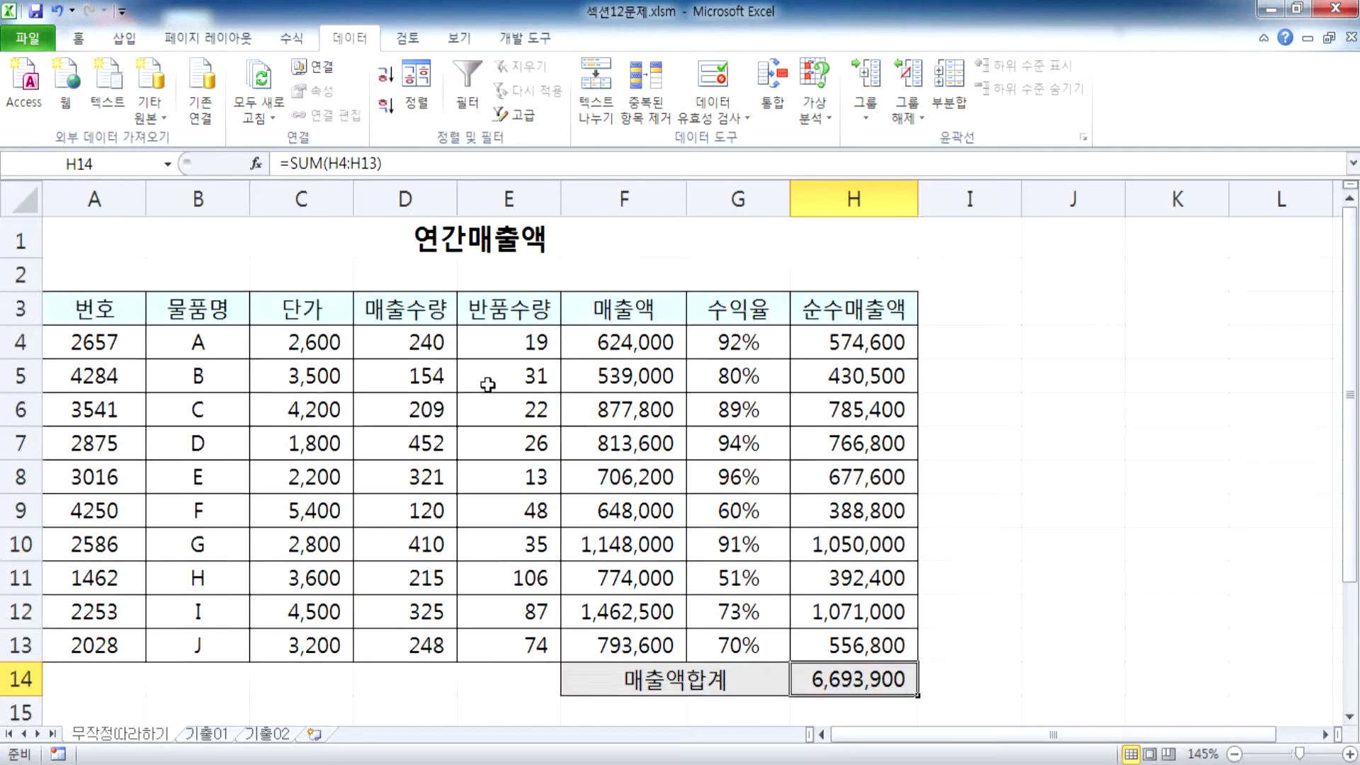
pyautogui.click(497, 343)
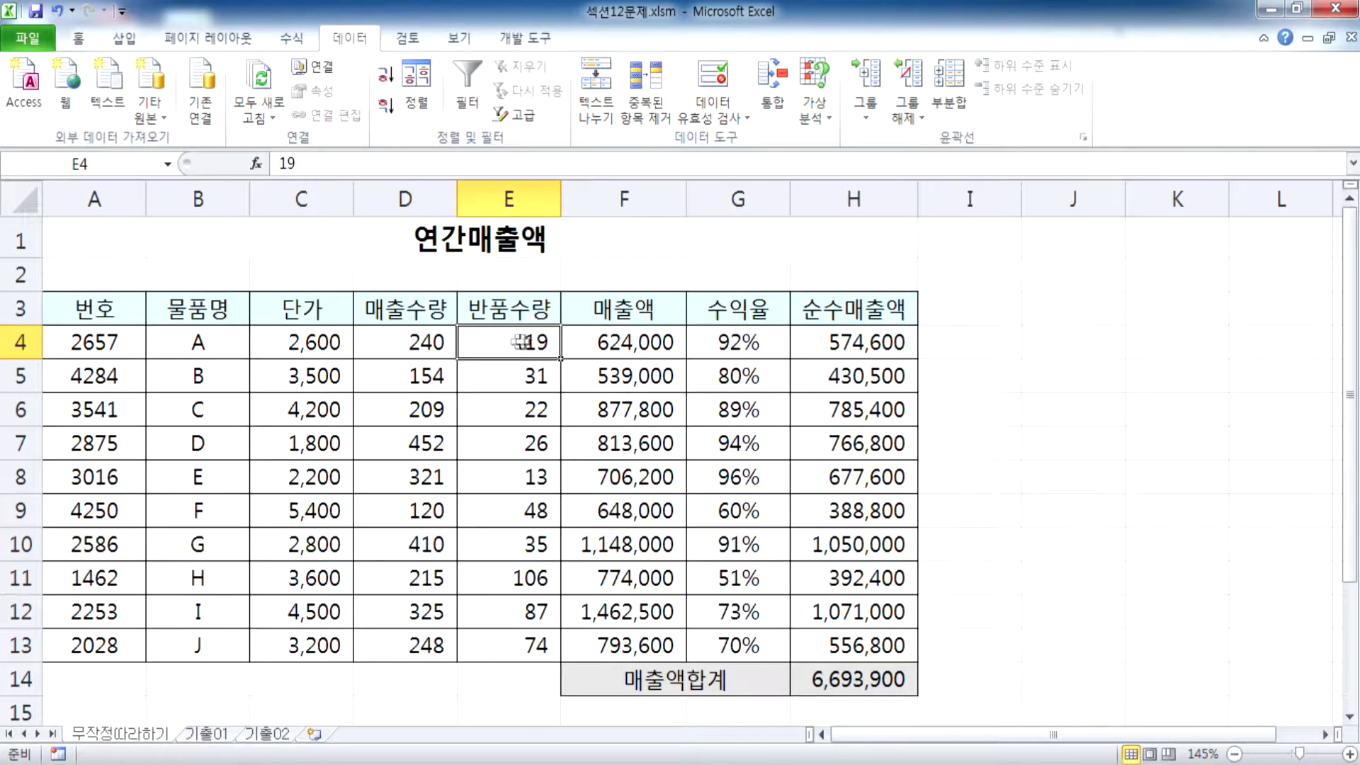
pyautogui.click(131, 162)
pyautogui.write('A반품수량')
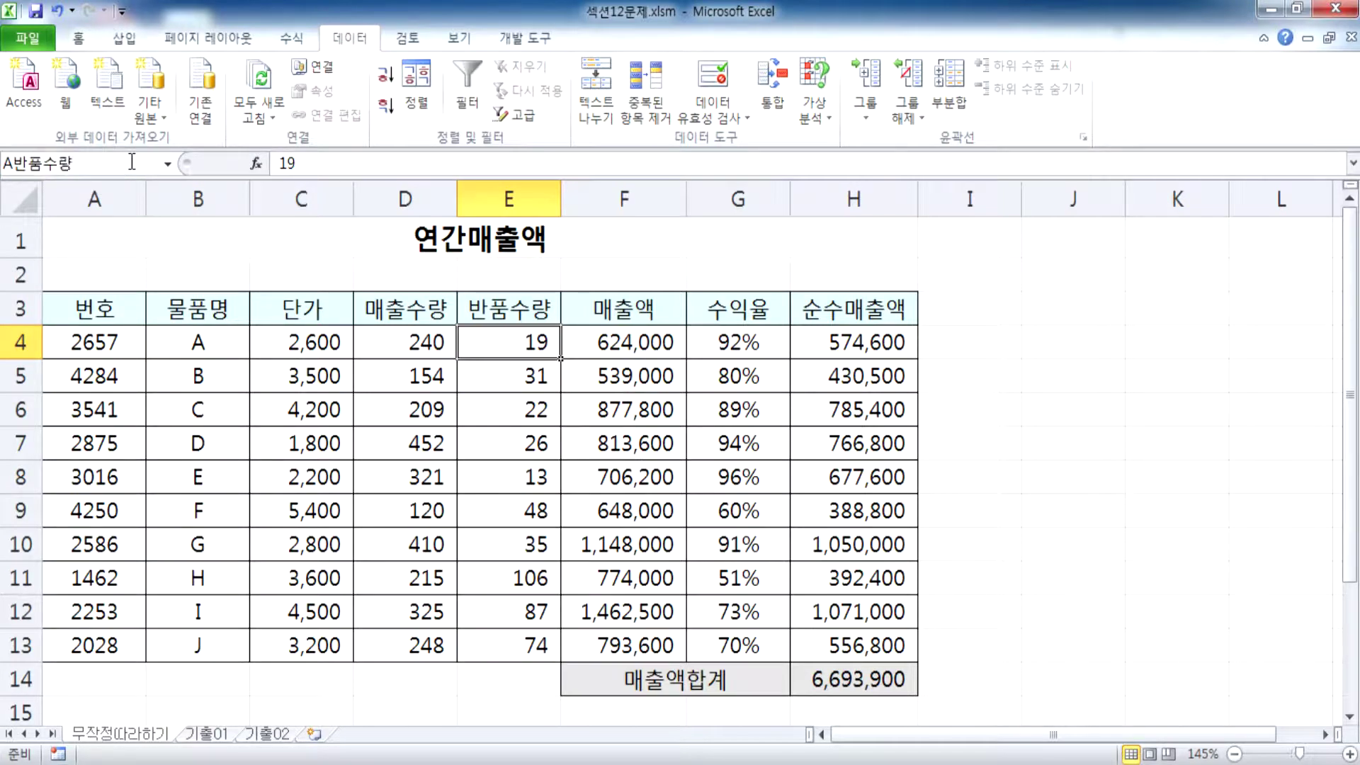
pyautogui.press('Return')
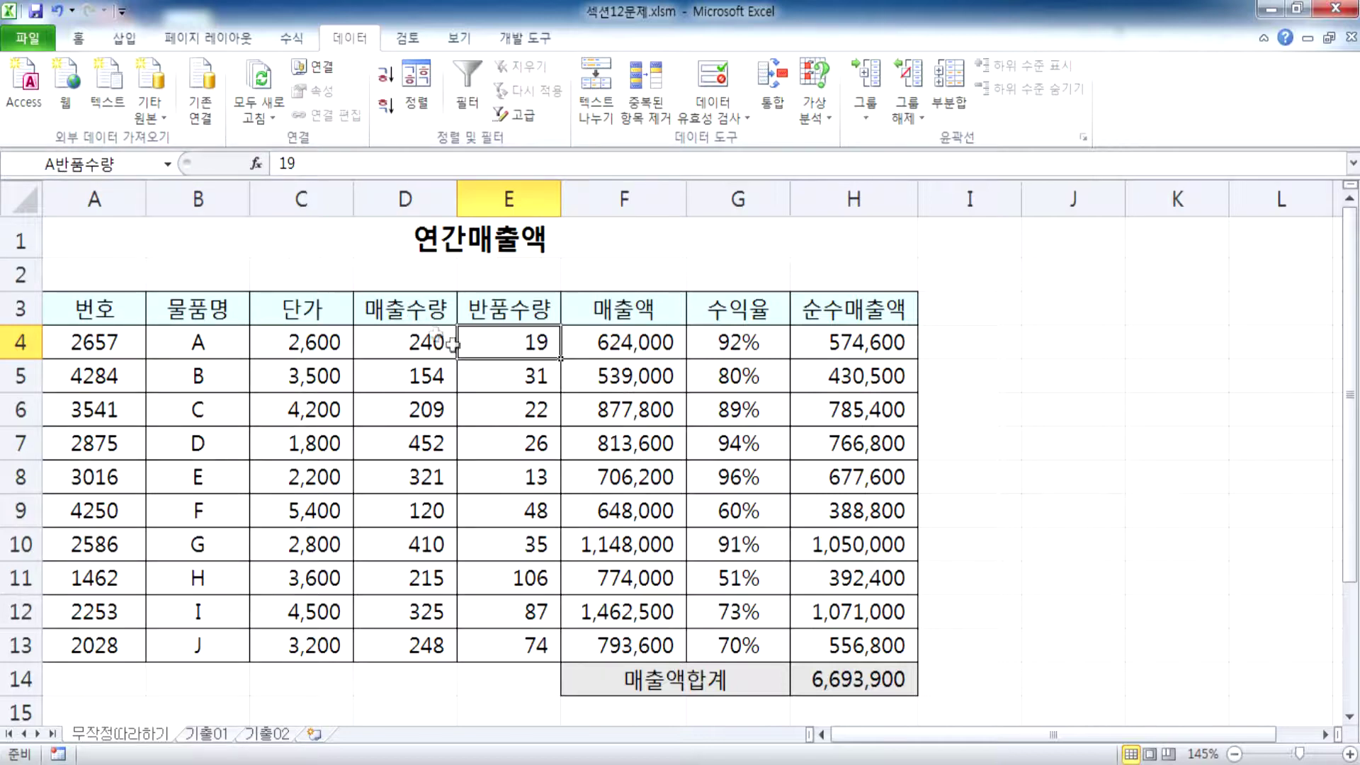
# Define the name "B반품수량" for product B's return quantity in cell E5.
pyautogui.click(491, 378)
pyautogui.click(109, 161)
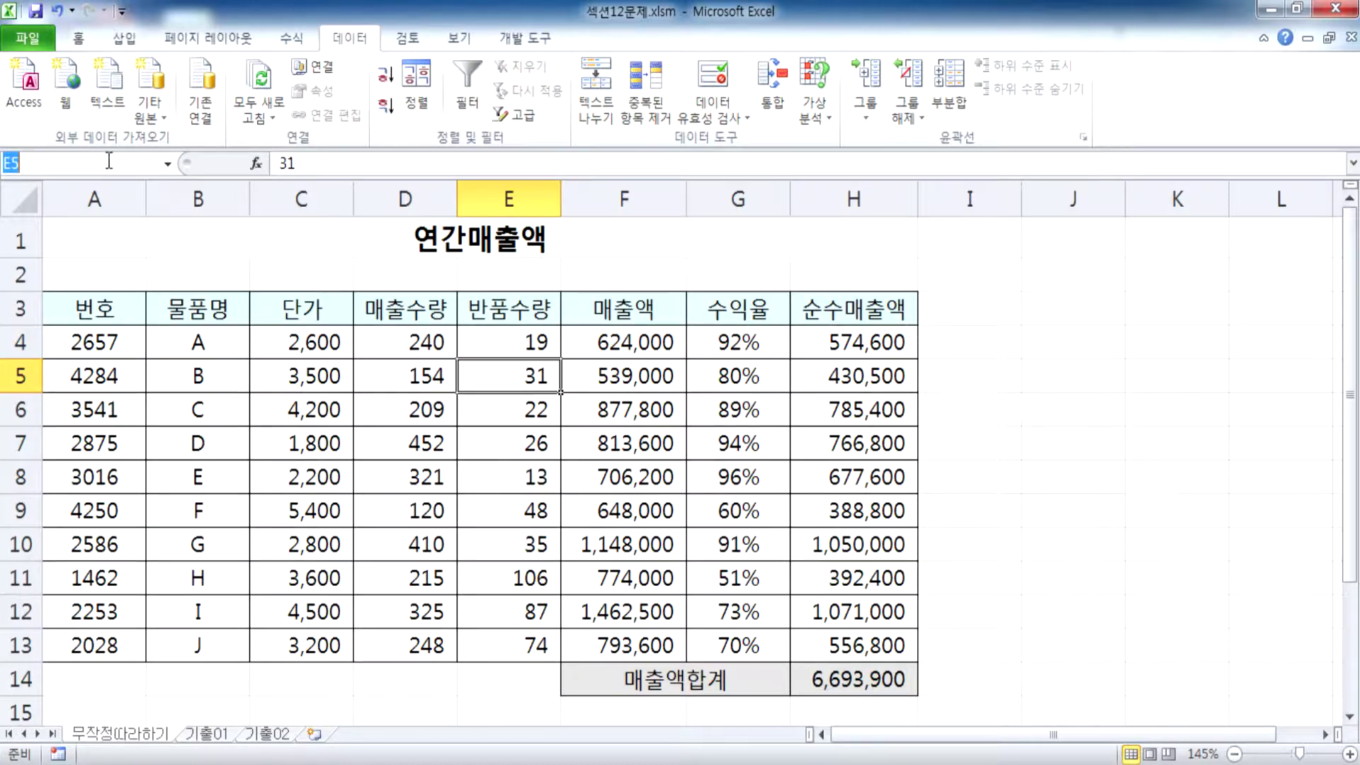
pyautogui.write('B반품술')
pyautogui.write('량')
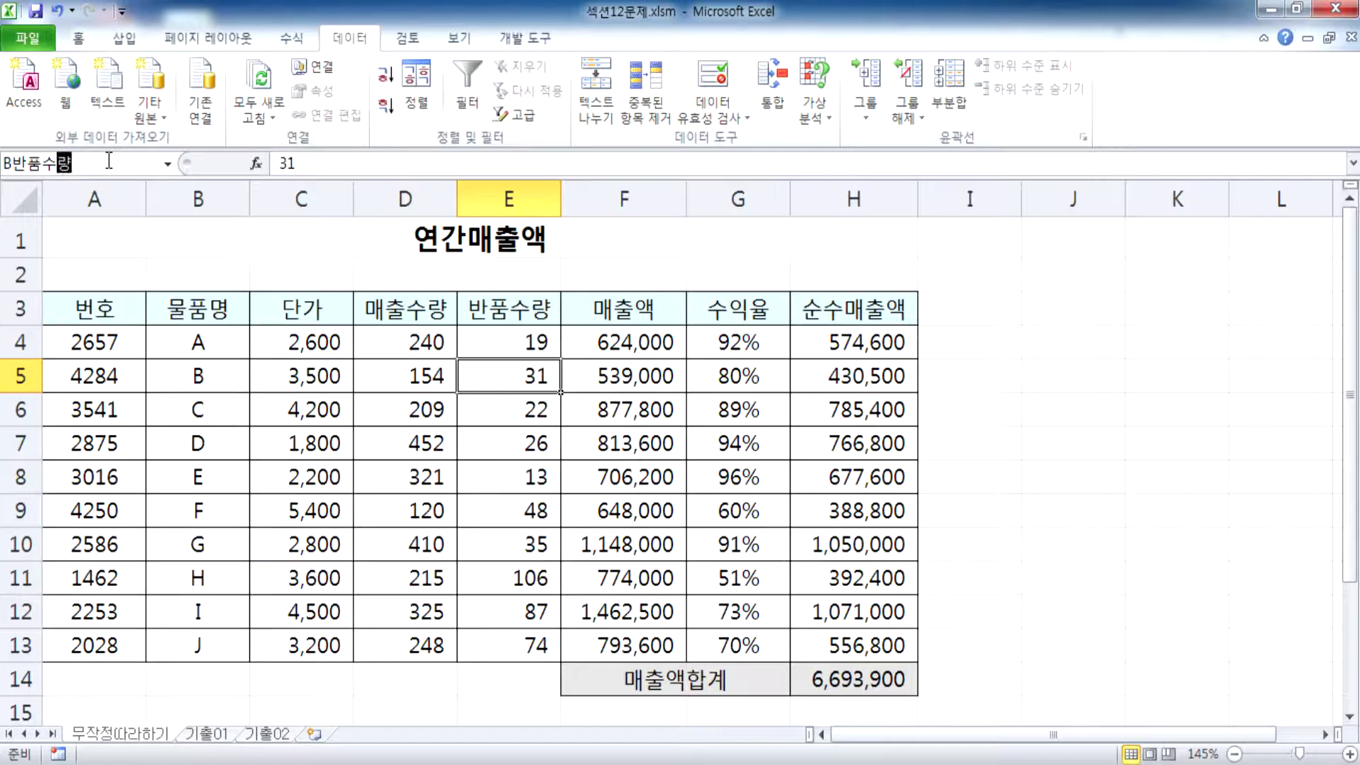
pyautogui.press('Return')
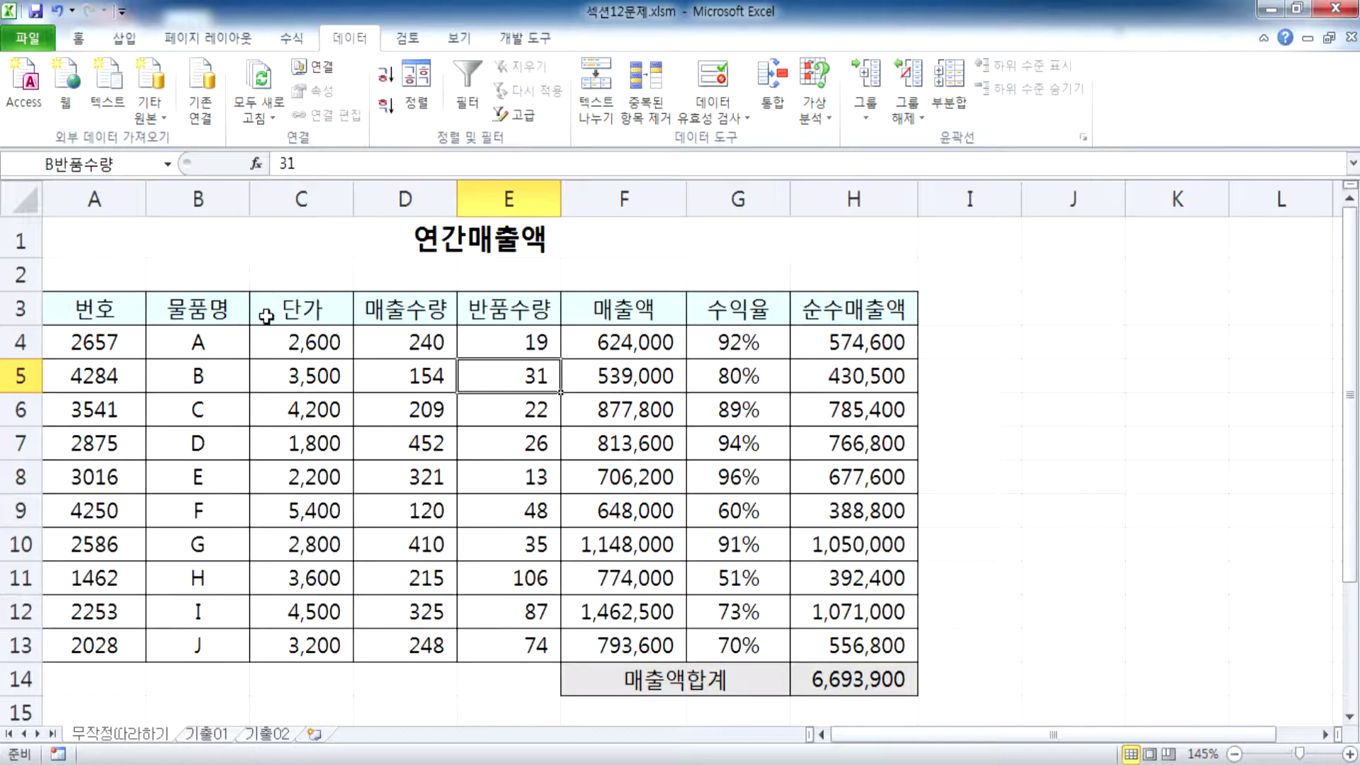
# Examine the defined names of return quantity cells E4 and E5 and the sales total in H14.
pyautogui.scroll(-2, 271, 303)
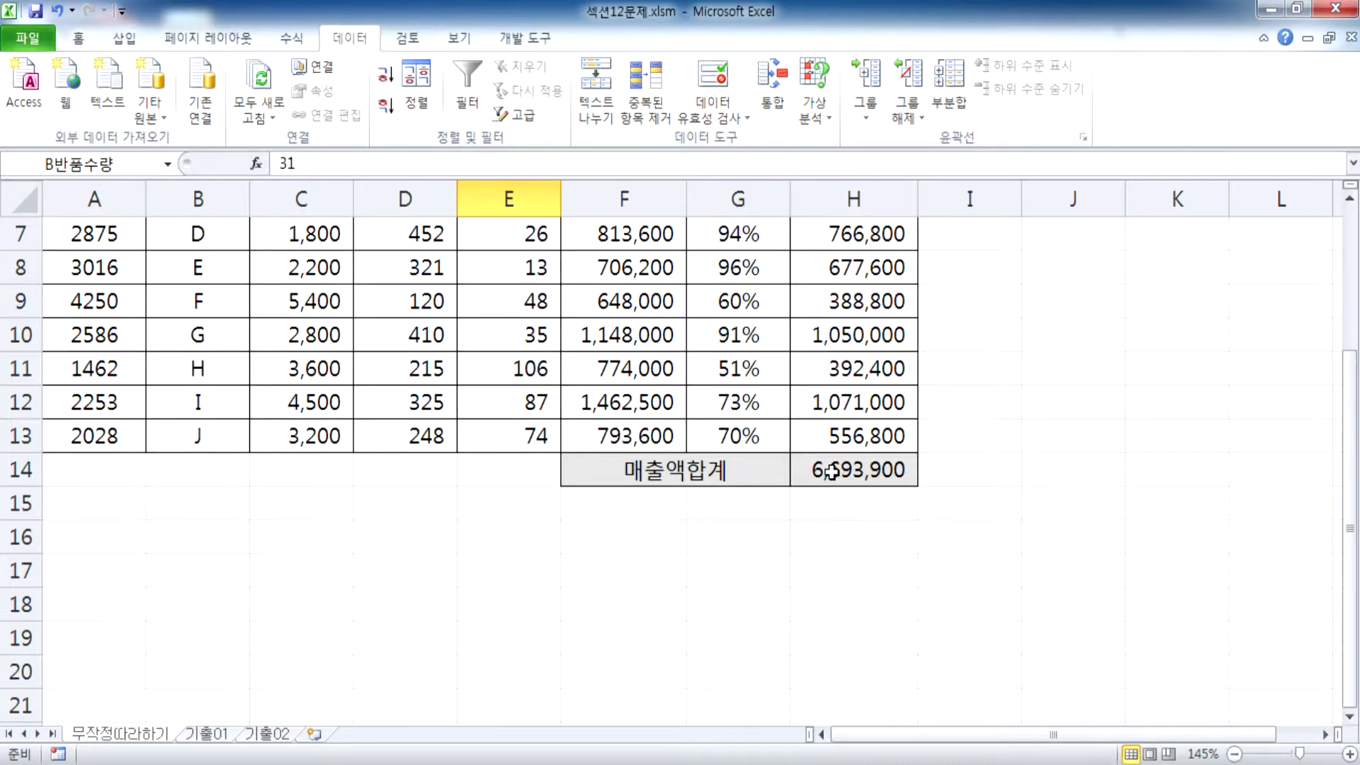
pyautogui.scroll(2, 831, 471)
pyautogui.click(520, 342)
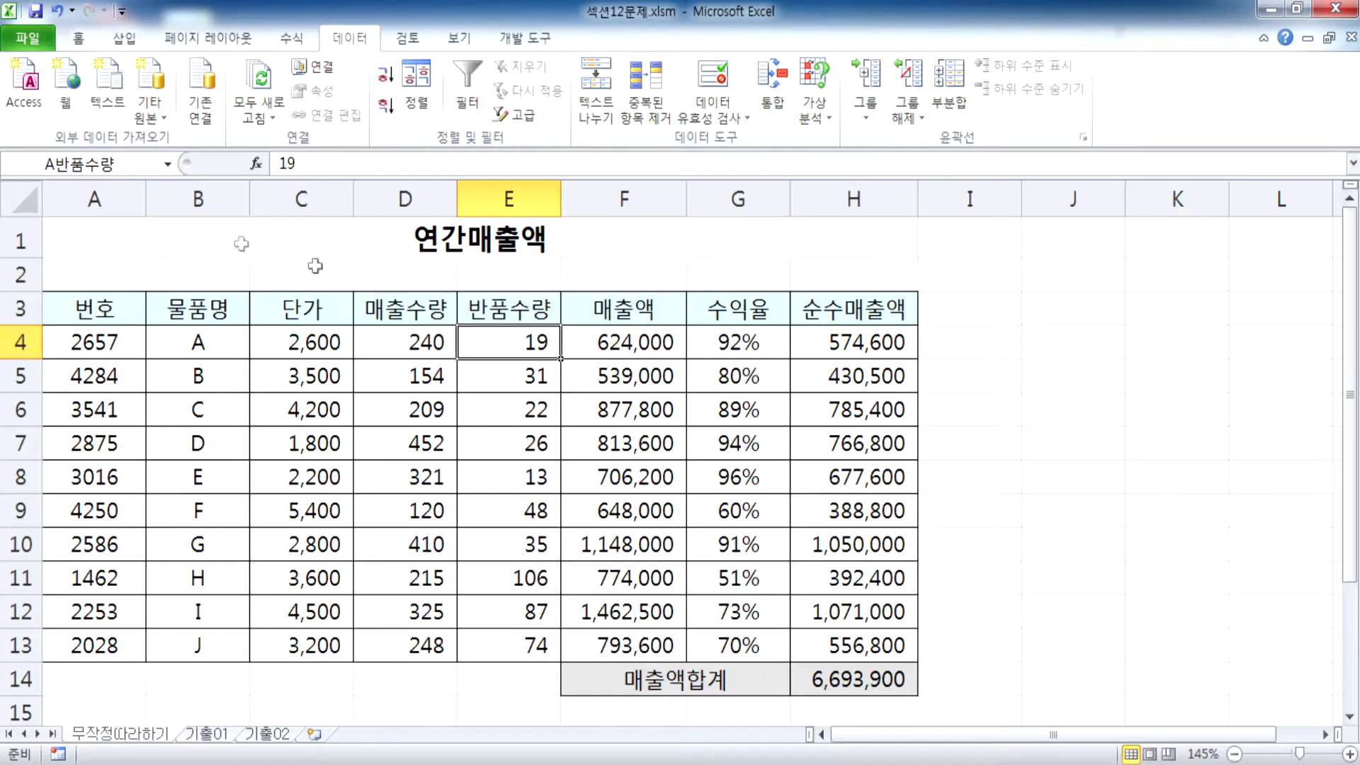
pyautogui.click(500, 372)
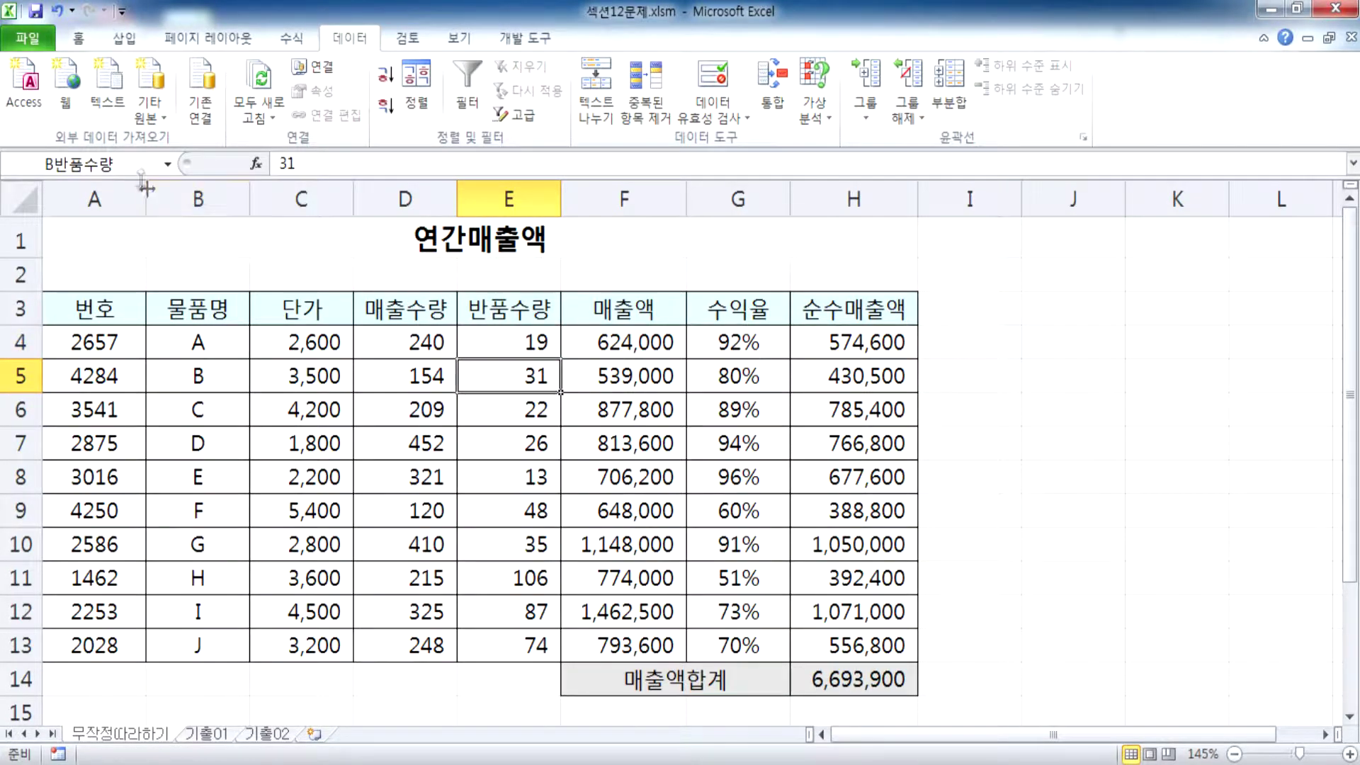
pyautogui.moveTo(510, 340); pyautogui.dragTo(516, 370)
pyautogui.scroll(-2, 841, 437)
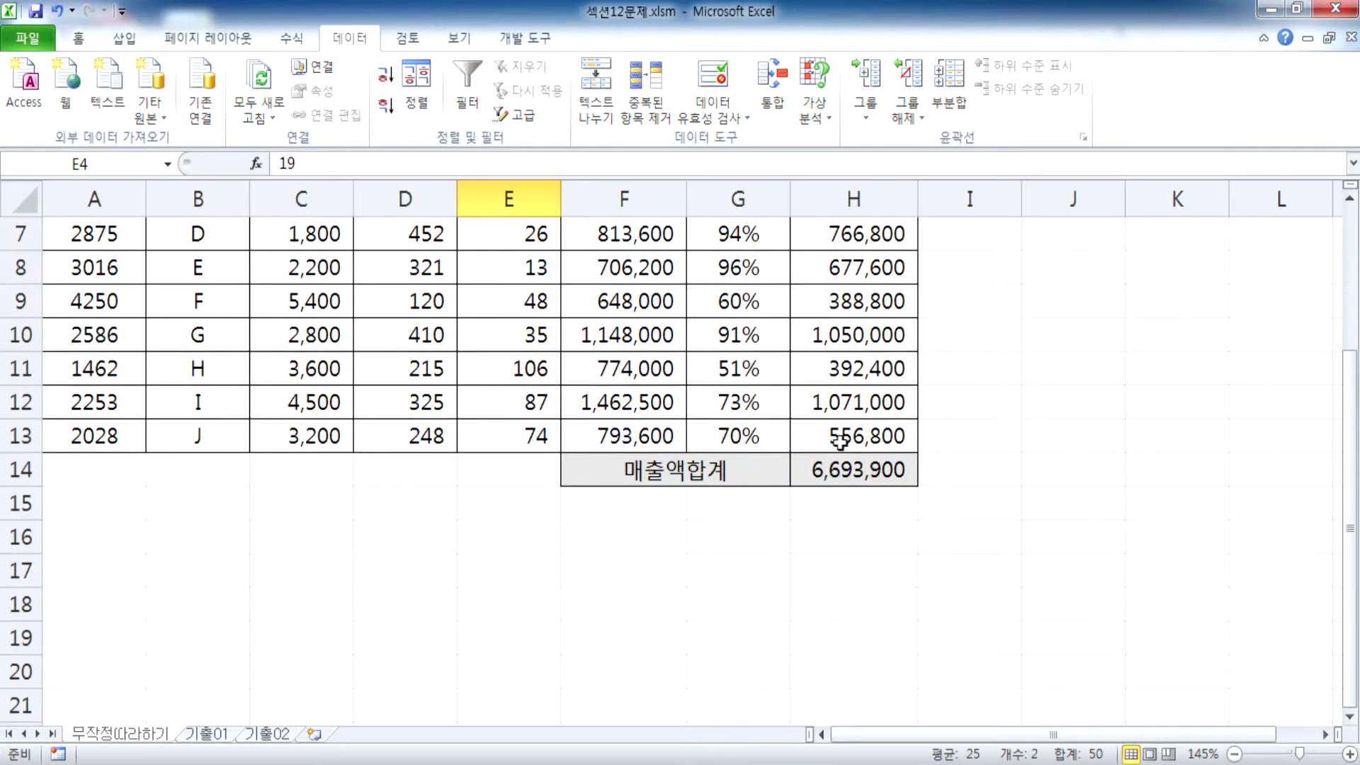
pyautogui.click(841, 467)
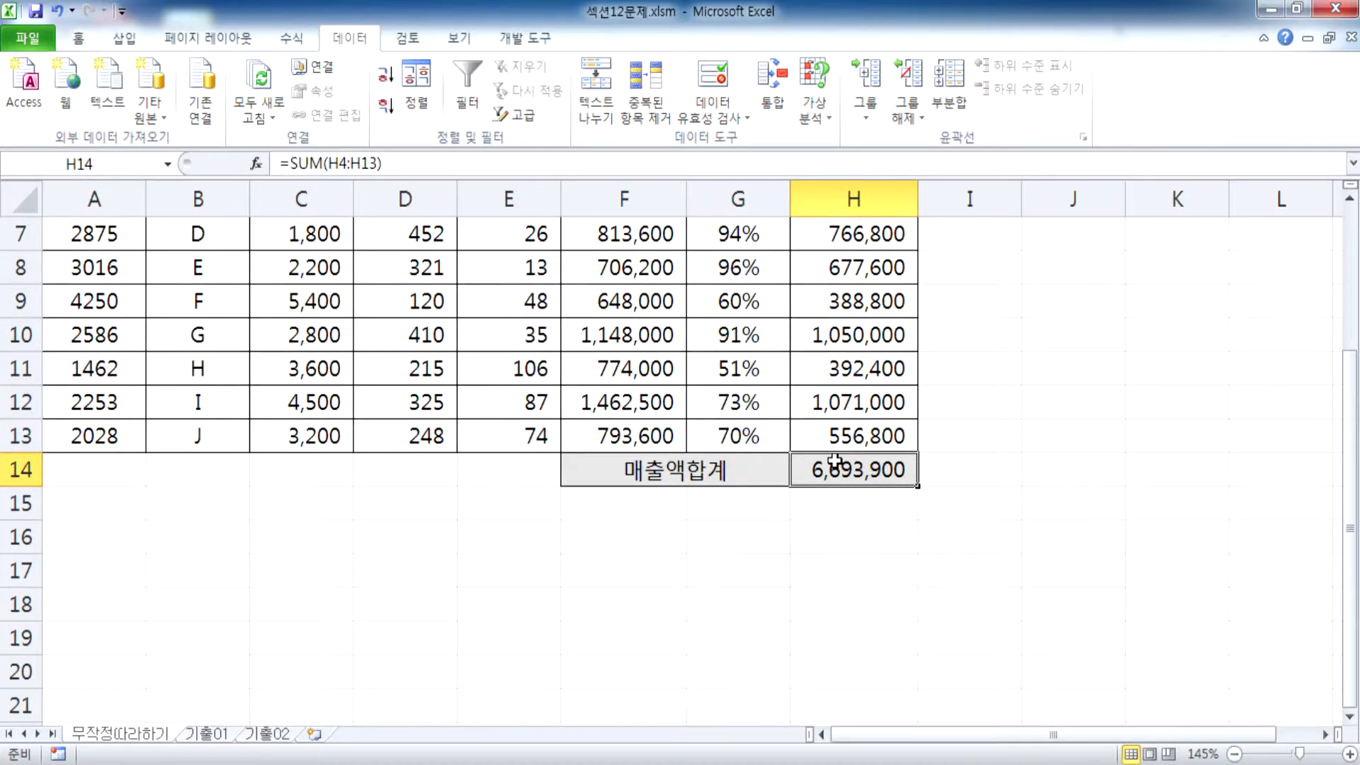
pyautogui.click(487, 310)
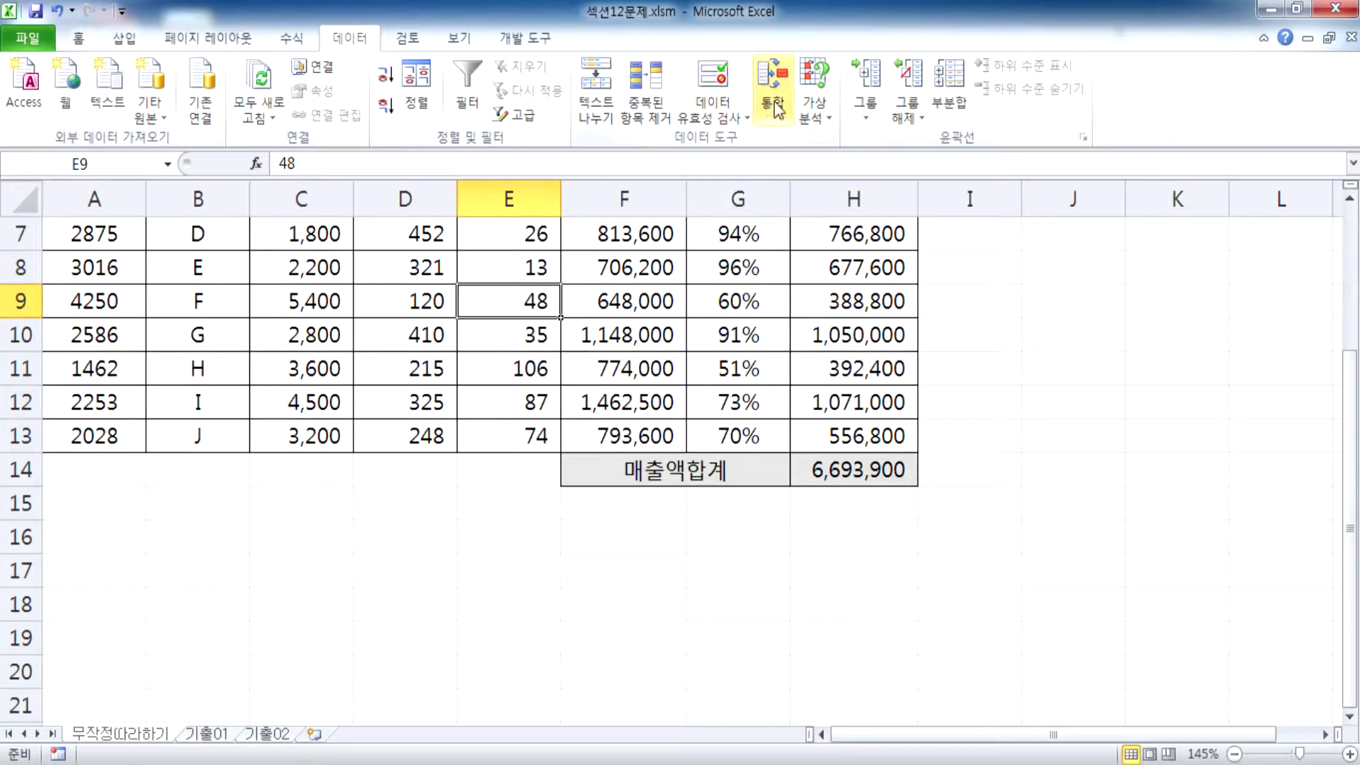
# Start adding a new scenario in the Scenario Manager and name it "수익률의 증가".
pyautogui.click(816, 117)
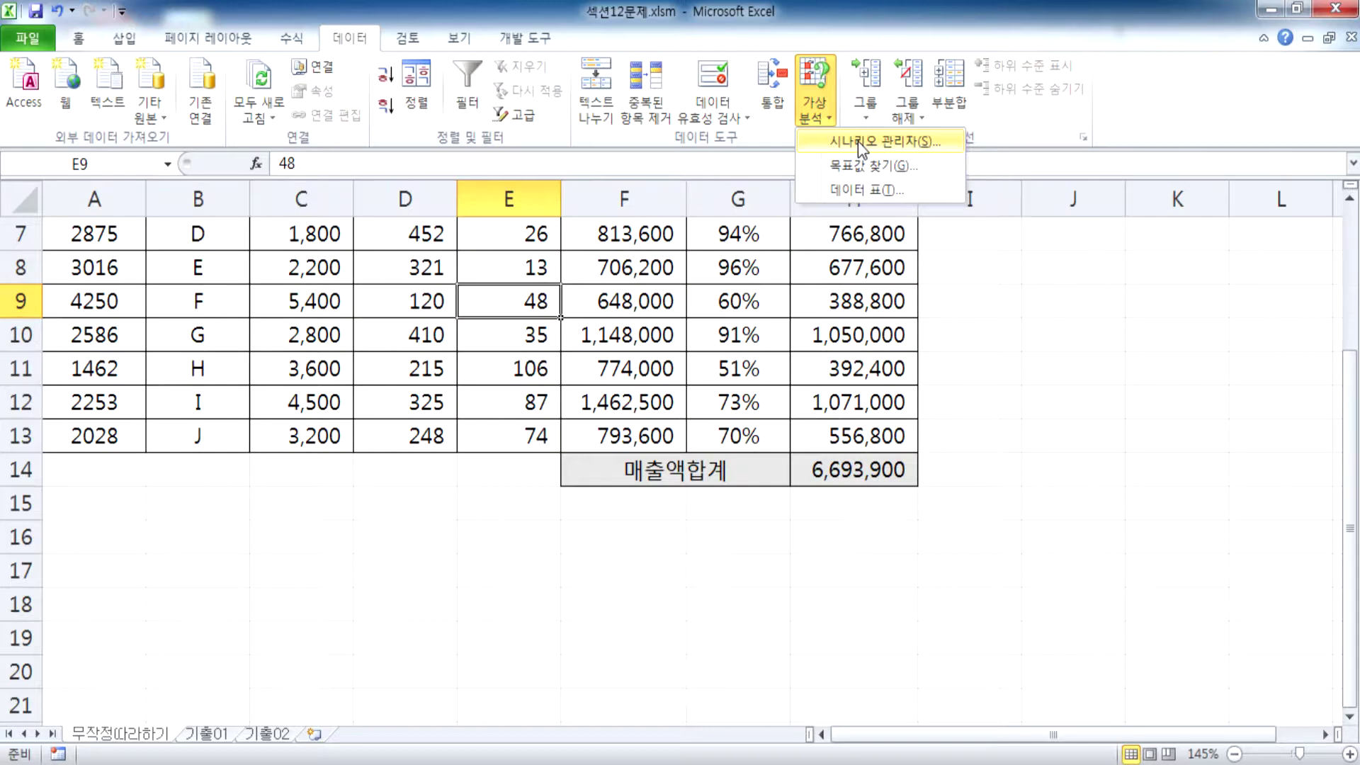
pyautogui.click(857, 142)
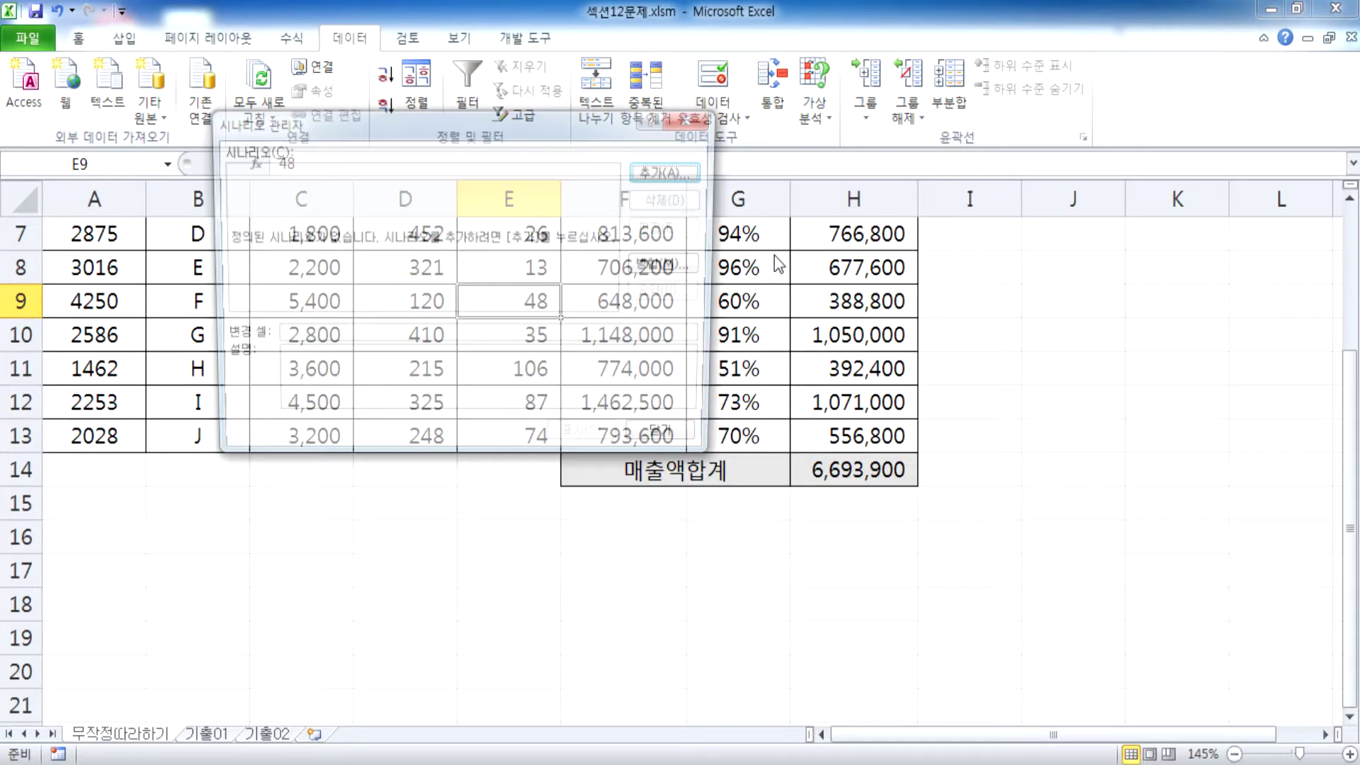
pyautogui.moveTo(462, 140); pyautogui.dragTo(685, 124)
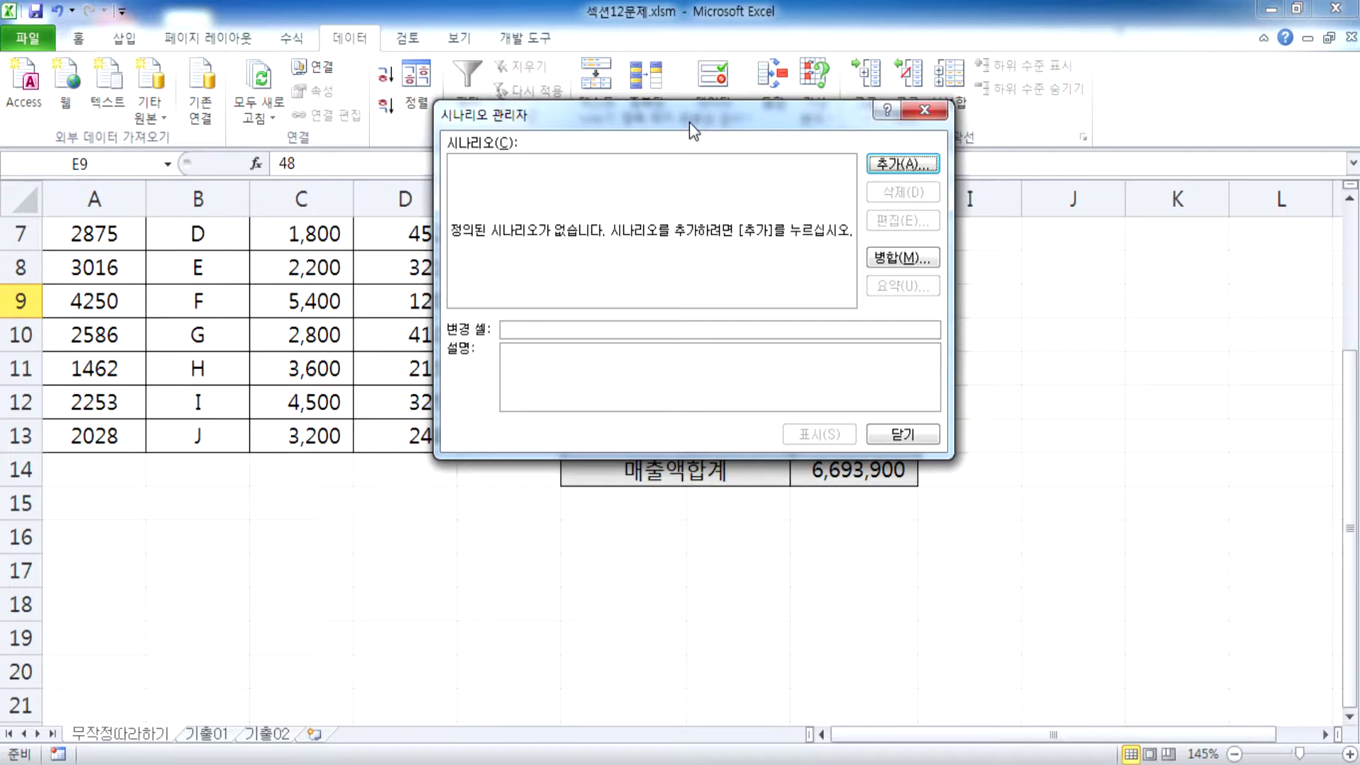
pyautogui.click(908, 170)
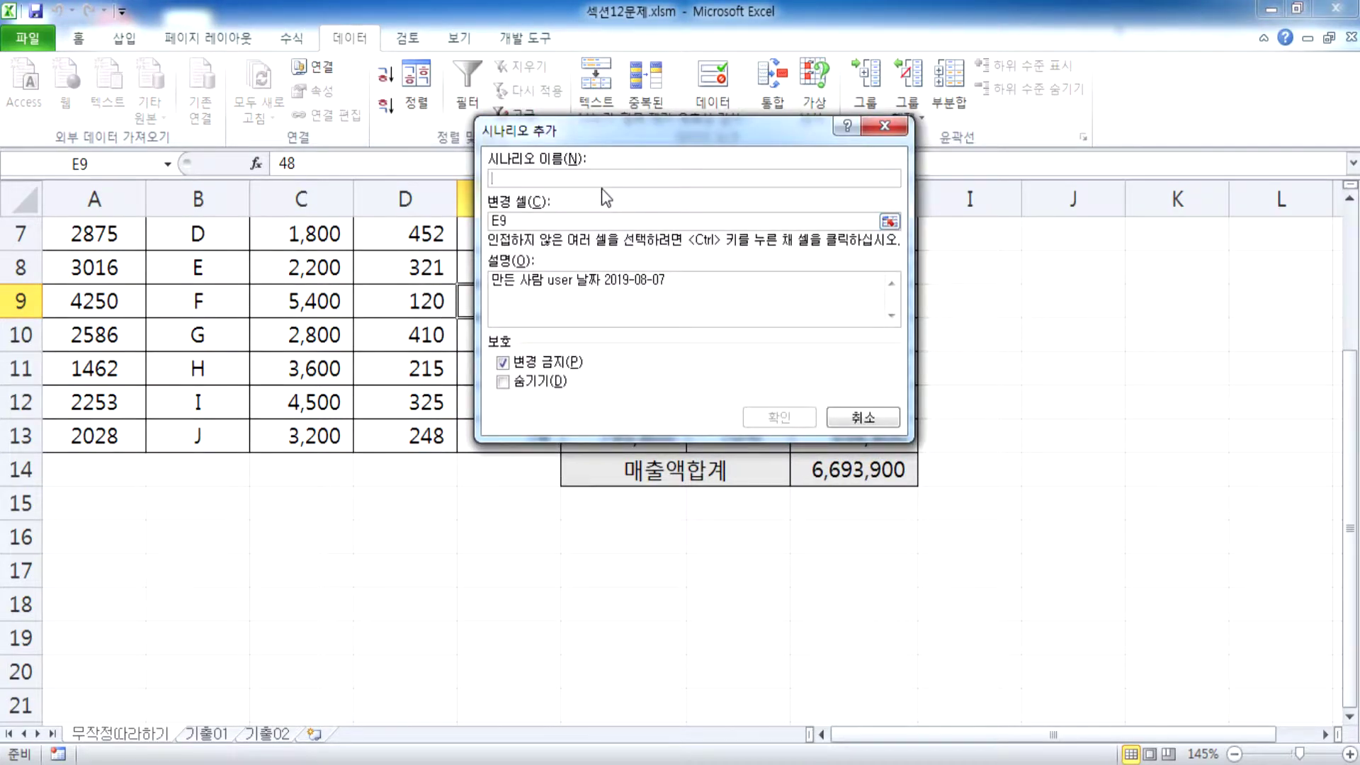
pyautogui.write('수익률의 증가')
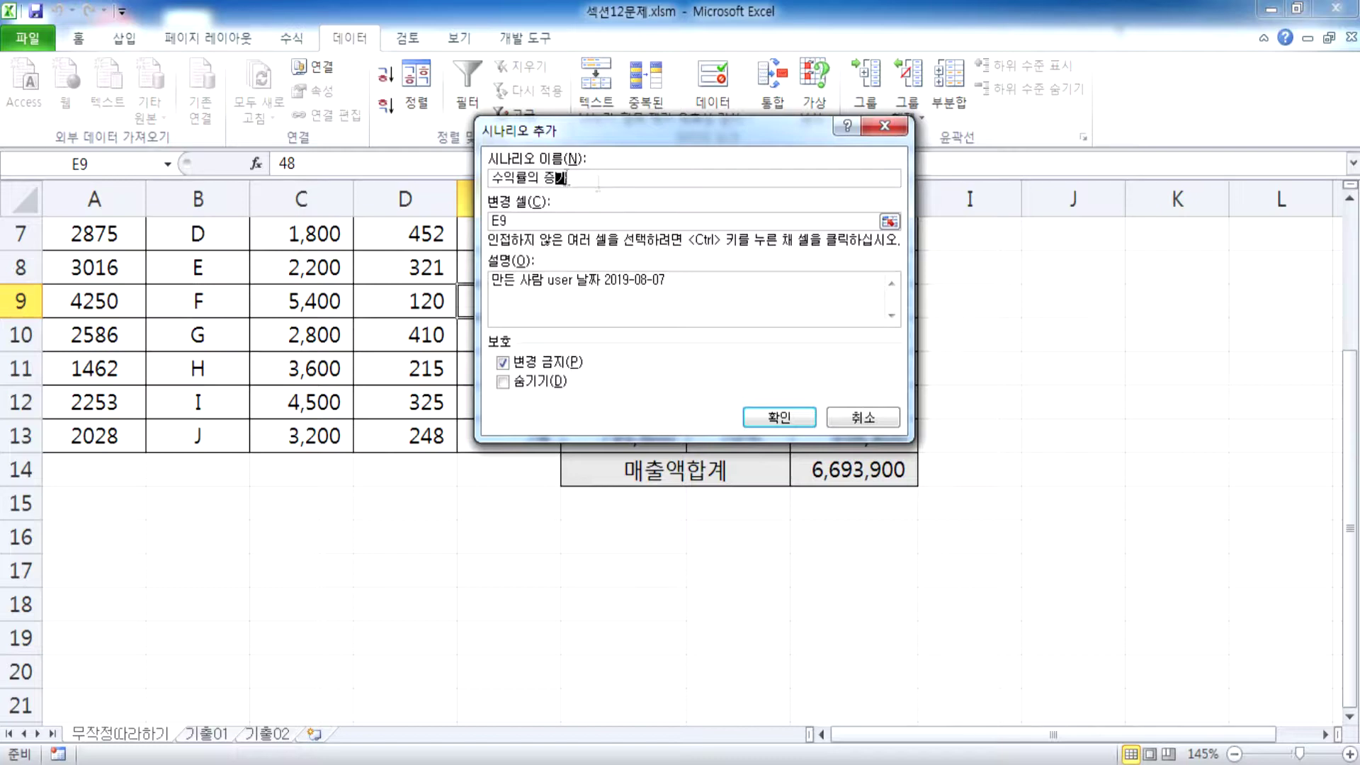
# Set the changing cells of the "수익률의 증가" scenario to the return quantities of products A and B, $E$4:$E$5.
pyautogui.moveTo(580, 126); pyautogui.dragTo(792, 133)
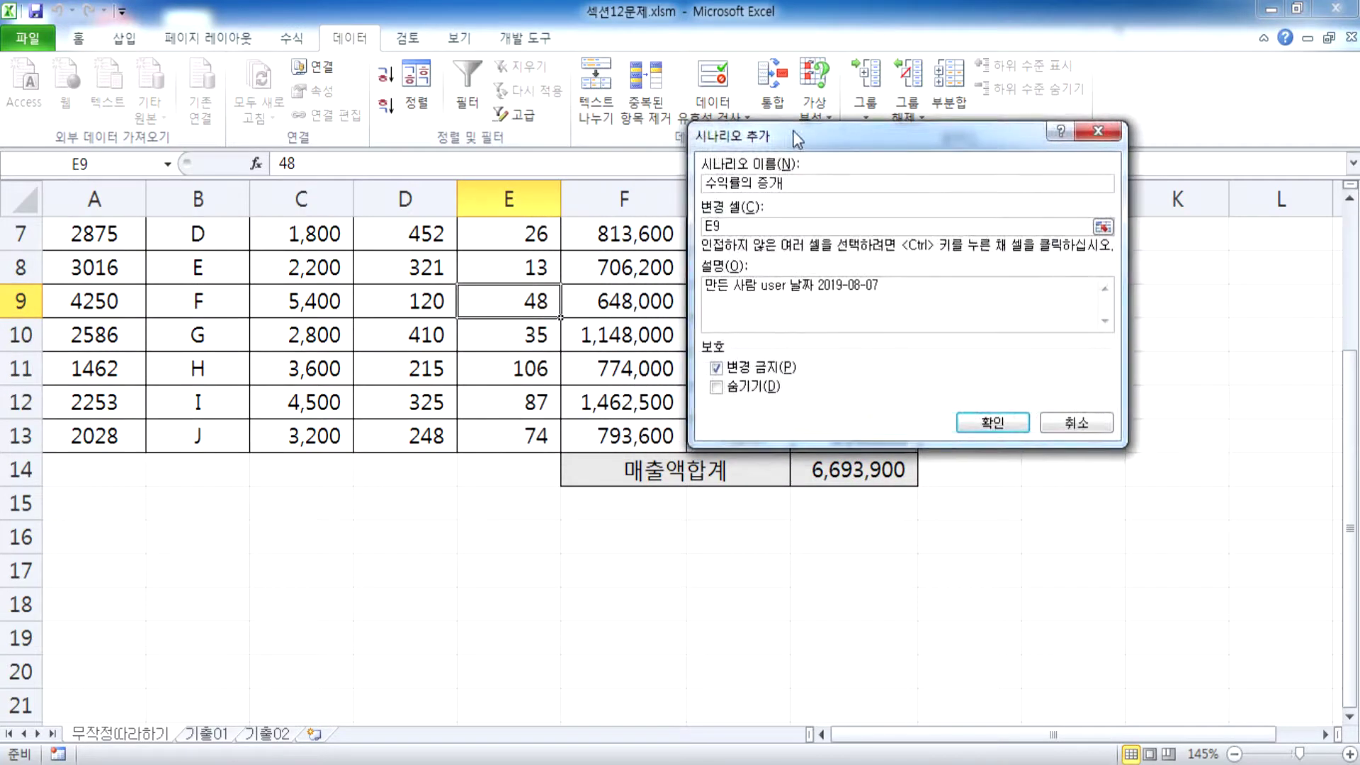
pyautogui.click(549, 304)
pyautogui.scroll(2, 566, 357)
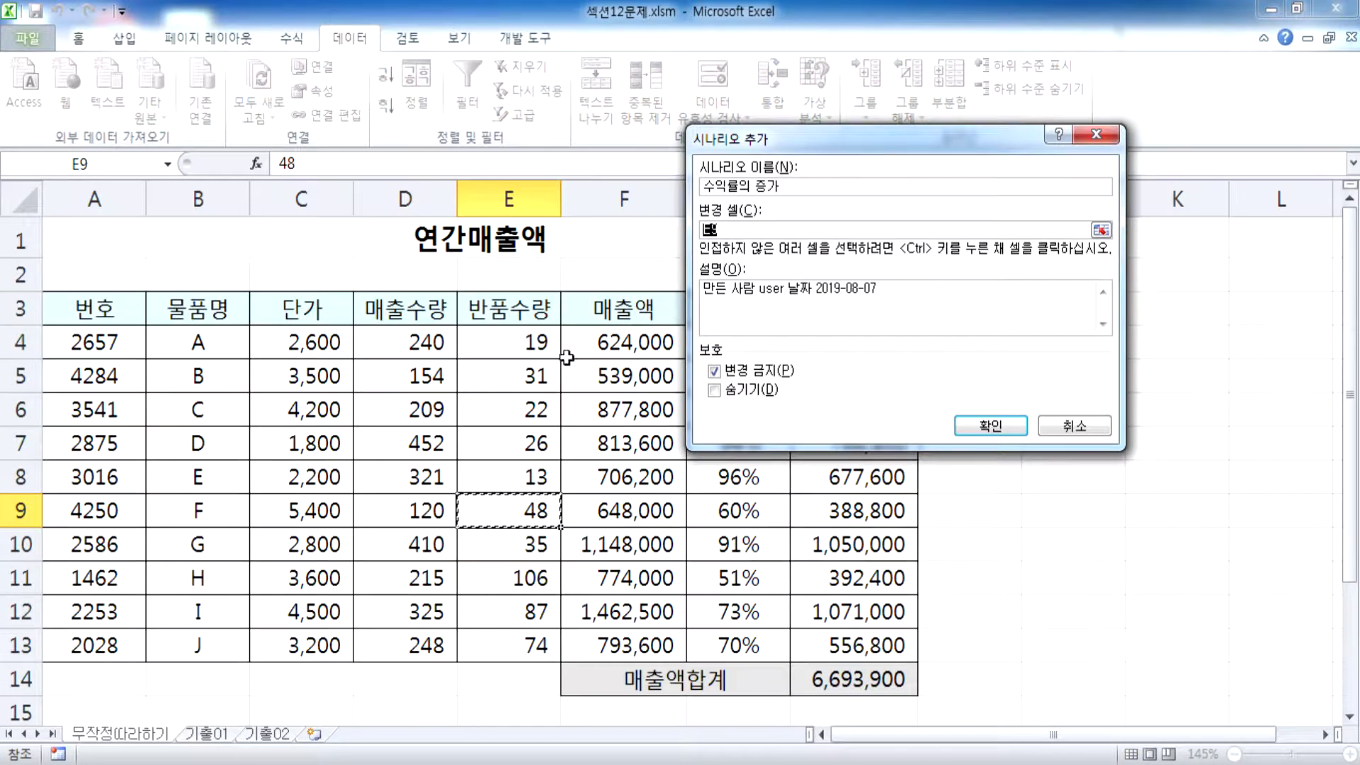
pyautogui.moveTo(744, 146); pyautogui.dragTo(651, 225)
pyautogui.moveTo(510, 331); pyautogui.dragTo(503, 372)
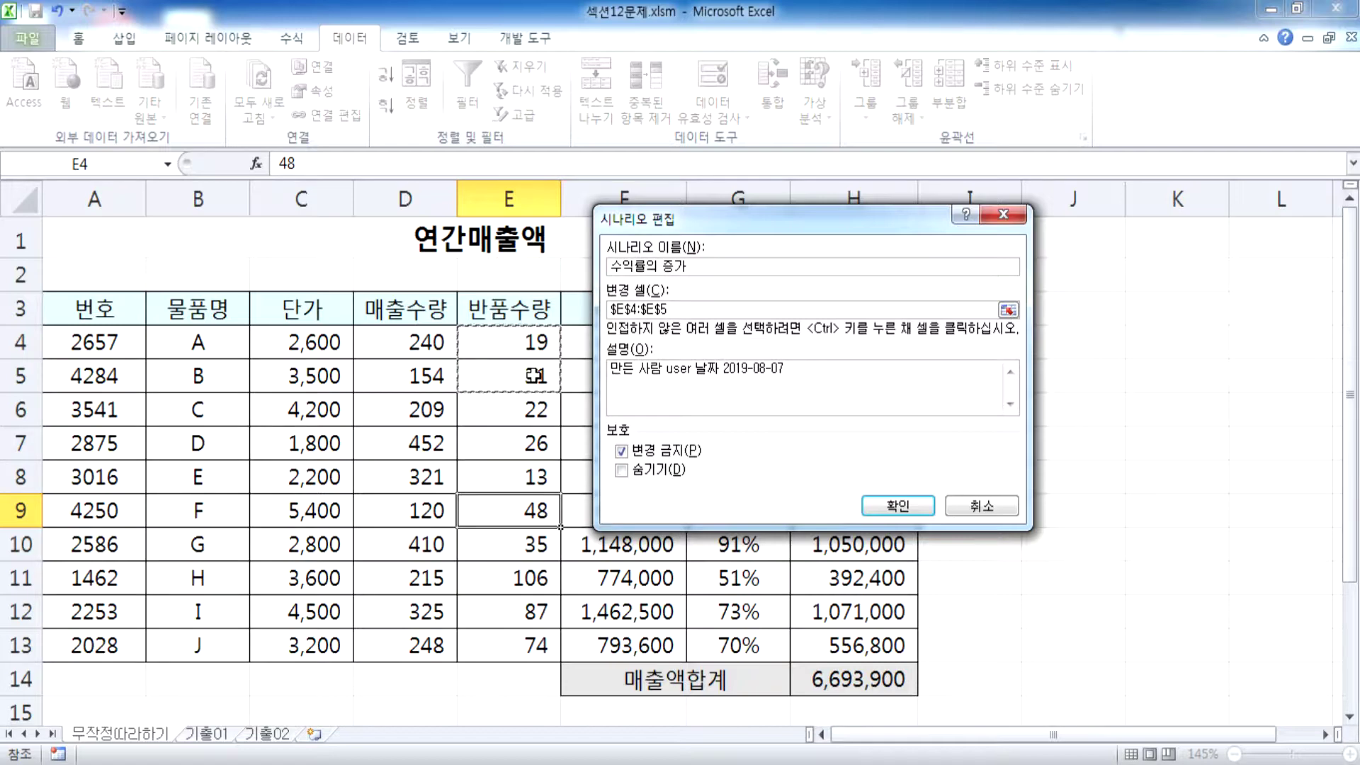
pyautogui.moveTo(703, 267); pyautogui.dragTo(603, 273)
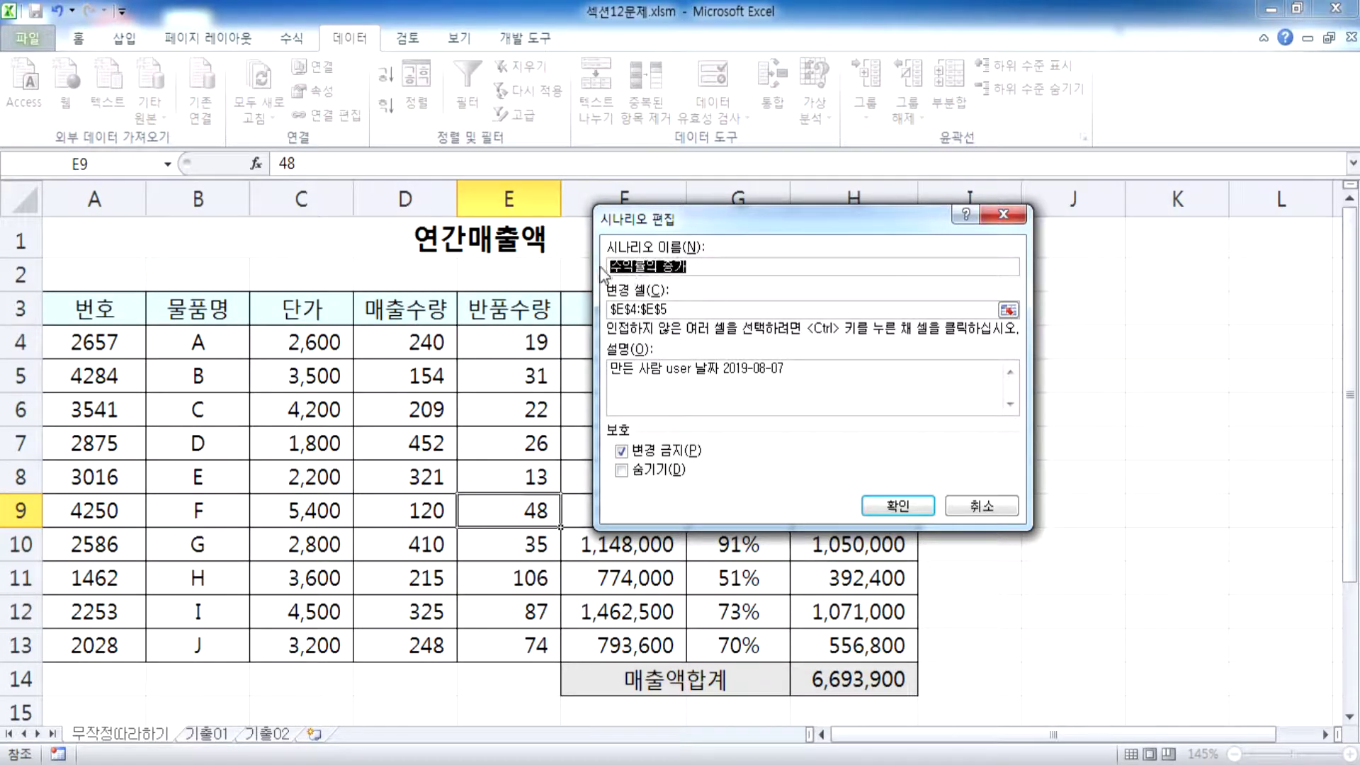
pyautogui.moveTo(684, 309); pyautogui.dragTo(597, 303)
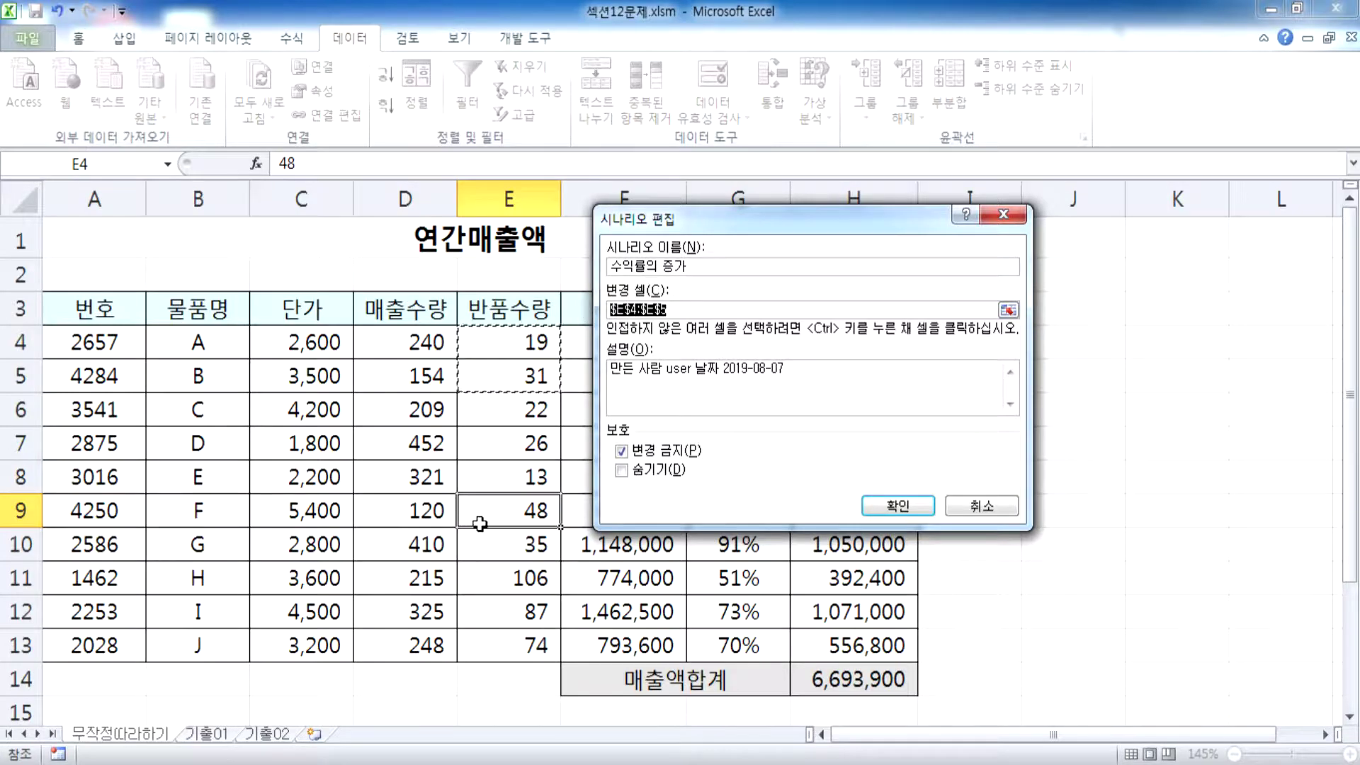
pyautogui.click(496, 340)
pyautogui.moveTo(496, 339); pyautogui.dragTo(537, 374)
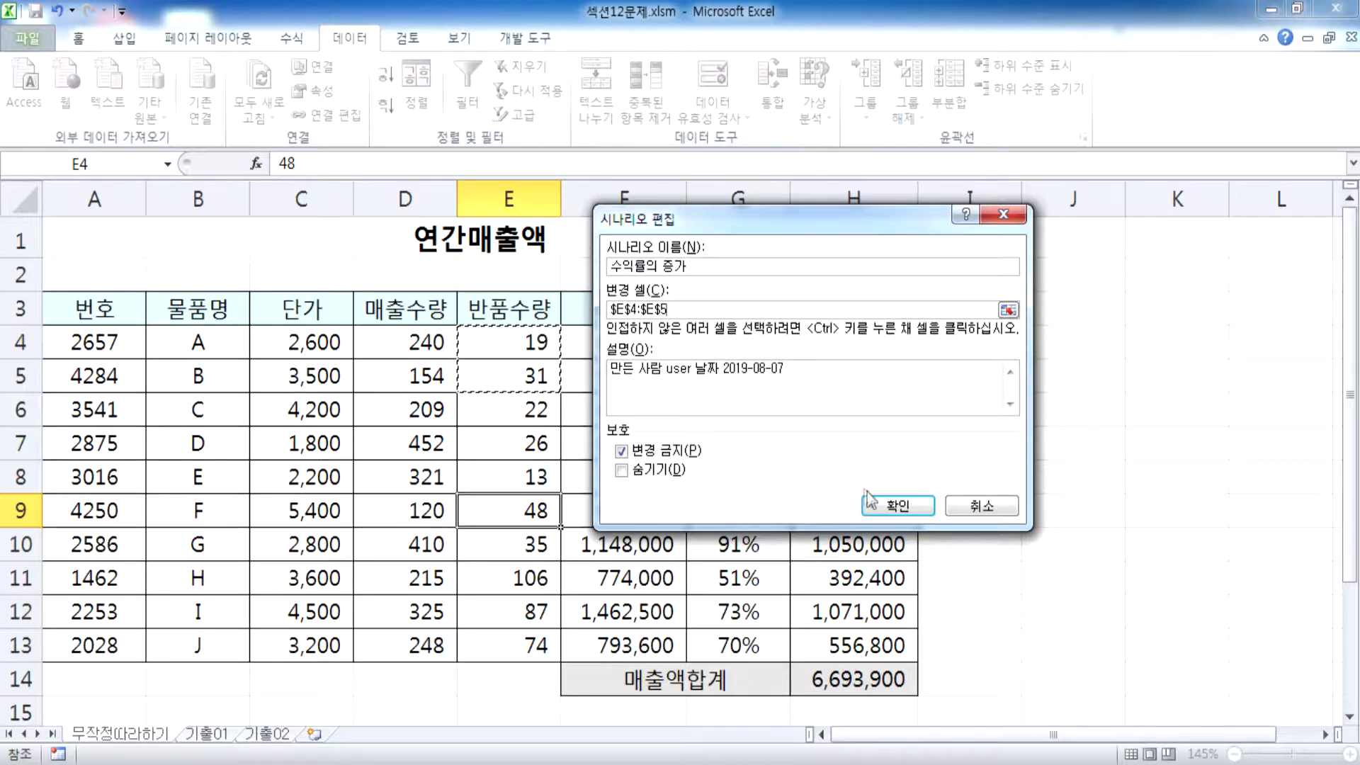
pyautogui.click(896, 505)
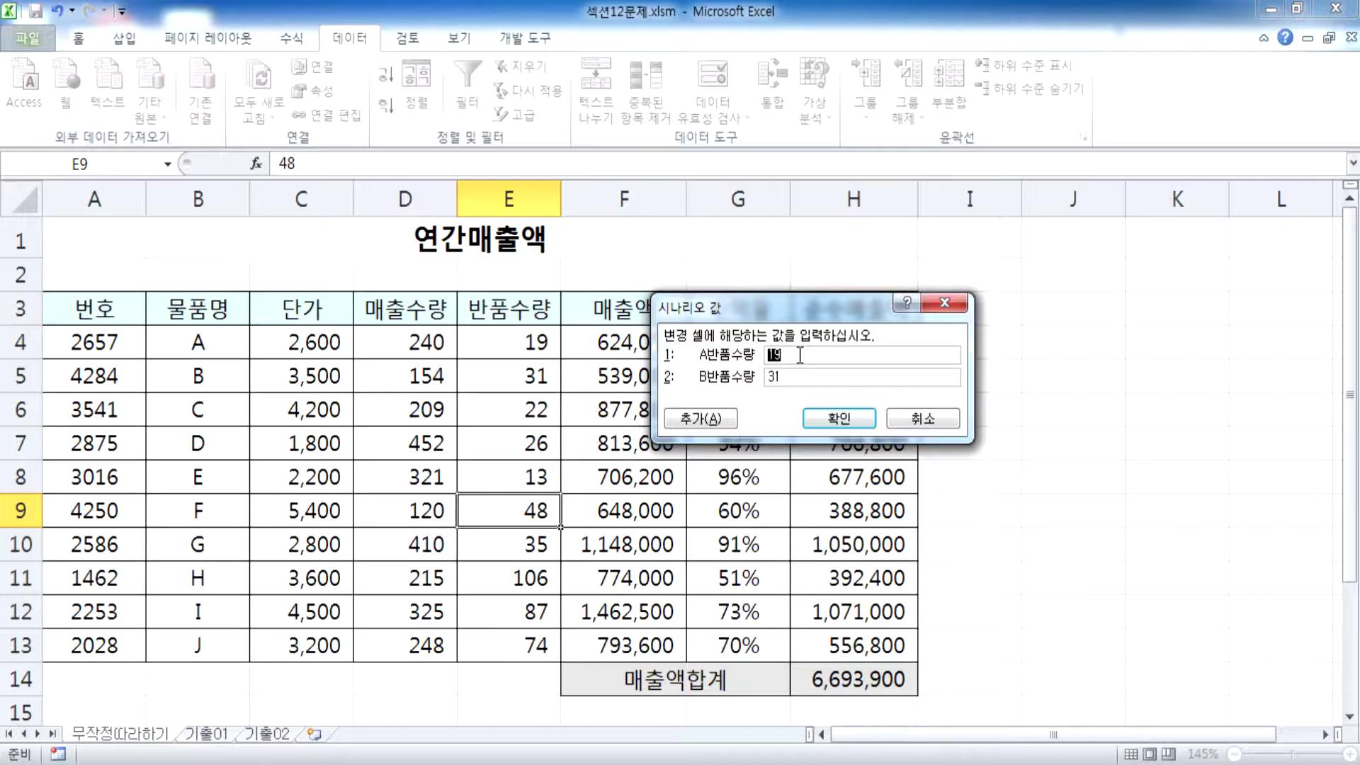
# Set the scenario values to 9 for A반품수량 and 21 for B반품수량.
pyautogui.write('9')
pyautogui.press('Tab')
pyautogui.write('21')
pyautogui.click(838, 422)
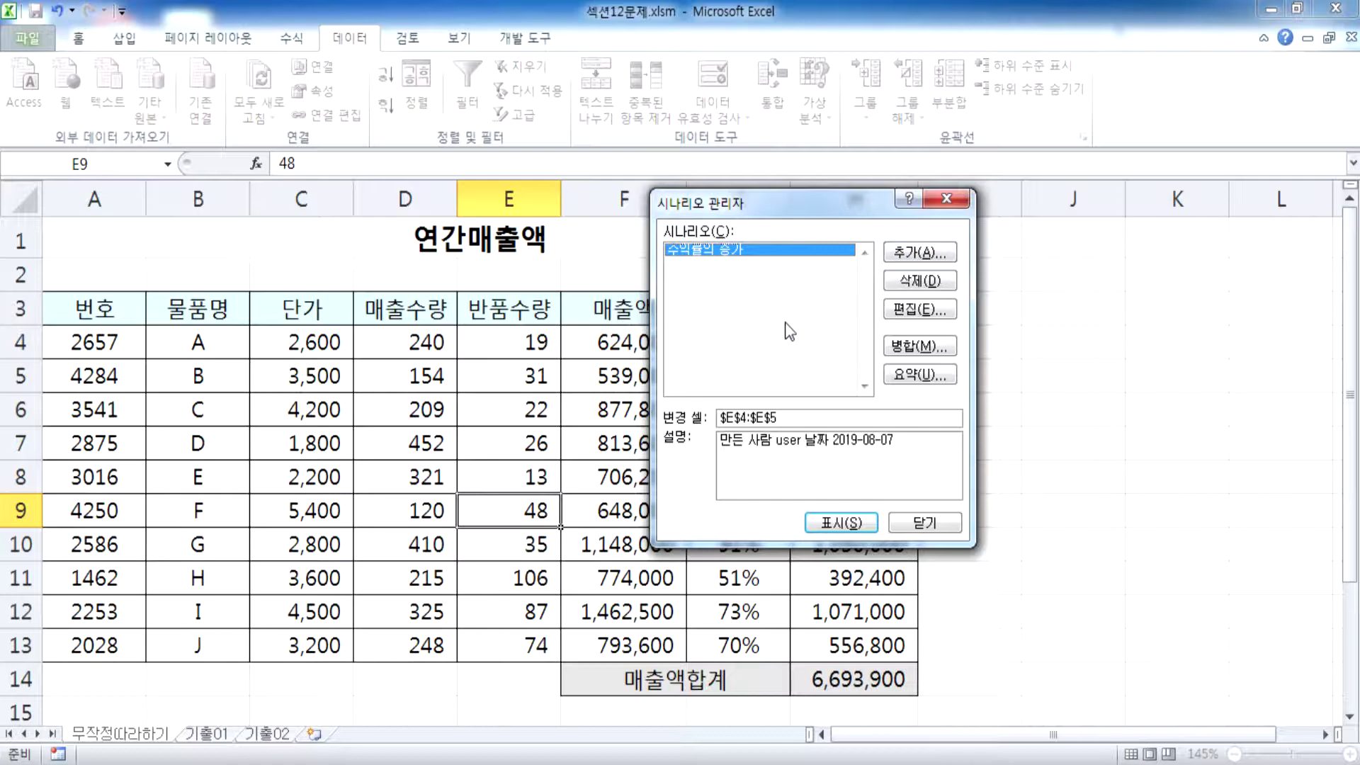
# Add a second scenario named "수익률의 감소" with cells E4:E5 as its changing cells.
pyautogui.click(924, 255)
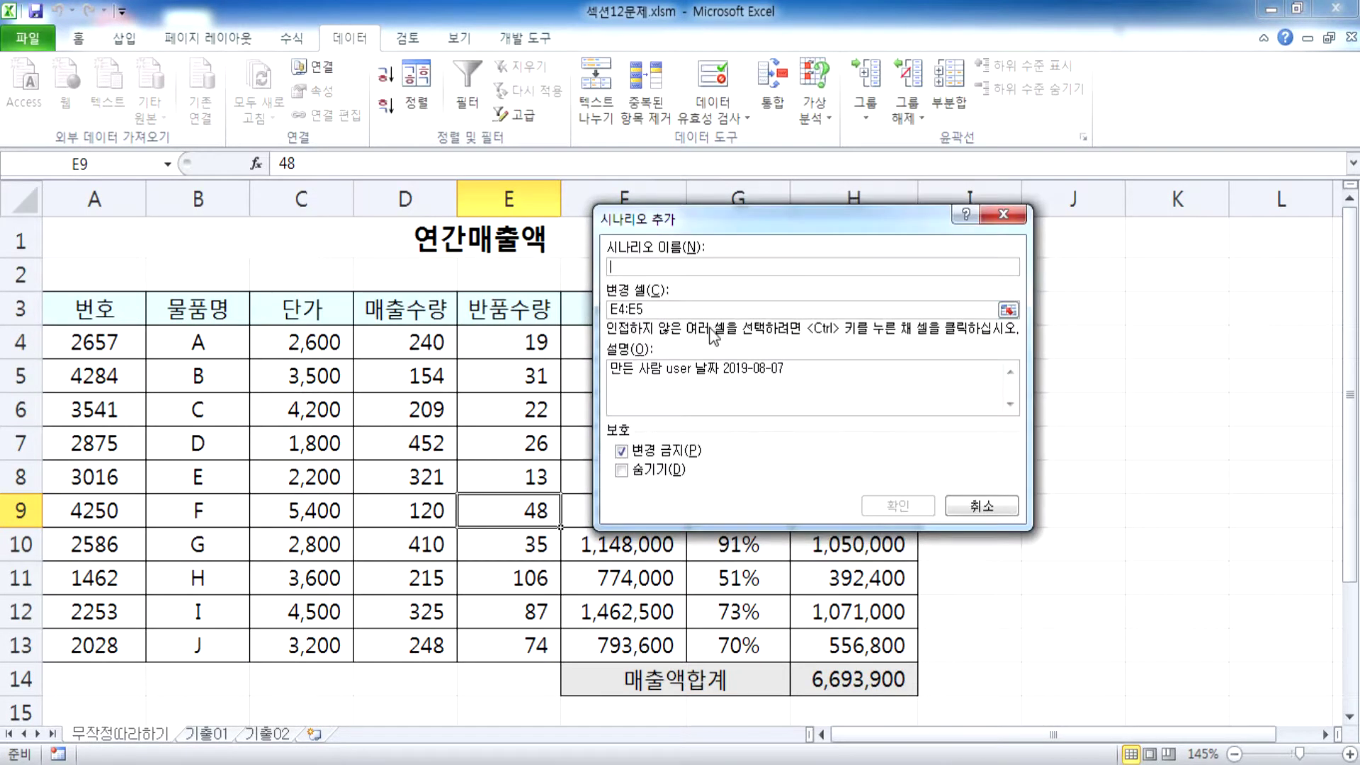
pyautogui.write('시나리')
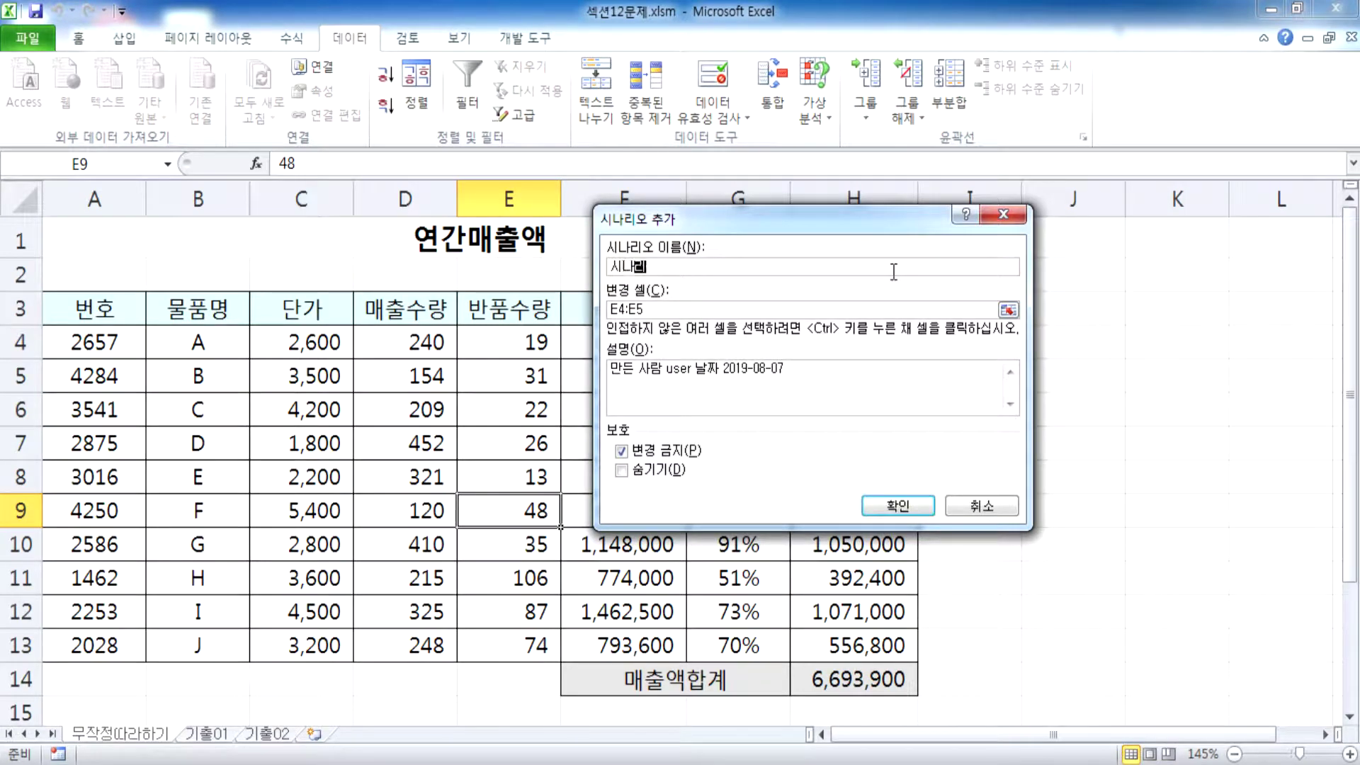
pyautogui.press('BackSpace')
pyautogui.press('BackSpace')
pyautogui.press('BackSpace')
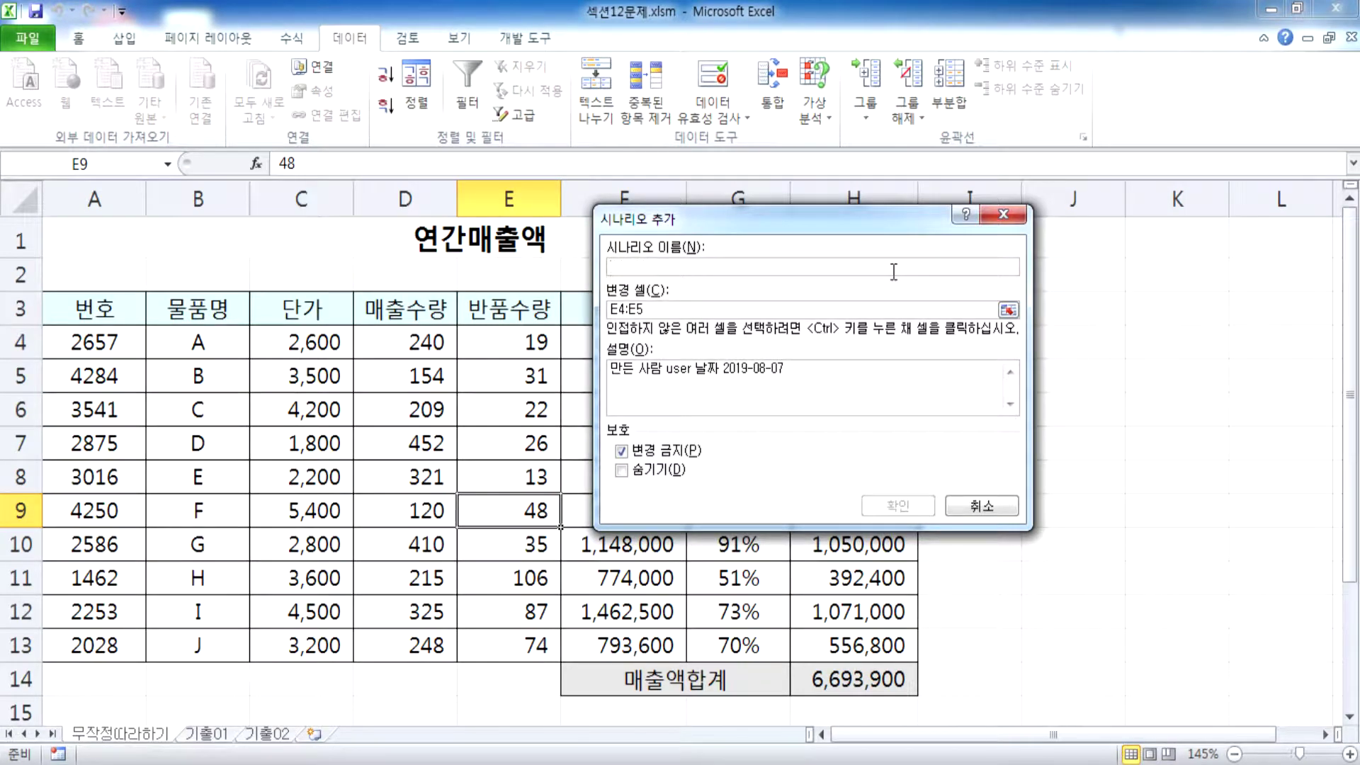
pyautogui.write('슈ㅇ')
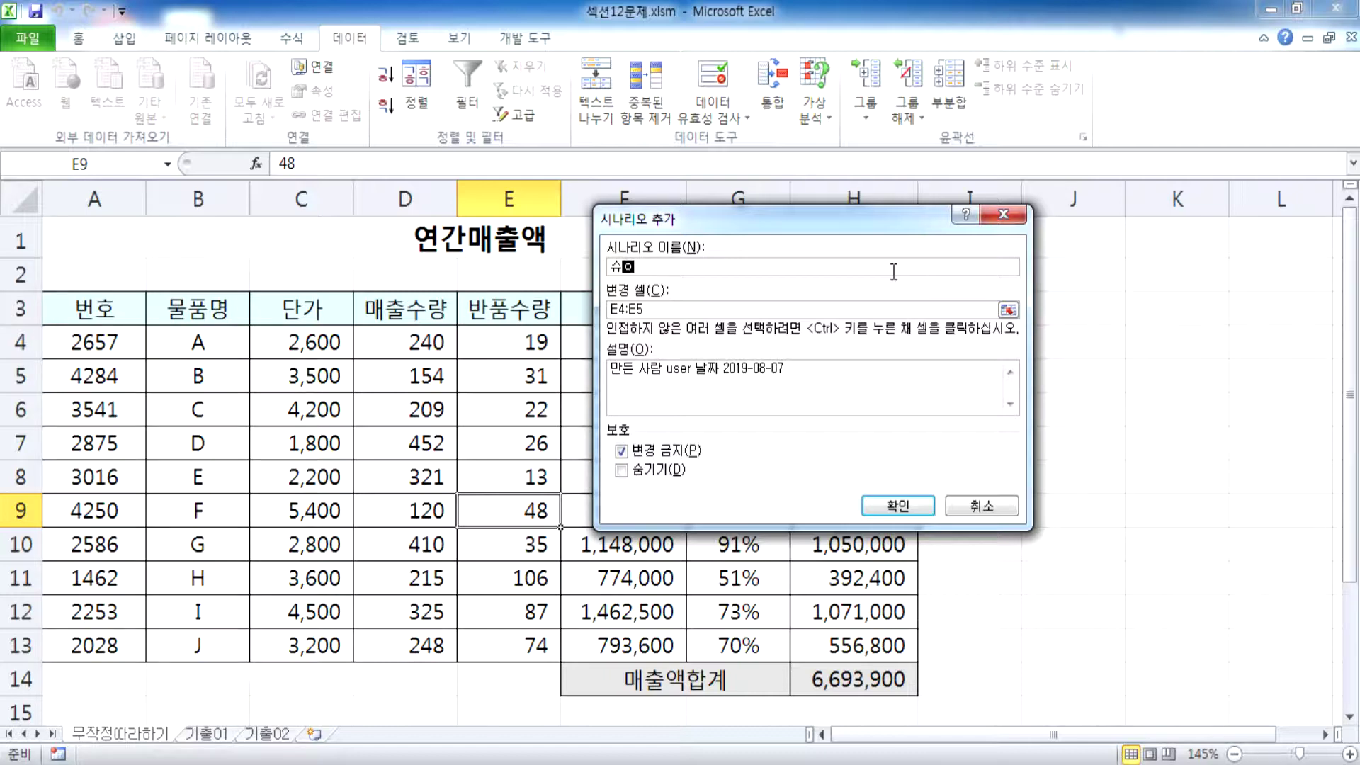
pyautogui.press('BackSpace')
pyautogui.press('BackSpace')
pyautogui.write('수익률의 감소')
pyautogui.click(677, 309)
pyautogui.moveTo(470, 346); pyautogui.dragTo(536, 379)
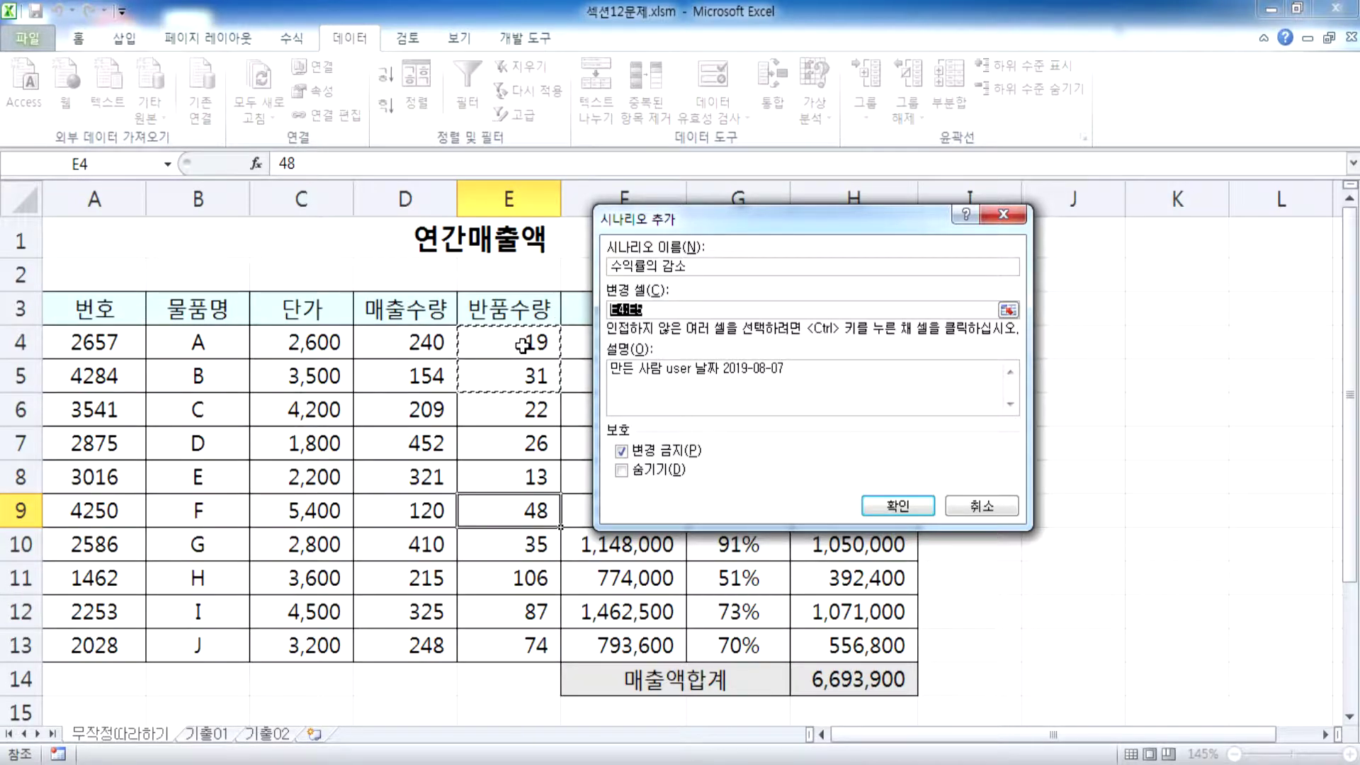
pyautogui.click(894, 506)
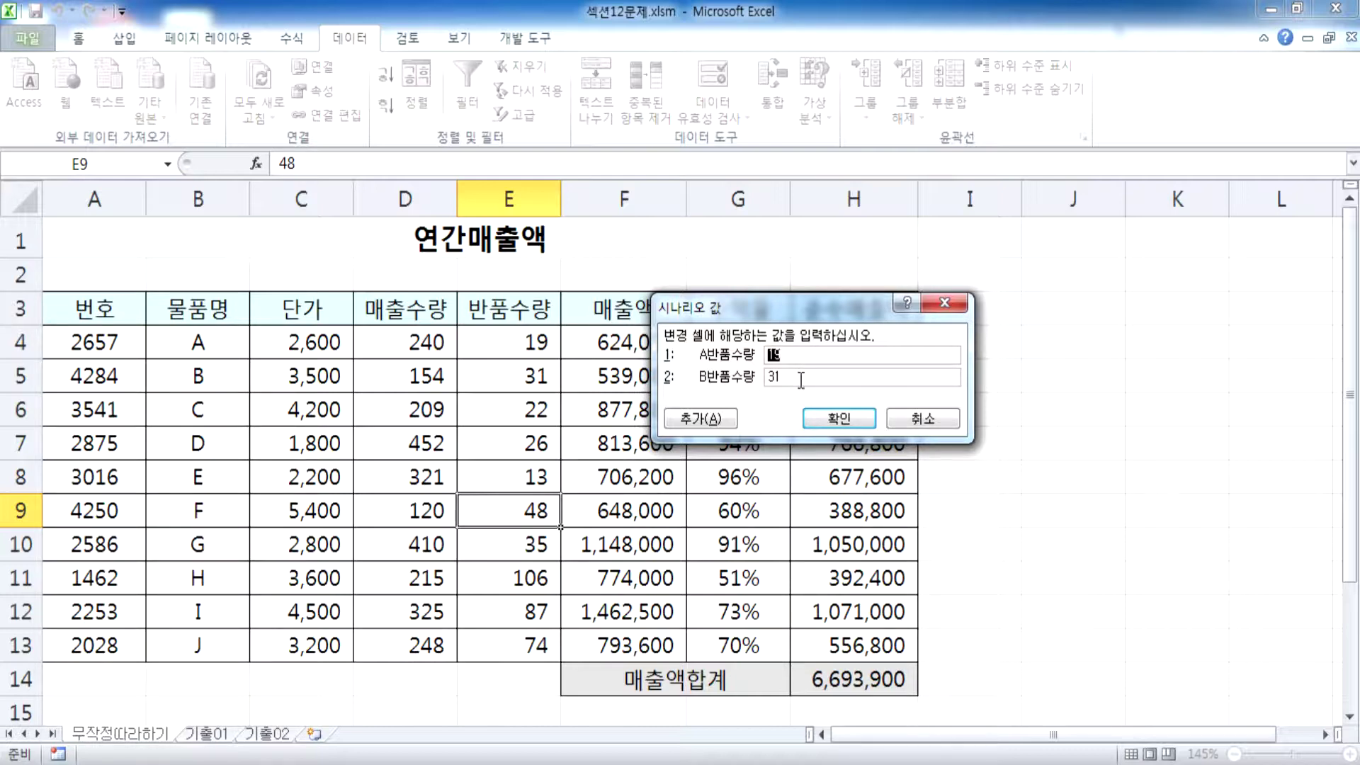
# Set the "수익률의 감소" scenario values to 29 for A반품수량 and 41 for B반품수량.
pyautogui.write('29')
pyautogui.press('Tab')
pyautogui.write('41')
pyautogui.click(832, 420)
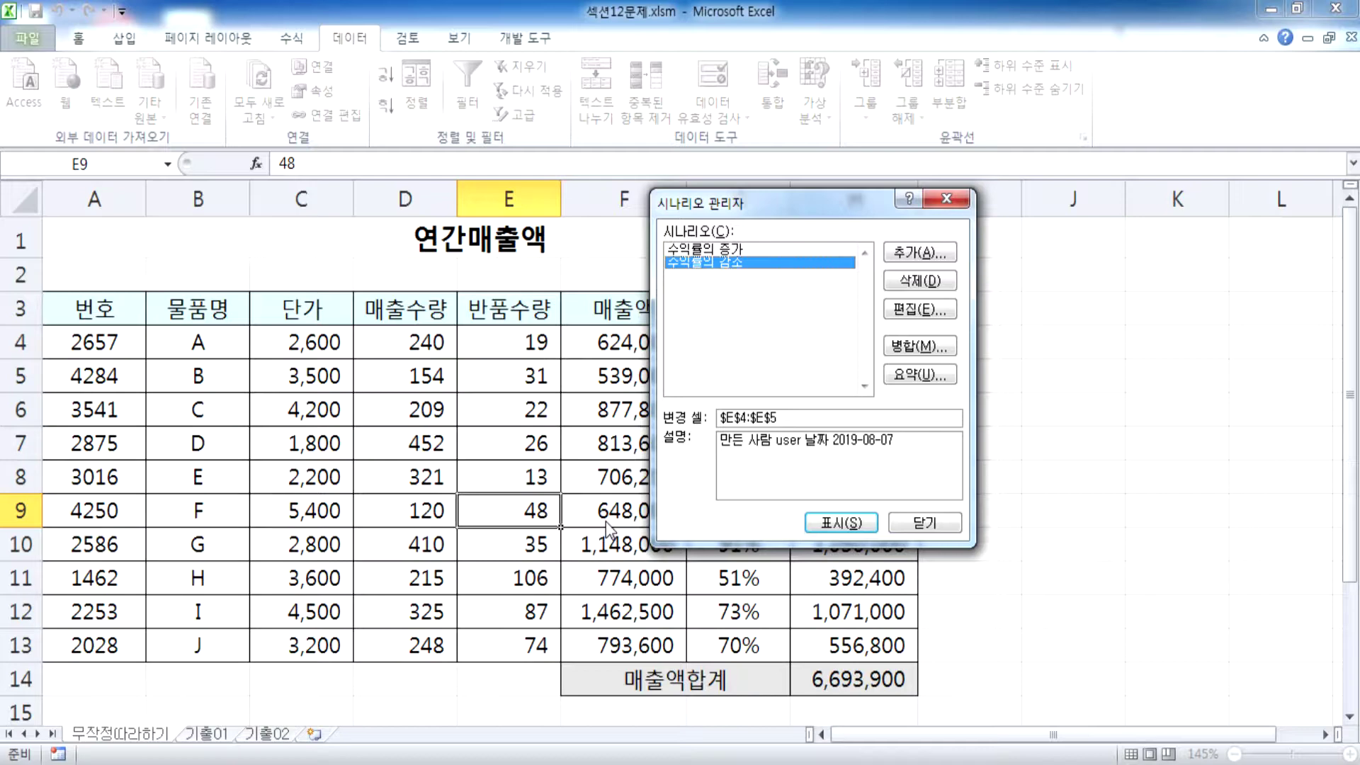
# Create a scenario summary report of both scenarios with the sales total cell $H$14 as the result cell.
pyautogui.click(731, 252)
pyautogui.click(730, 267)
pyautogui.moveTo(741, 206); pyautogui.dragTo(786, 62)
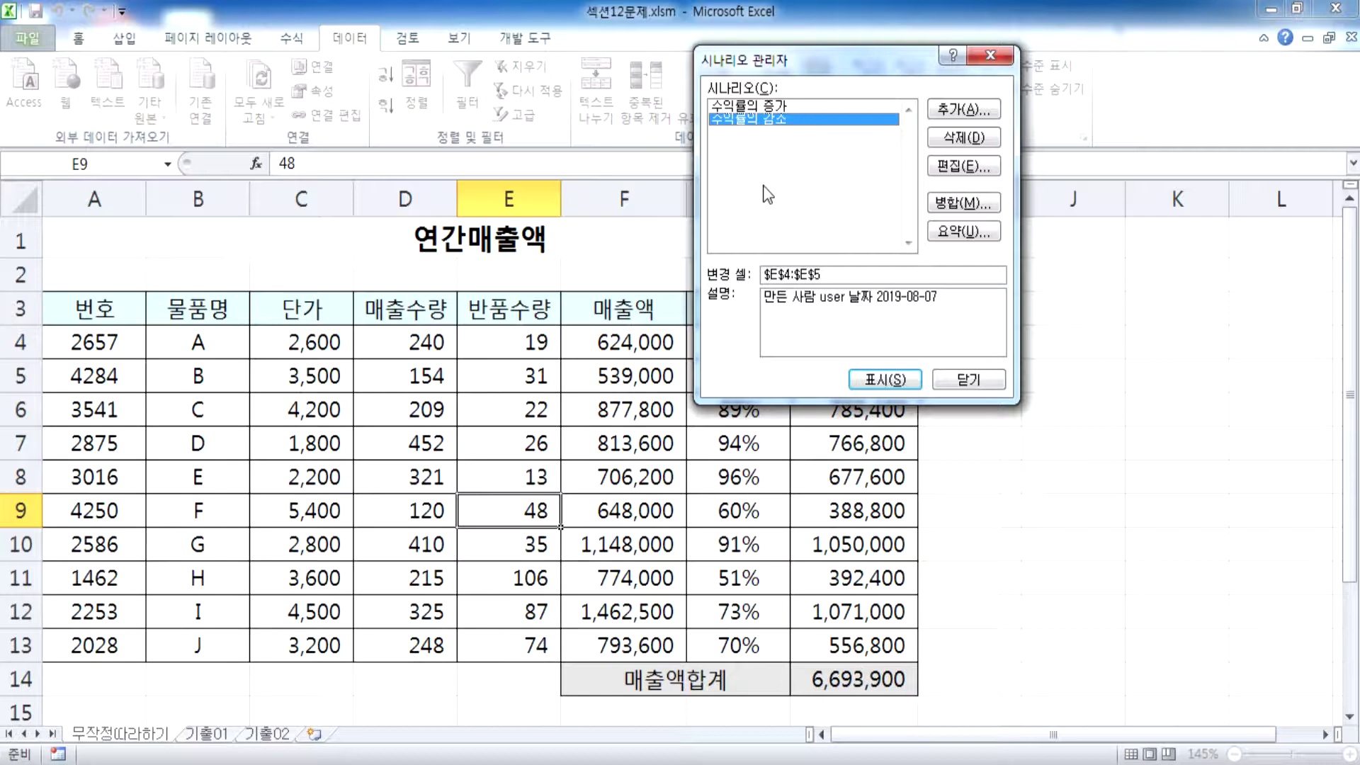
pyautogui.click(962, 232)
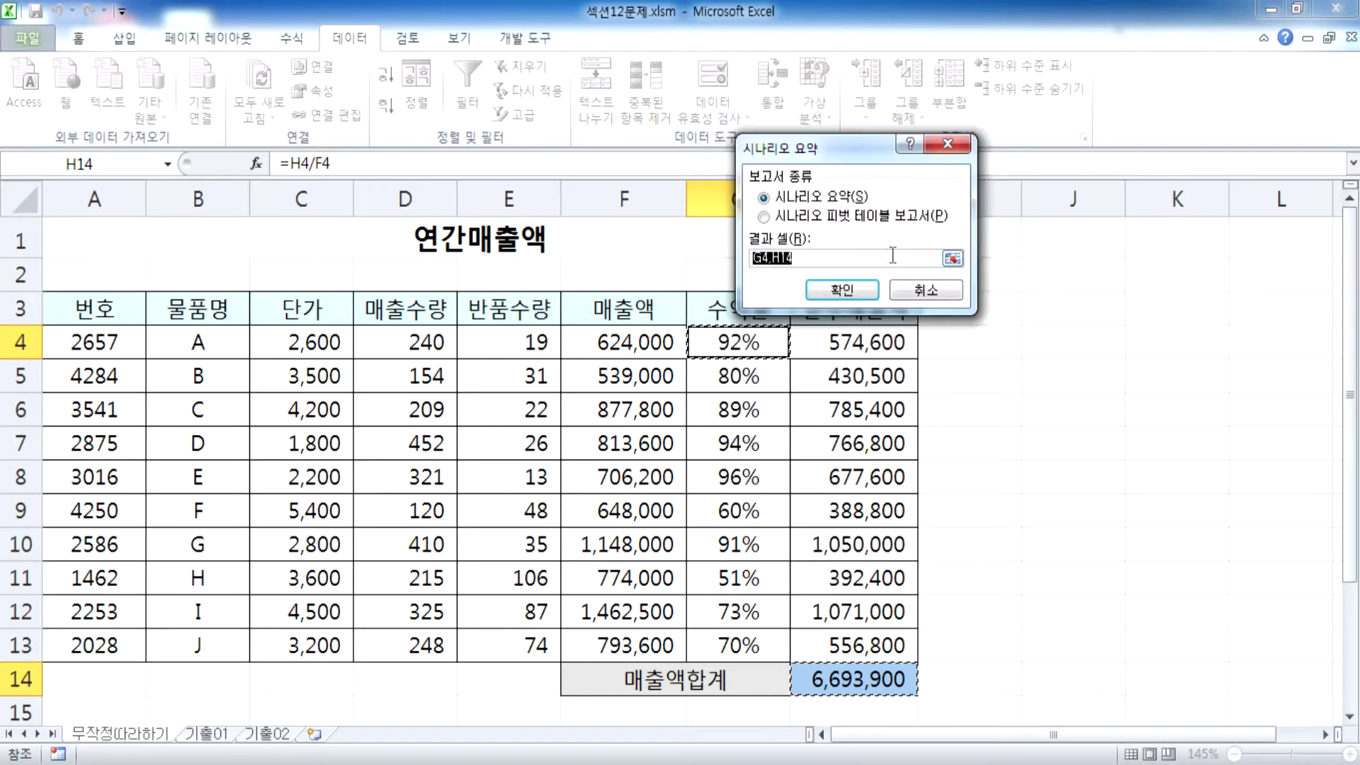
pyautogui.scroll(-2, 653, 339)
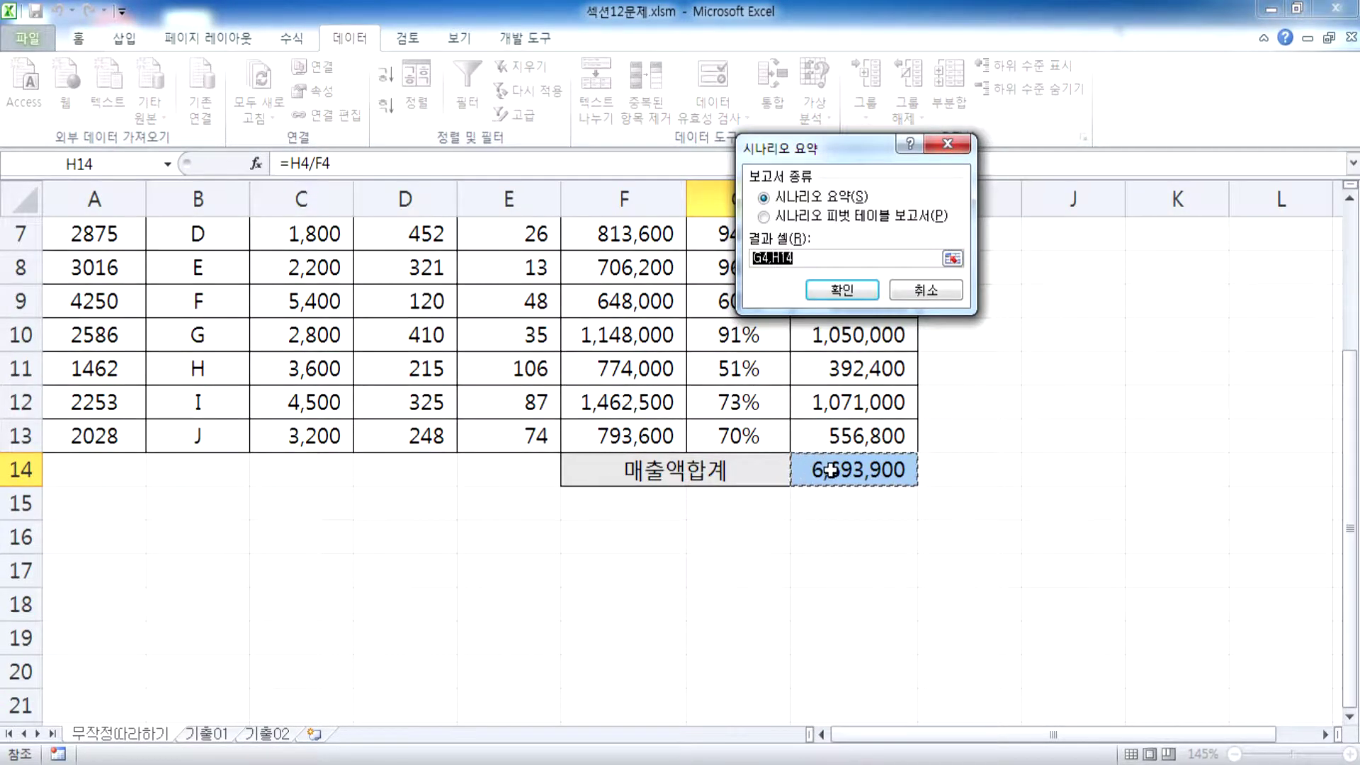
pyautogui.scroll(2, 730, 344)
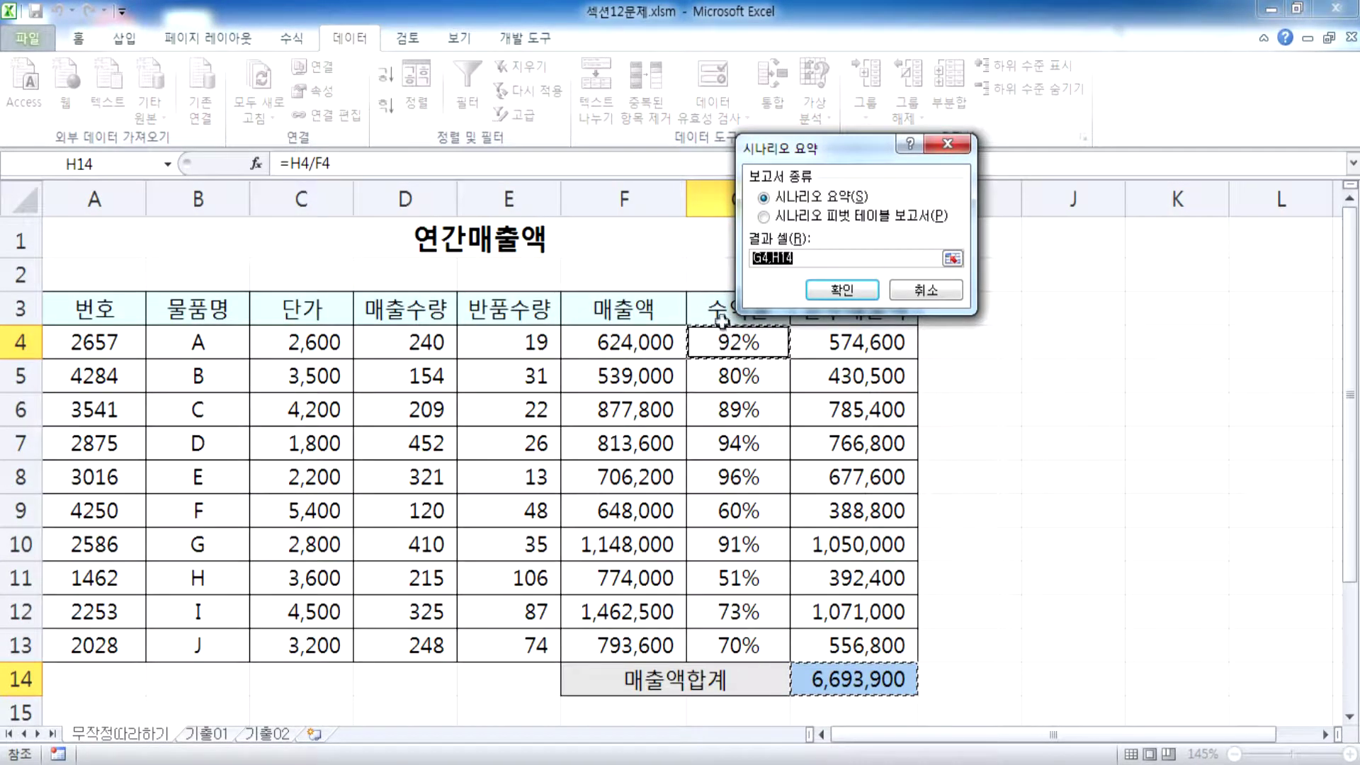
pyautogui.scroll(-2, 852, 431)
pyautogui.click(860, 478)
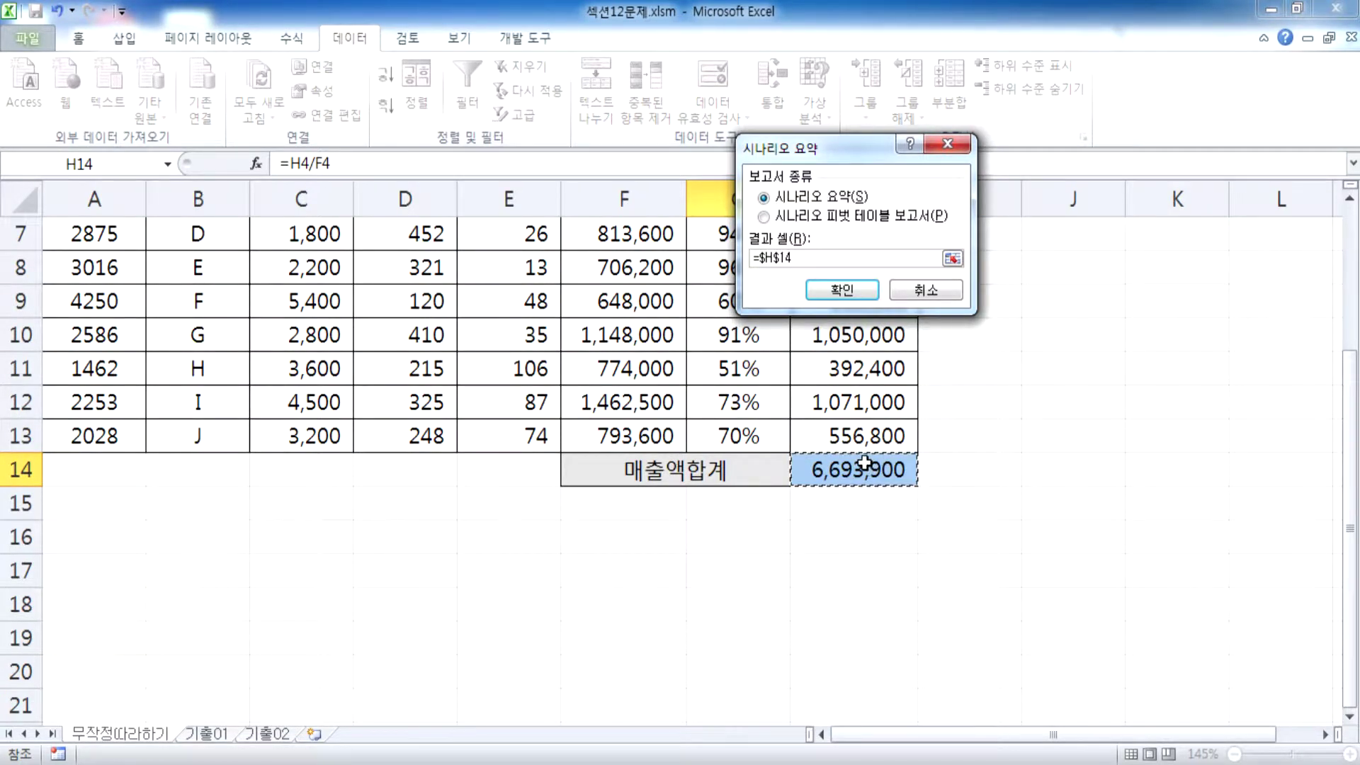
pyautogui.scroll(2, 826, 444)
pyautogui.moveTo(501, 340); pyautogui.dragTo(495, 377)
pyautogui.scroll(-3, 859, 449)
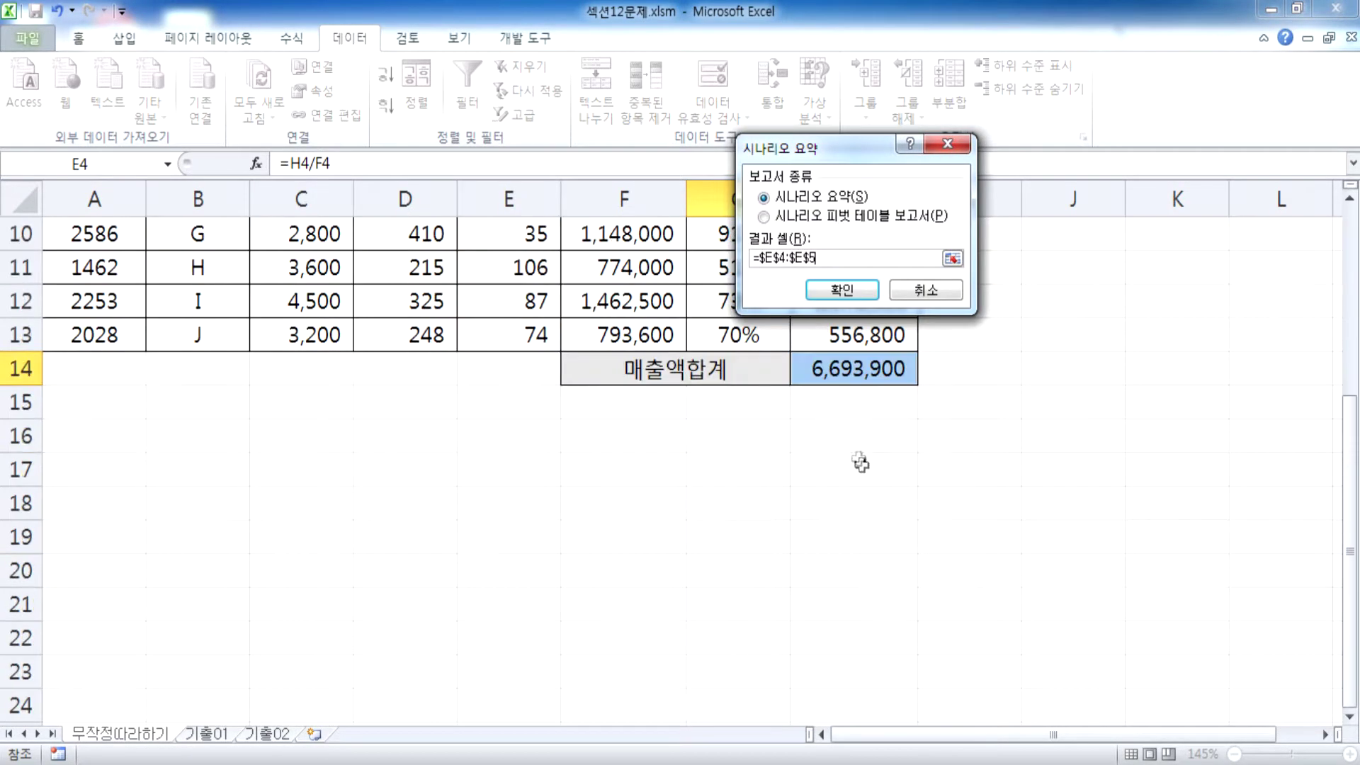
pyautogui.click(841, 370)
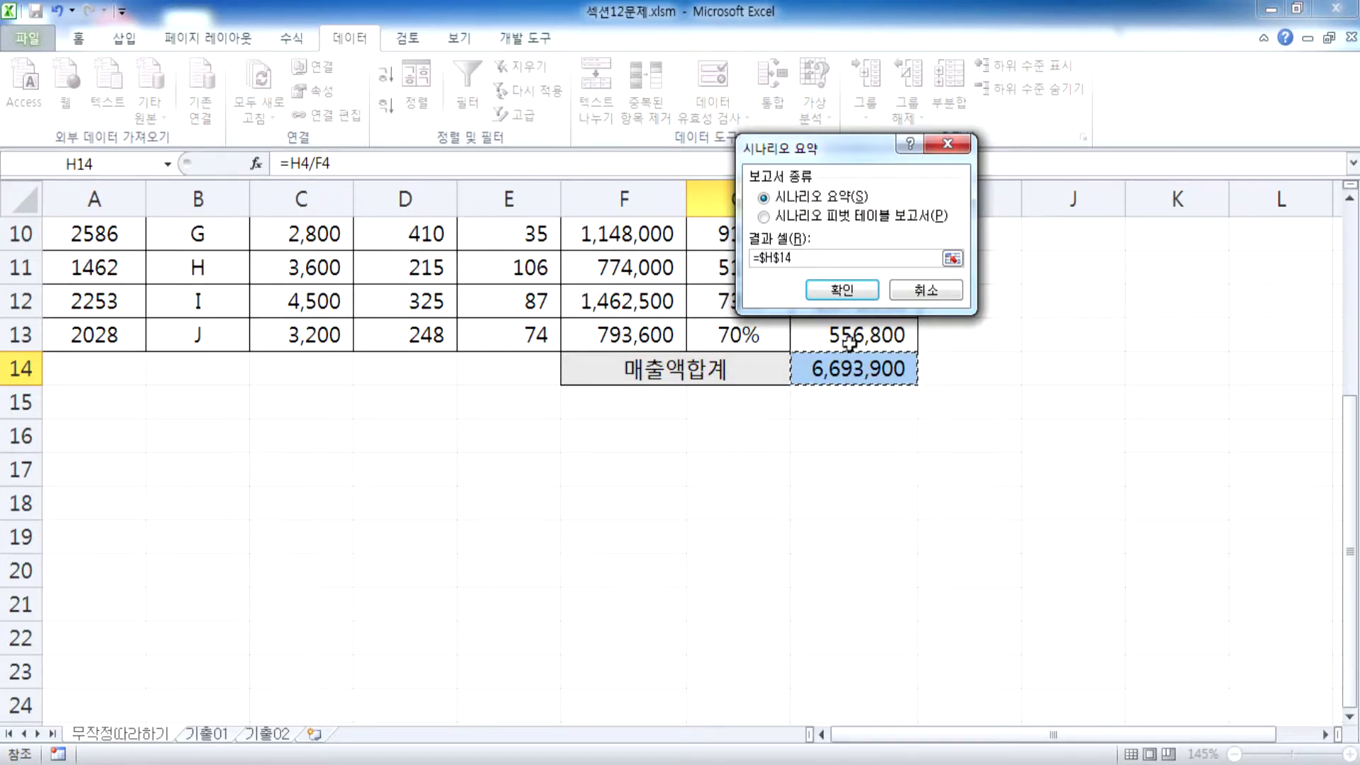
pyautogui.click(833, 289)
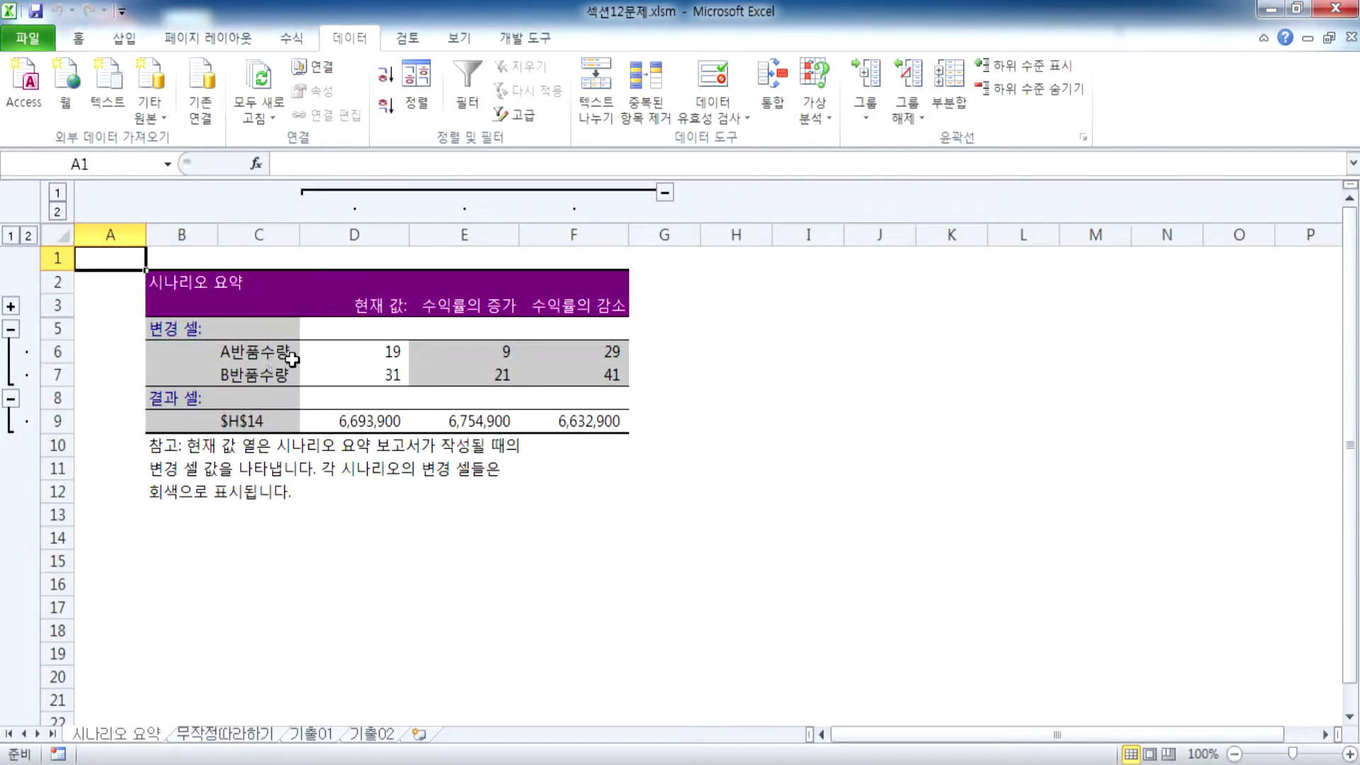
# Examine the changing cell names and the result cell label in the scenario summary report.
pyautogui.click(273, 355)
pyautogui.scroll(3, 237, 397)
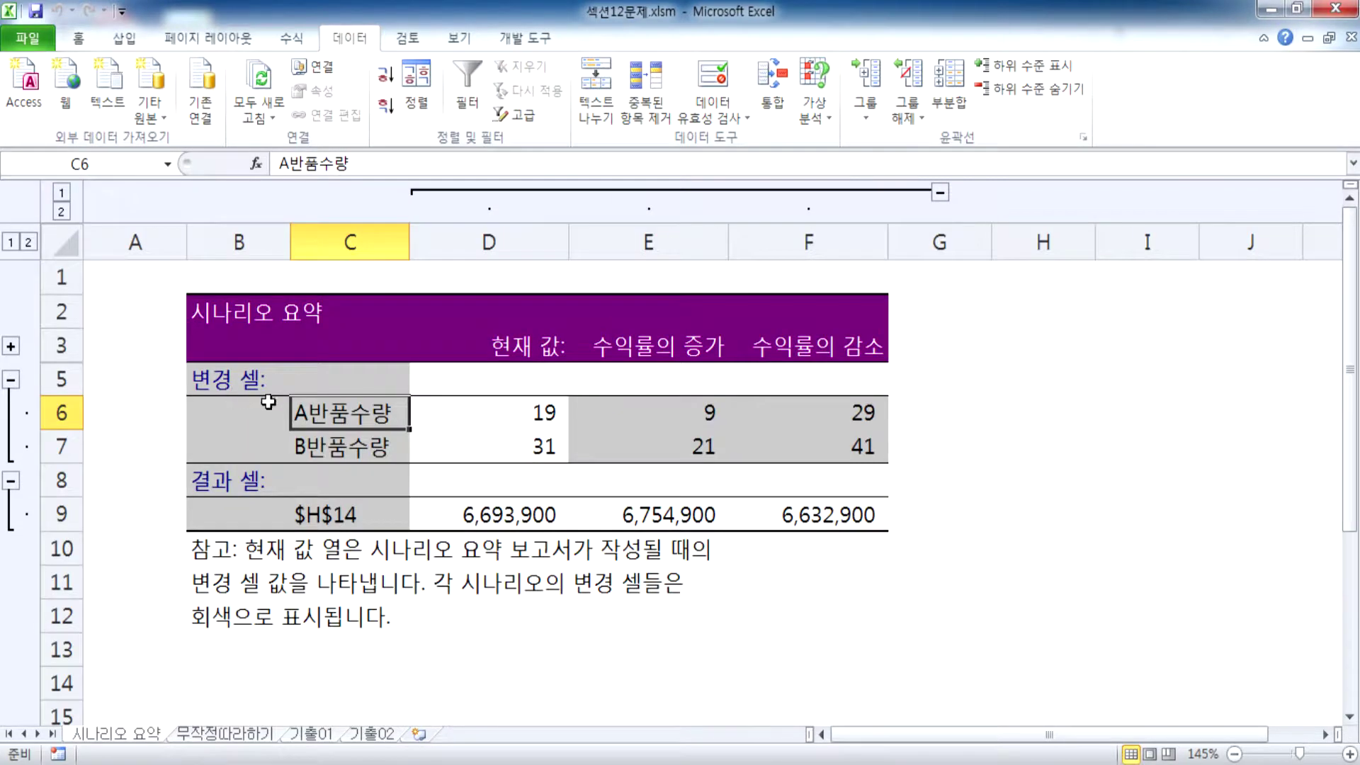
pyautogui.click(330, 451)
pyautogui.scroll(-2, 330, 452)
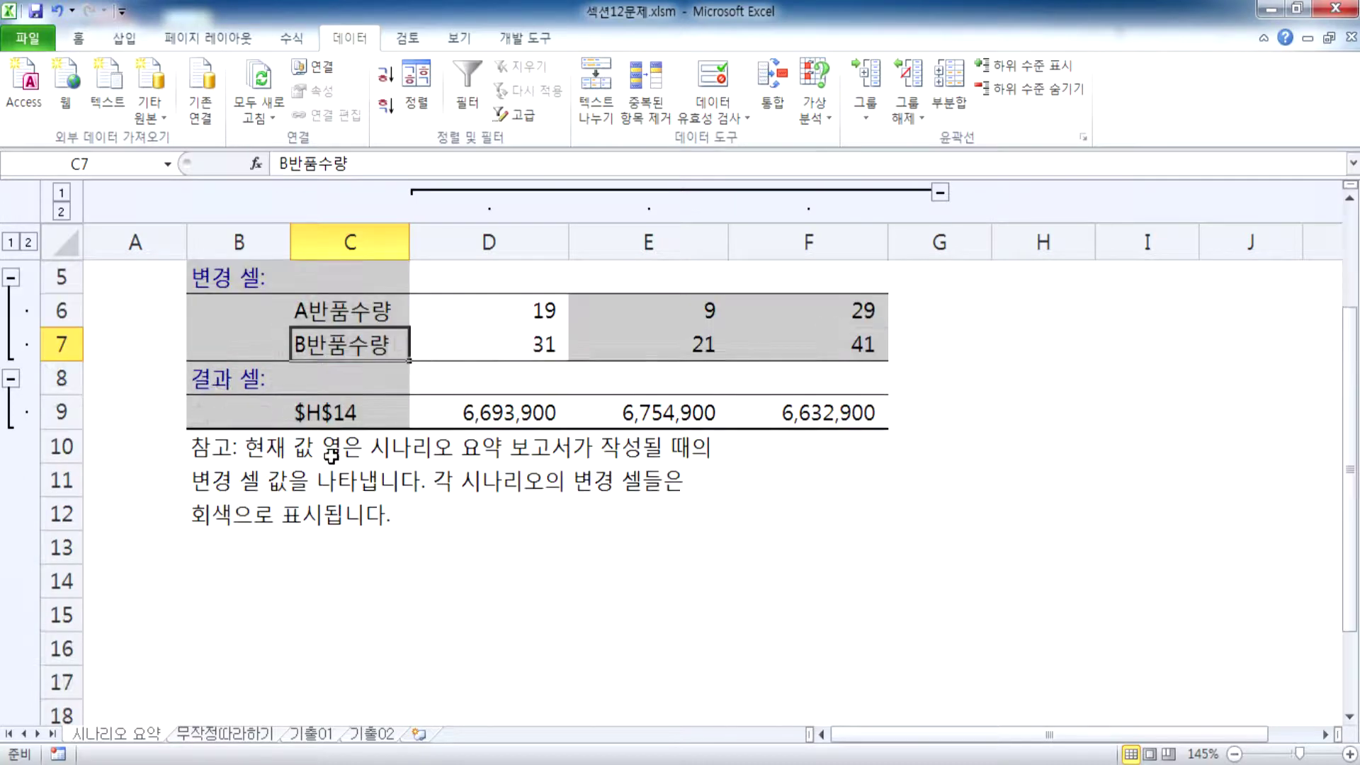
pyautogui.click(316, 308)
pyautogui.scroll(1, 337, 442)
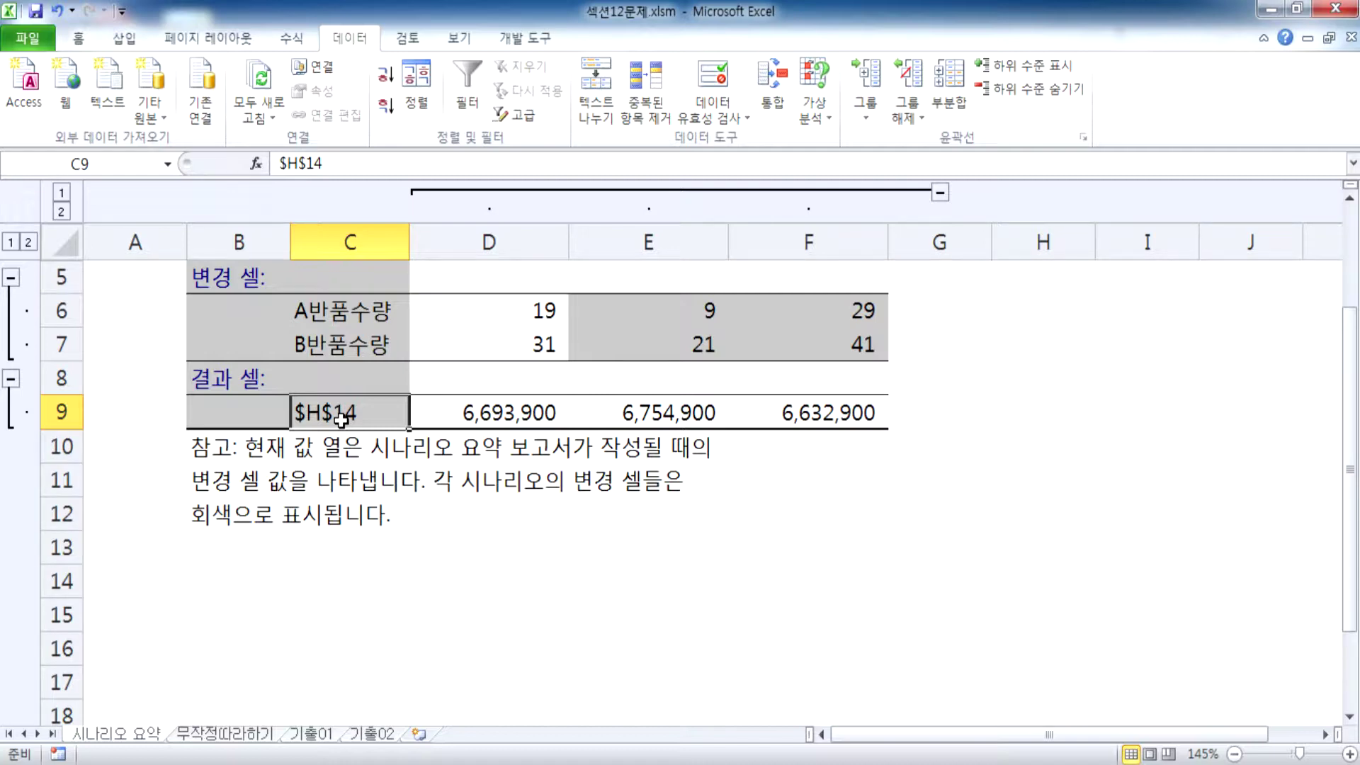
# Delete the 시나리오 요약 sheet from the workbook.
pyautogui.click(1297, 10)
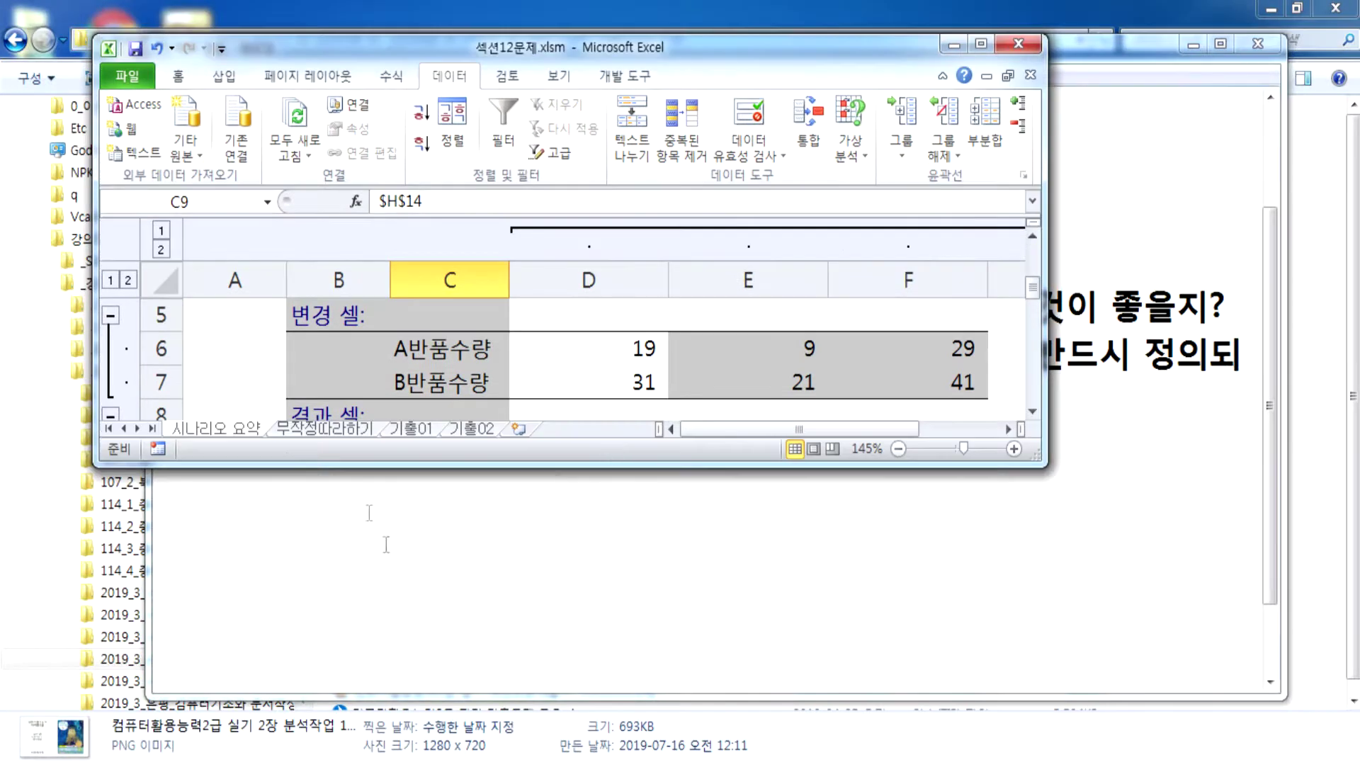
pyautogui.rightClick(240, 434)
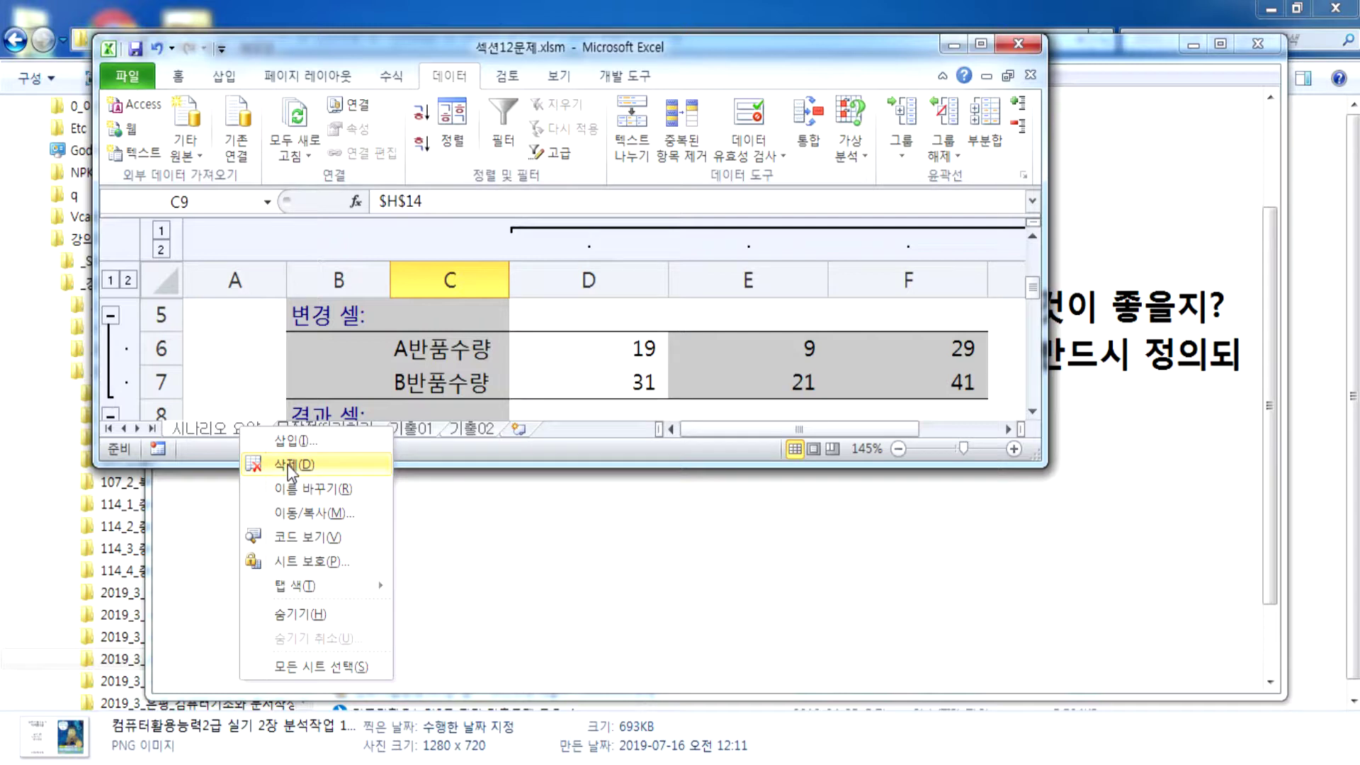
pyautogui.press('Escape')
pyautogui.click(318, 431)
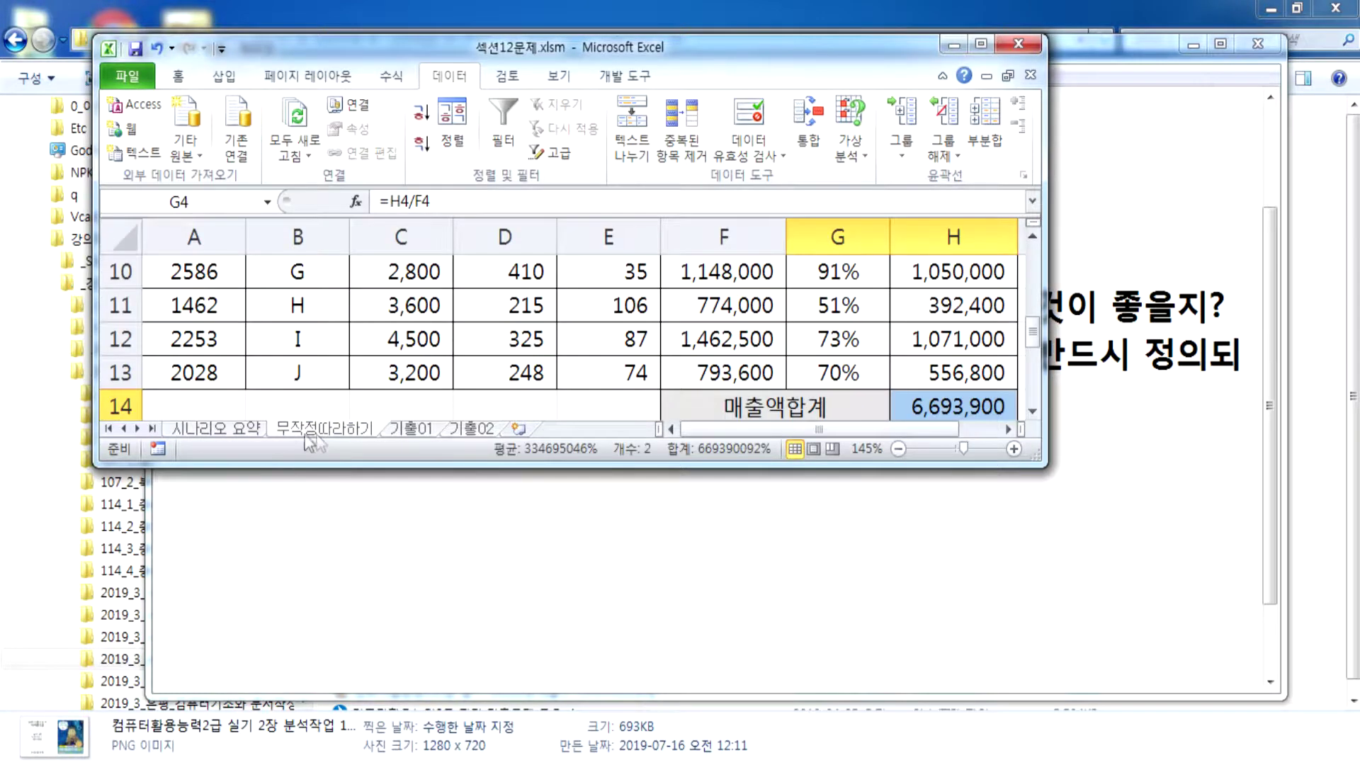
pyautogui.click(228, 430)
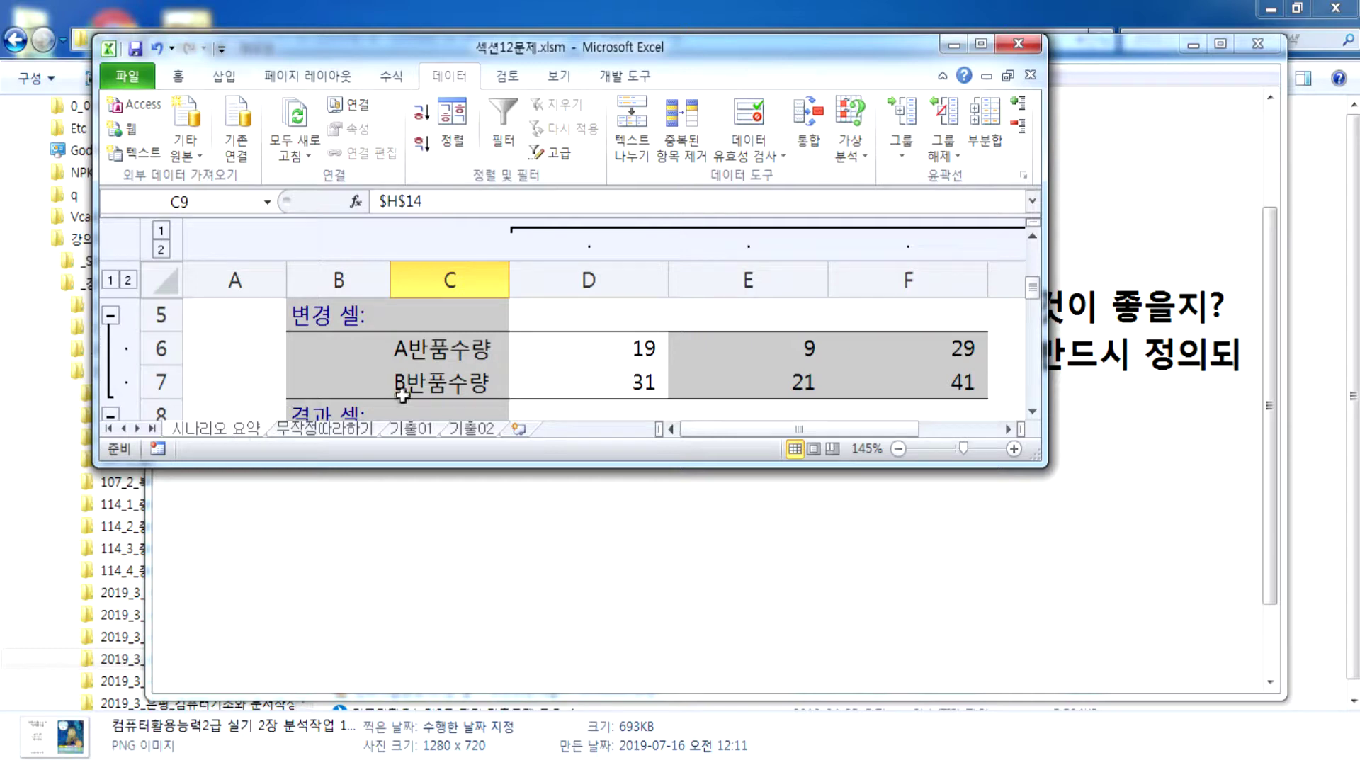
pyautogui.scroll(-1, 428, 382)
pyautogui.rightClick(228, 429)
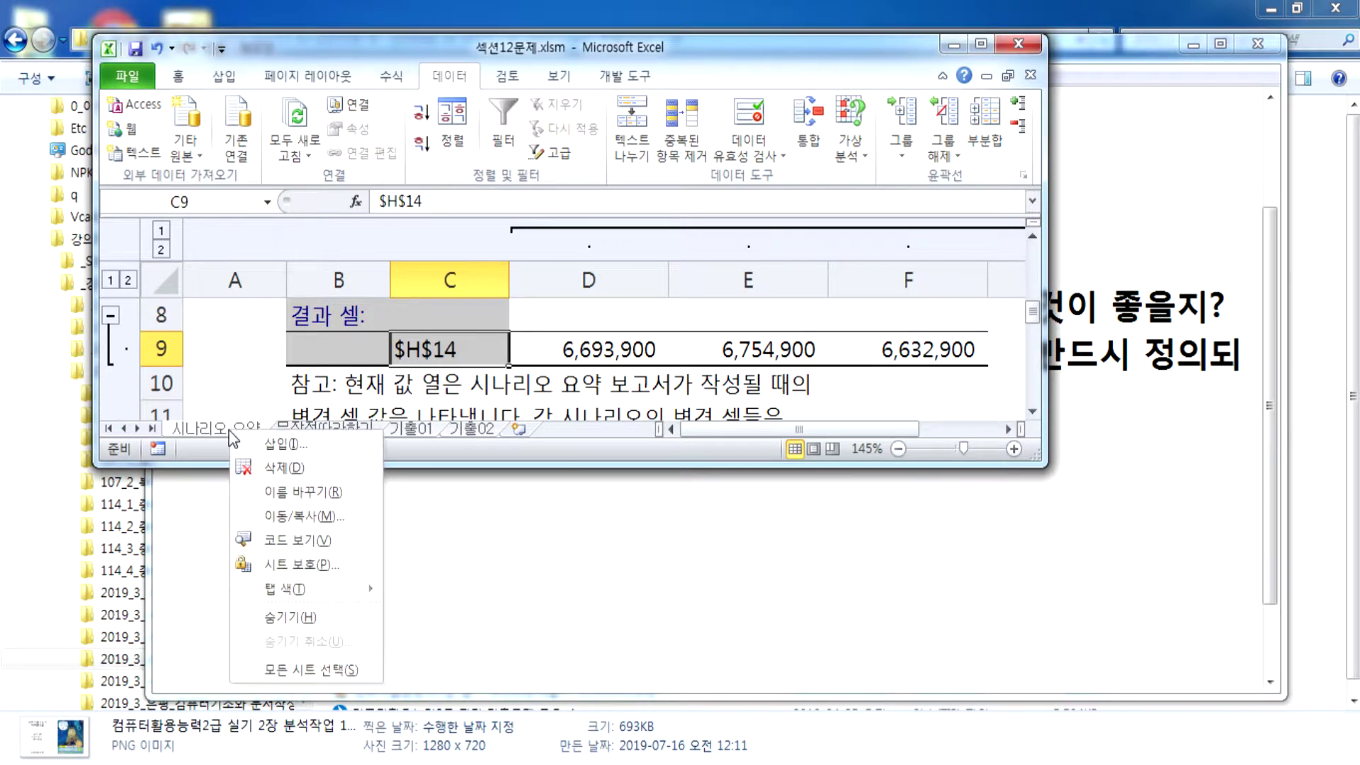
pyautogui.click(283, 470)
pyautogui.click(614, 442)
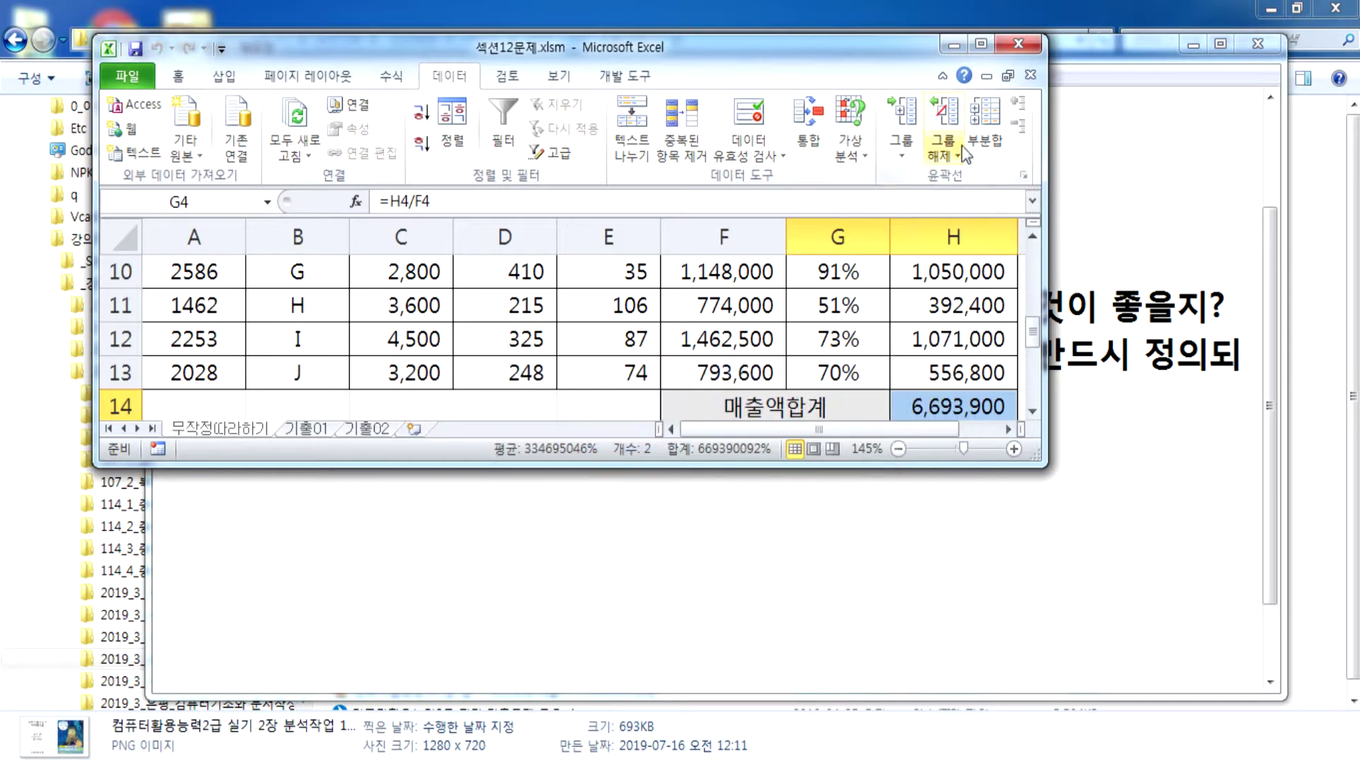
# Define the name 매출액합계 for the sales total cell H14.
pyautogui.click(981, 44)
pyautogui.scroll(1, 425, 432)
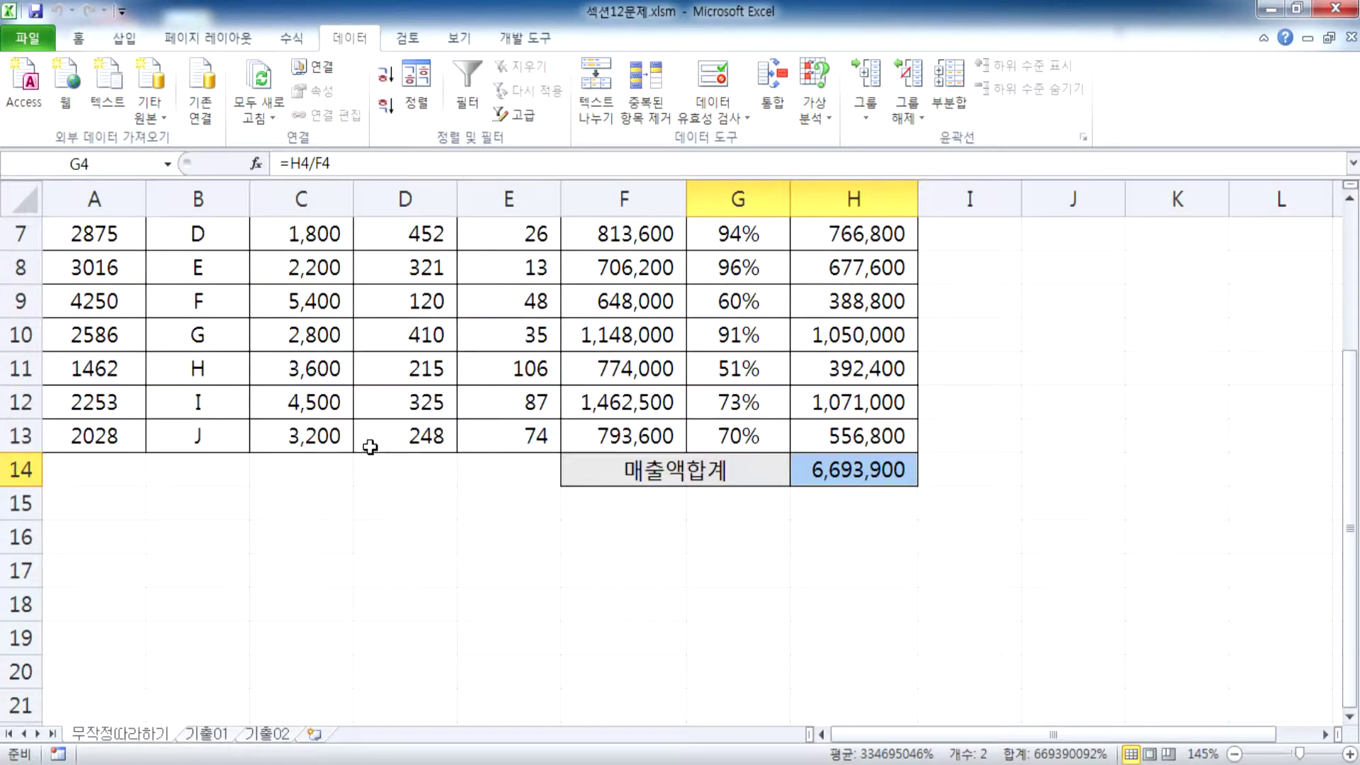
pyautogui.click(850, 461)
pyautogui.scroll(-1, 850, 453)
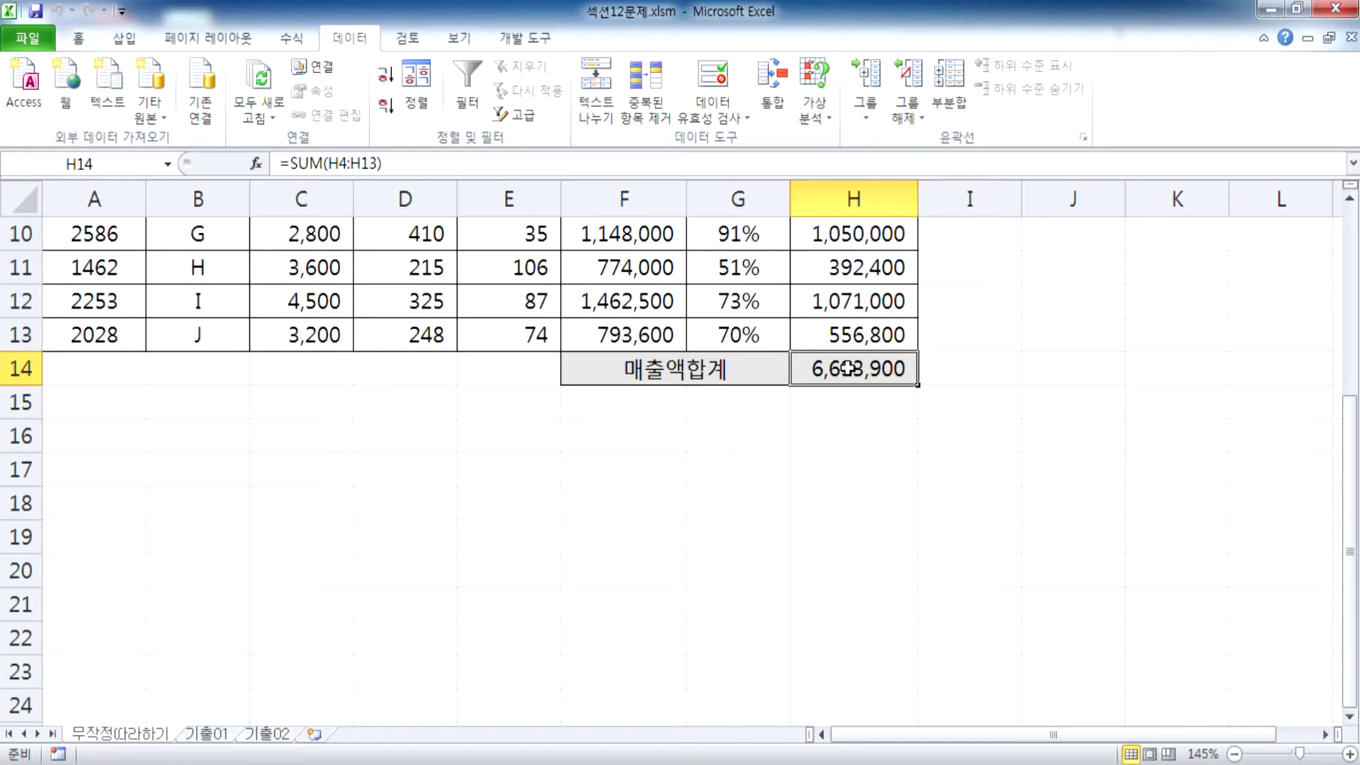
pyautogui.click(132, 159)
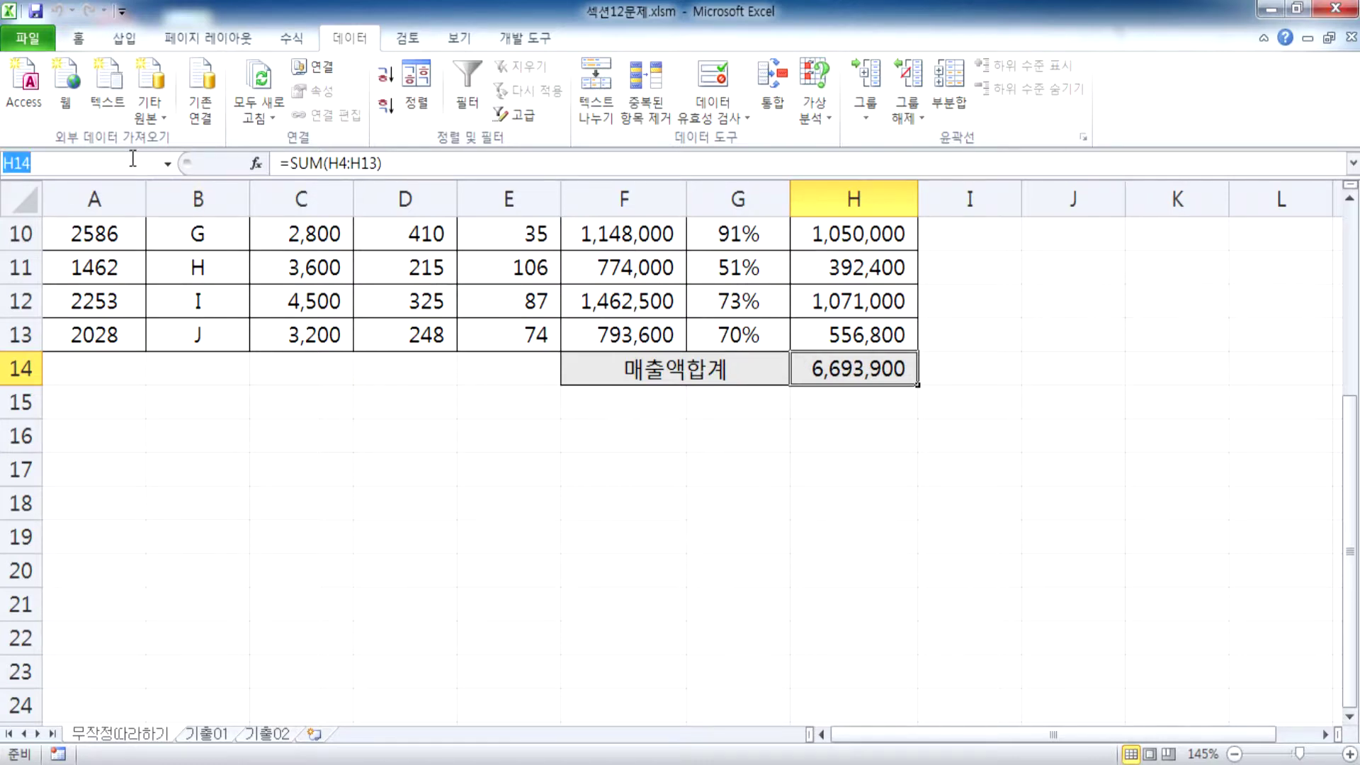
pyautogui.write('ㅁㅐ출액')
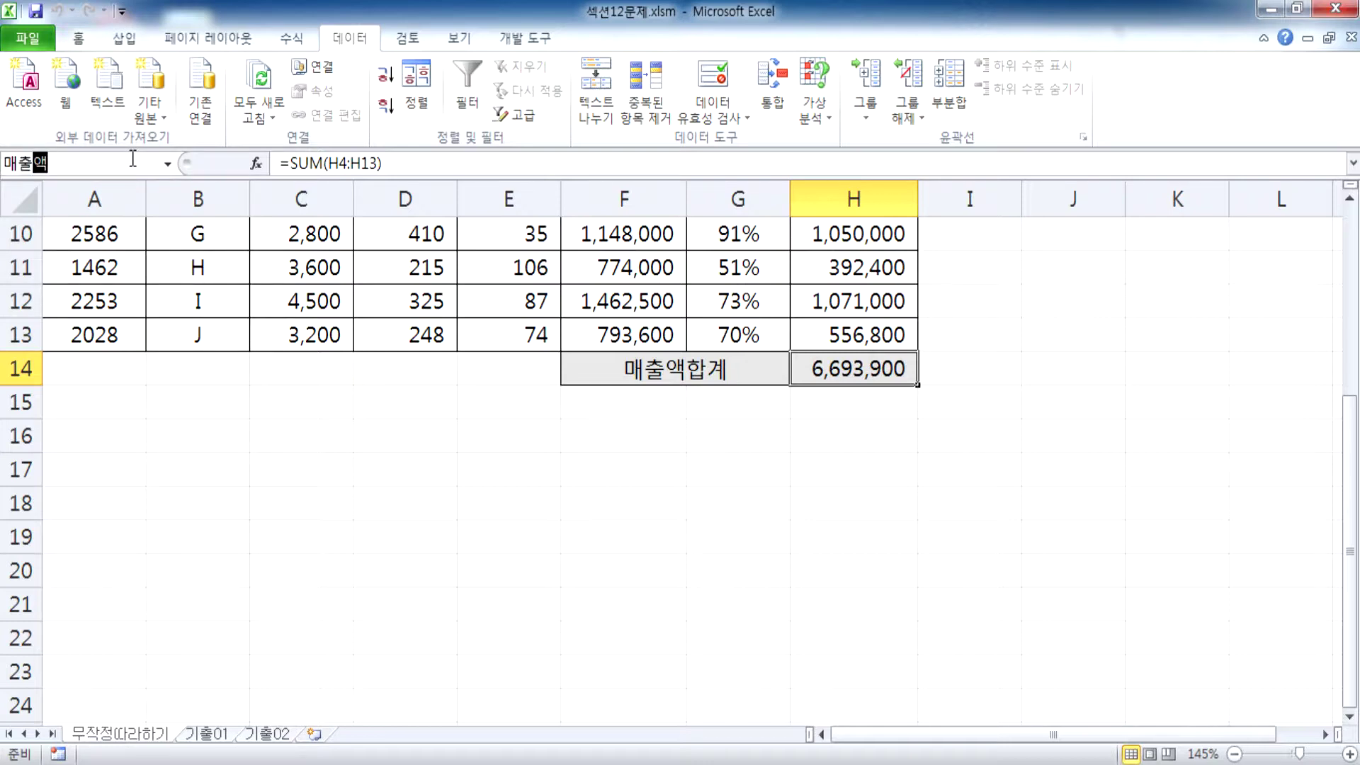
pyautogui.write('합ㄱㅖ')
pyautogui.press('Return')
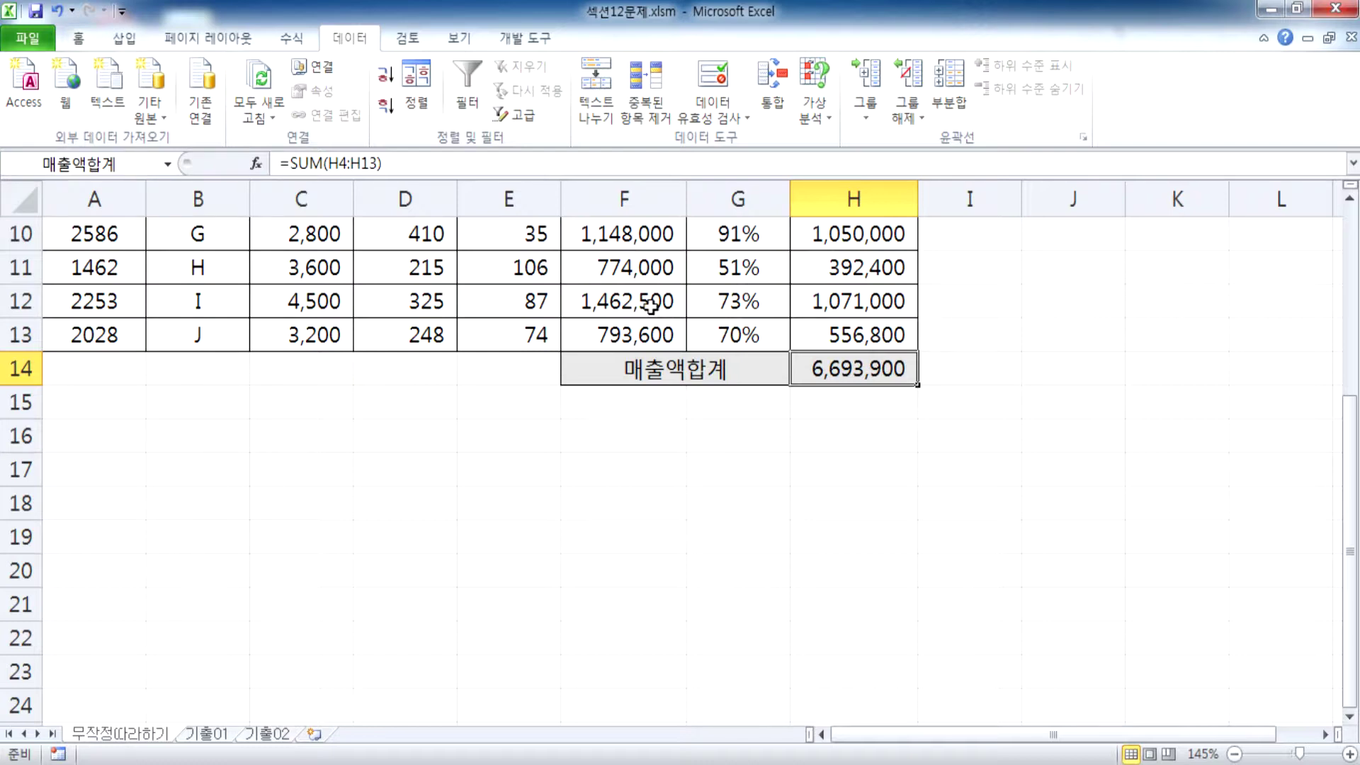
# Switch to Notepad and review the note about defining names before producing the scenario report.
pyautogui.click(795, 762)
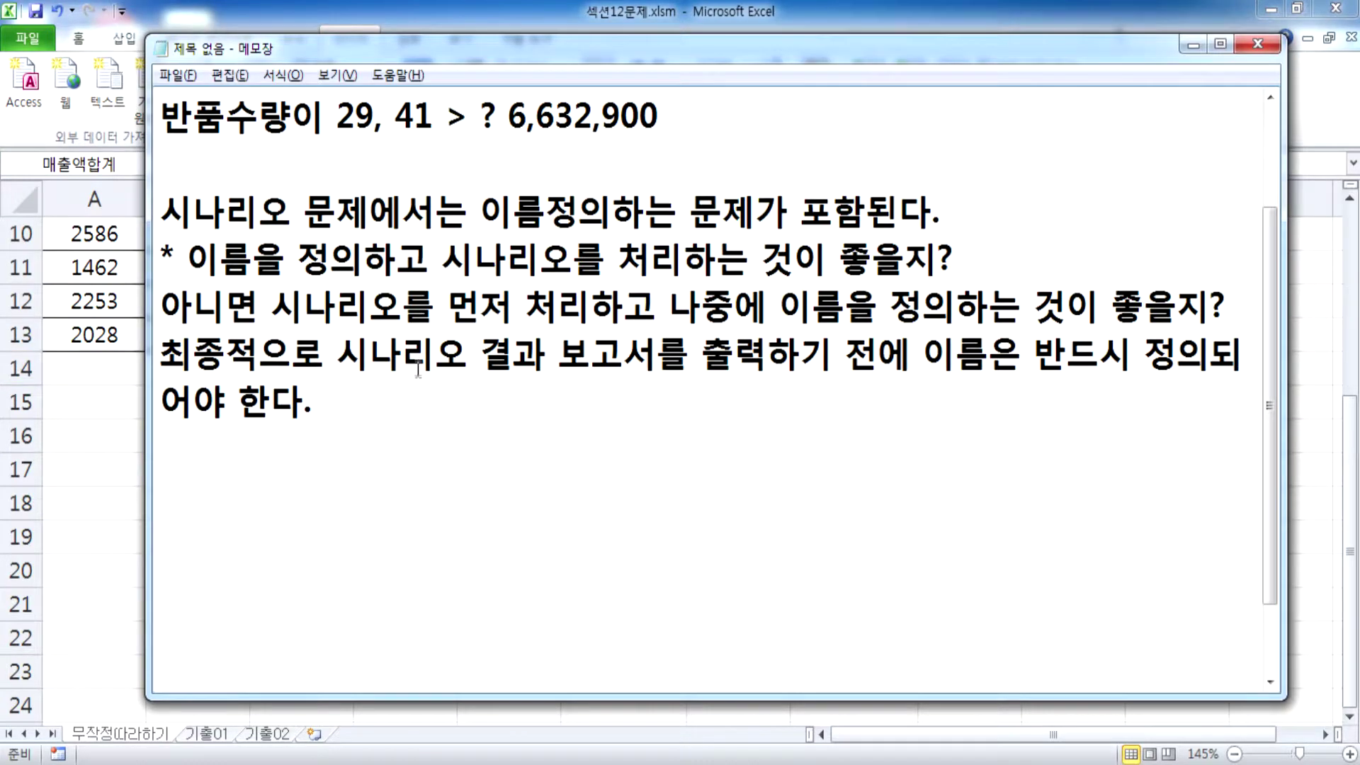
pyautogui.moveTo(347, 351); pyautogui.dragTo(886, 352)
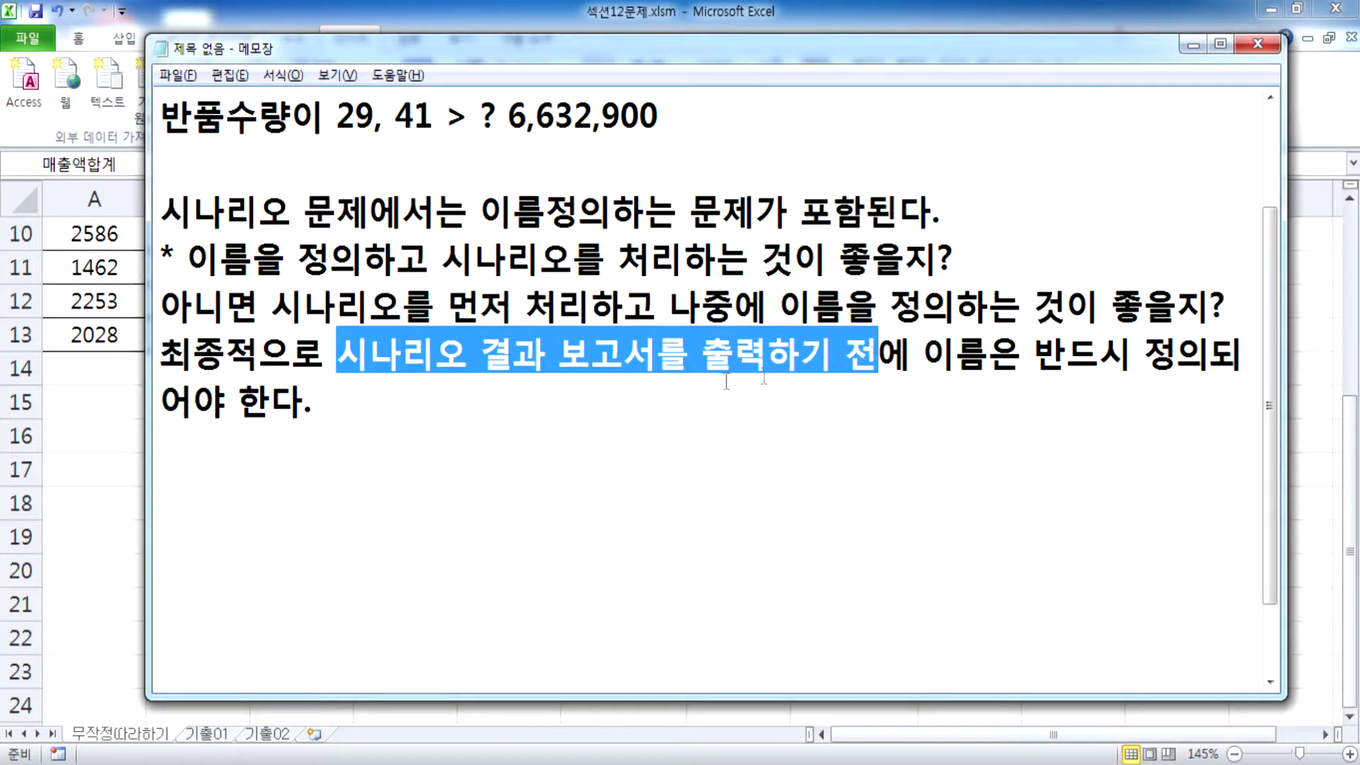
pyautogui.click(343, 402)
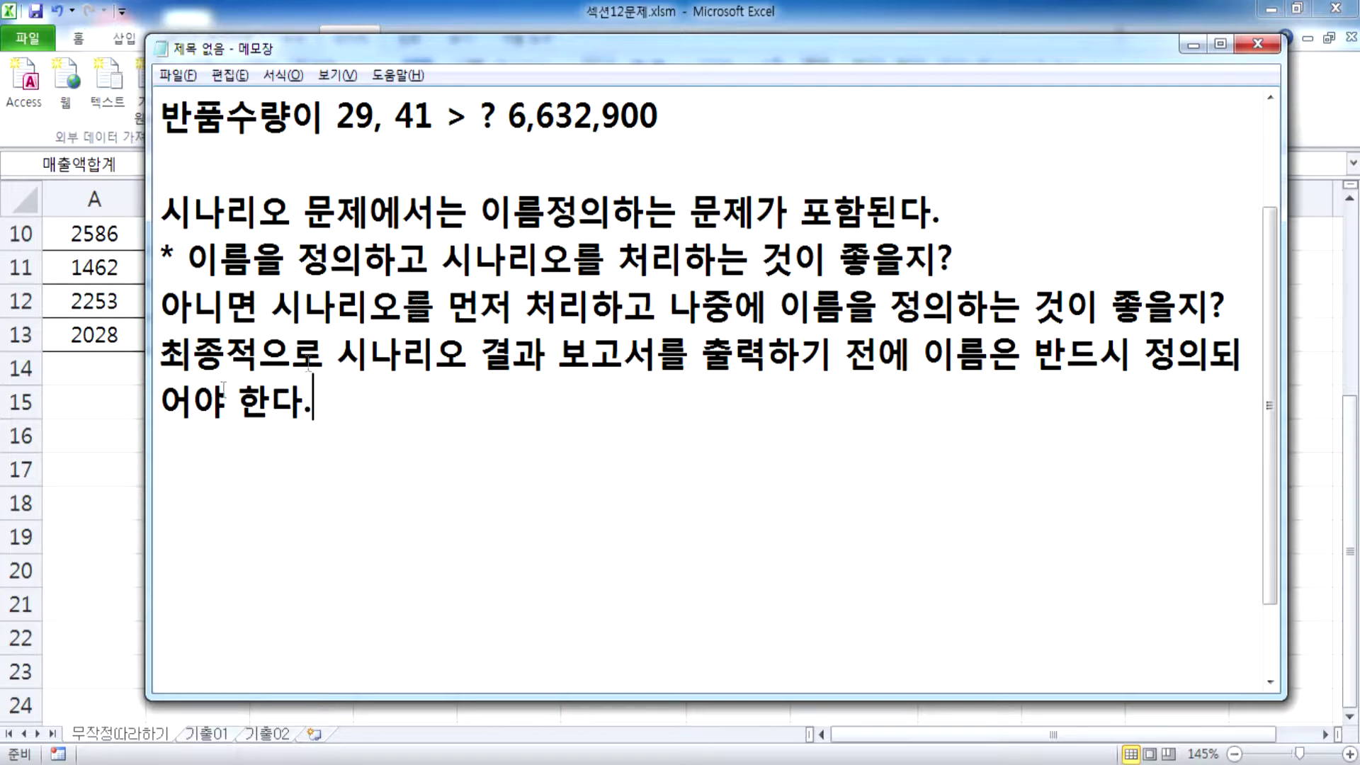
# Switch back to Excel and create a scenario summary report with H14 as the result cell.
pyautogui.click(80, 465)
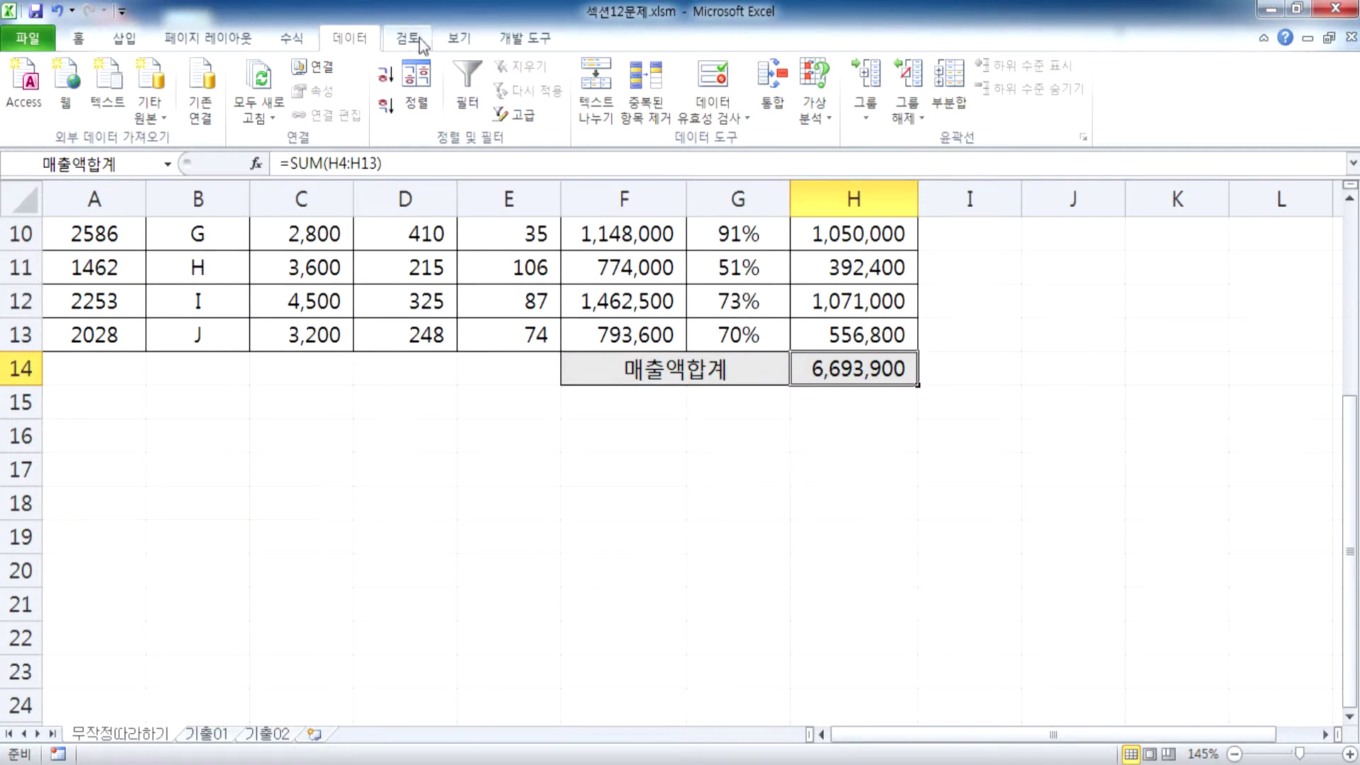
pyautogui.click(815, 113)
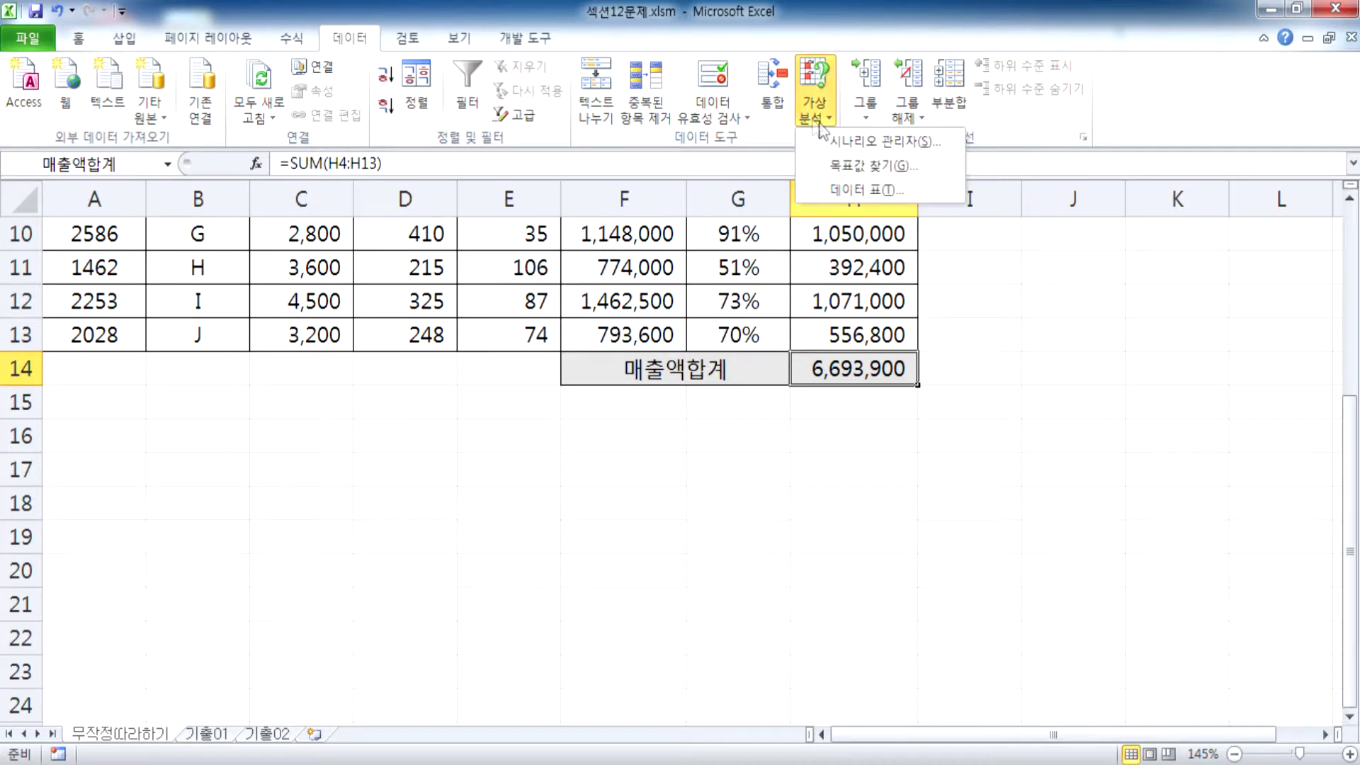
pyautogui.click(852, 143)
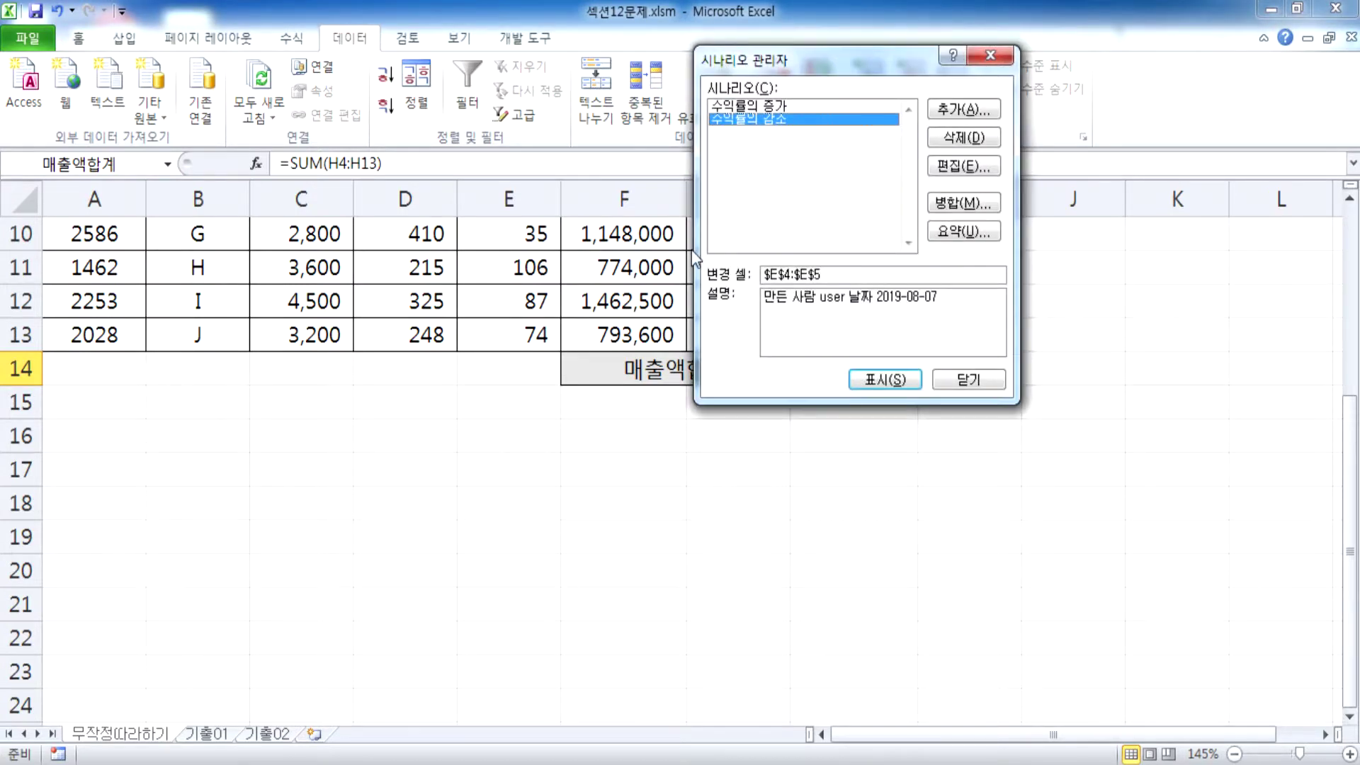
pyautogui.click(966, 233)
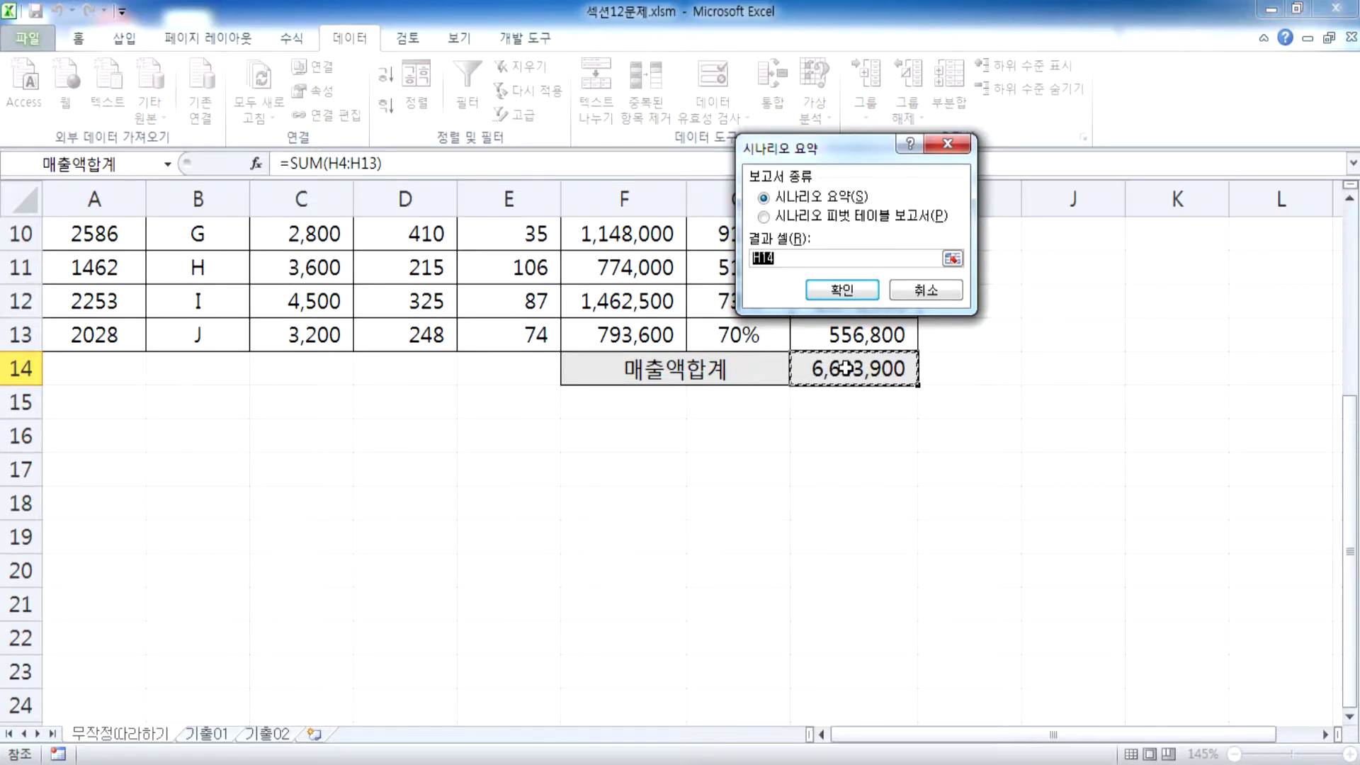
pyautogui.click(835, 292)
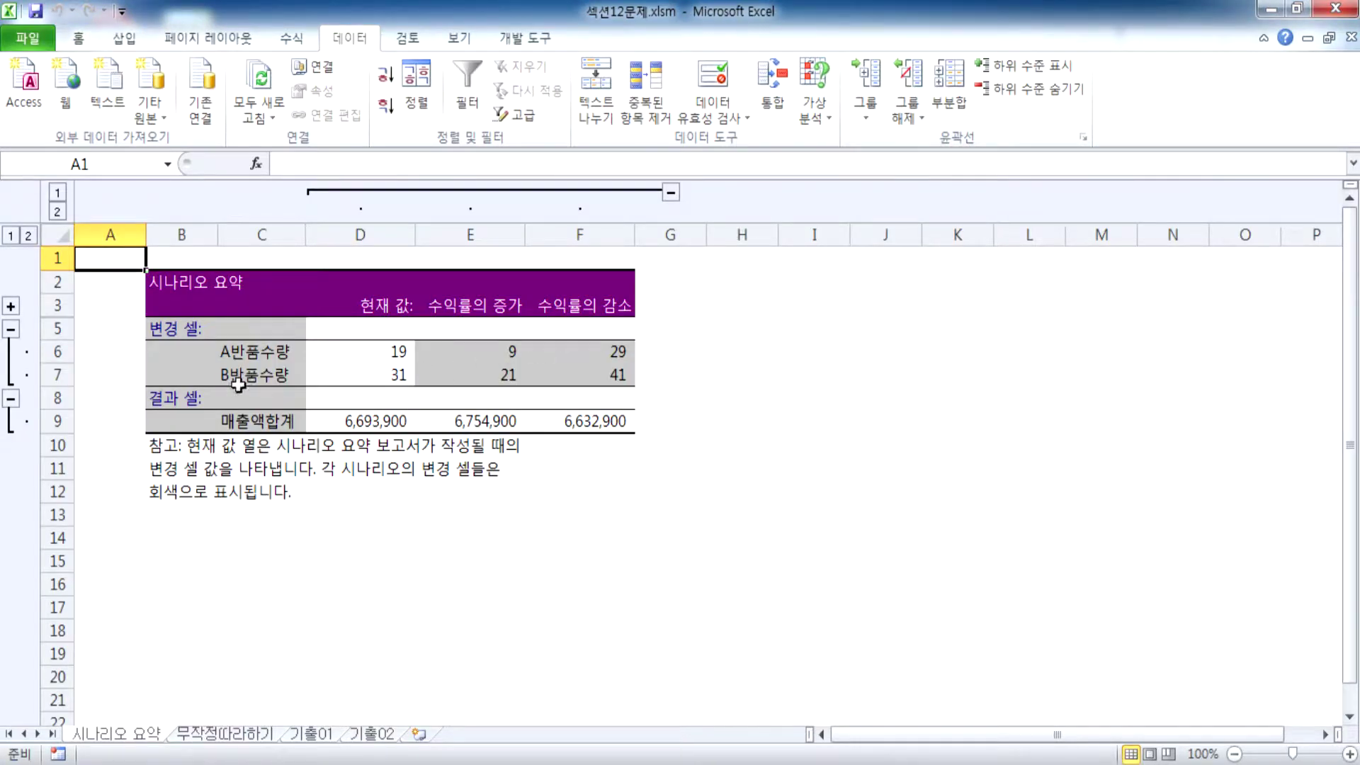
# Compare the scenario summary report with the return quantities and sales totals written in the Notepad notes.
pyautogui.click(238, 384)
pyautogui.scroll(3, 237, 378)
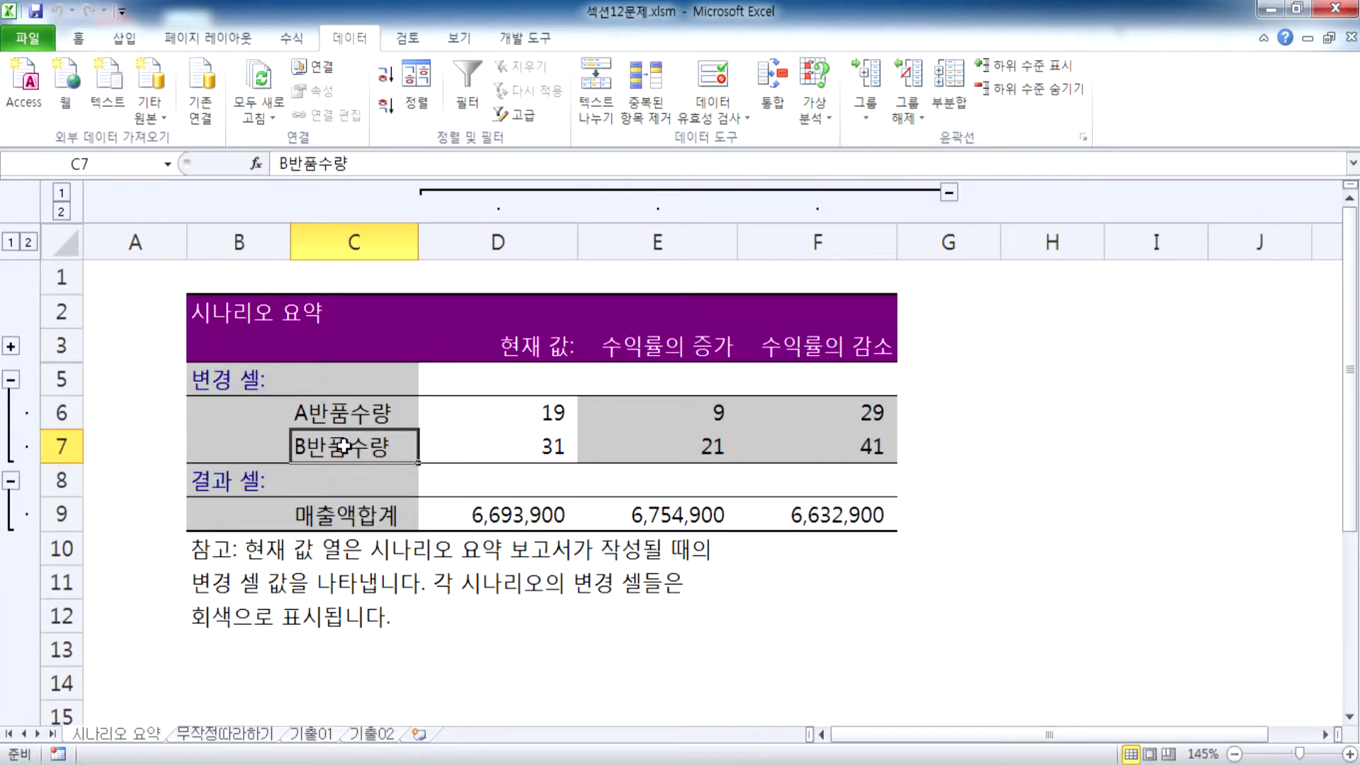
pyautogui.click(342, 412)
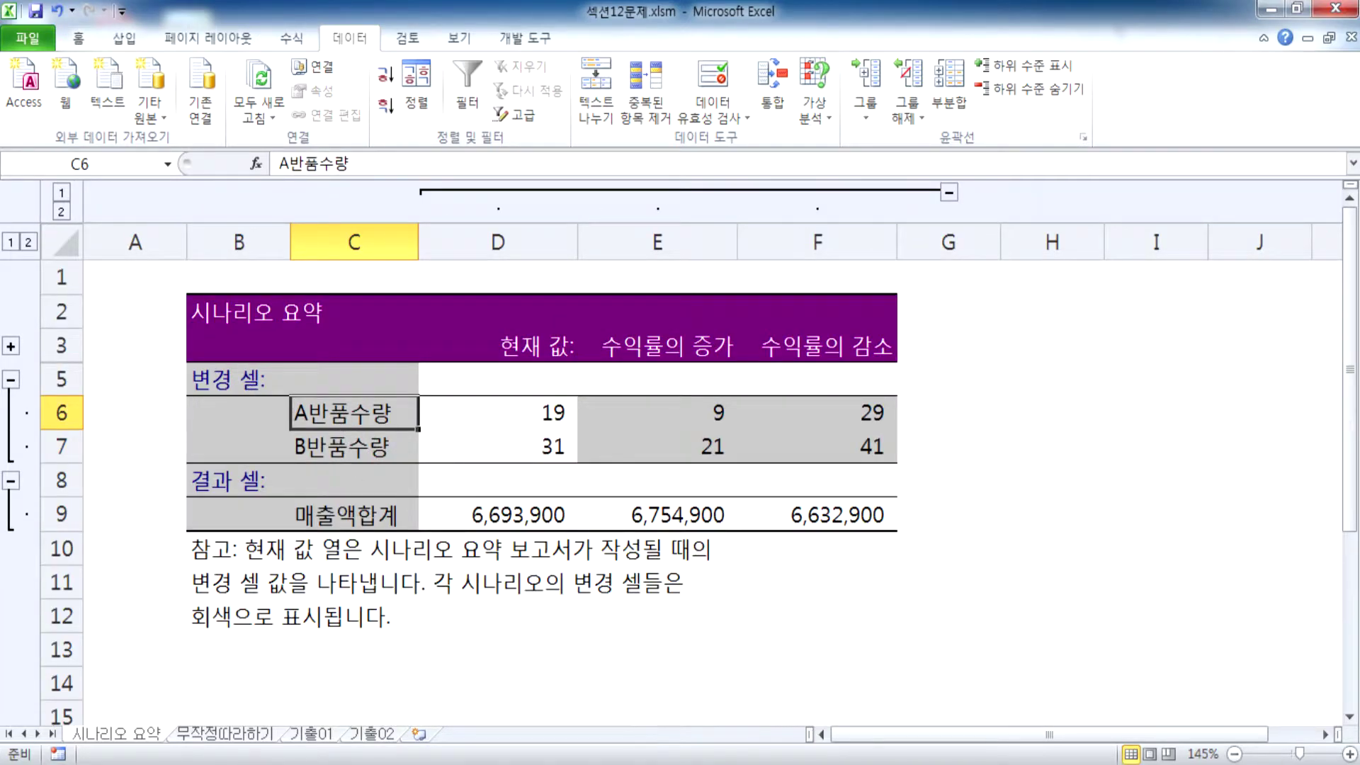
pyautogui.hotkey('alt', 'Tab')
pyautogui.scroll(1, 290, 167)
pyautogui.moveTo(290, 167); pyautogui.dragTo(679, 177)
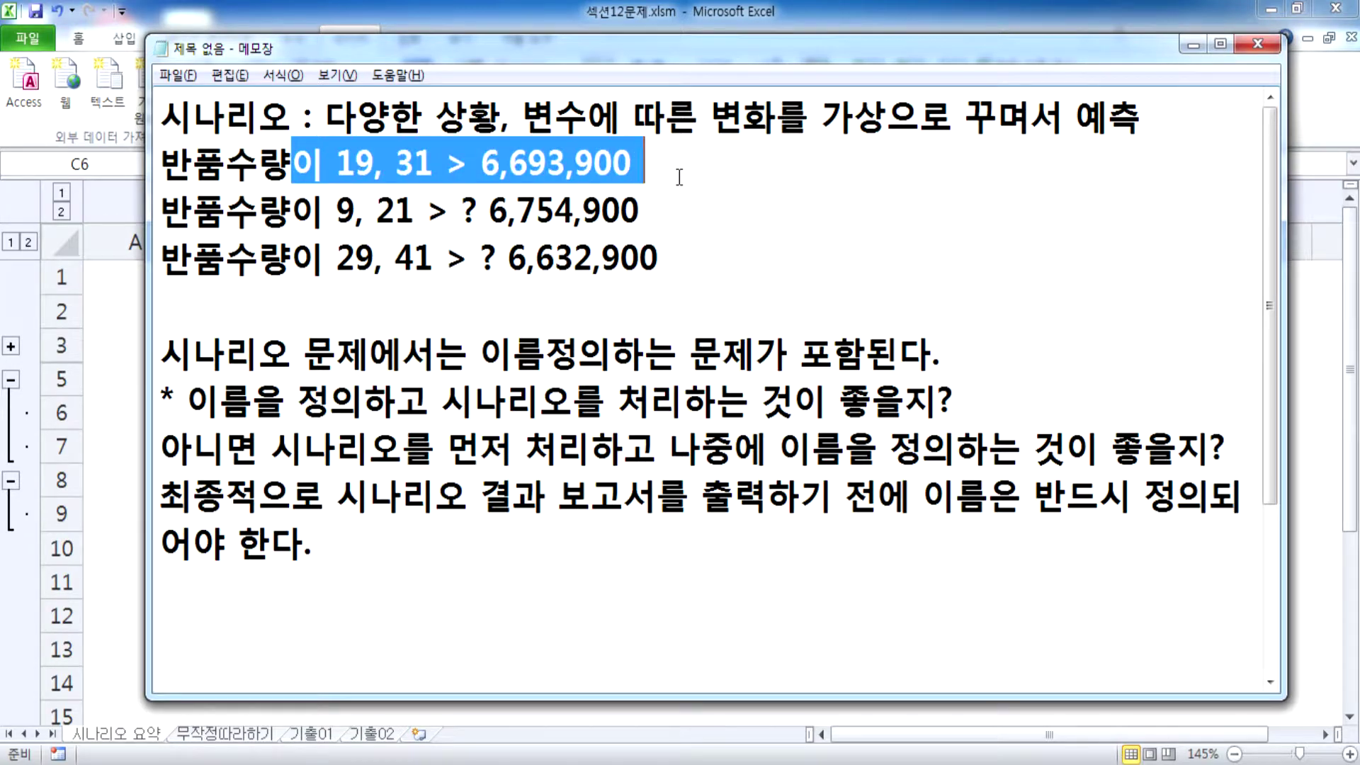
pyautogui.moveTo(293, 211); pyautogui.dragTo(396, 213)
pyautogui.moveTo(487, 211); pyautogui.dragTo(682, 206)
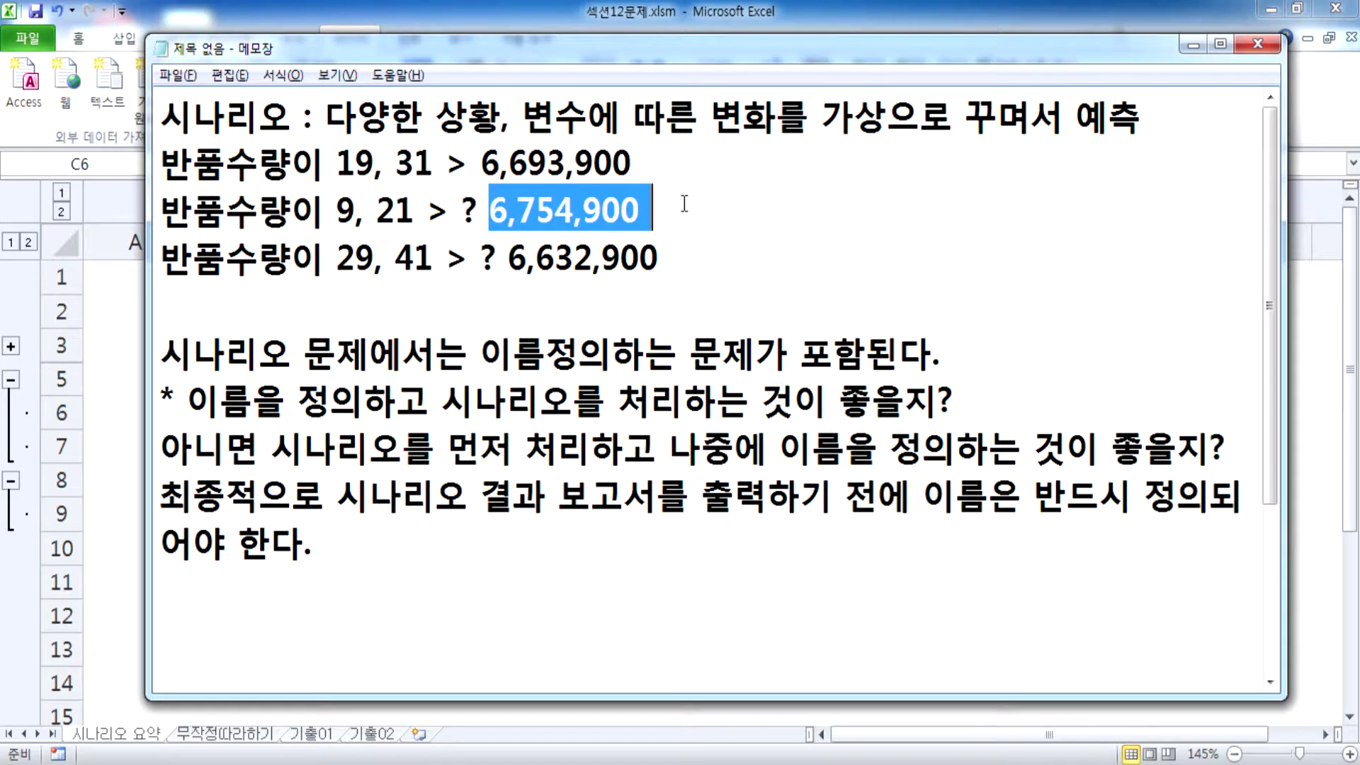
pyautogui.moveTo(211, 272); pyautogui.dragTo(679, 257)
pyautogui.hotkey('alt', 'Tab')
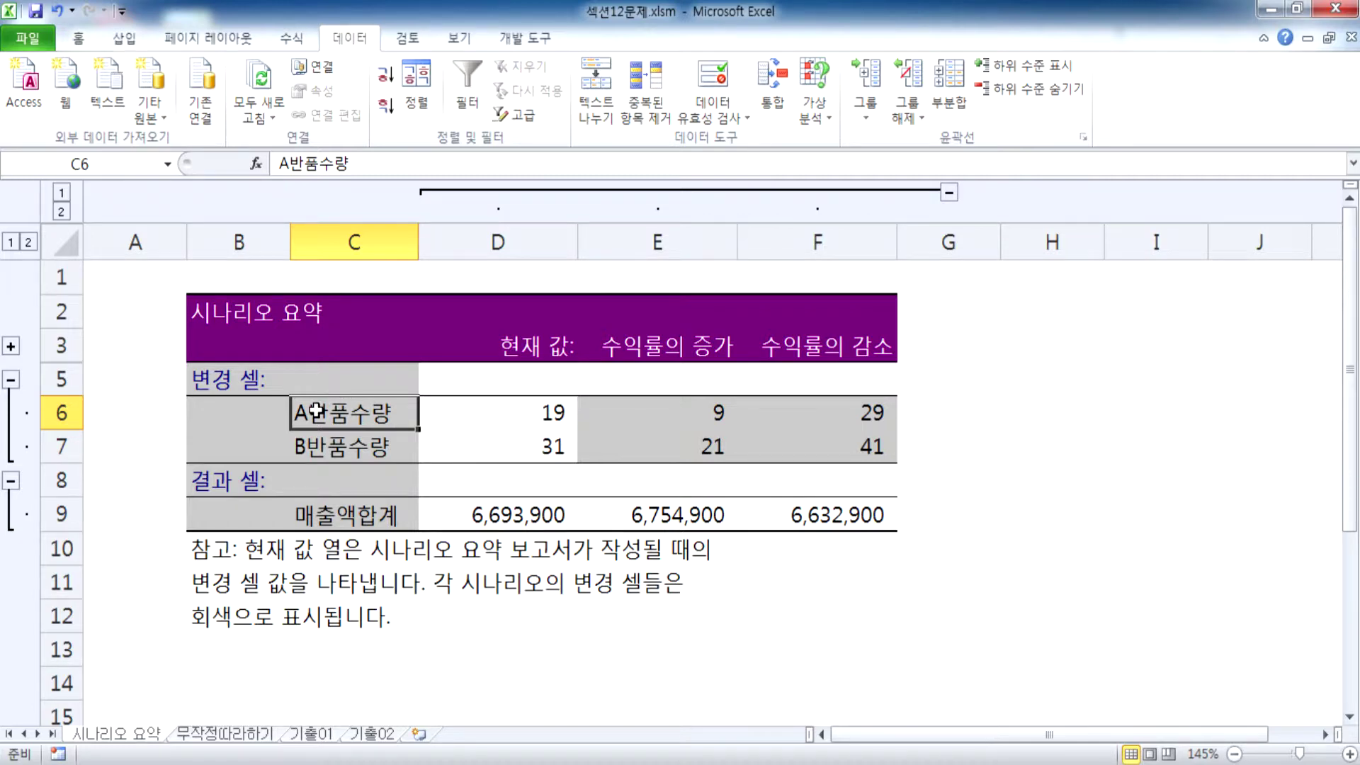
# Examine the changing cell names and the result cell label in the regenerated summary report.
pyautogui.hotkey('alt', 'Tab')
pyautogui.hotkey('alt', 'Tab')
pyautogui.scroll(-2, 354, 425)
pyautogui.scroll(1, 349, 425)
pyautogui.moveTo(338, 311); pyautogui.dragTo(339, 411)
pyautogui.click(354, 312)
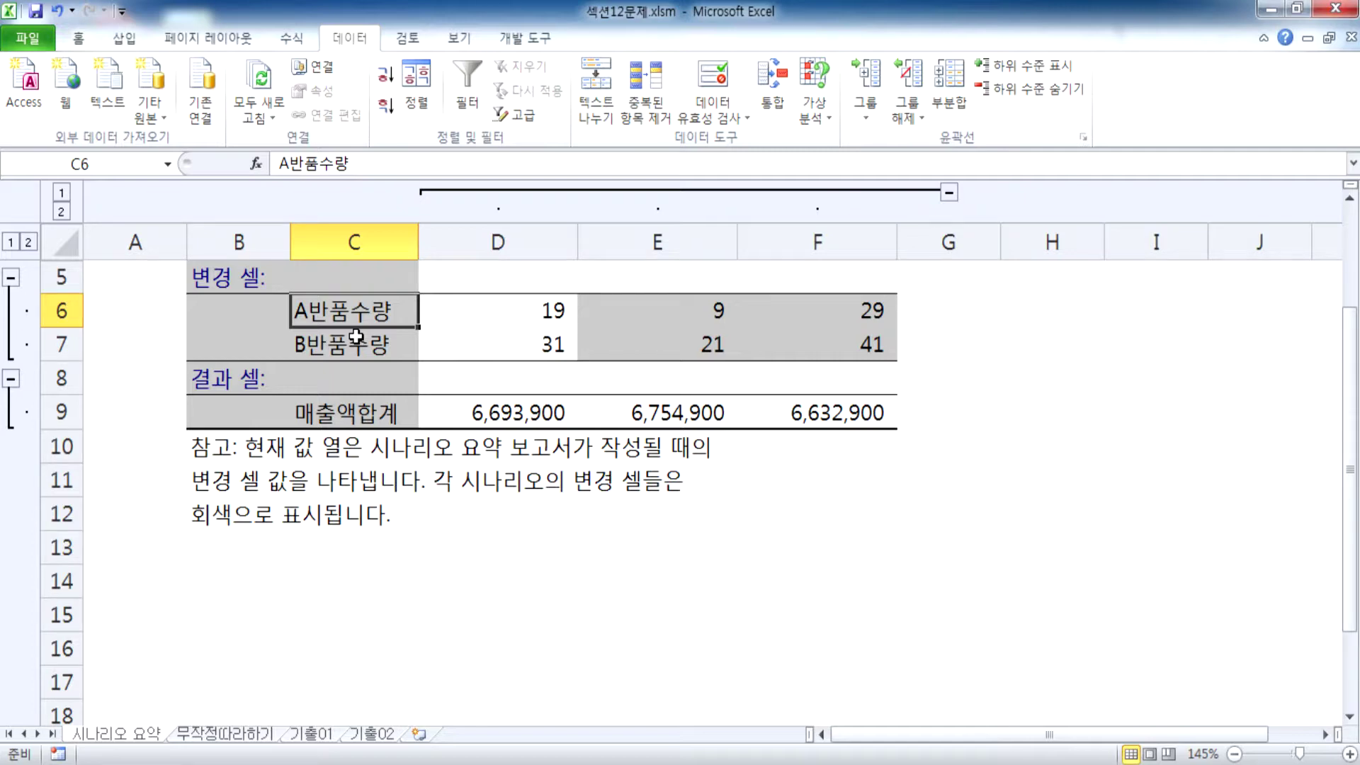
pyautogui.scroll(2, 378, 331)
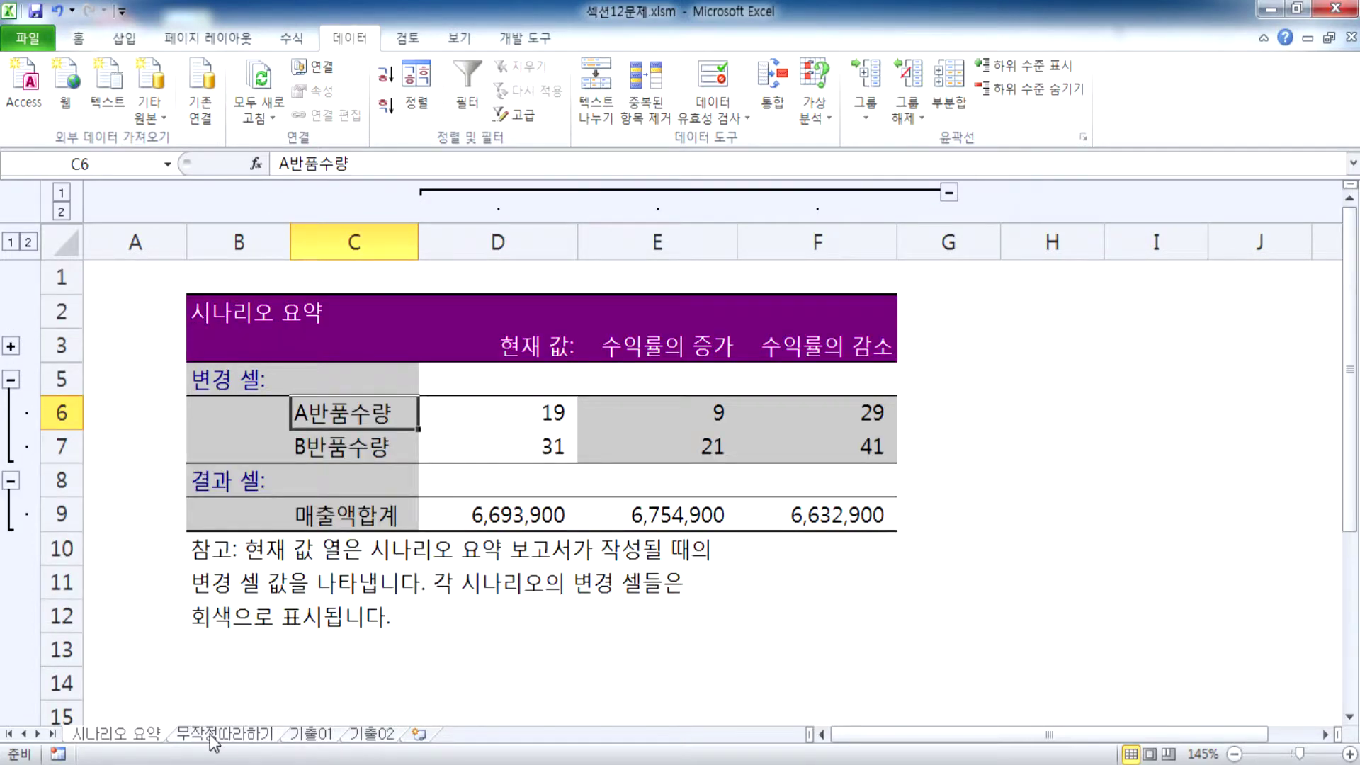
# Examine the changing cells E4:E5 and the result cell H14 on the 무작정따라하기 sheet.
pyautogui.click(213, 734)
pyautogui.scroll(3, 415, 422)
pyautogui.moveTo(514, 342); pyautogui.dragTo(504, 376)
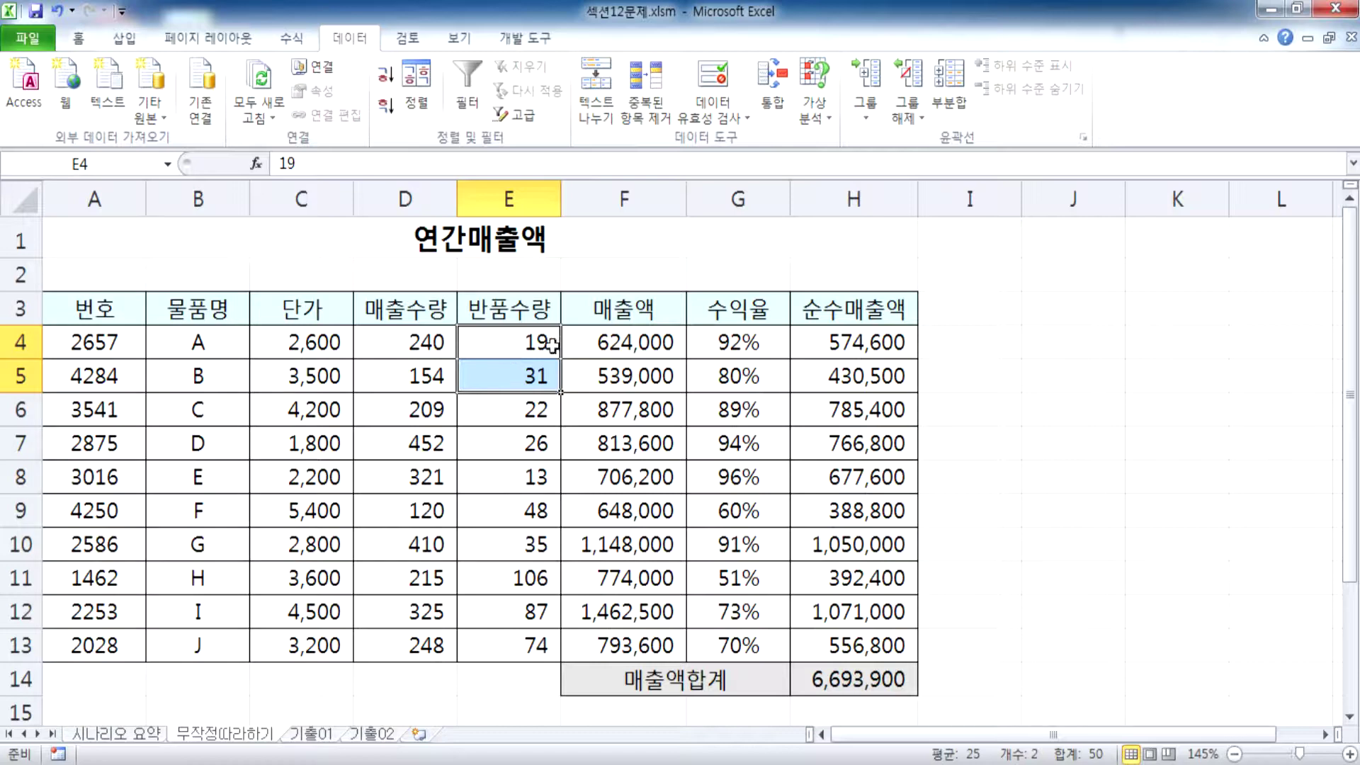
pyautogui.scroll(-2, 836, 577)
pyautogui.click(852, 477)
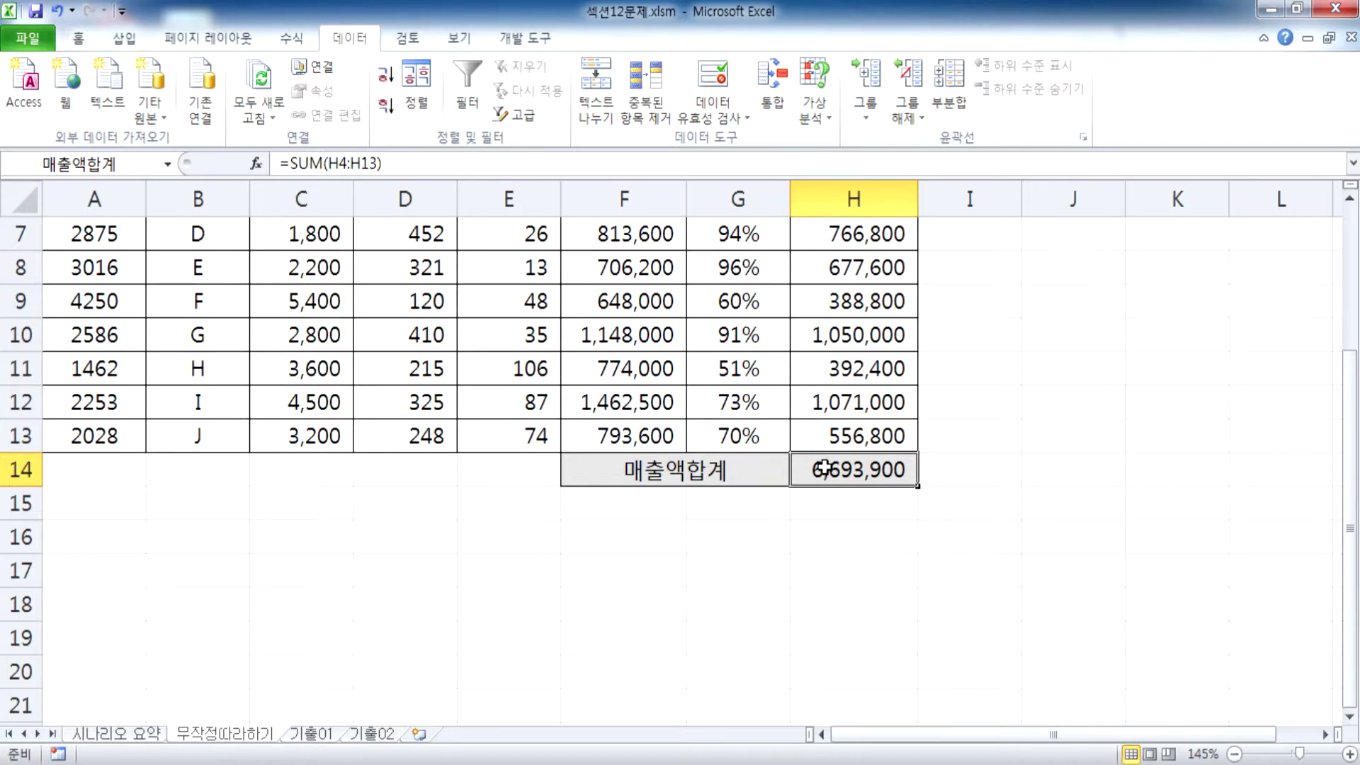
pyautogui.scroll(2, 692, 394)
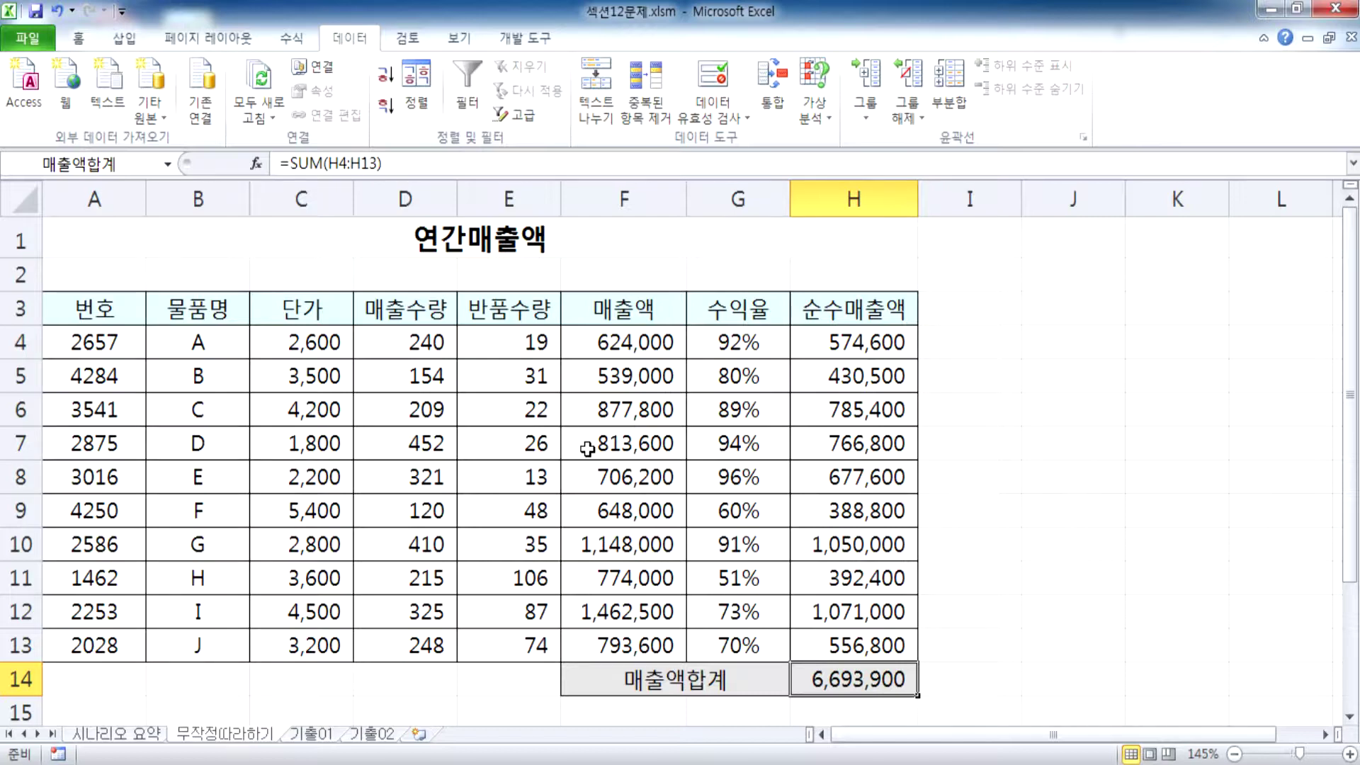
pyautogui.moveTo(534, 342); pyautogui.dragTo(536, 376)
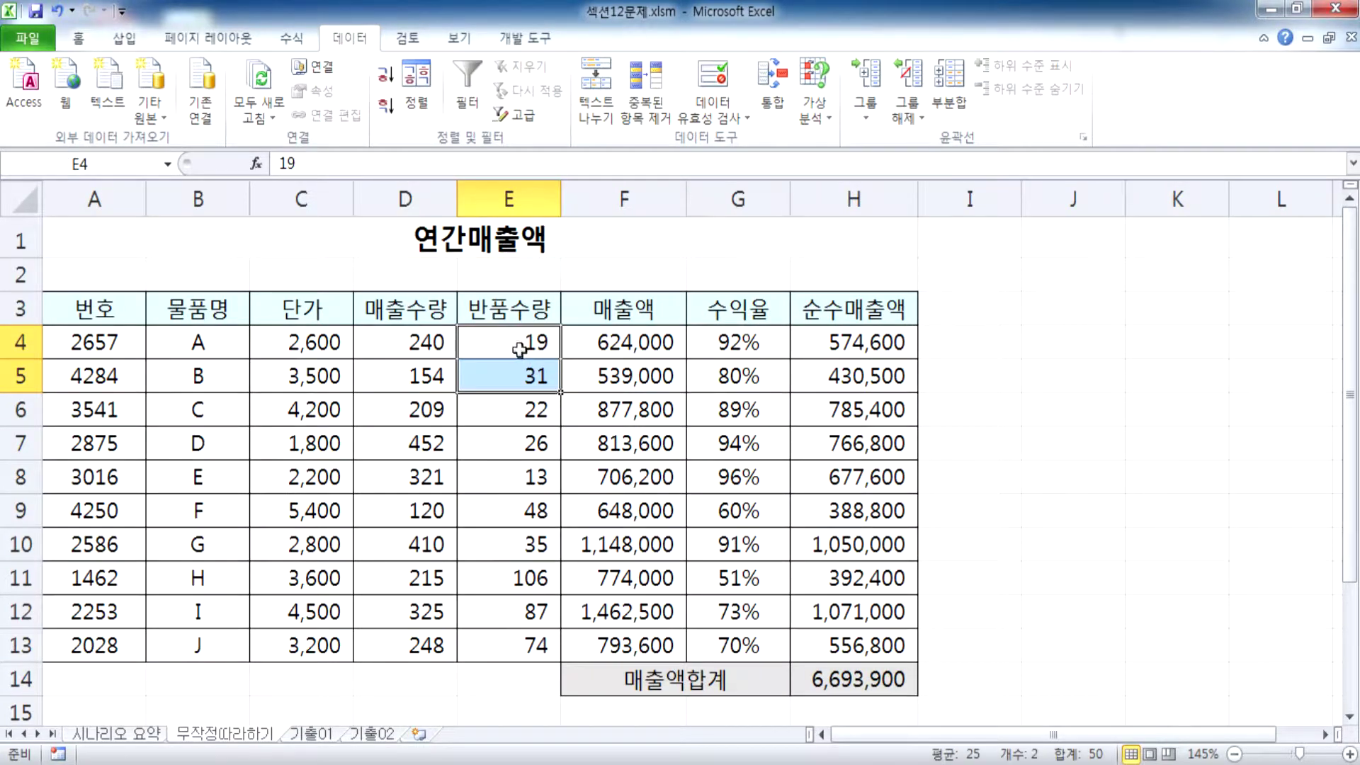
pyautogui.click(514, 342)
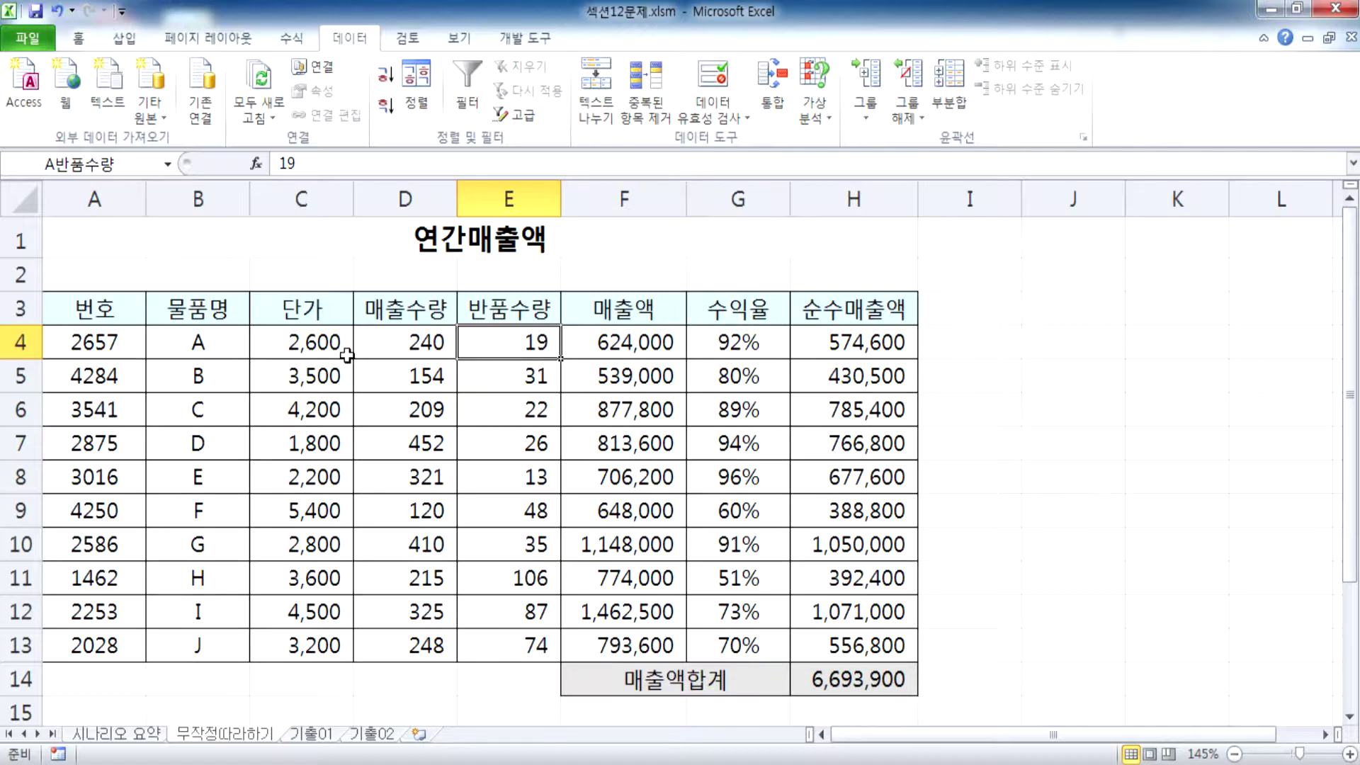
# Define the name A단가 for product A's unit price in cell C4.
pyautogui.click(306, 345)
pyautogui.click(121, 164)
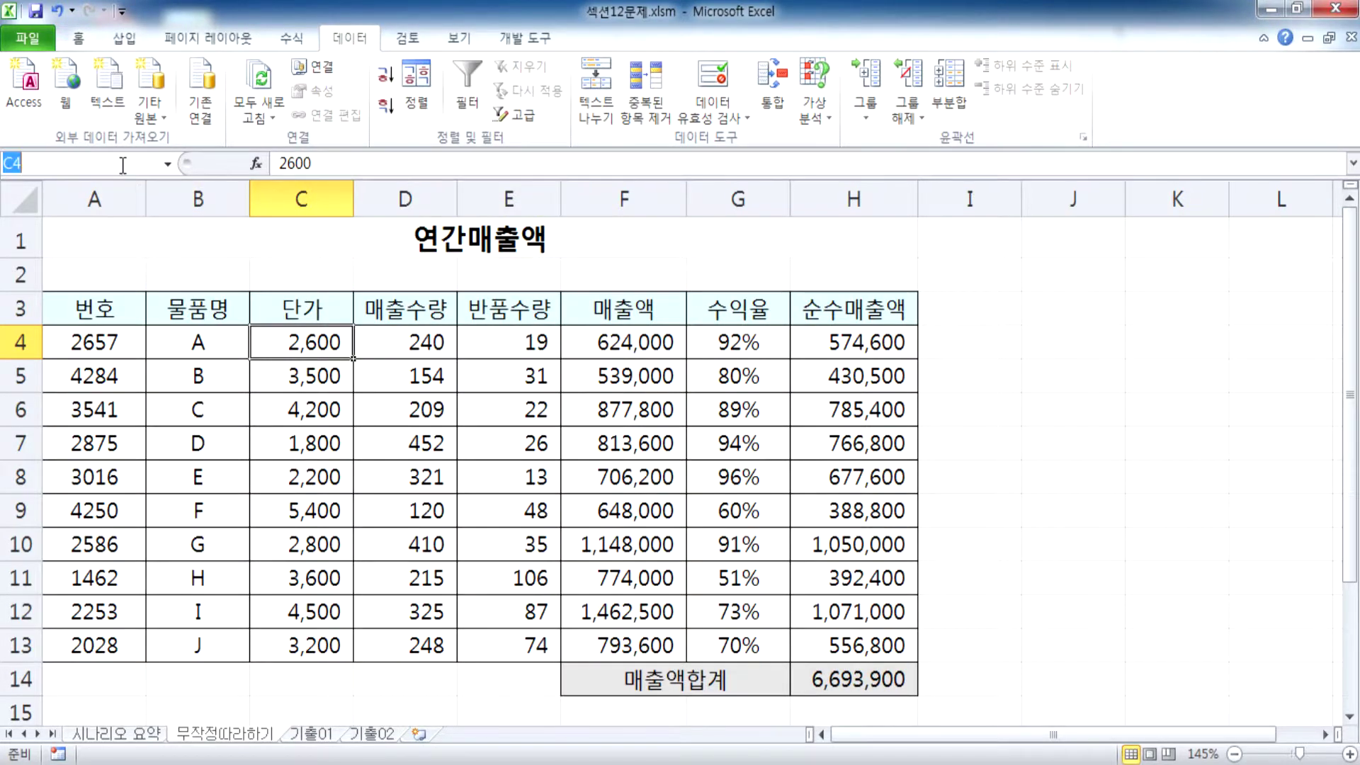
pyautogui.write('A단가')
pyautogui.press('Return')
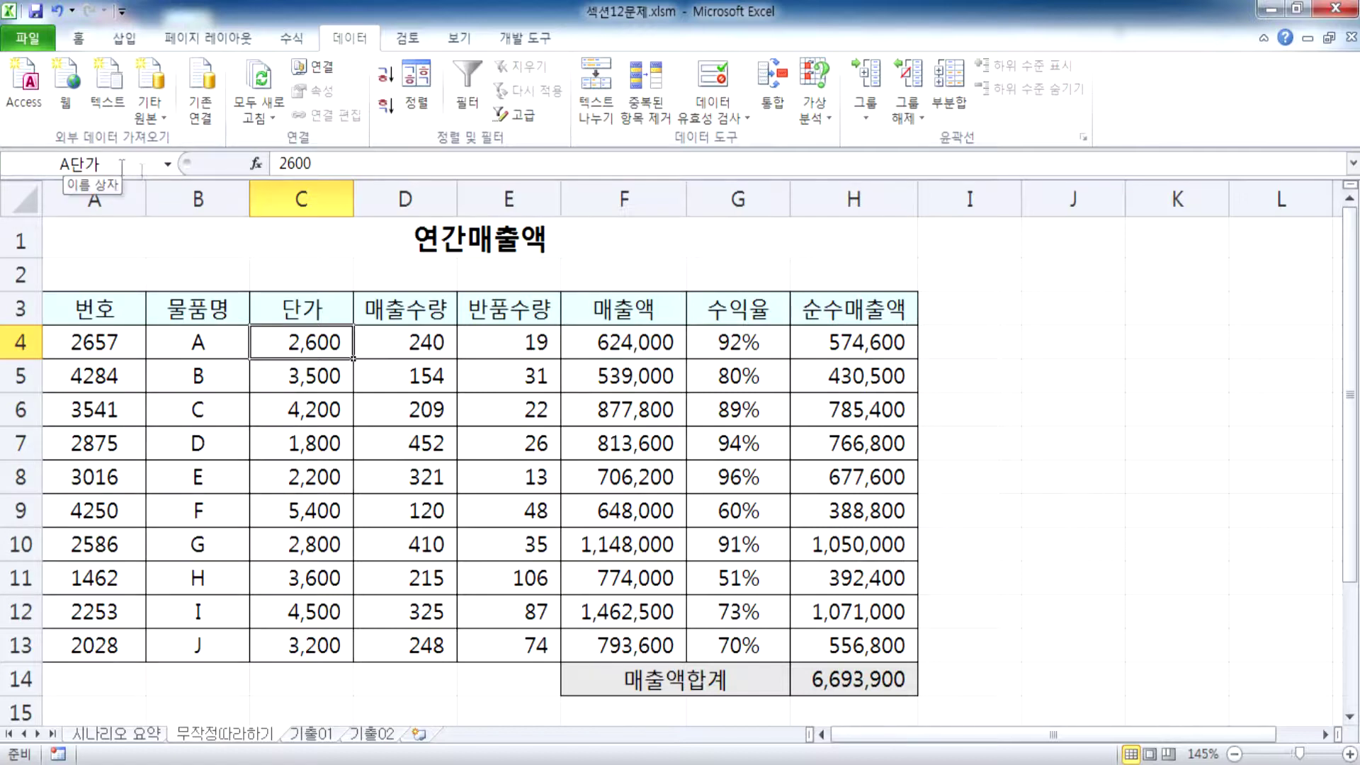
pyautogui.click(126, 164)
pyautogui.click(108, 169)
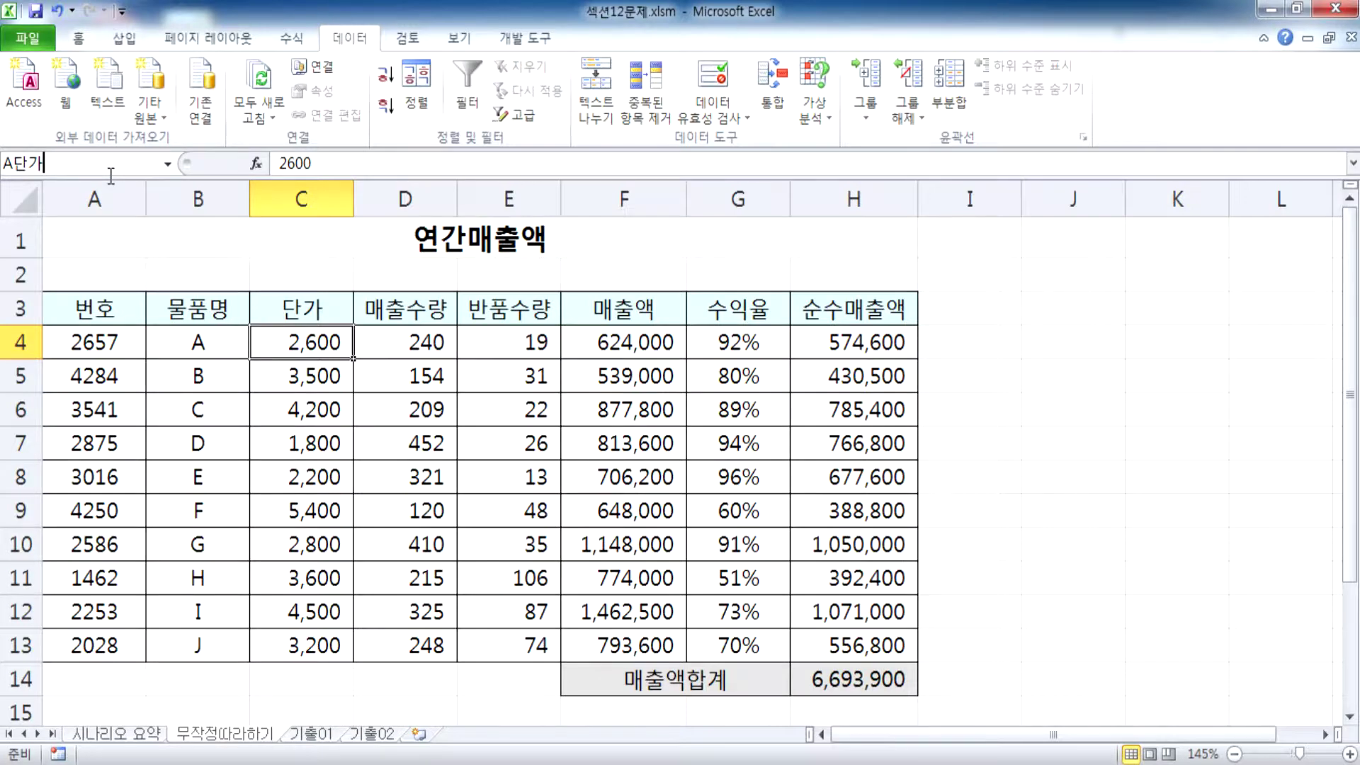
pyautogui.press('Escape')
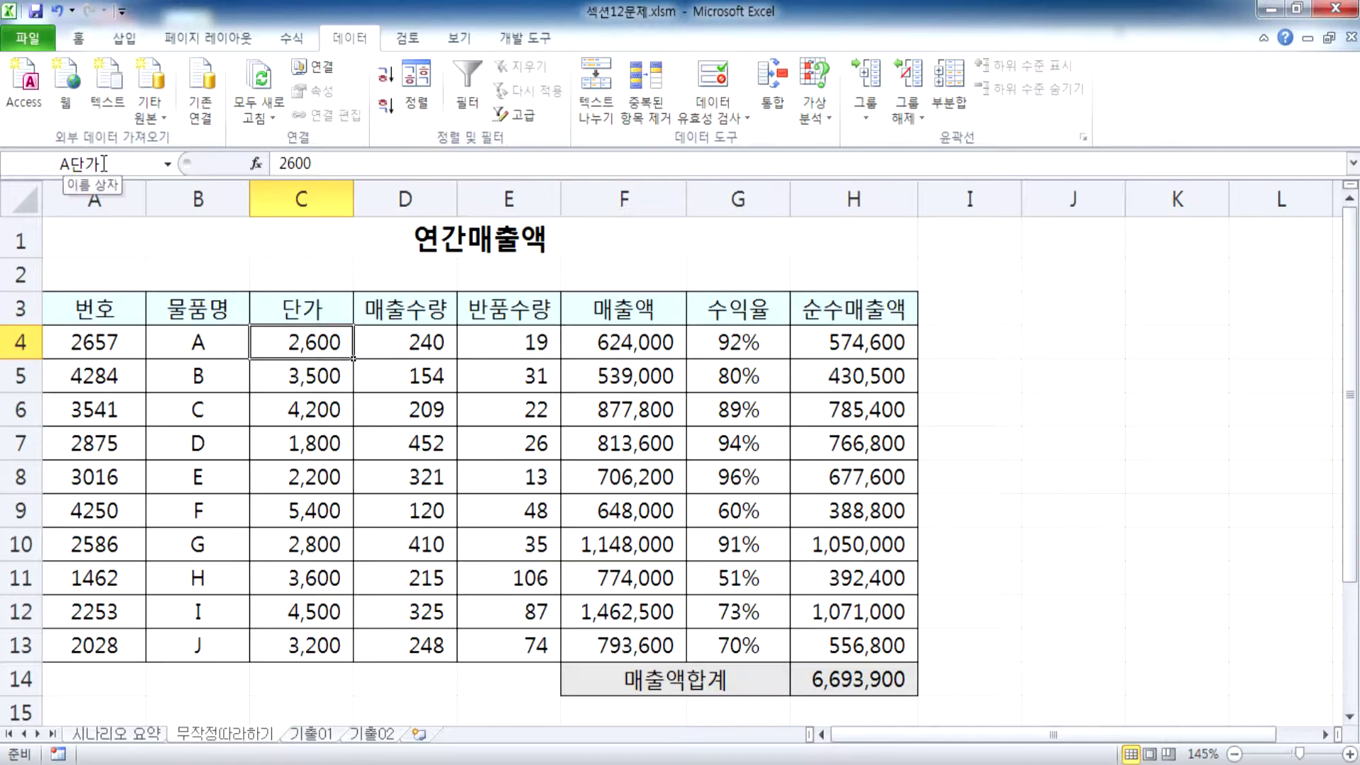
# Check the defined names by going to A반품수량, B반품수량 and 매출액합계 in turn.
pyautogui.click(167, 164)
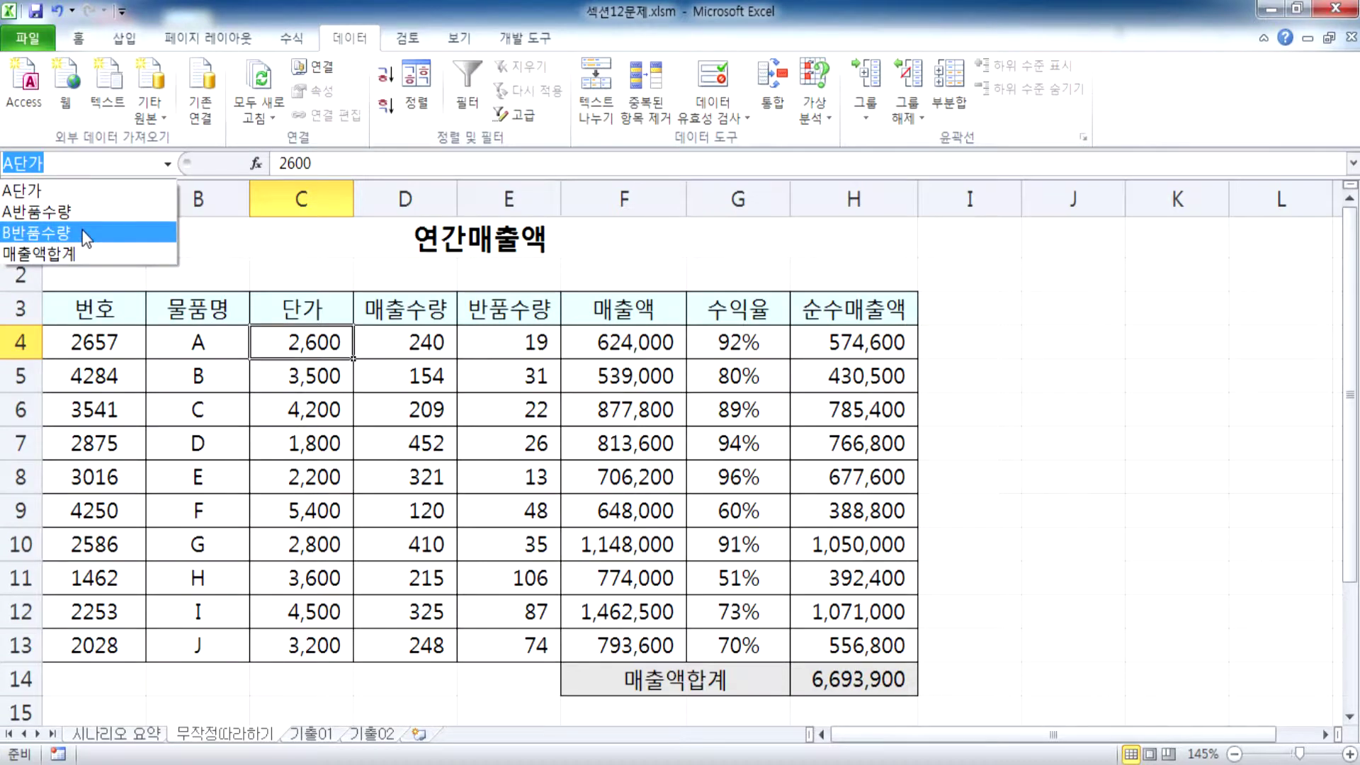
pyautogui.click(42, 211)
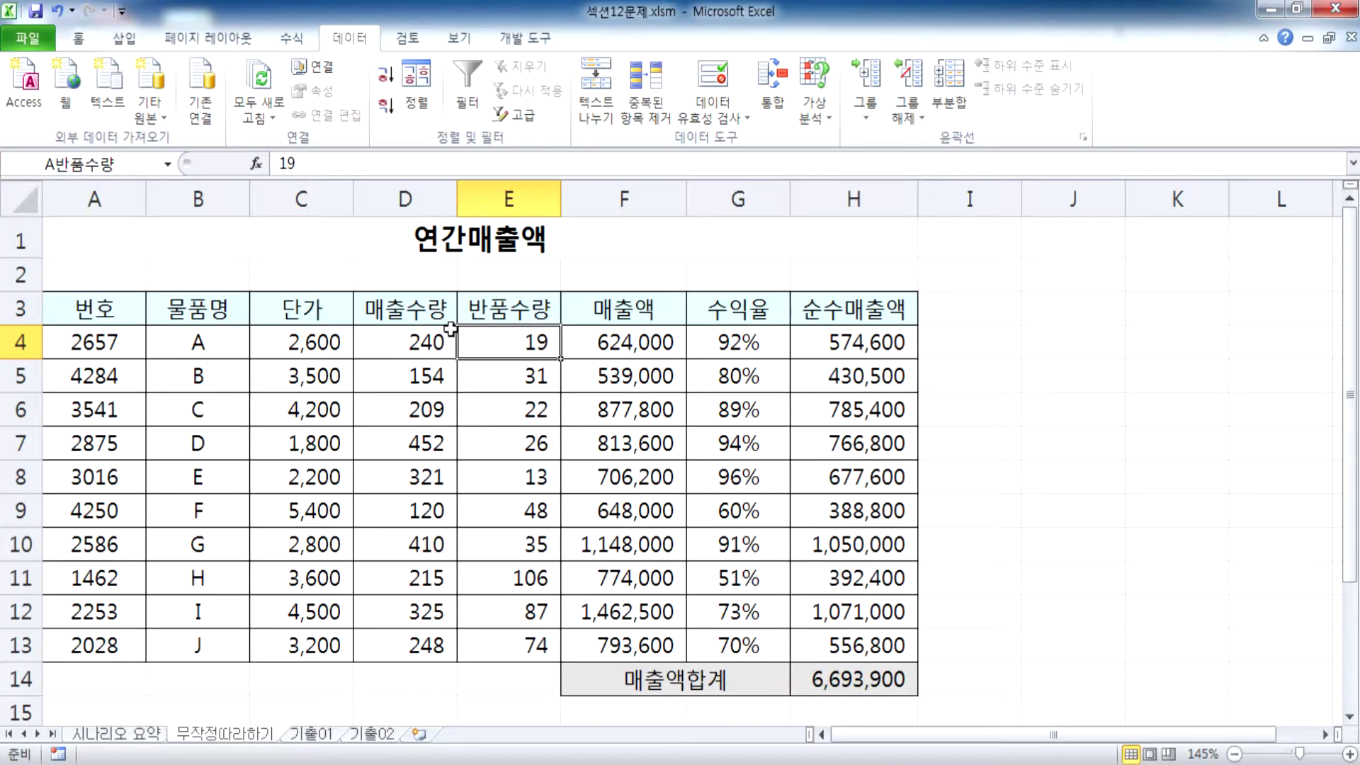
pyautogui.click(168, 164)
pyautogui.click(100, 224)
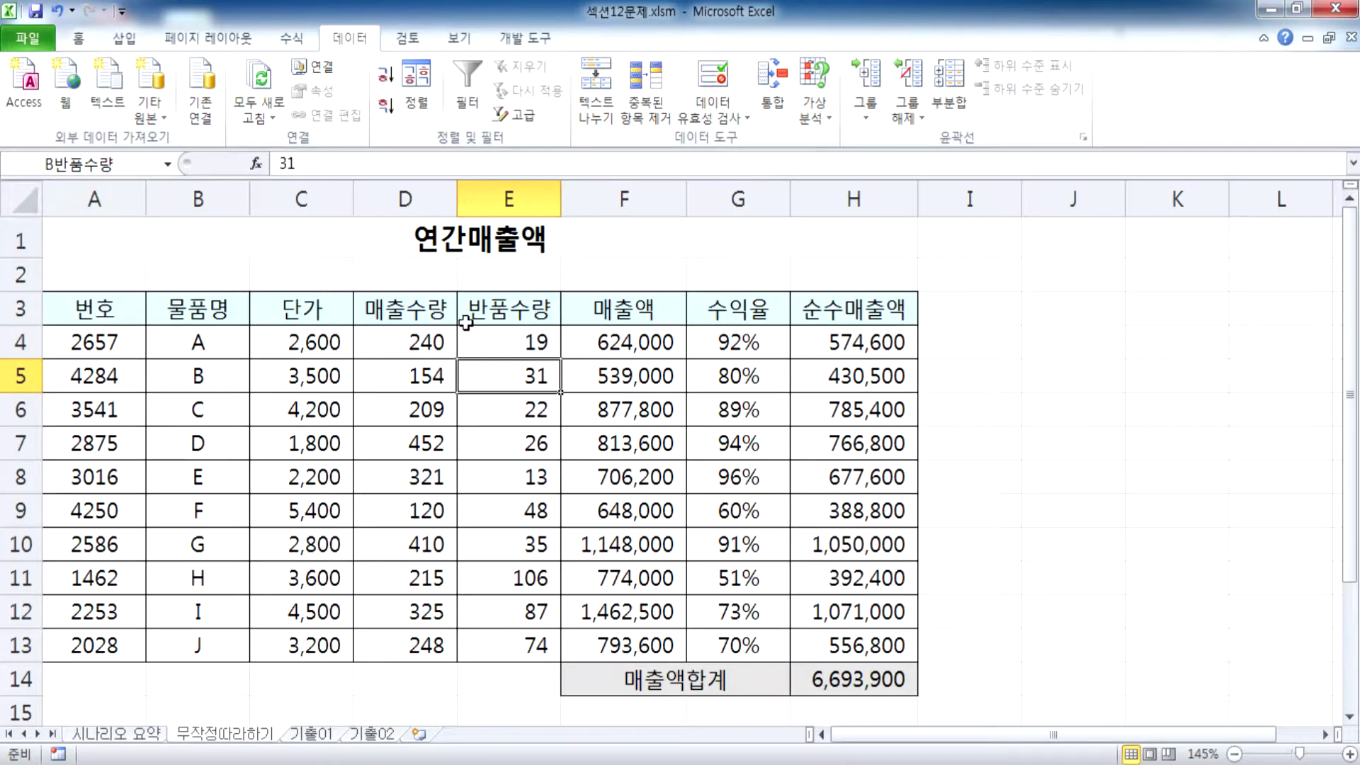
pyautogui.click(167, 164)
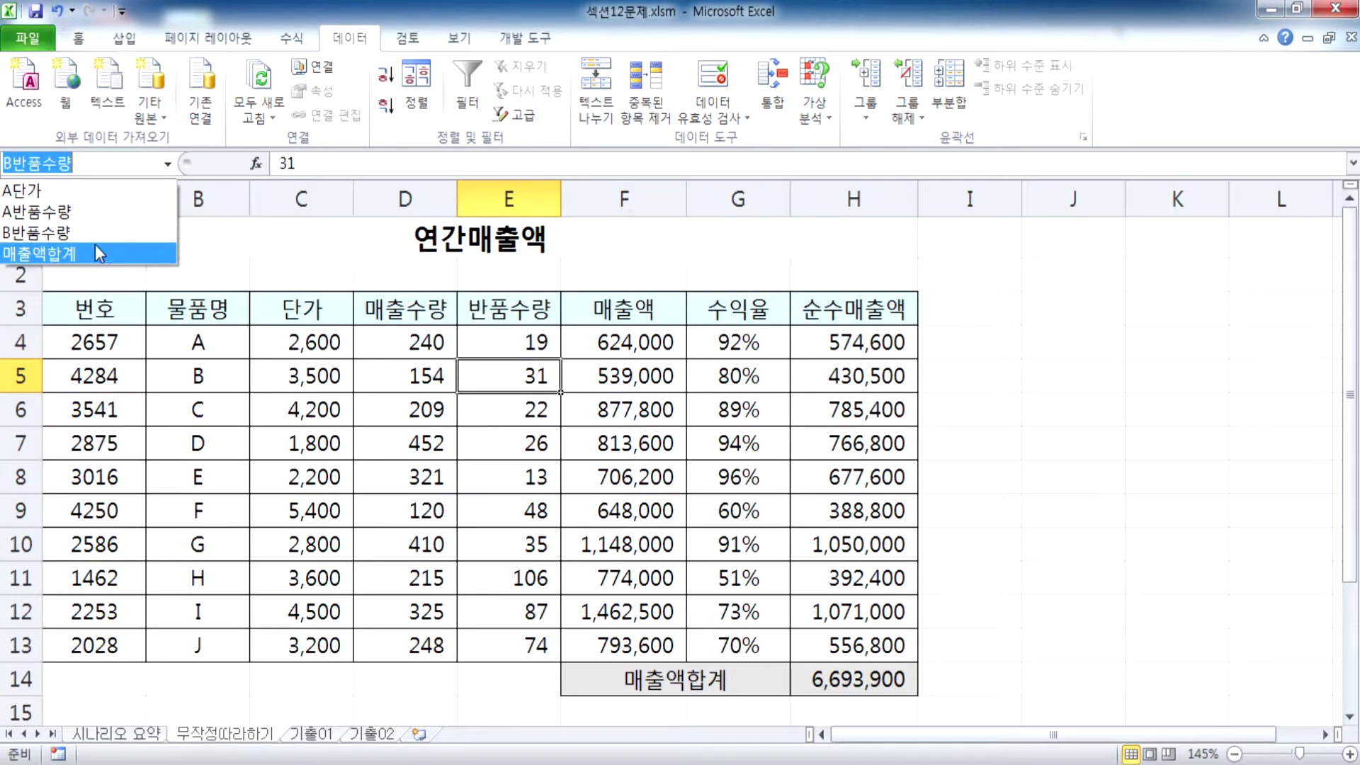
pyautogui.click(95, 242)
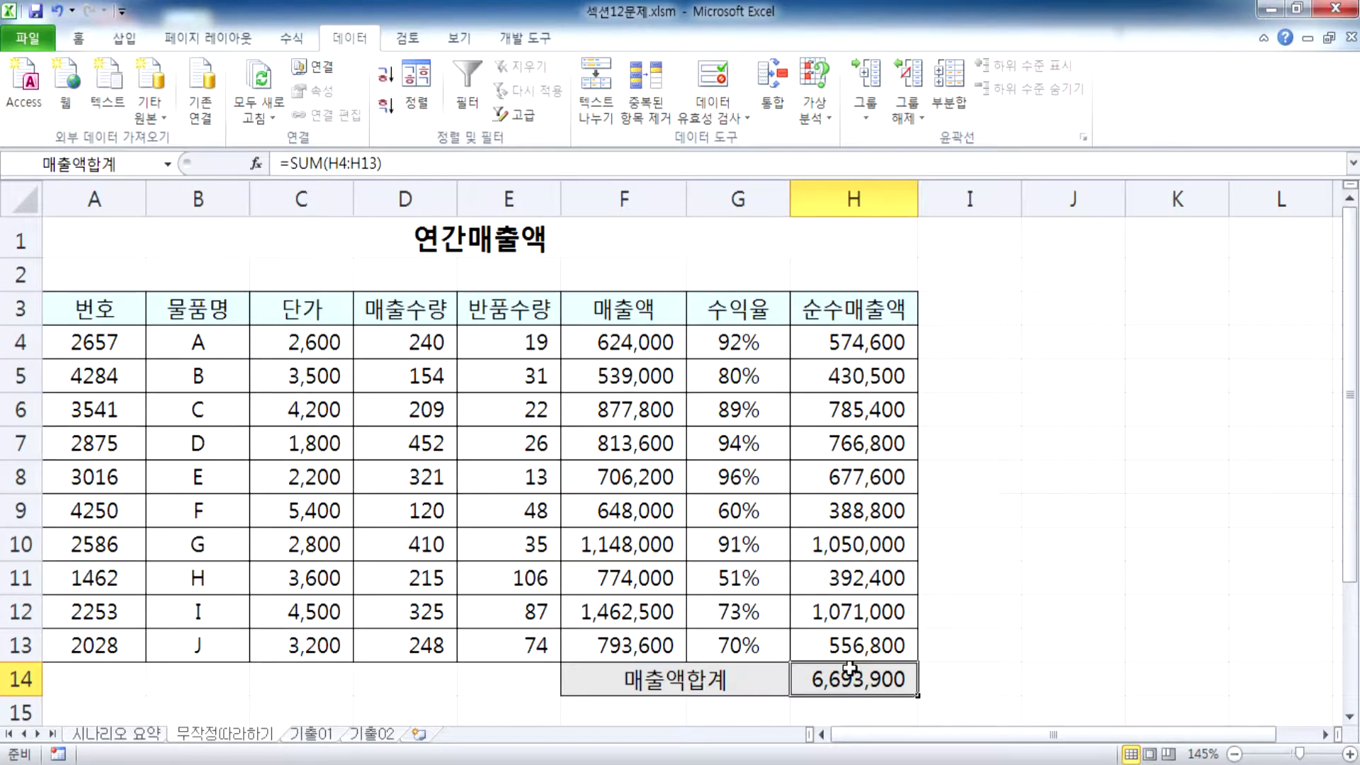
# Define the name 매출수량 for the sales quantities in cells D4:D13.
pyautogui.moveTo(502, 339); pyautogui.dragTo(507, 482)
pyautogui.moveTo(411, 339); pyautogui.dragTo(418, 646)
pyautogui.click(117, 163)
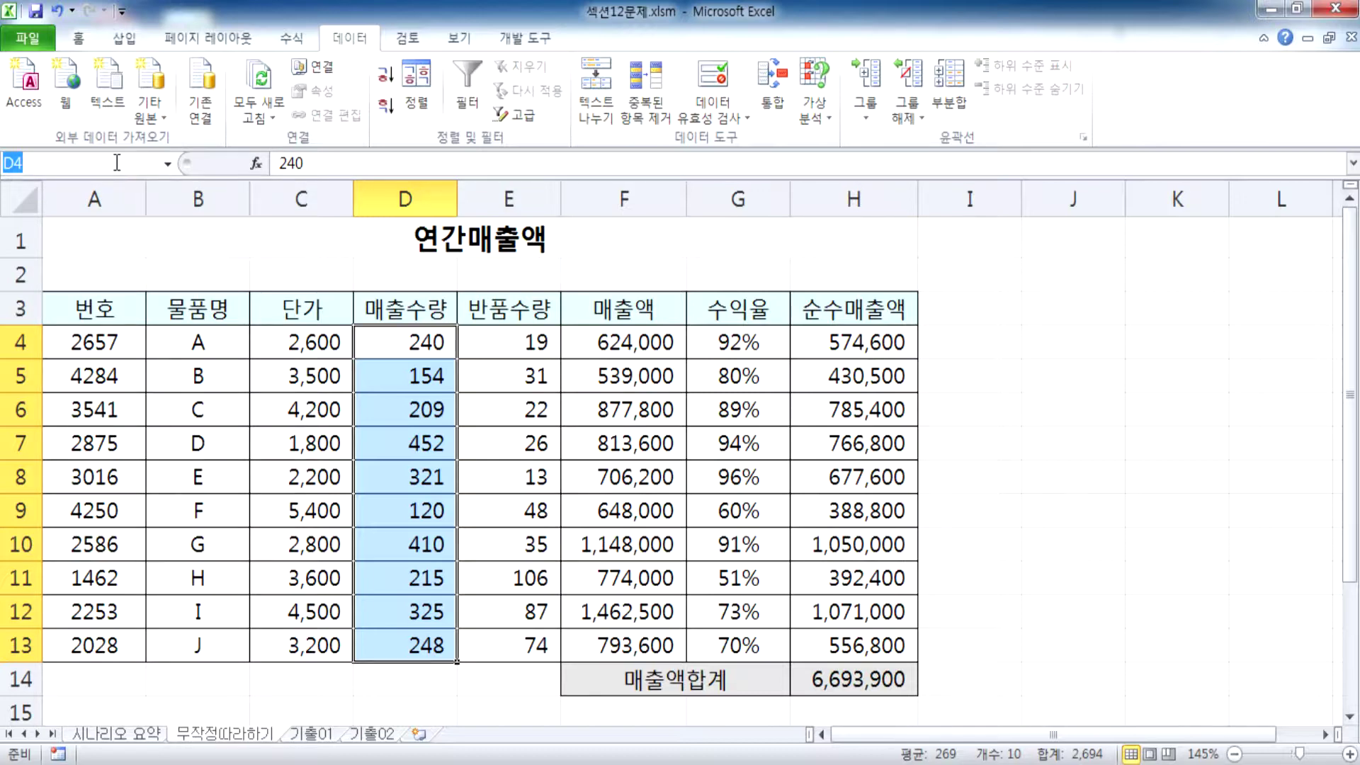
pyautogui.write('매출수랴ㅇ')
pyautogui.press('Return')
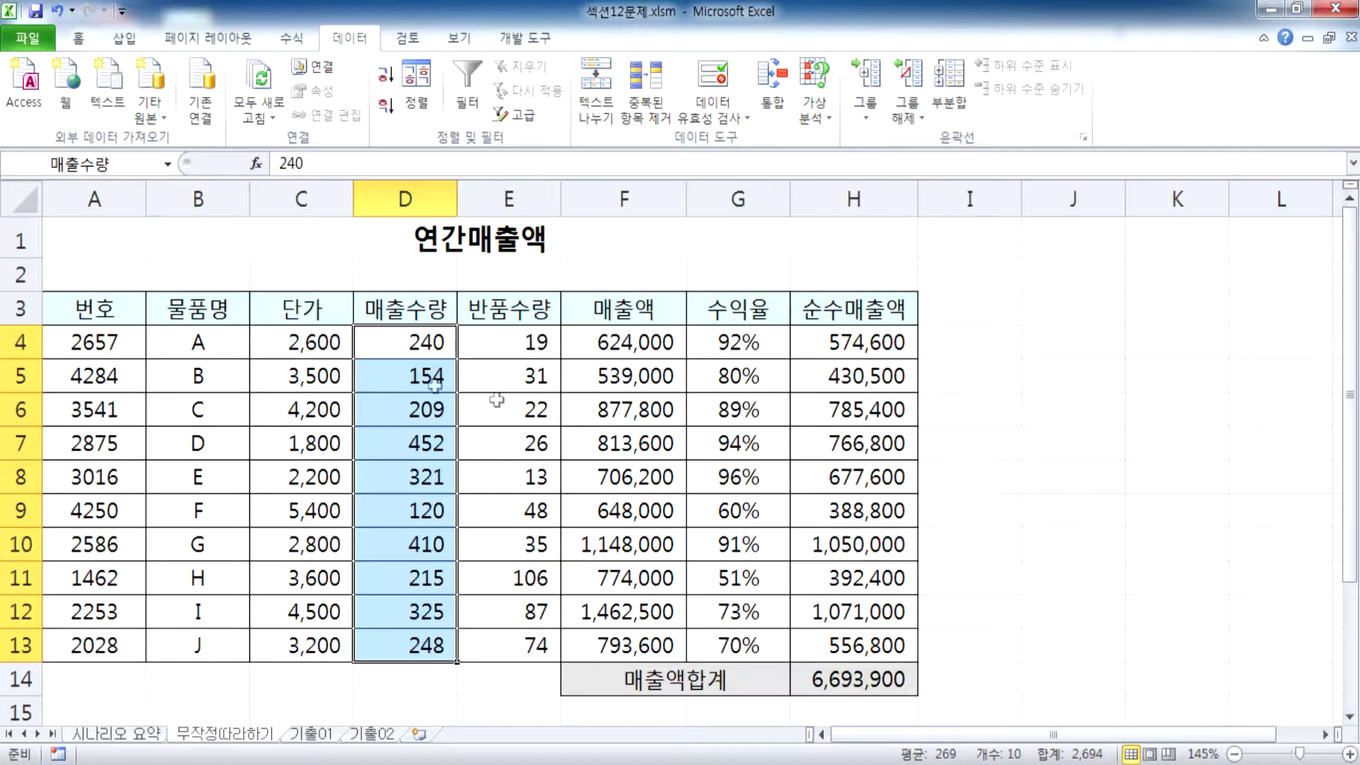
# Check the range name by going to 매출수량 from another cell.
pyautogui.click(636, 401)
pyautogui.click(168, 164)
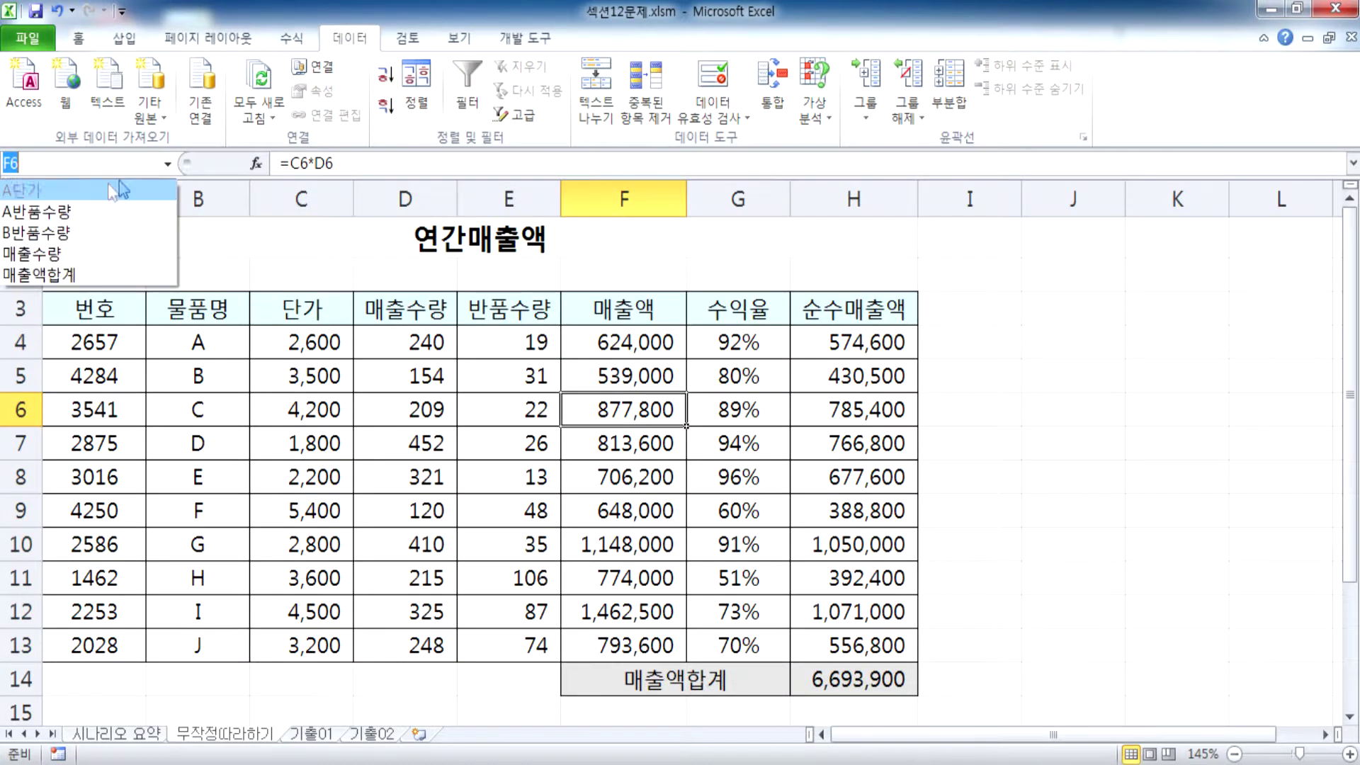
pyautogui.click(64, 241)
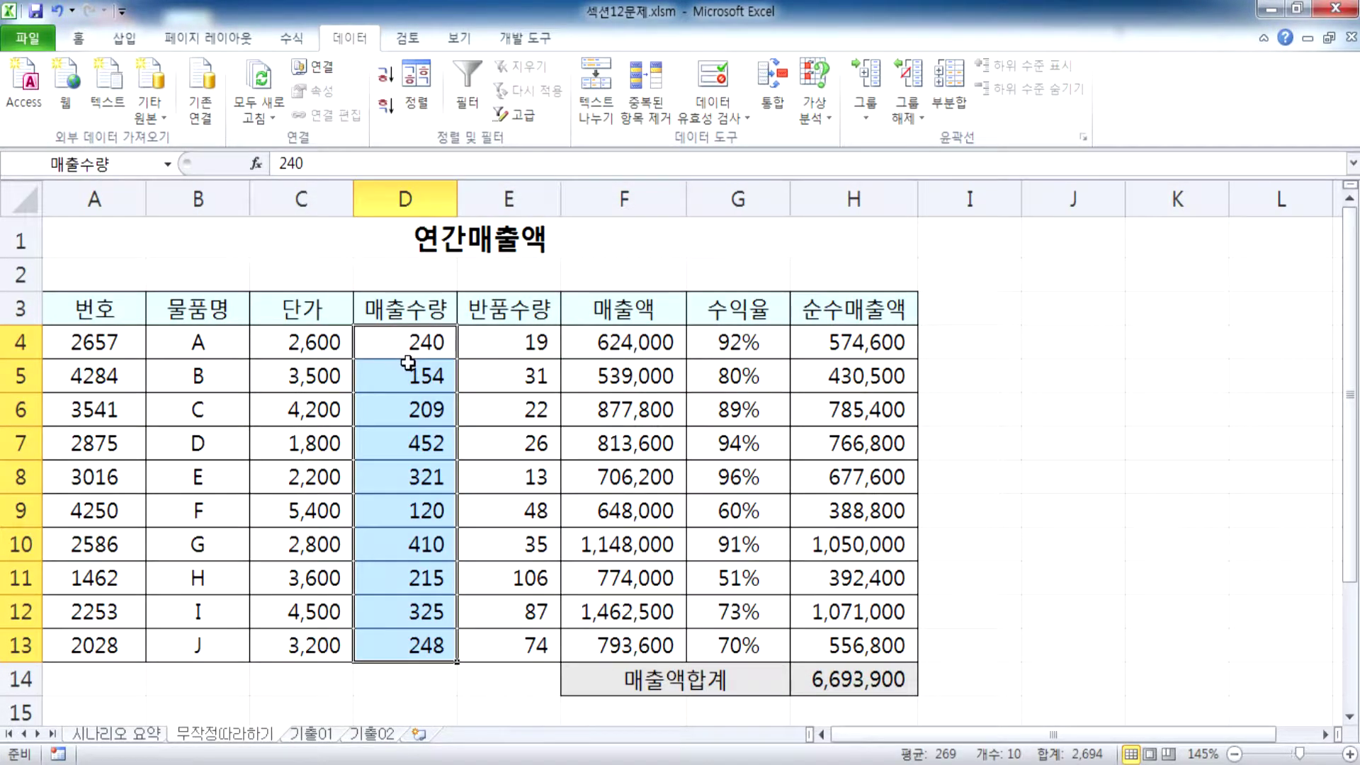
# Enter =SUM(매출수량) in cell I1 and check which range the formula refers to.
pyautogui.moveTo(839, 238); pyautogui.dragTo(1004, 248)
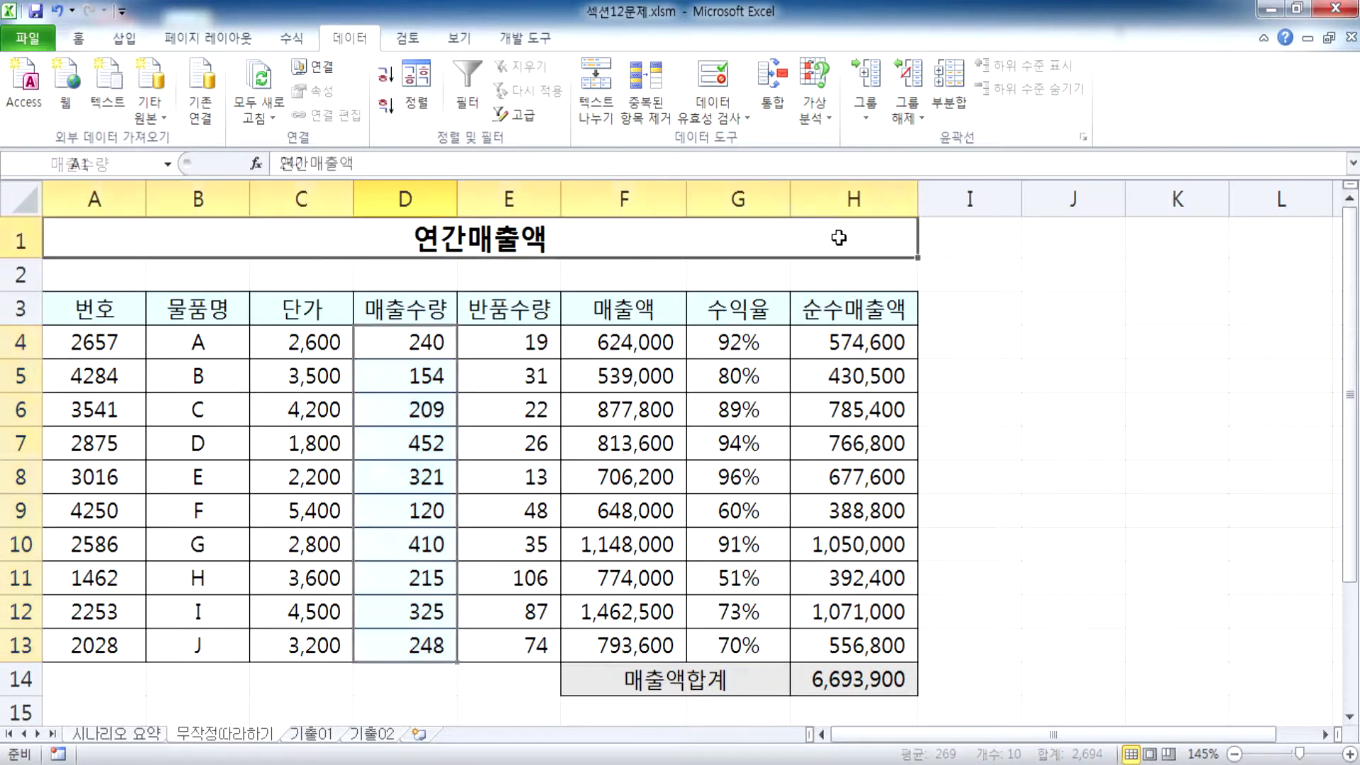
pyautogui.click(1005, 248)
pyautogui.write('=su')
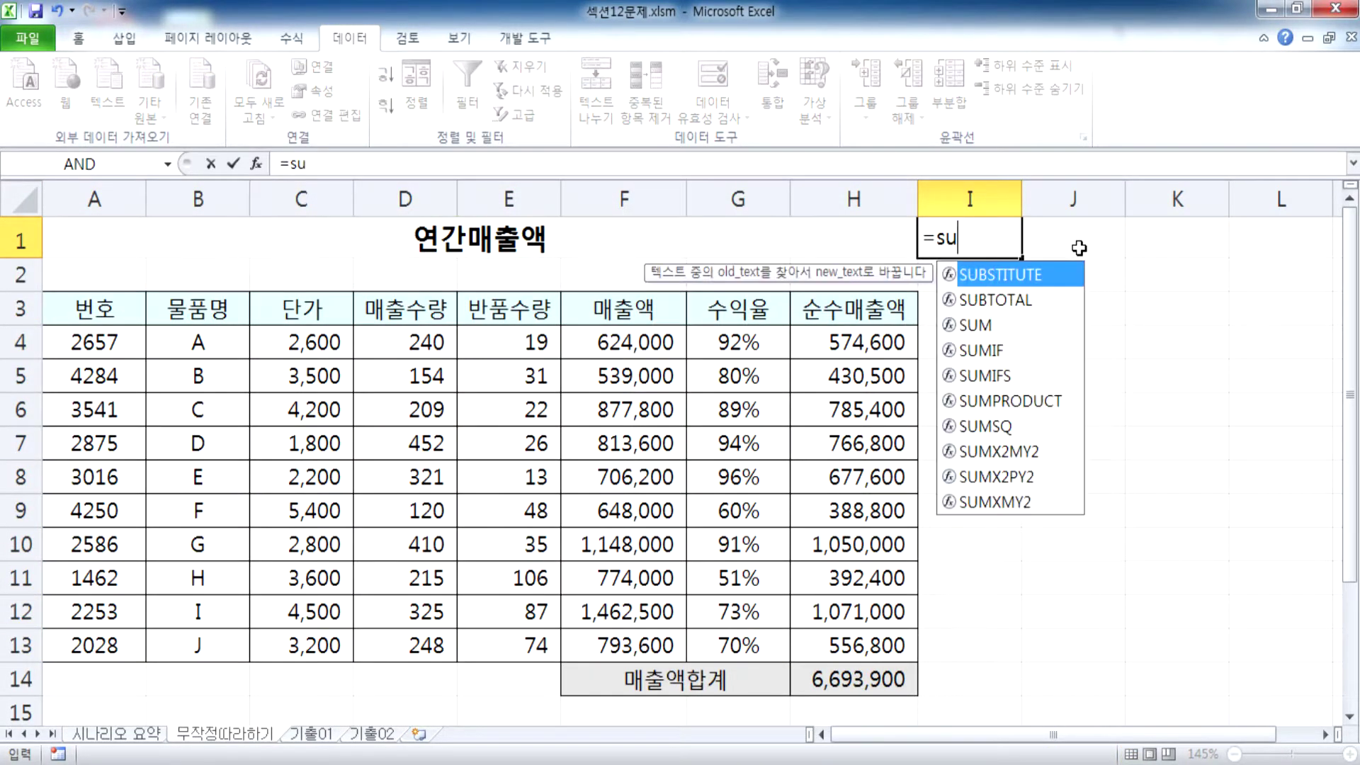
pyautogui.write('m(매출수량')
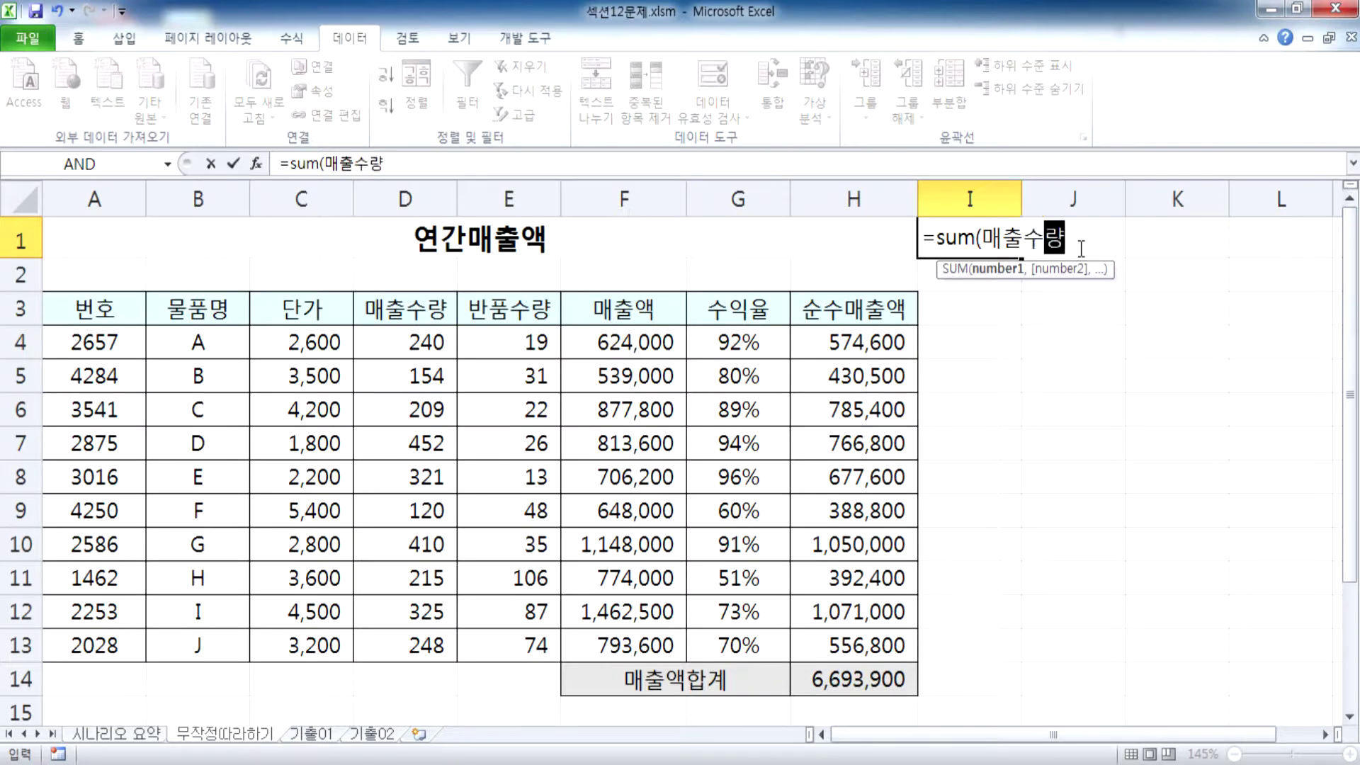
pyautogui.press('Return')
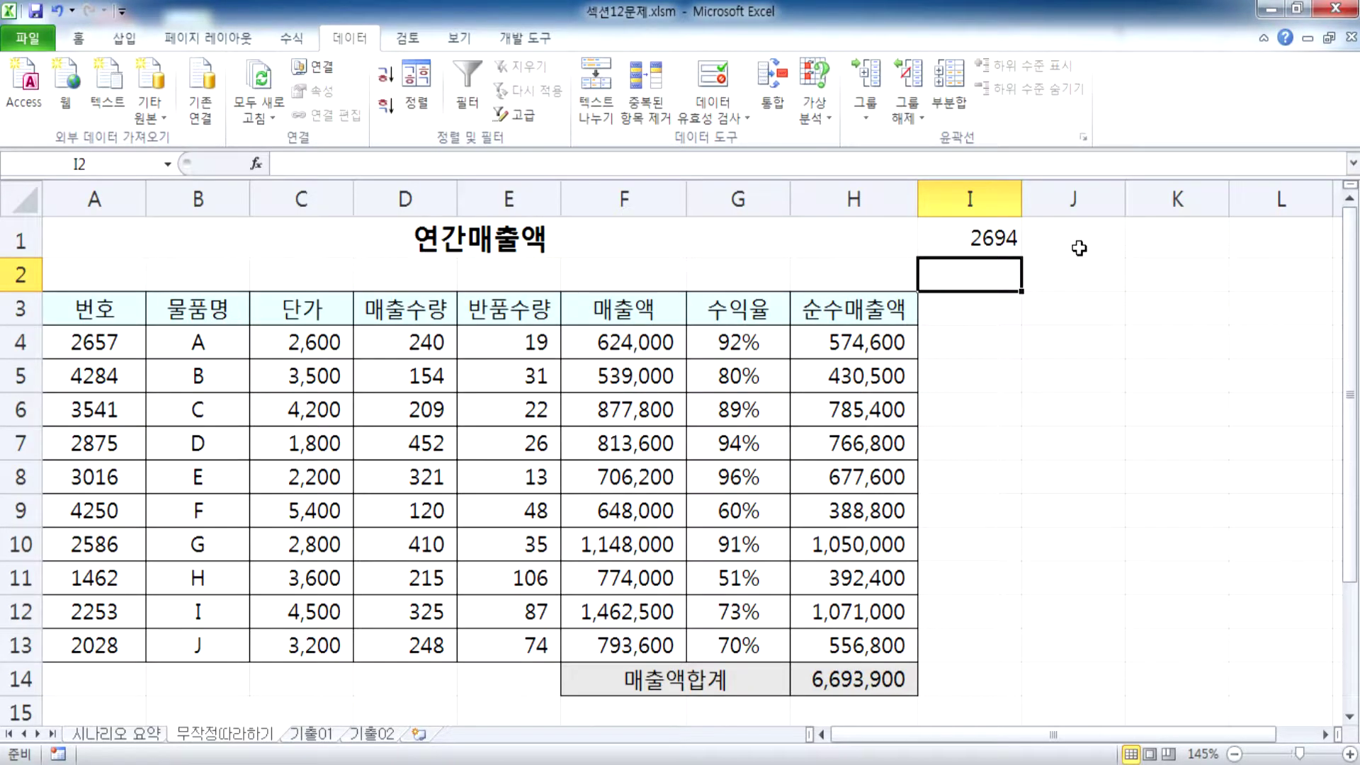
pyautogui.doubleClick(920, 239)
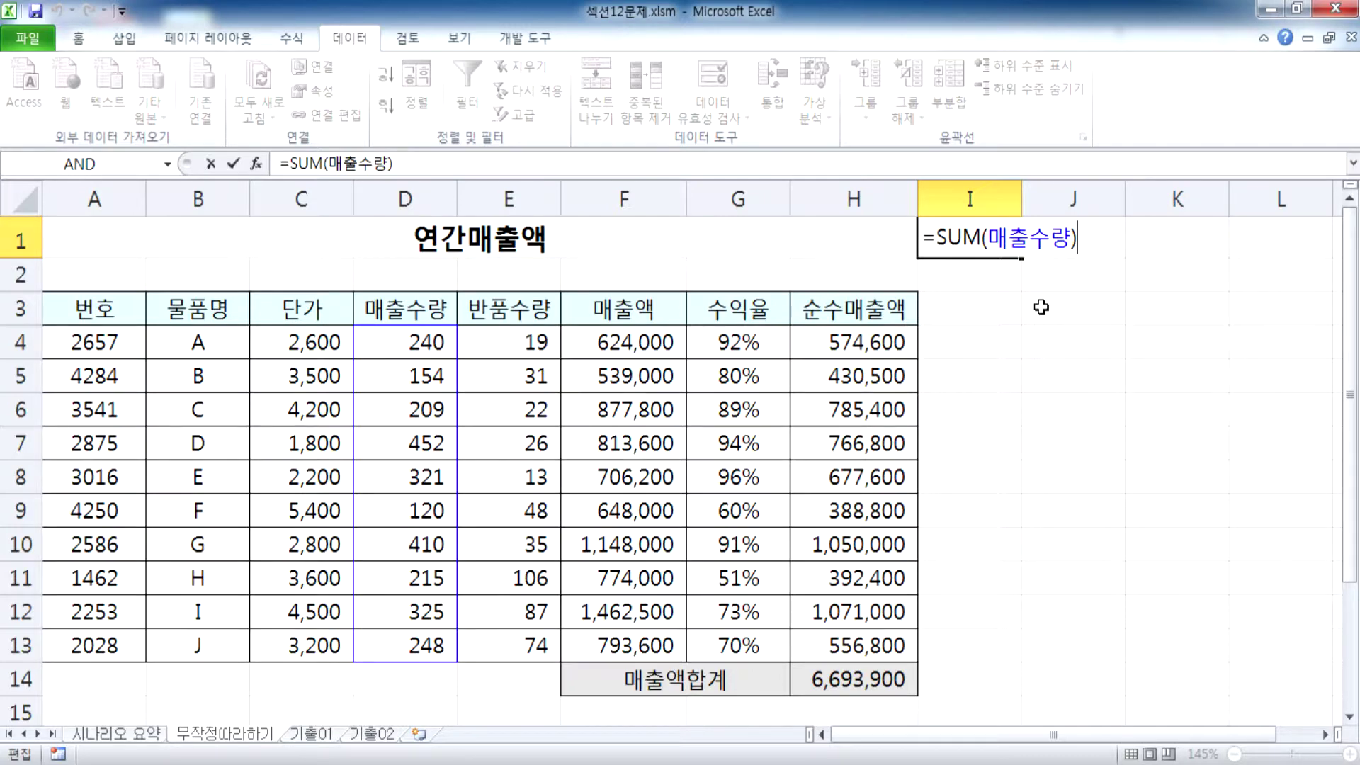
pyautogui.press('Return')
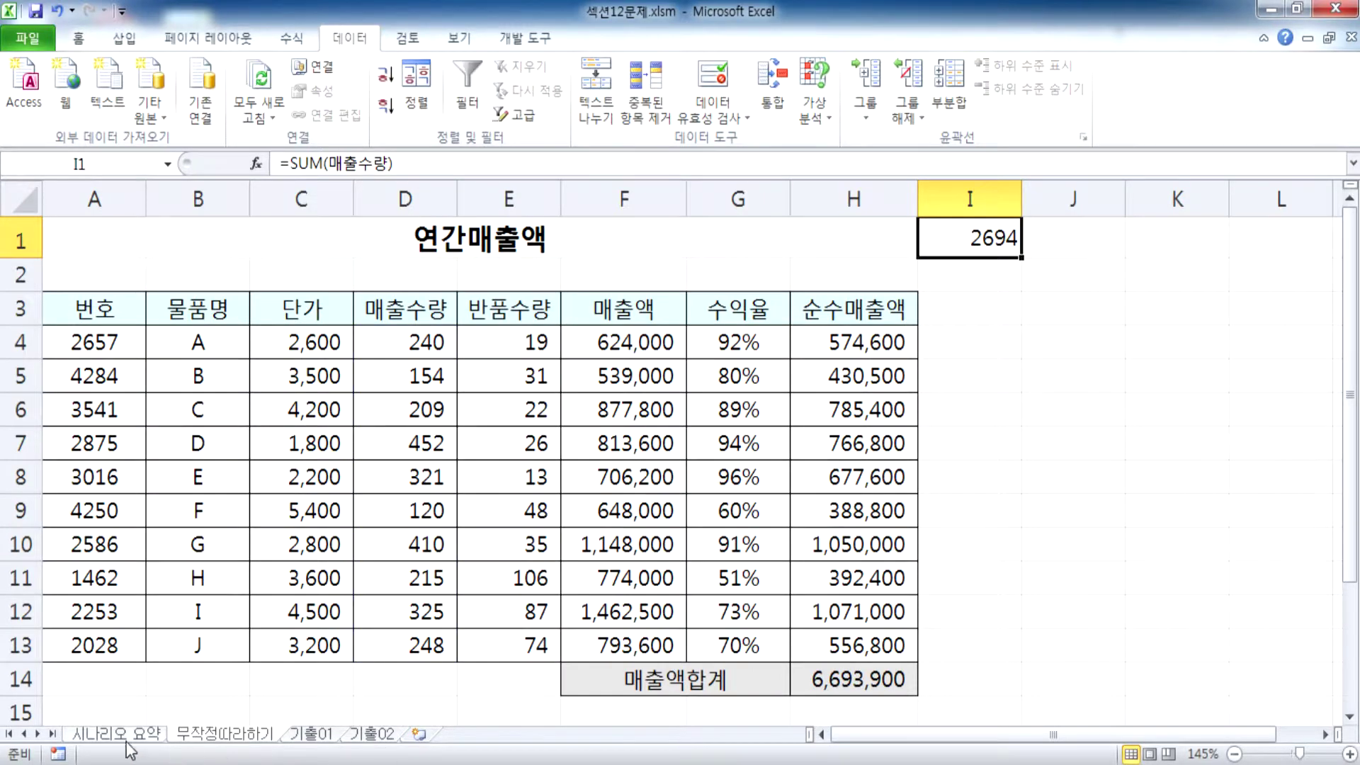
# Compare the cell names in the 시나리오 요약 report with the data on the 무작정따라하기 sheet.
pyautogui.click(117, 733)
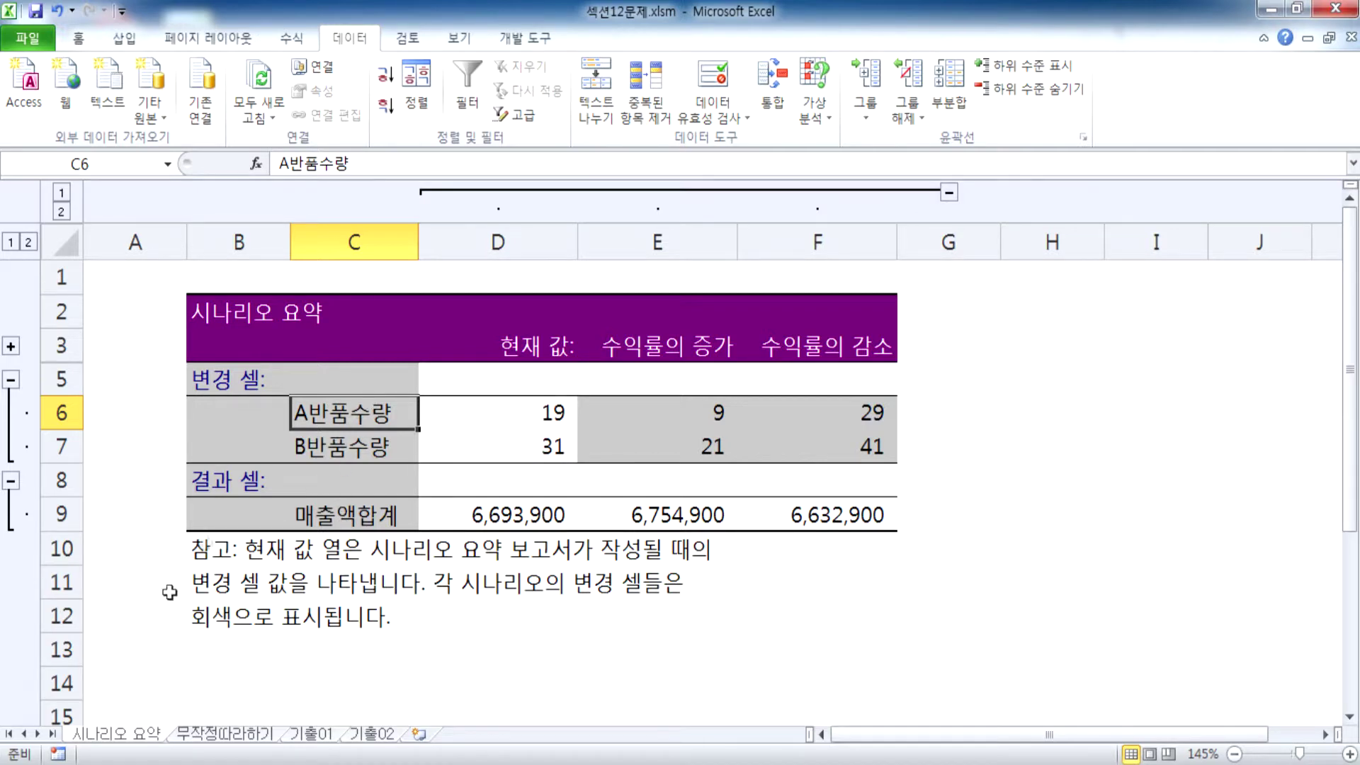
pyautogui.click(223, 733)
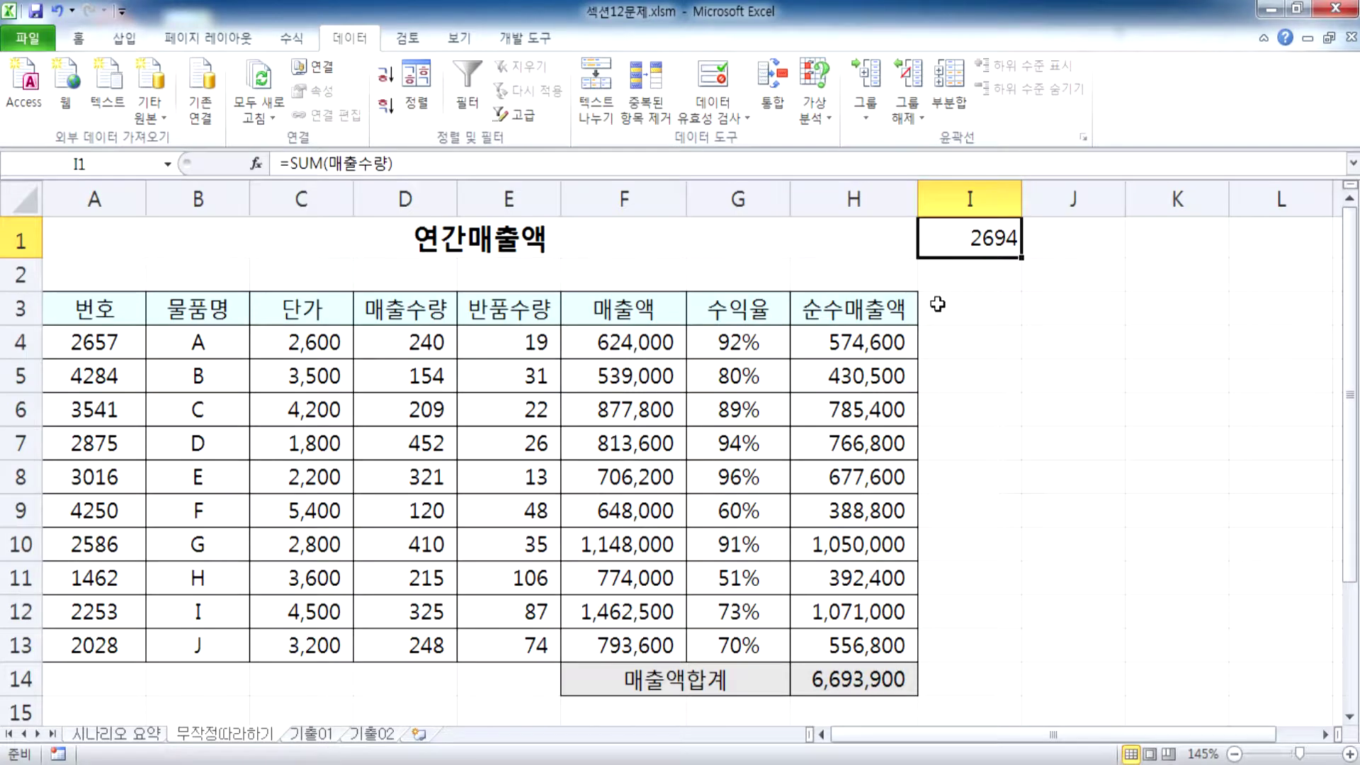
pyautogui.click(129, 733)
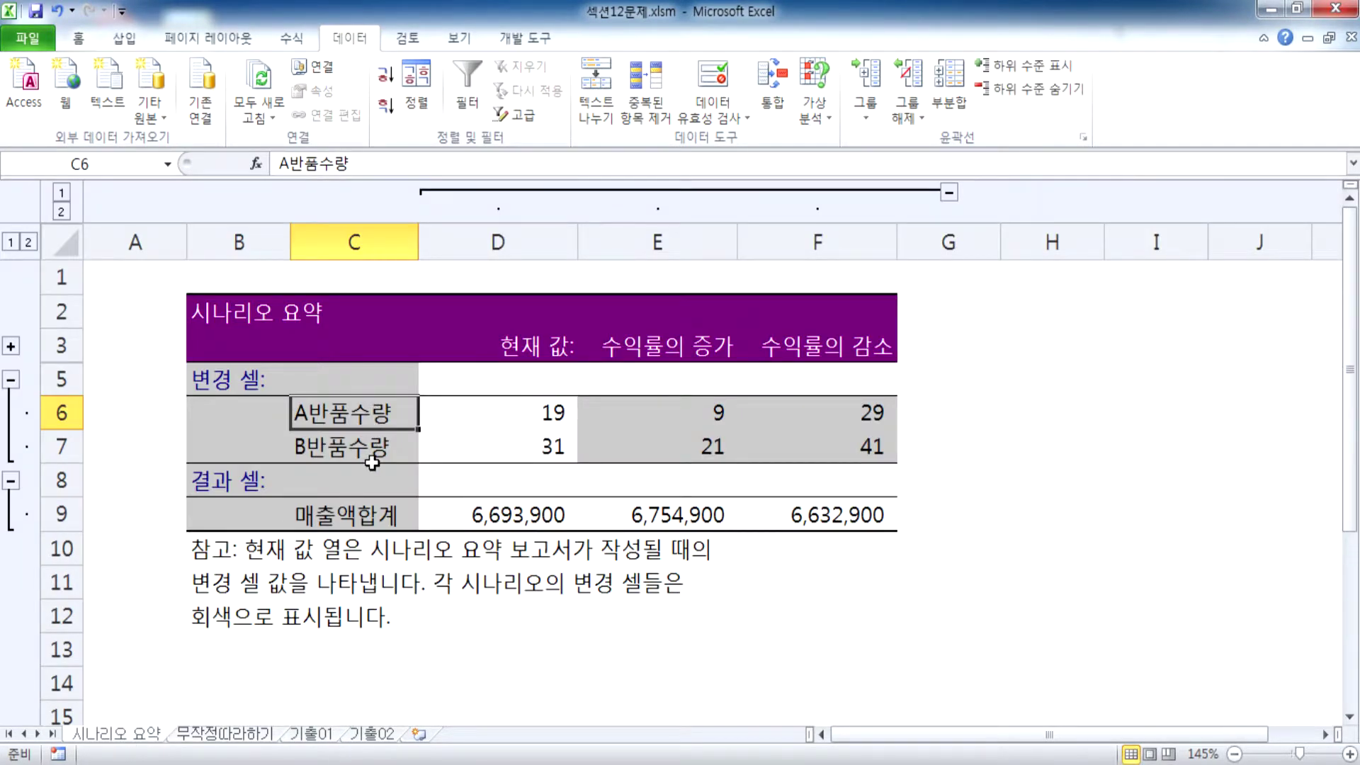
pyautogui.click(223, 734)
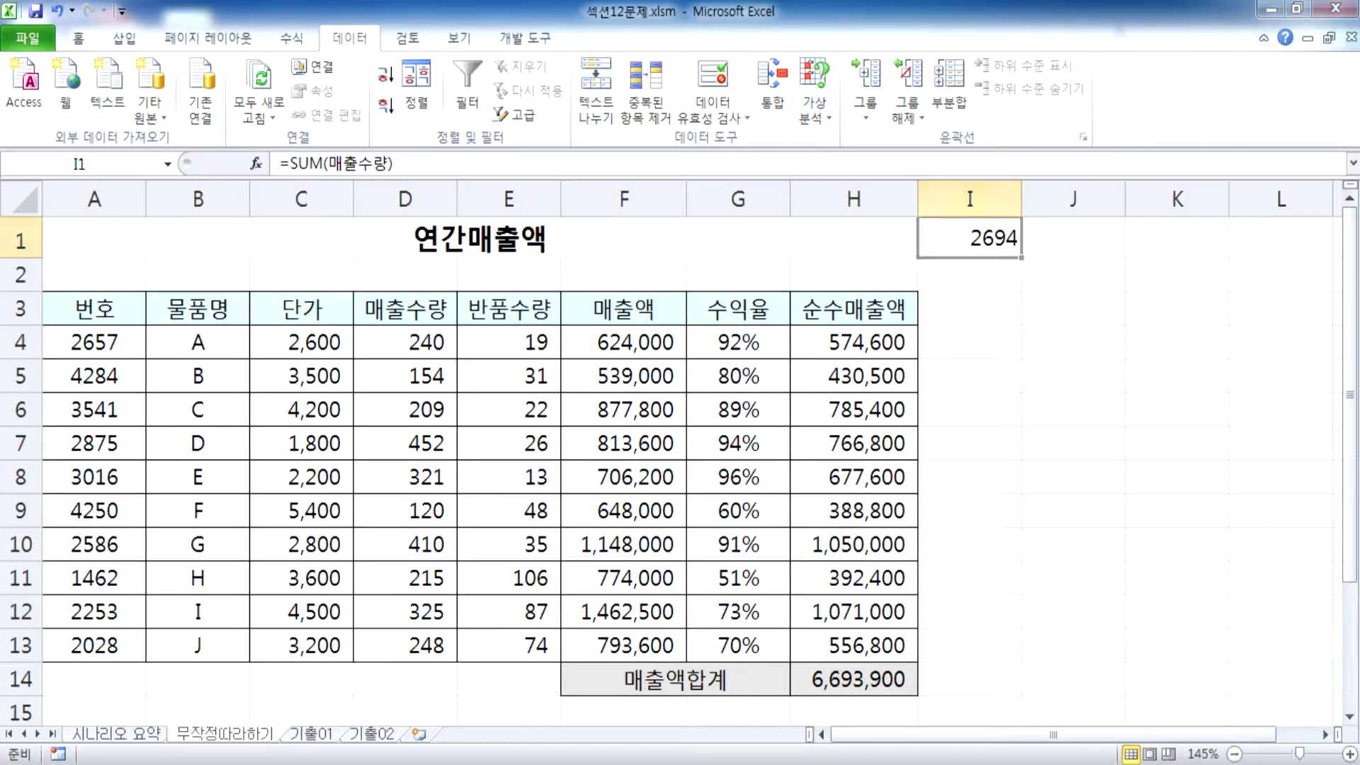
# Switch to Notepad to review the return quantities and total of the first scenario case, and return to Excel.
pyautogui.hotkey('alt', 'Tab')
pyautogui.moveTo(338, 165); pyautogui.dragTo(639, 170)
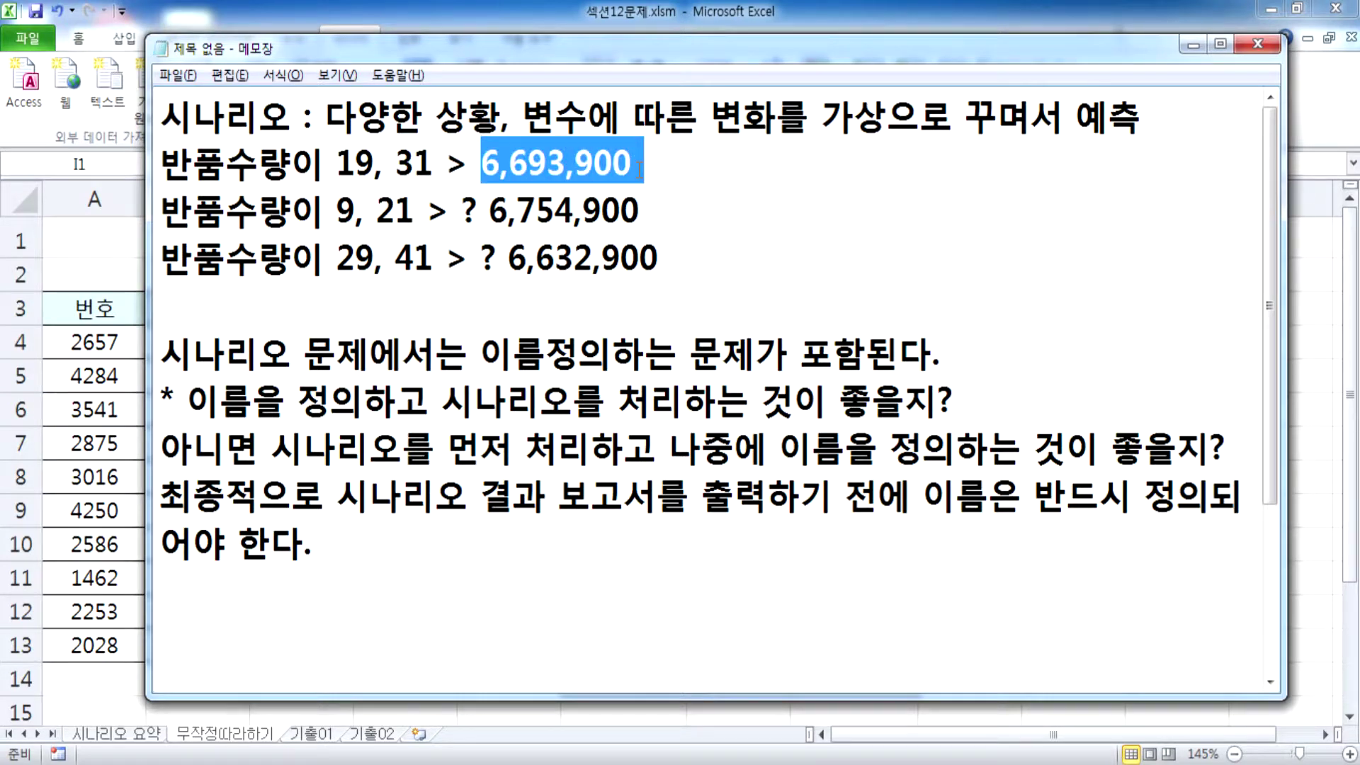
pyautogui.moveTo(337, 164); pyautogui.dragTo(423, 177)
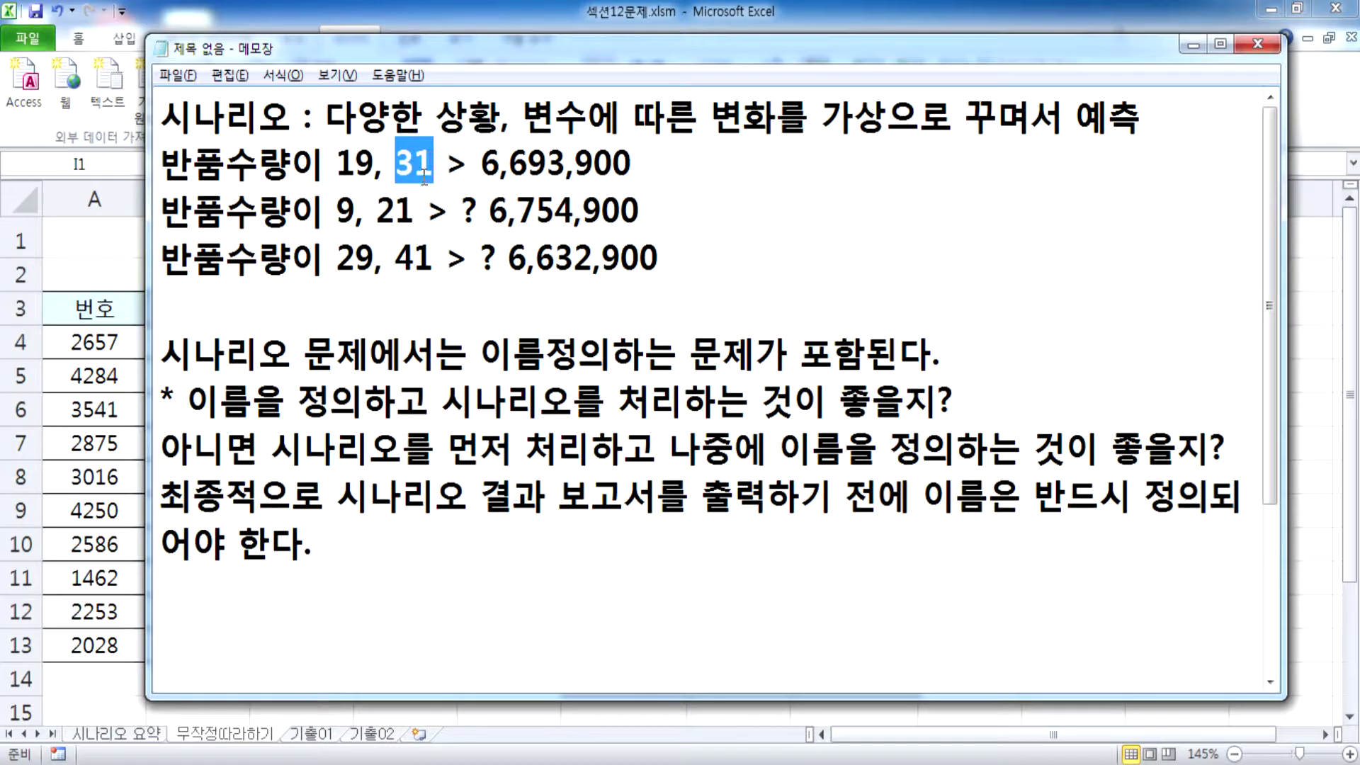
pyautogui.hotkey('alt', 'Tab')
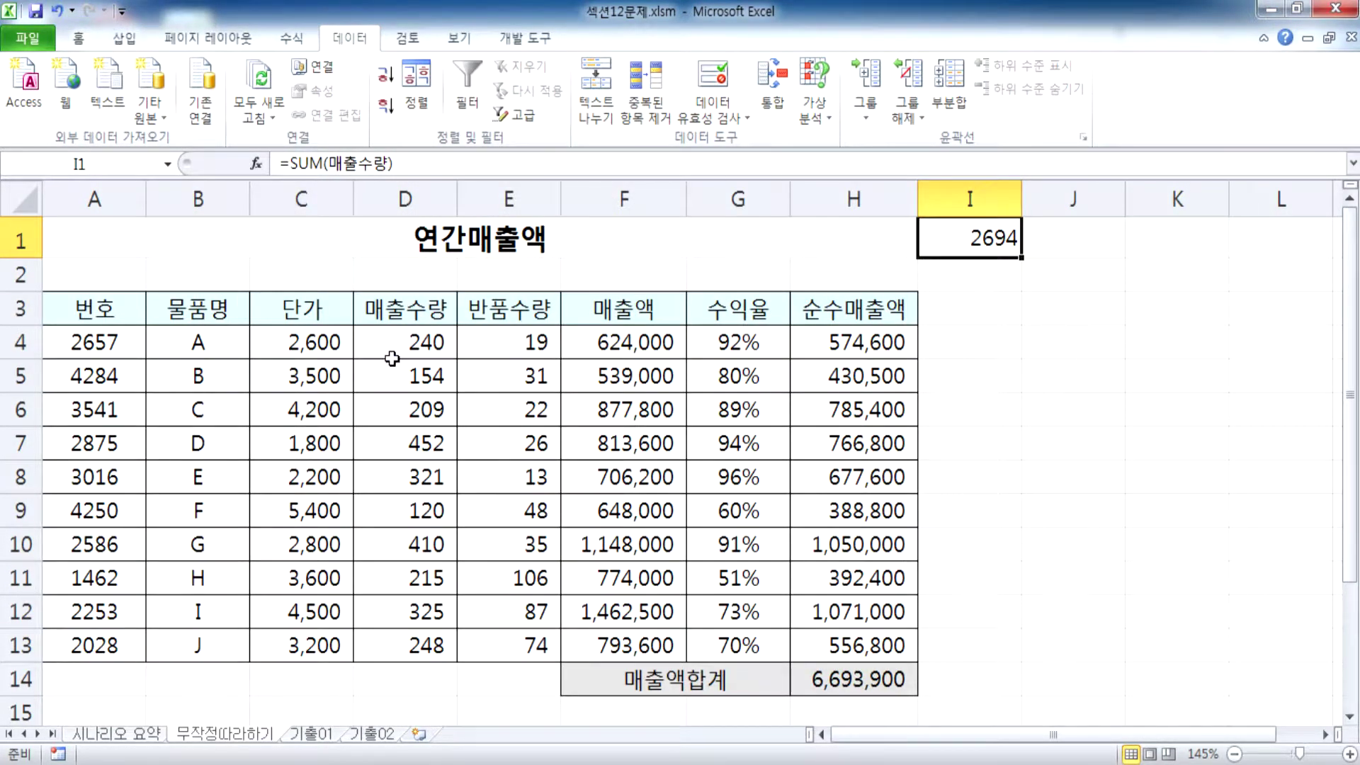
# Delete the defined names A단가 and 매출수량 with the Name Manager.
pyautogui.click(168, 164)
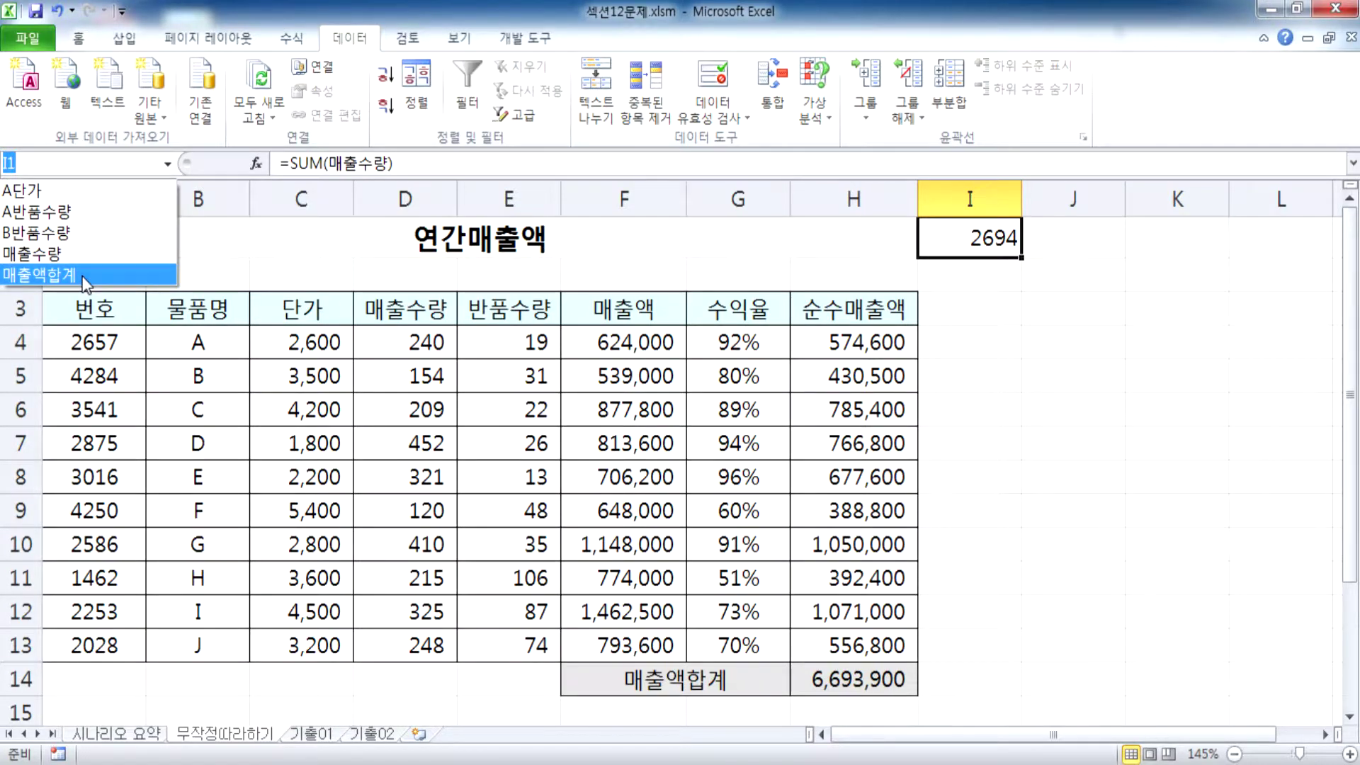
pyautogui.click(262, 391)
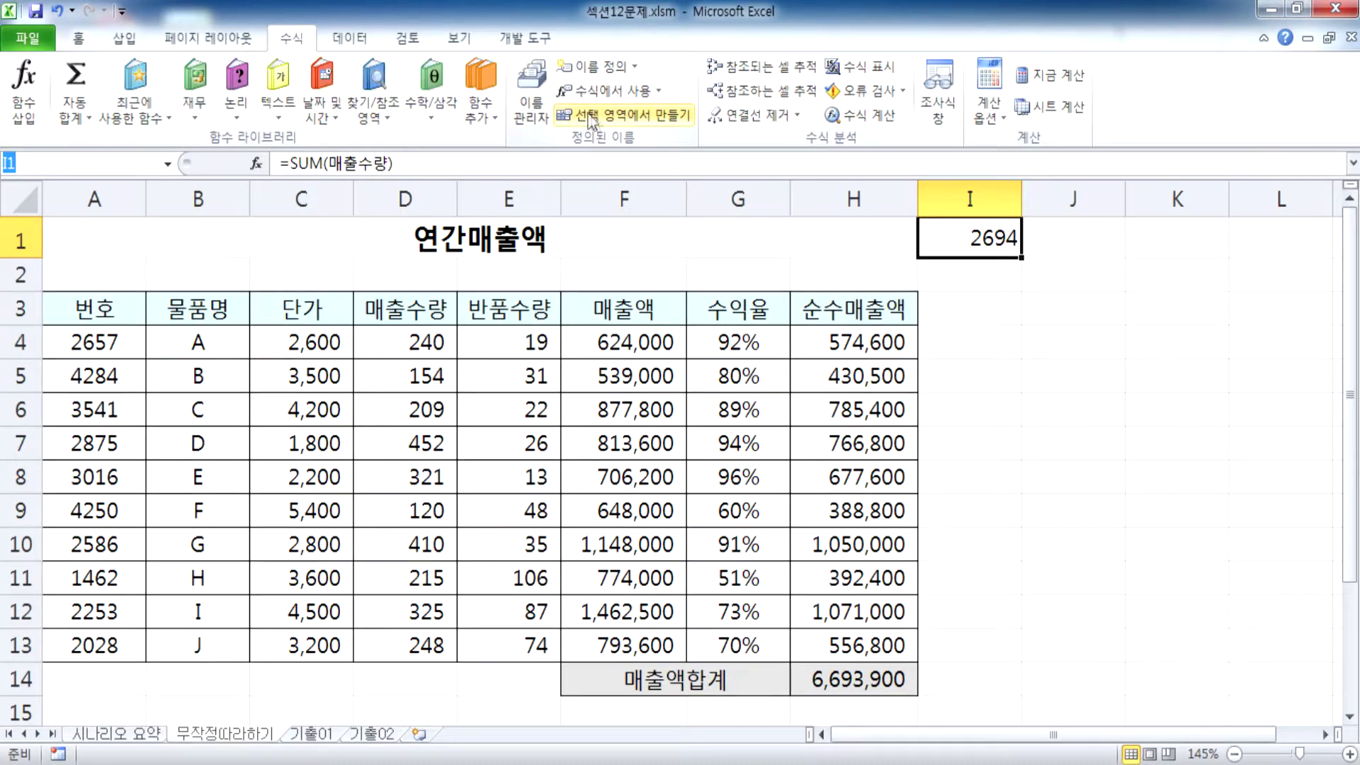
pyautogui.click(541, 124)
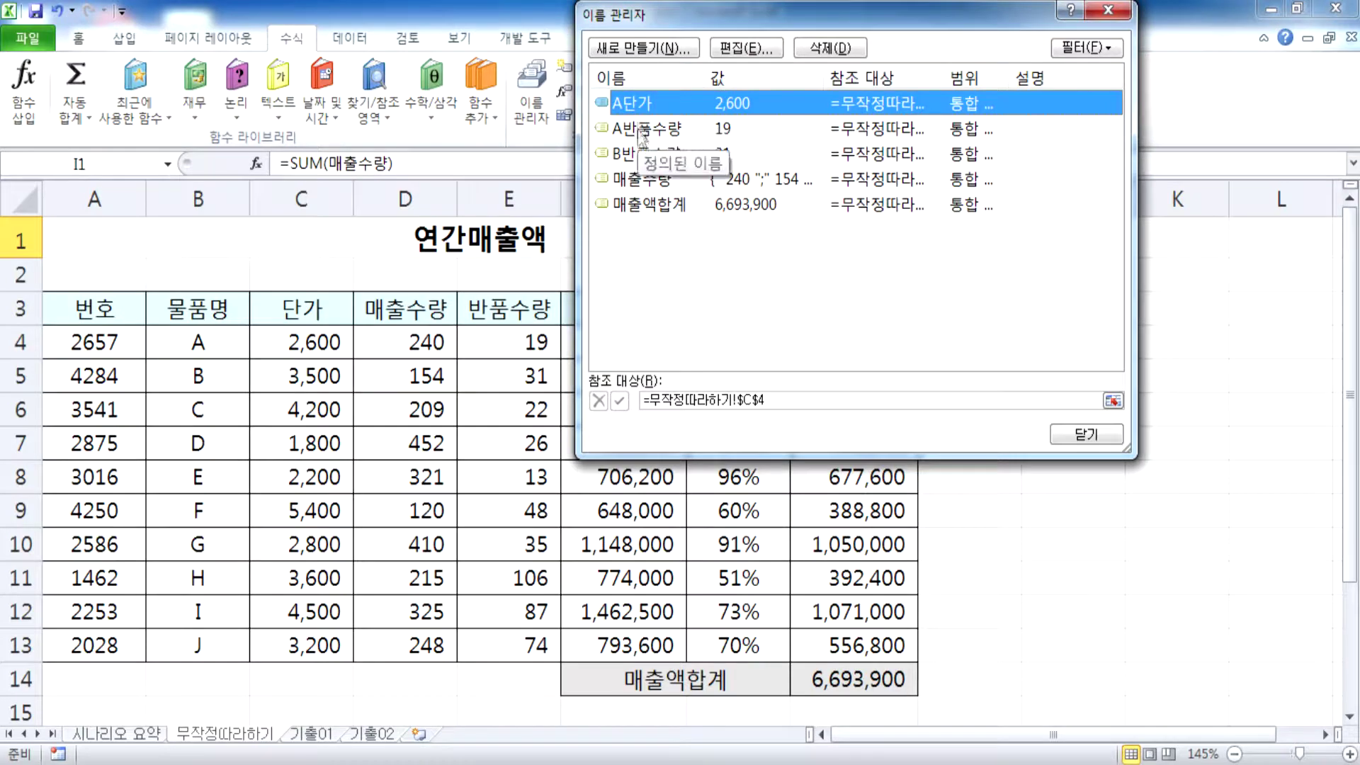
pyautogui.click(831, 50)
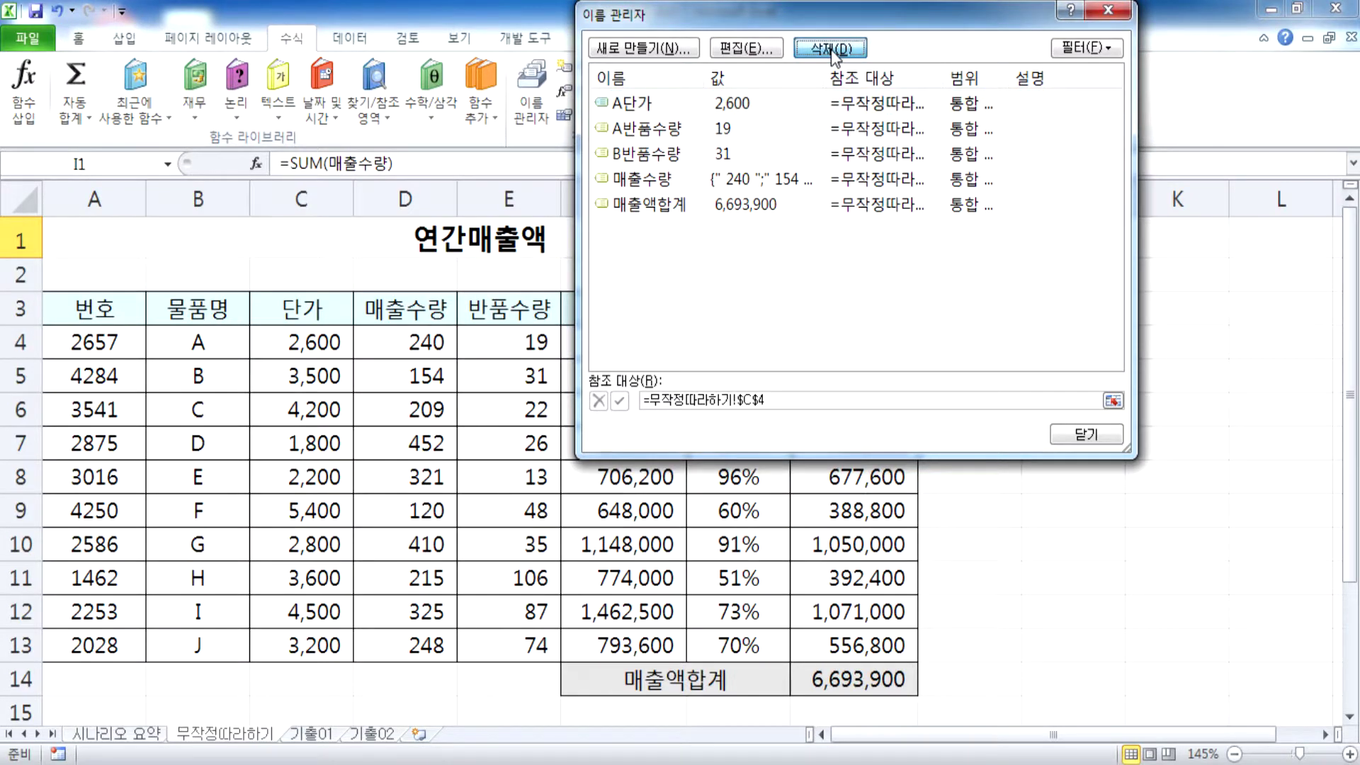
pyautogui.click(641, 442)
pyautogui.click(641, 154)
pyautogui.click(840, 52)
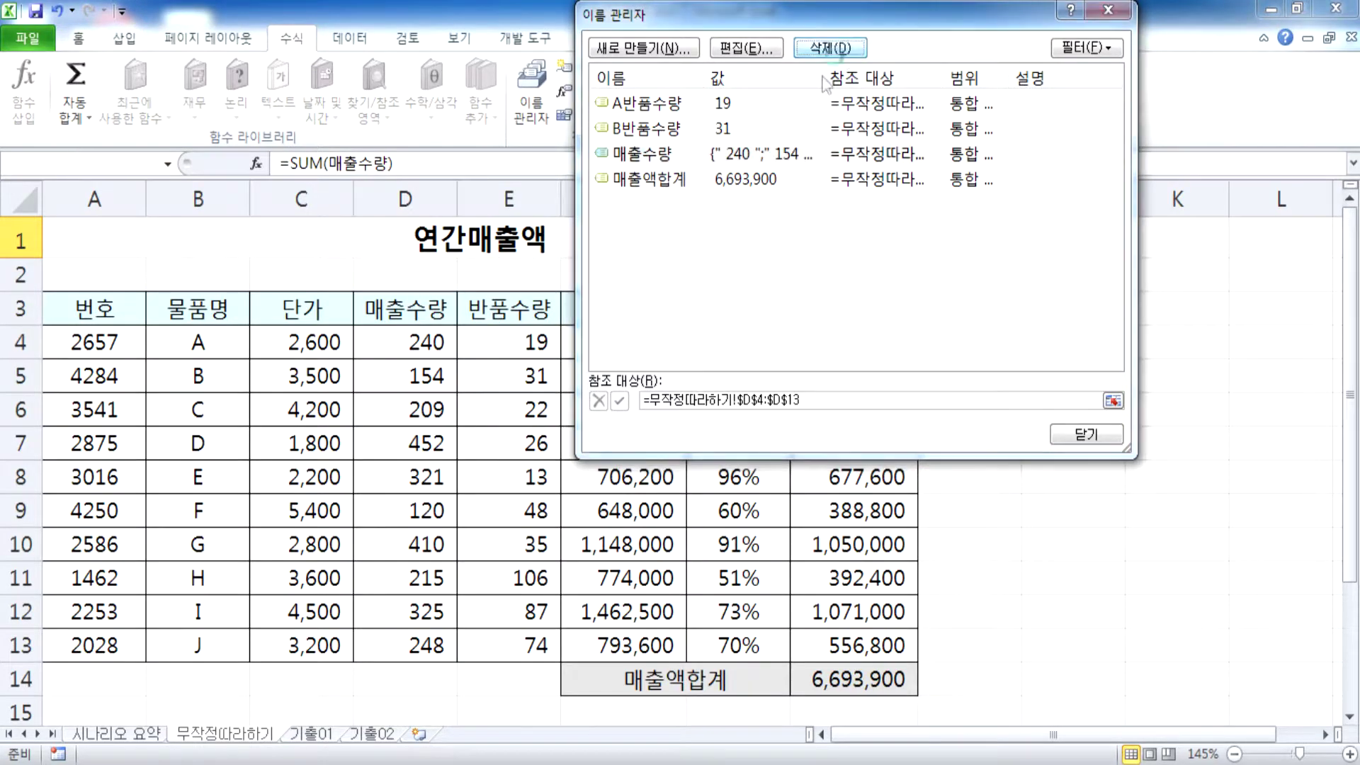
pyautogui.click(639, 446)
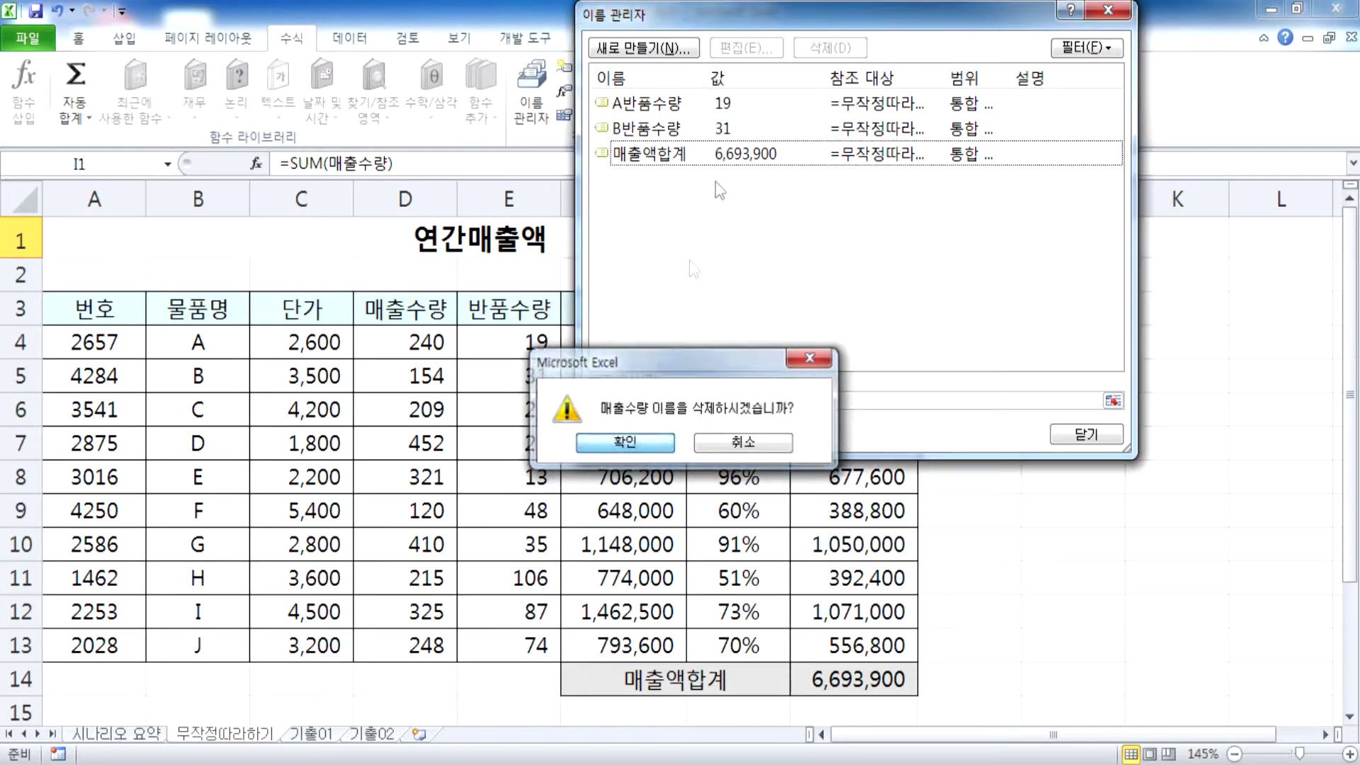
# Move the Name Manager clear of cell I1 and close it.
pyautogui.moveTo(791, 29); pyautogui.dragTo(516, 67)
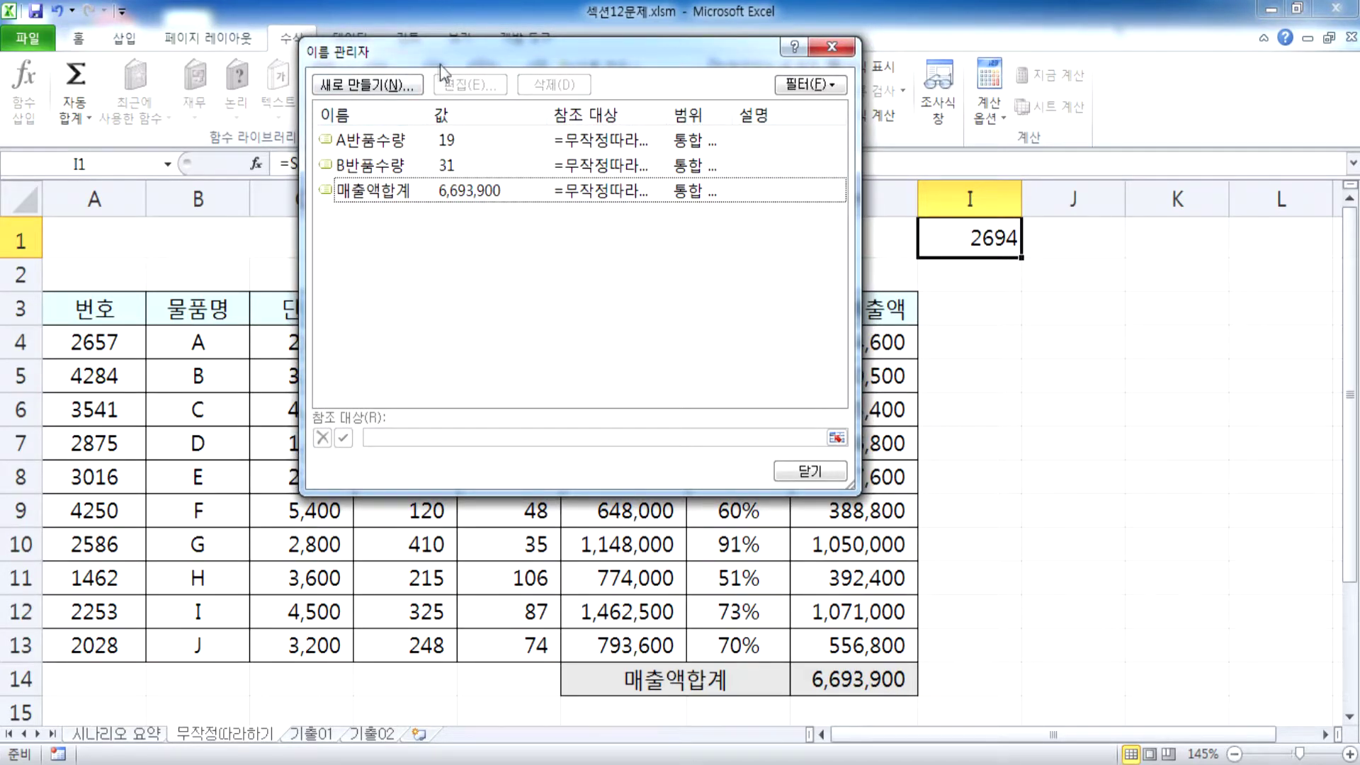
pyautogui.moveTo(439, 62); pyautogui.dragTo(567, 49)
pyautogui.moveTo(781, 32); pyautogui.dragTo(639, 18)
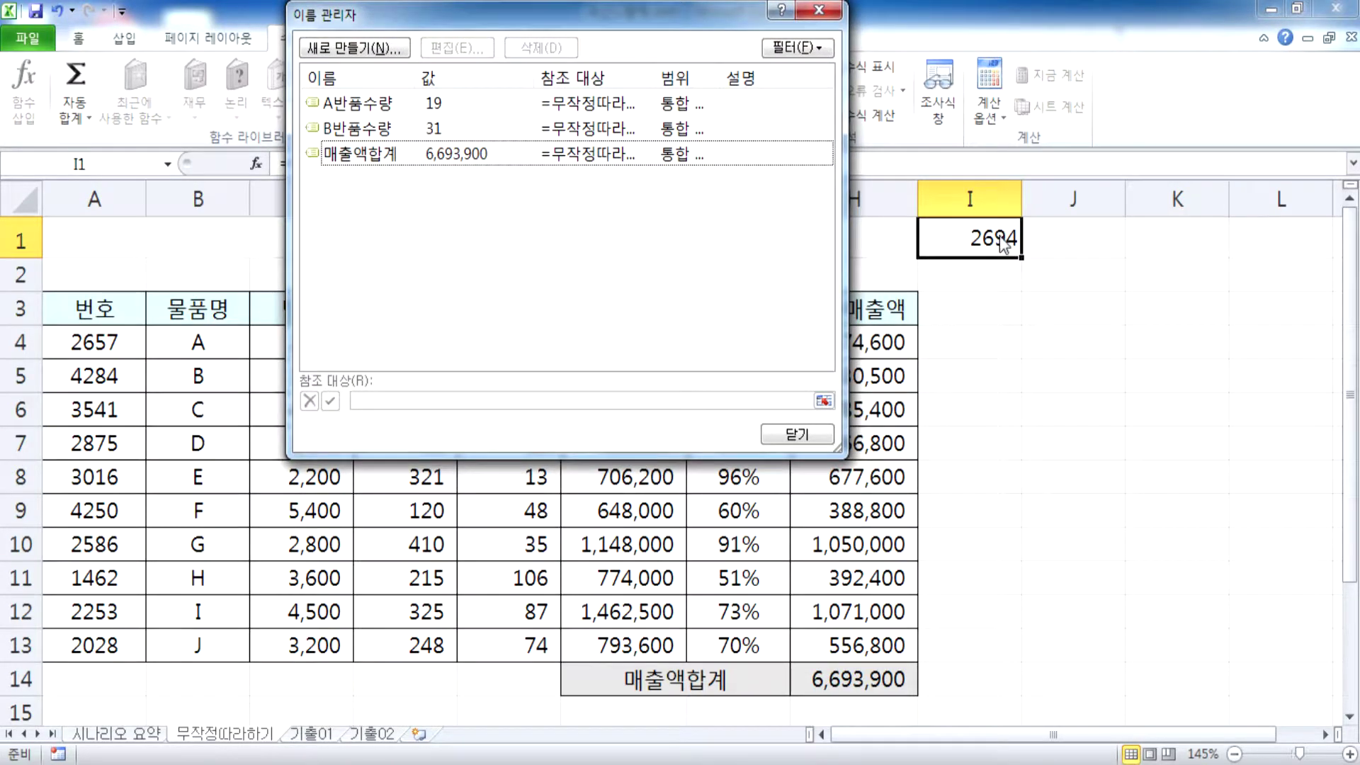
pyautogui.click(793, 435)
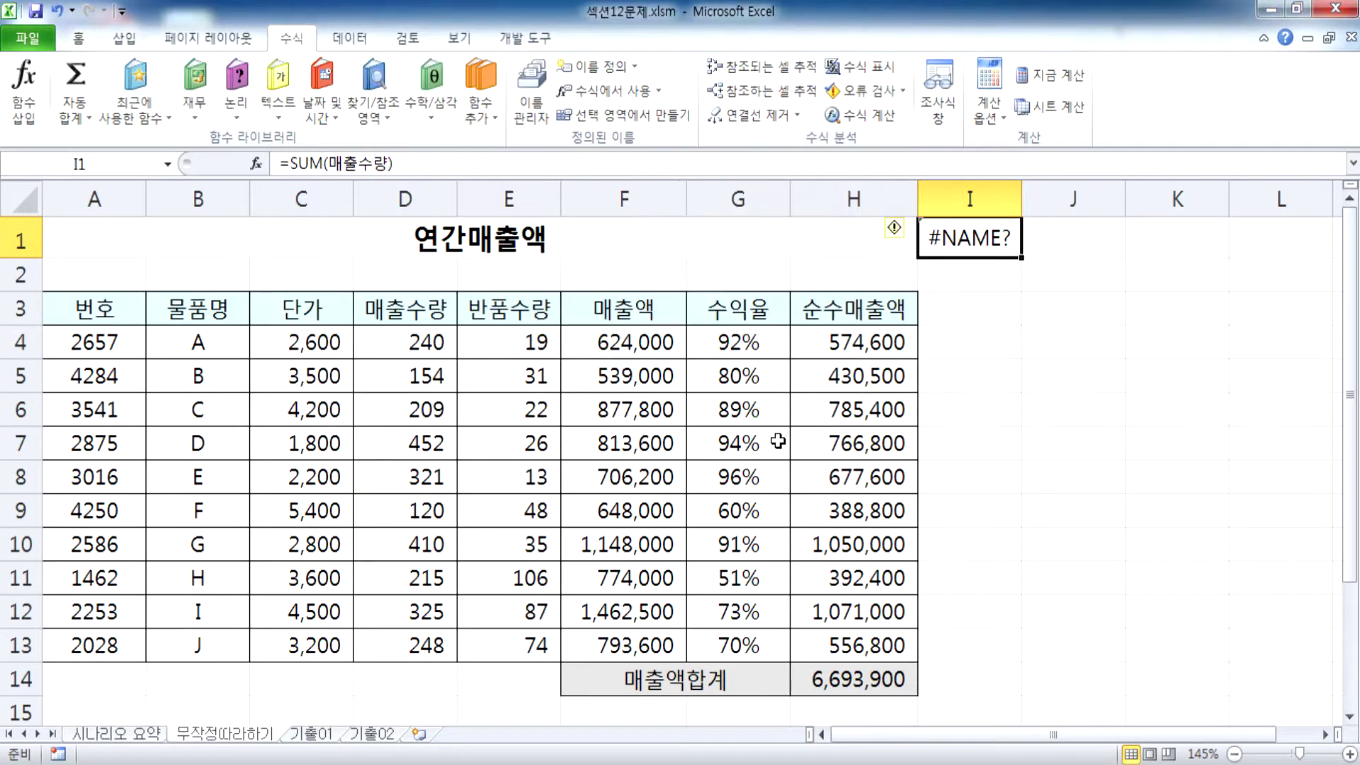
# Examine the 매출수량 reference in cell I1's formula and the range D4:D13 it stood for.
pyautogui.doubleClick(963, 246)
pyautogui.moveTo(988, 239); pyautogui.dragTo(1072, 238)
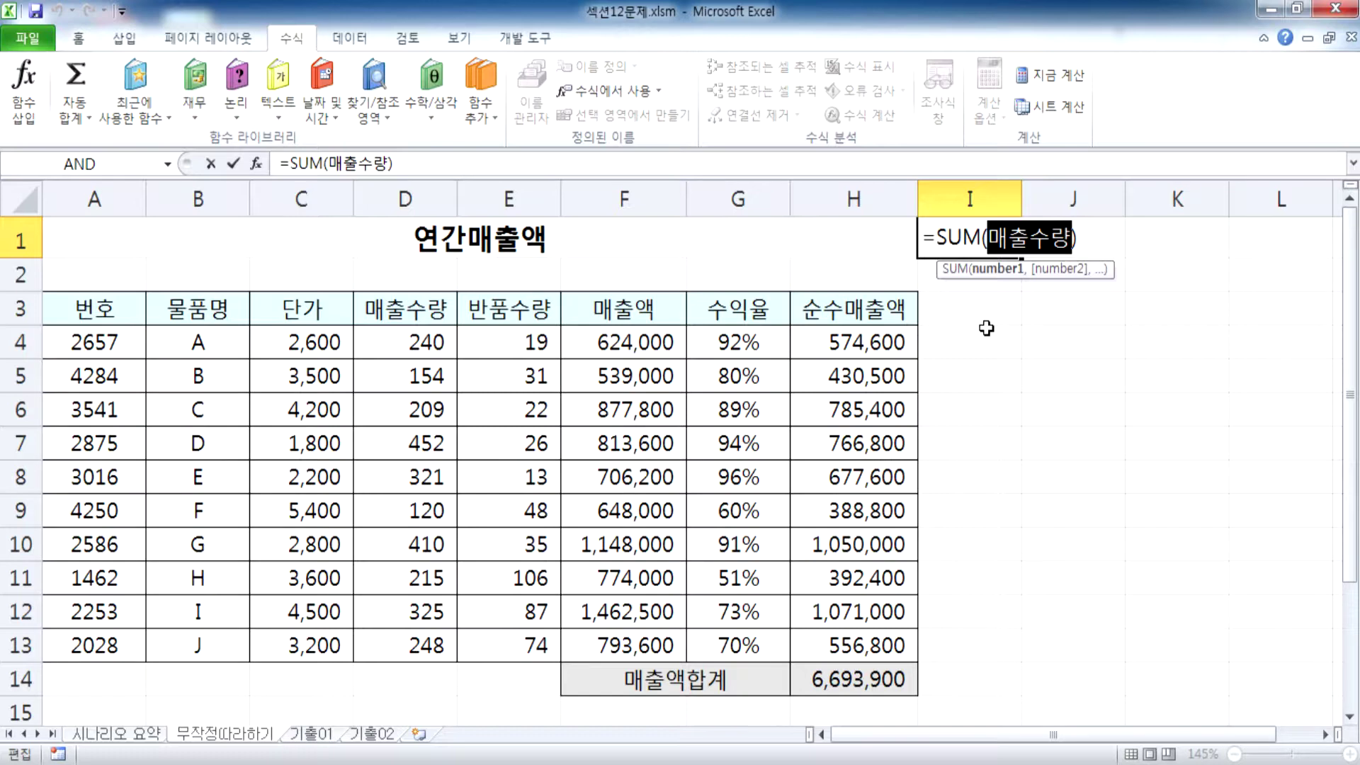
pyautogui.press('Escape')
pyautogui.moveTo(412, 333); pyautogui.dragTo(397, 644)
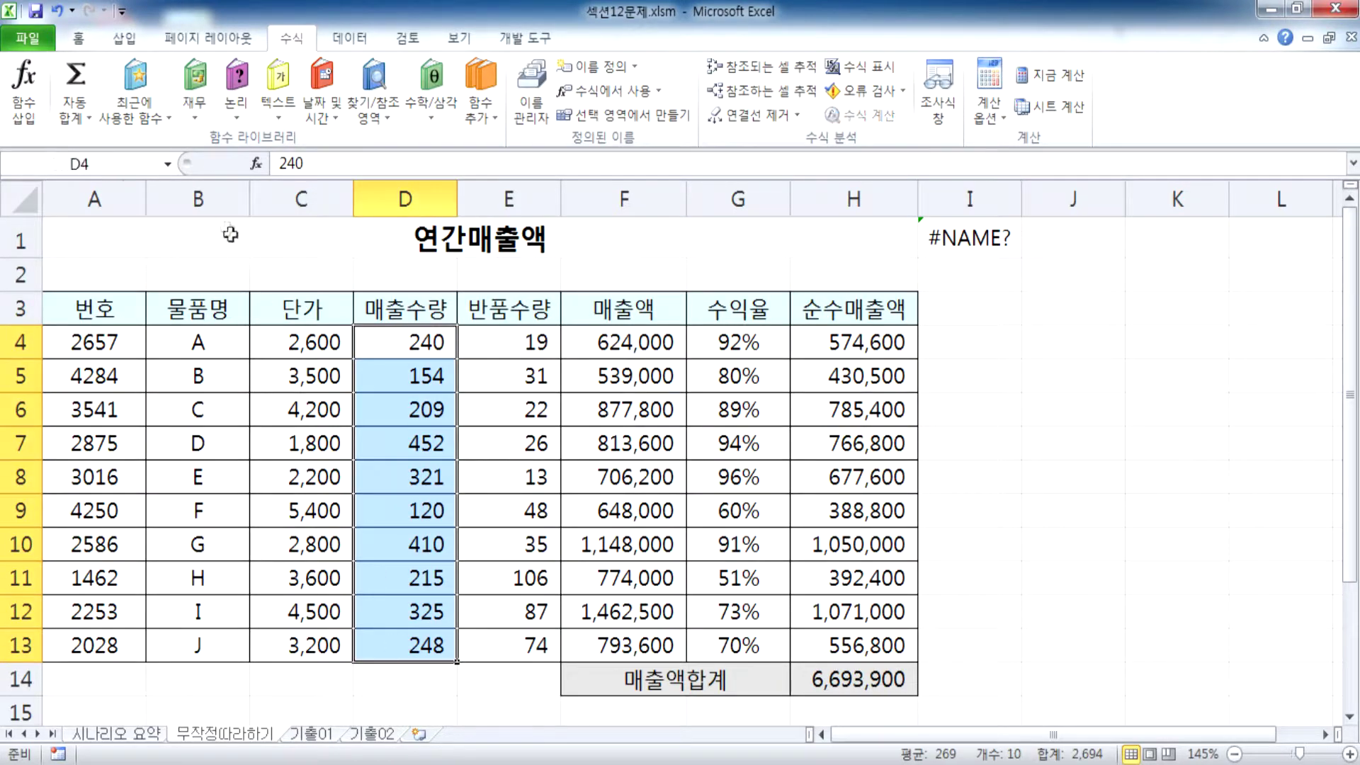
pyautogui.click(403, 344)
pyautogui.click(995, 236)
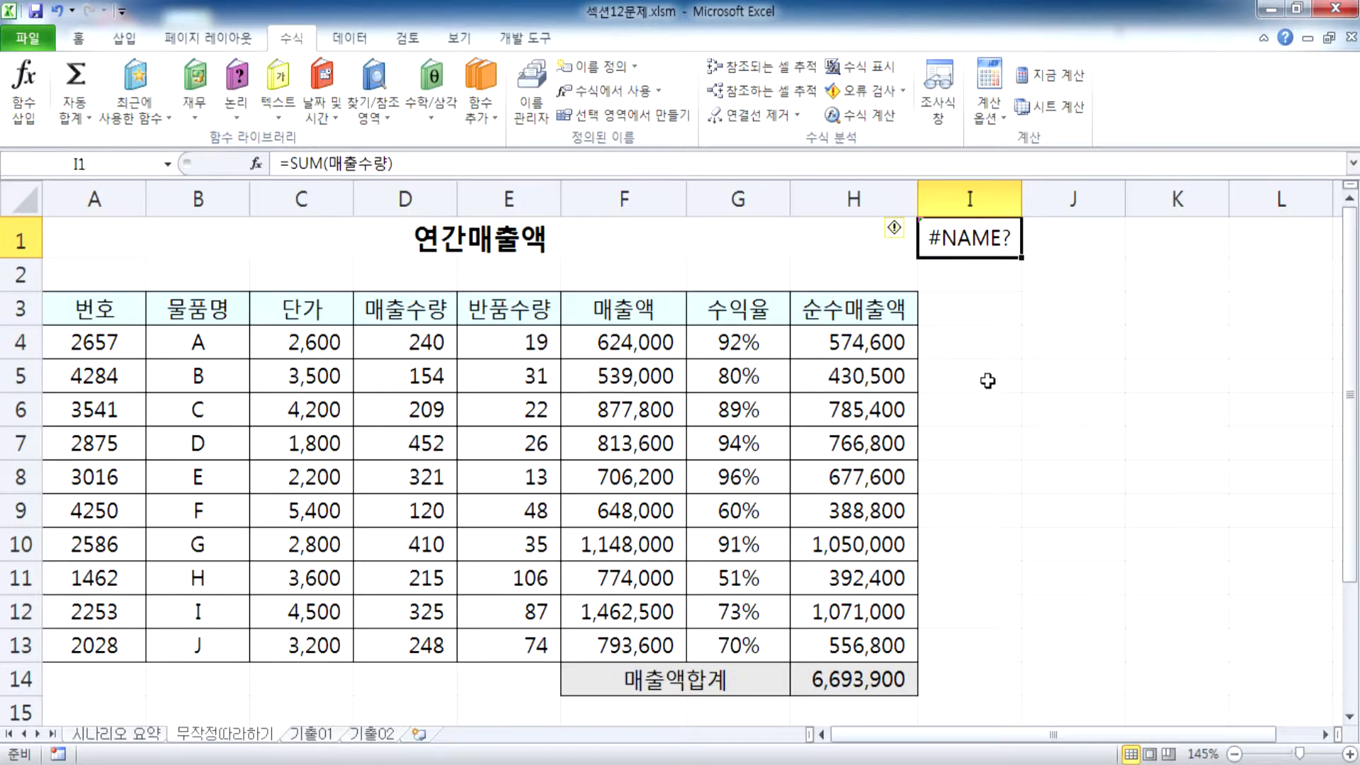
pyautogui.press('F2')
pyautogui.moveTo(991, 238); pyautogui.dragTo(1073, 238)
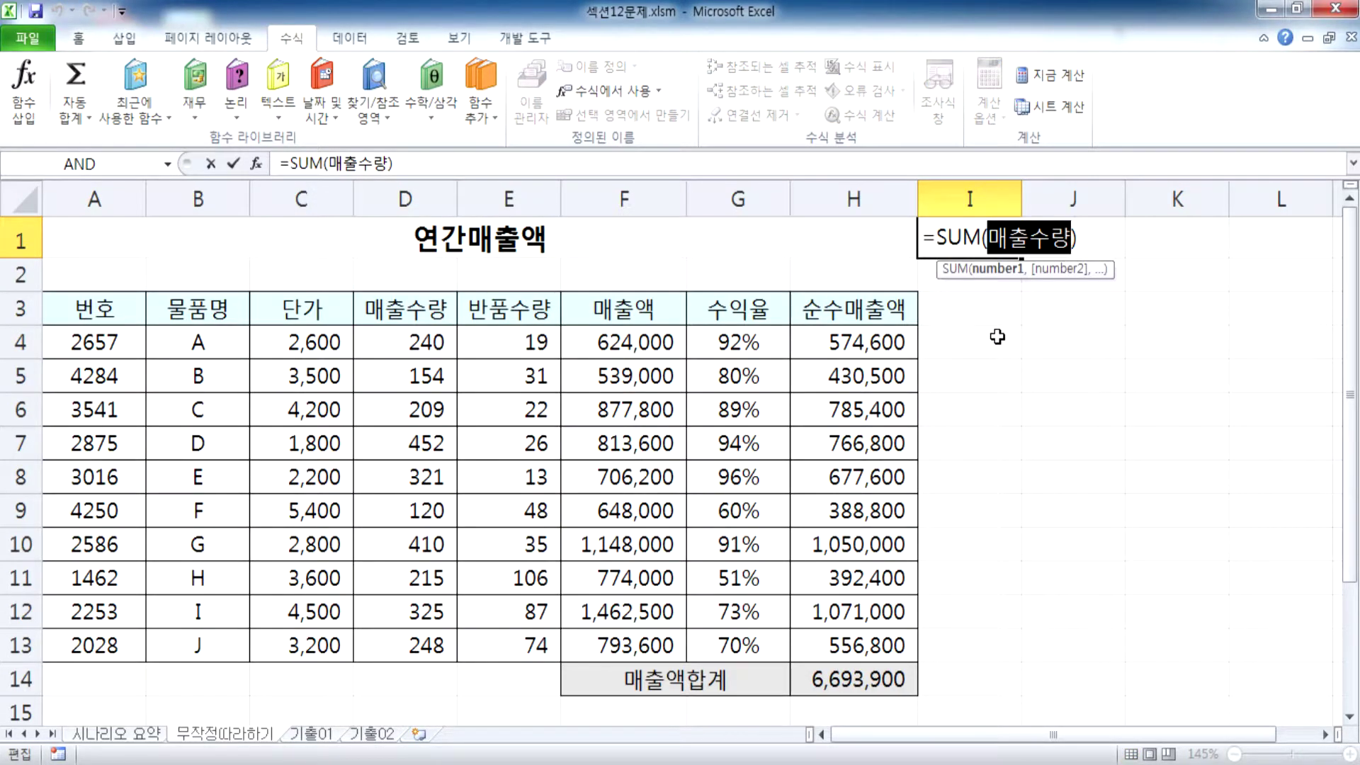
pyautogui.press('Escape')
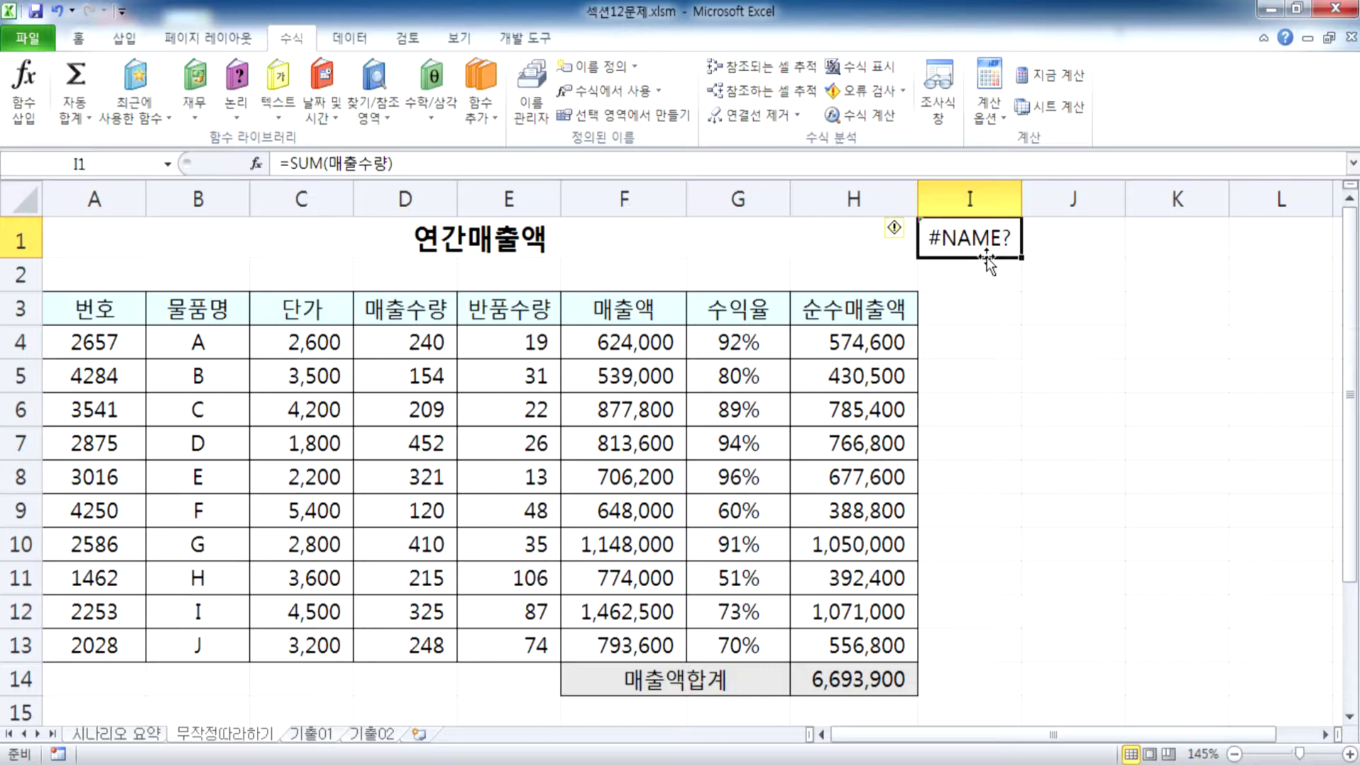
pyautogui.click(1039, 304)
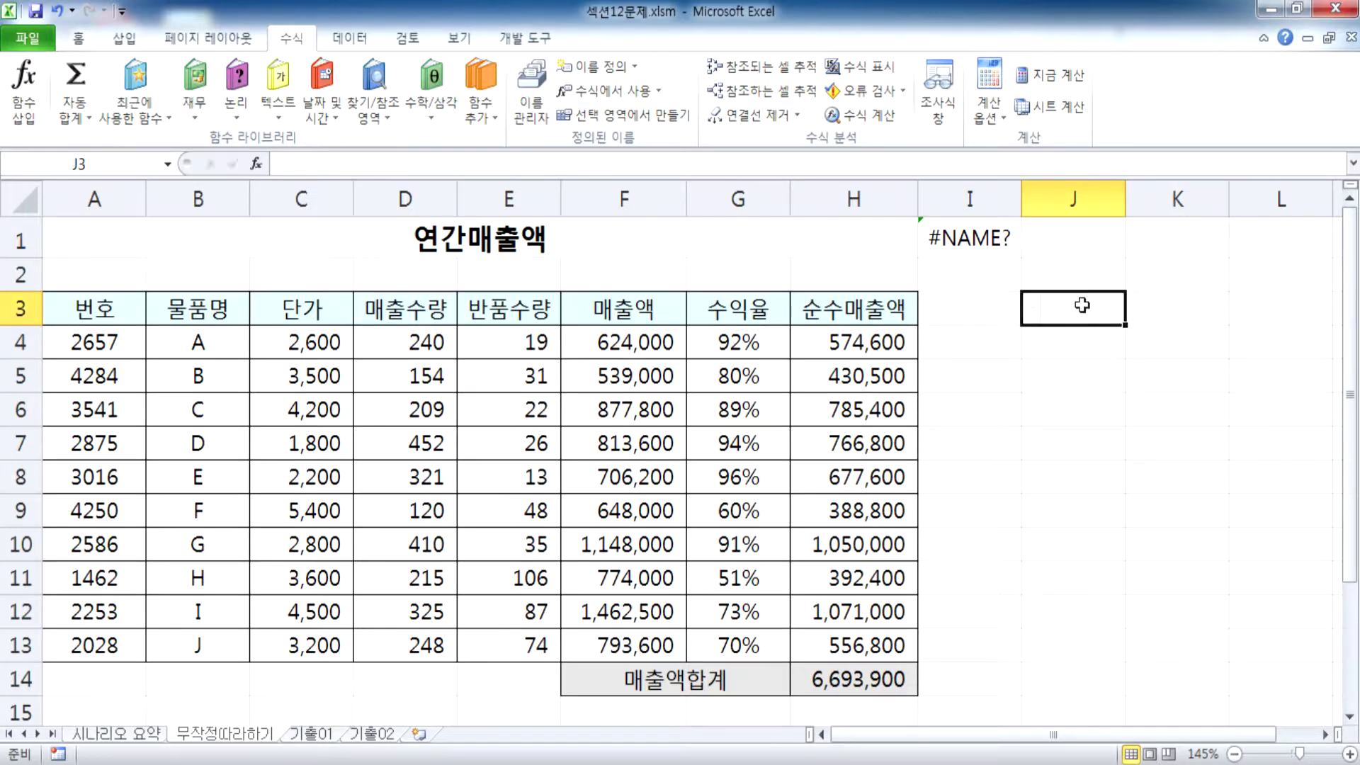
pyautogui.write('=')
pyautogui.click(523, 343)
pyautogui.write('*')
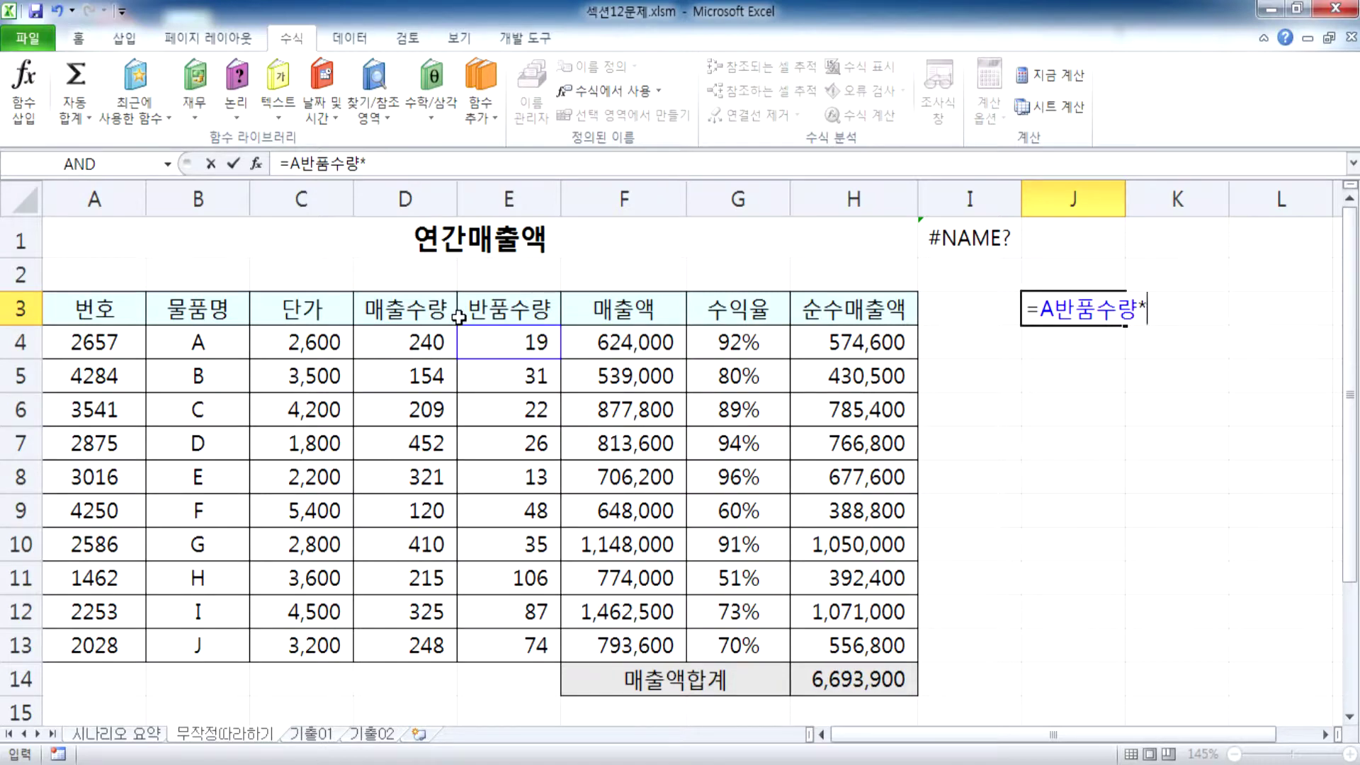
pyautogui.press('Escape')
# Enter the formula =E6+D3 in cell J3 and reopen it to check its cell references.
pyautogui.write('=')
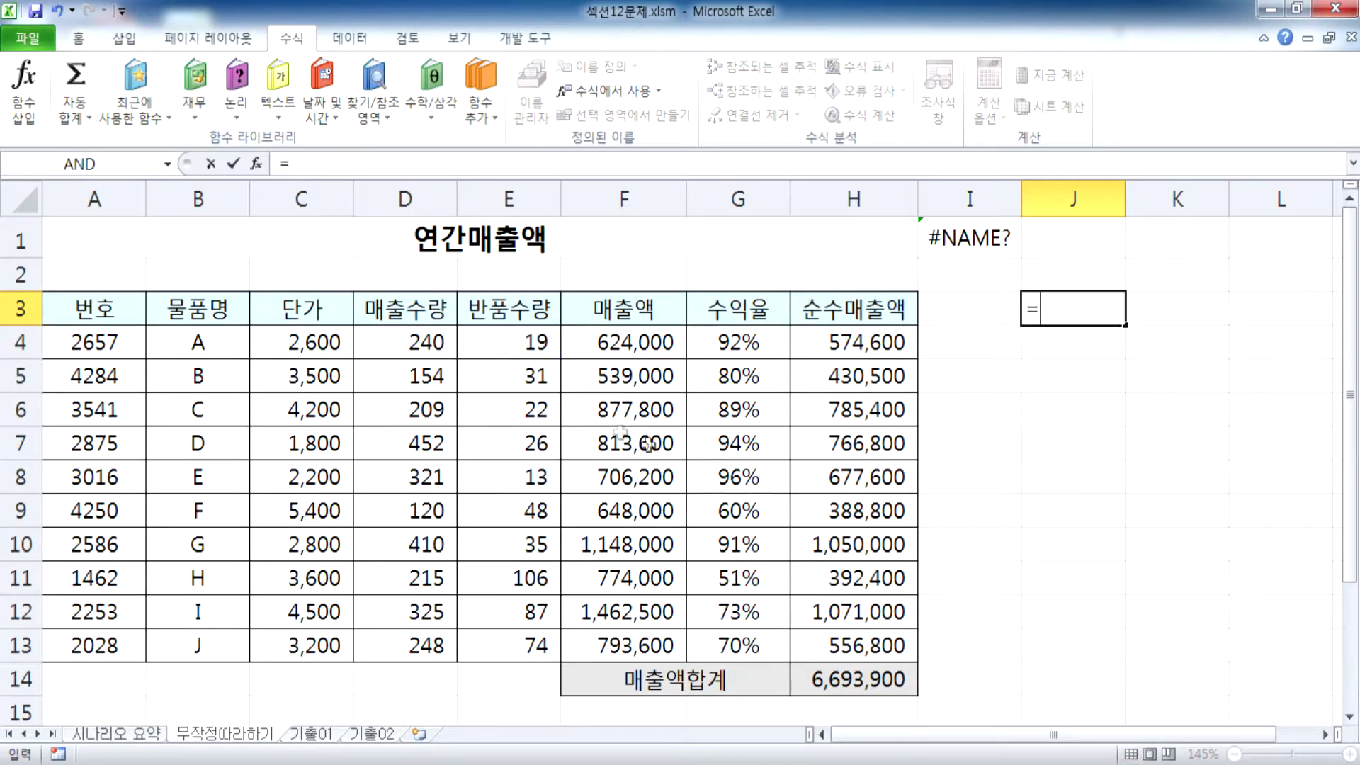
pyautogui.click(513, 418)
pyautogui.write('+')
pyautogui.click(378, 310)
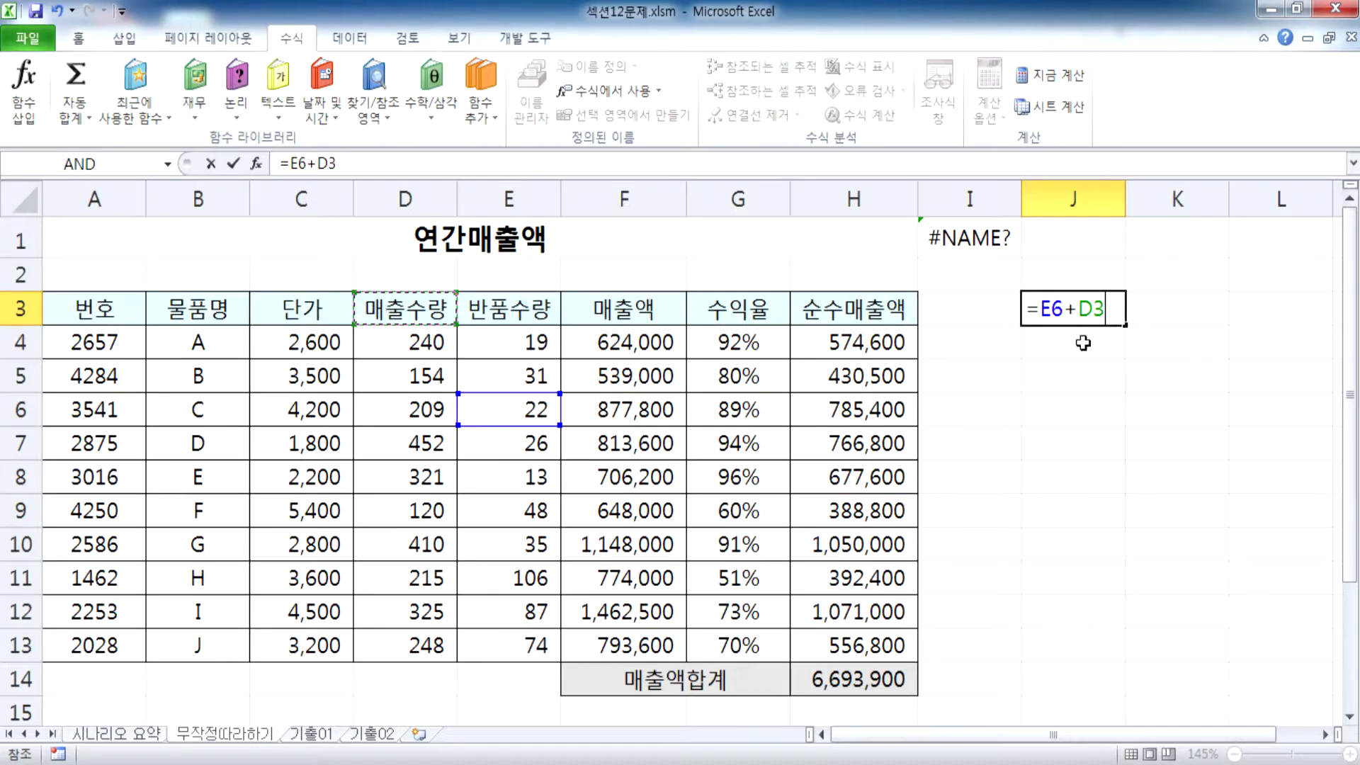
pyautogui.press('Return')
pyautogui.press('Up')
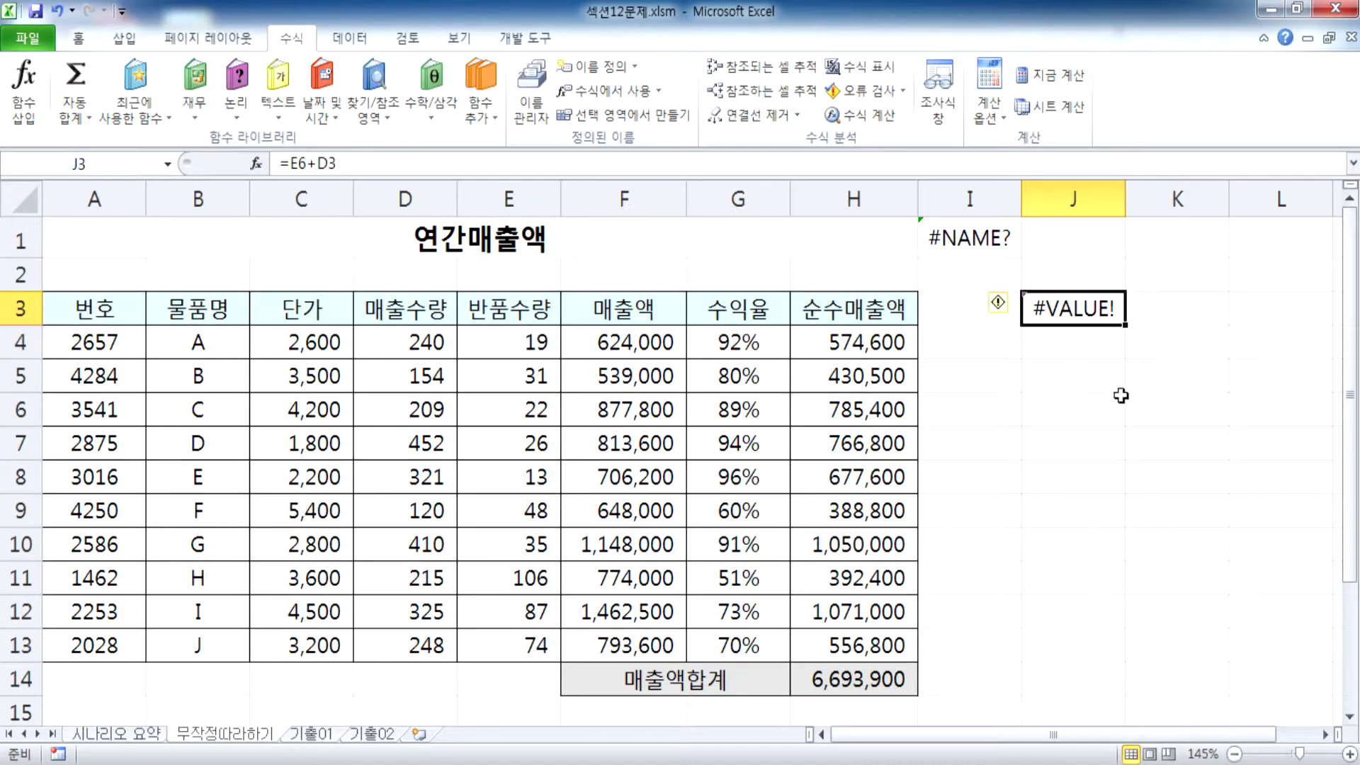
pyautogui.press('F2')
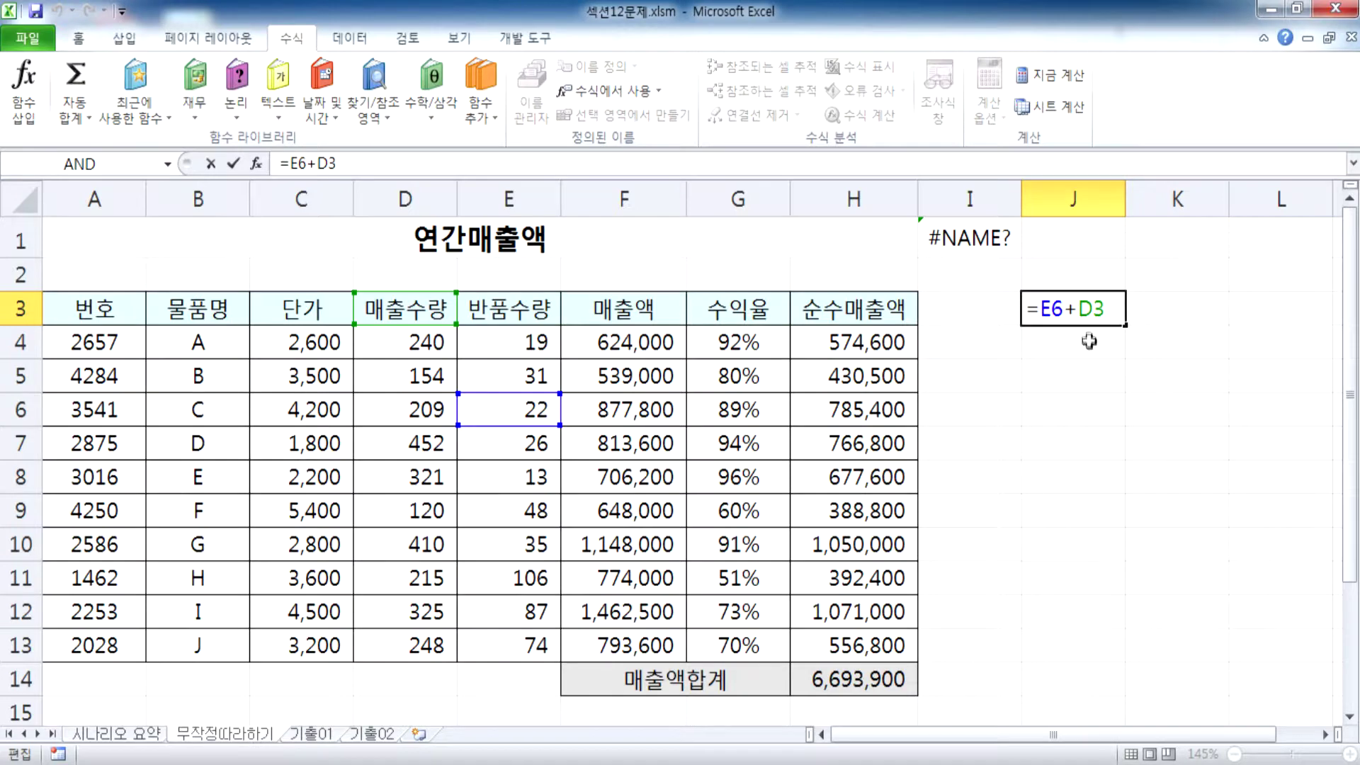
pyautogui.press('Return')
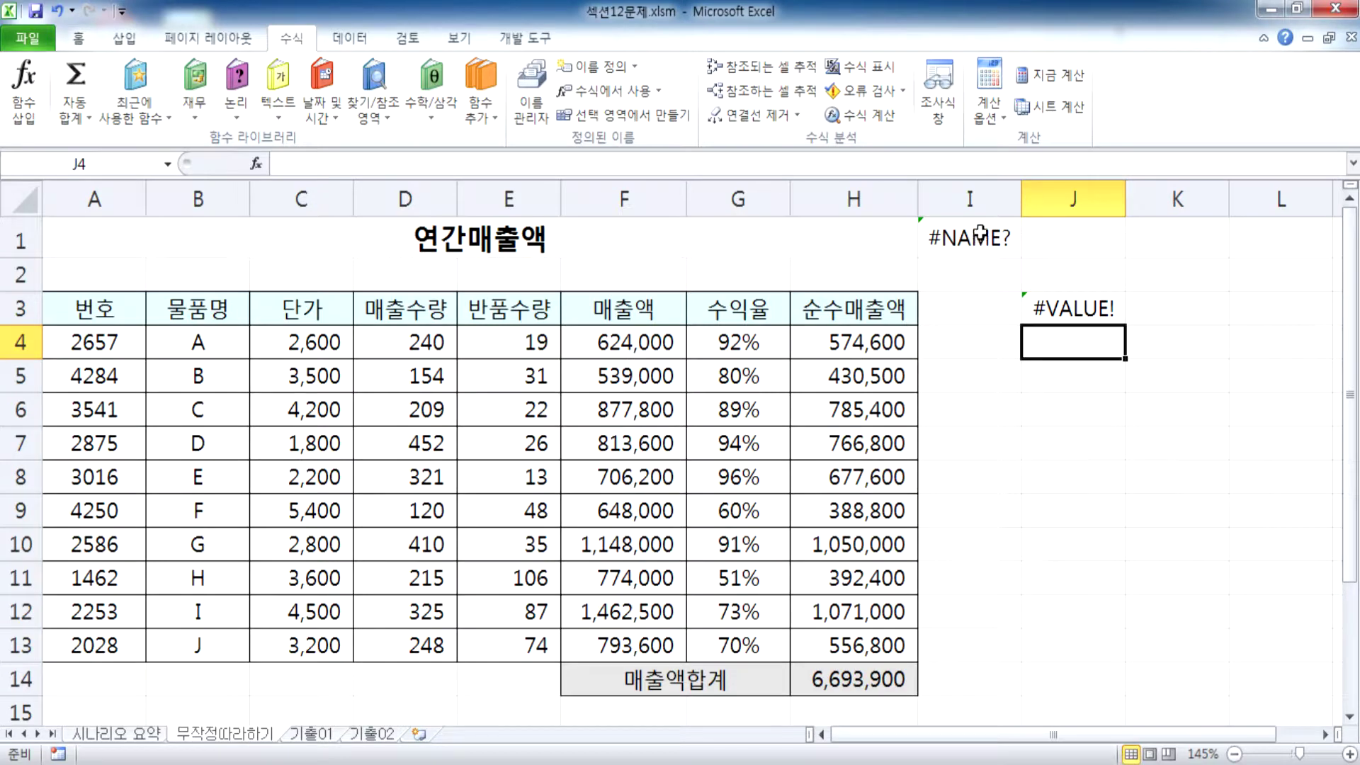
# Clear the contents of the range I1:J3 beside the sales table.
pyautogui.click(1020, 247)
pyautogui.moveTo(1020, 249); pyautogui.dragTo(1078, 303)
pyautogui.press('Delete')
pyautogui.click(605, 402)
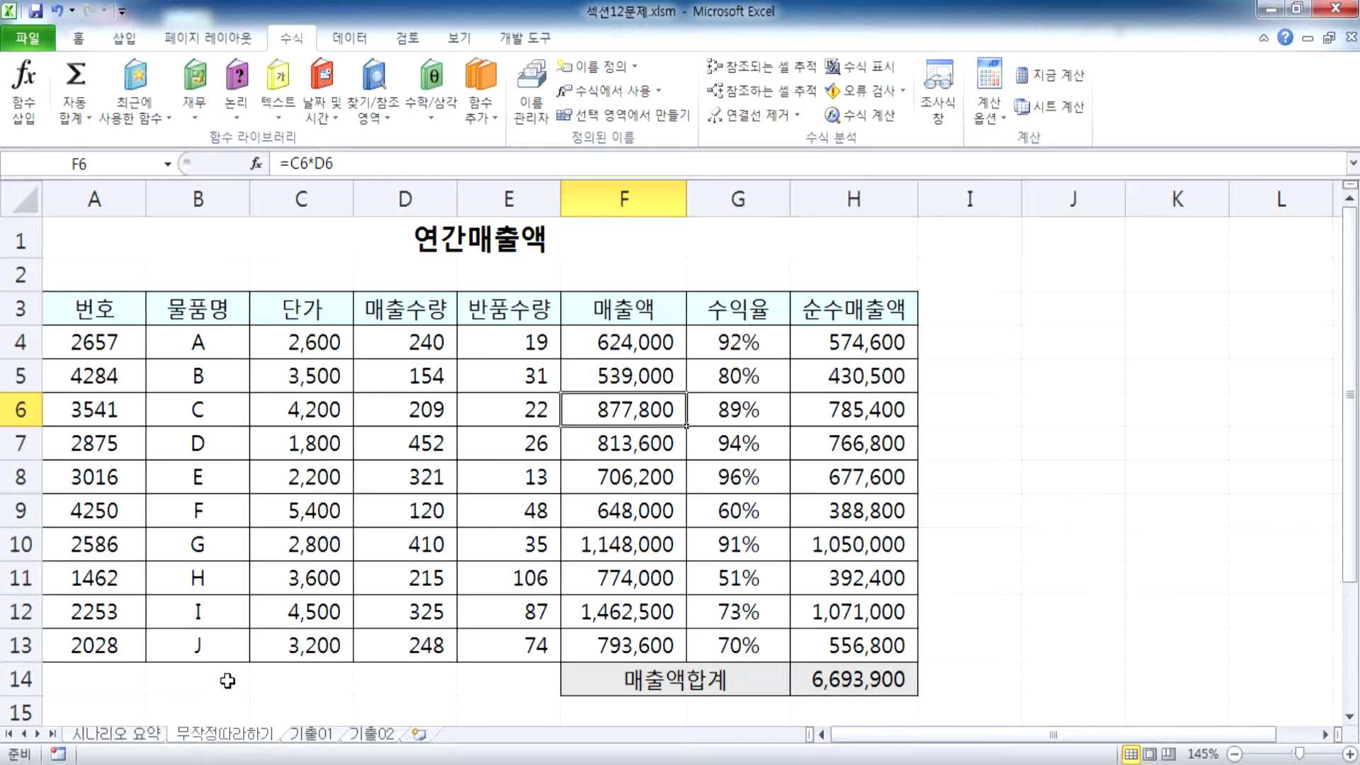
pyautogui.click(1297, 8)
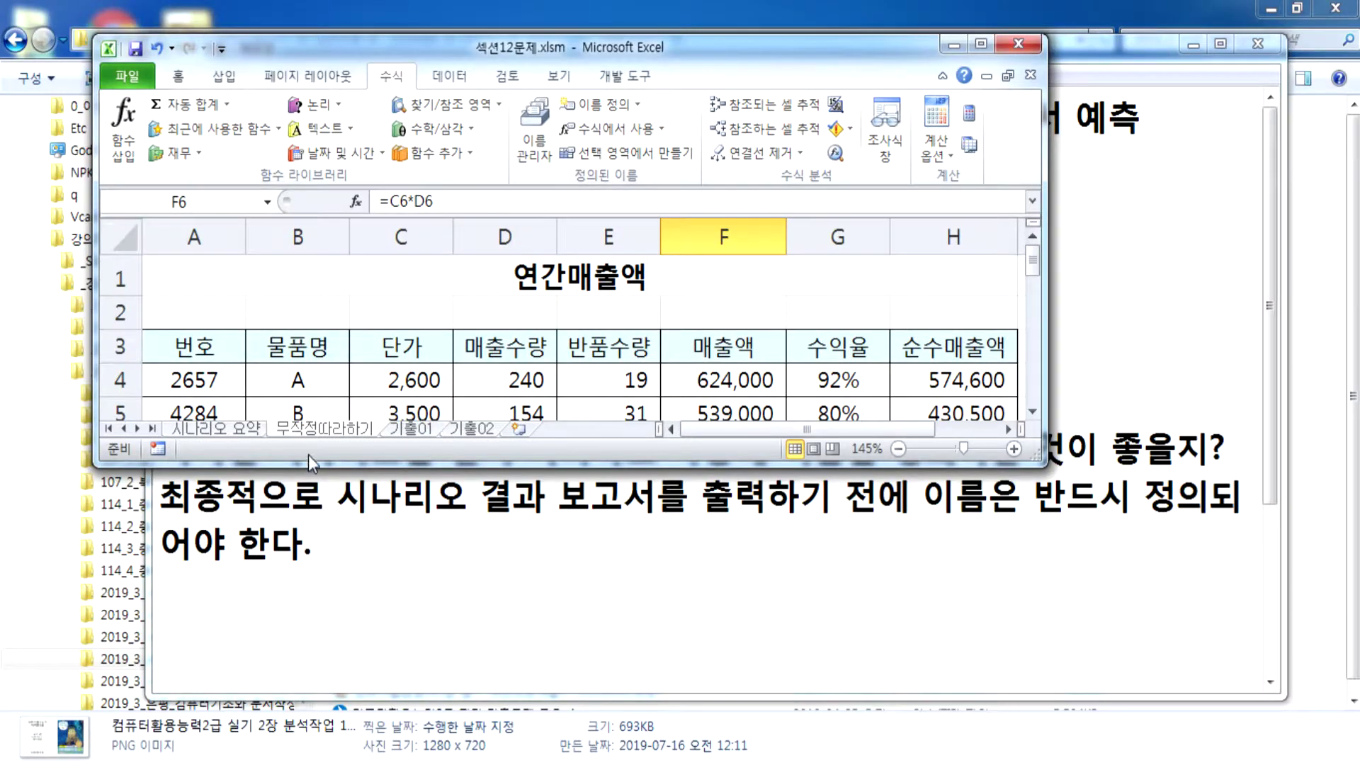
pyautogui.click(246, 429)
pyautogui.scroll(-3, 246, 432)
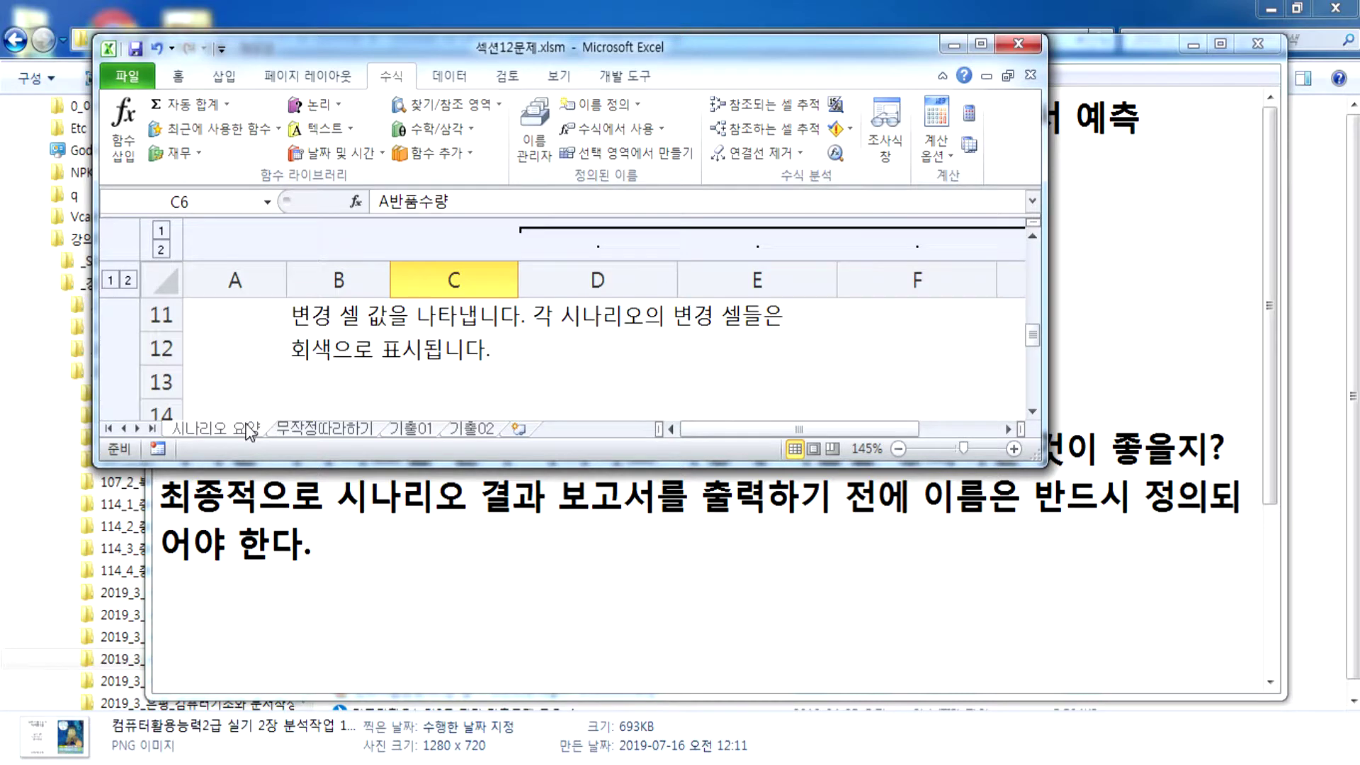
pyautogui.click(308, 425)
pyautogui.scroll(-3, 304, 403)
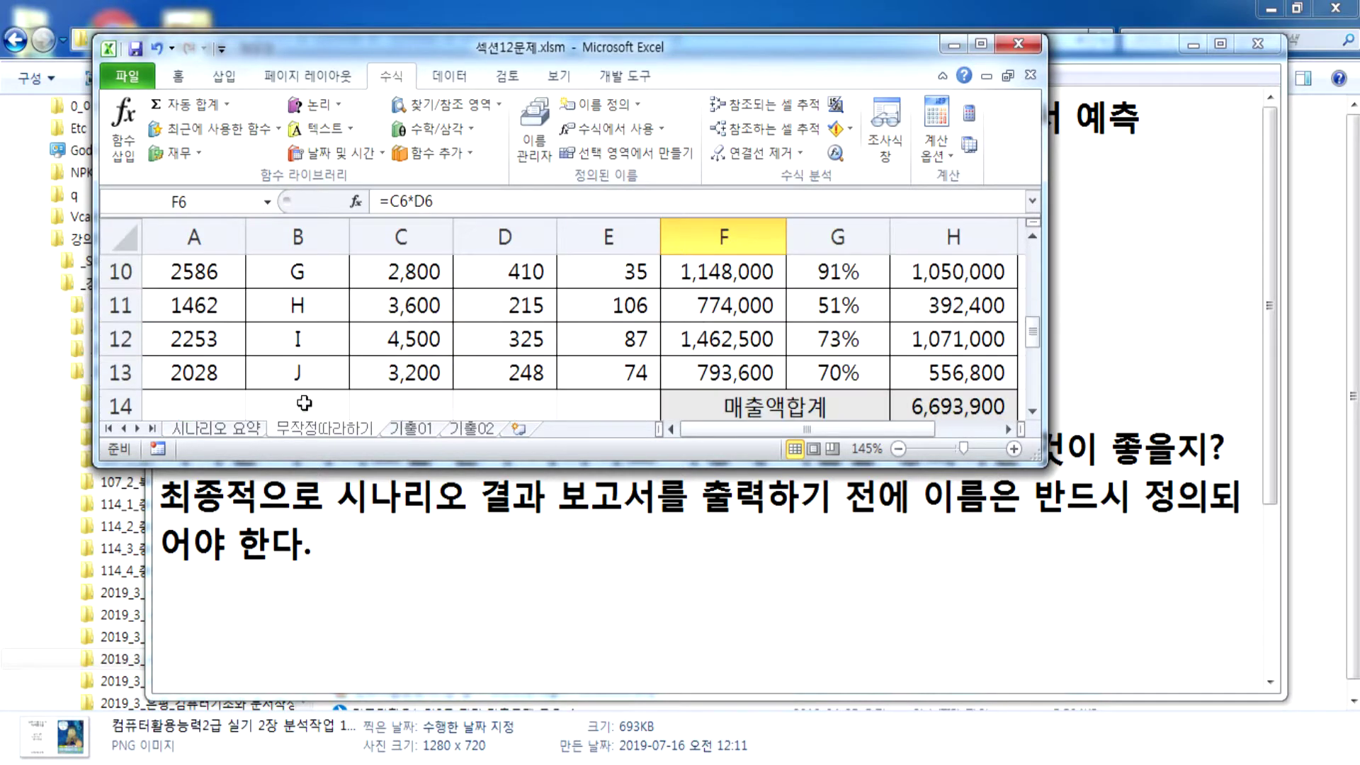
pyautogui.click(235, 430)
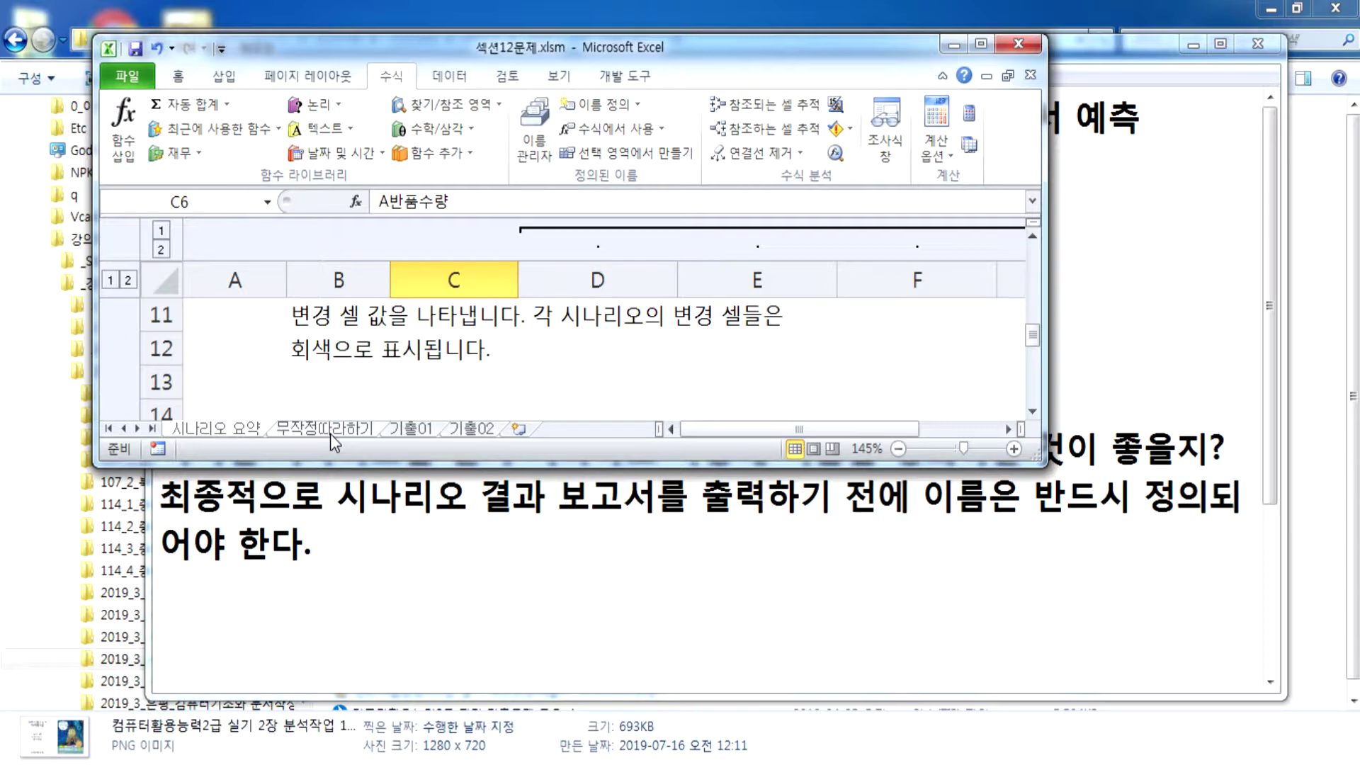
pyautogui.click(980, 44)
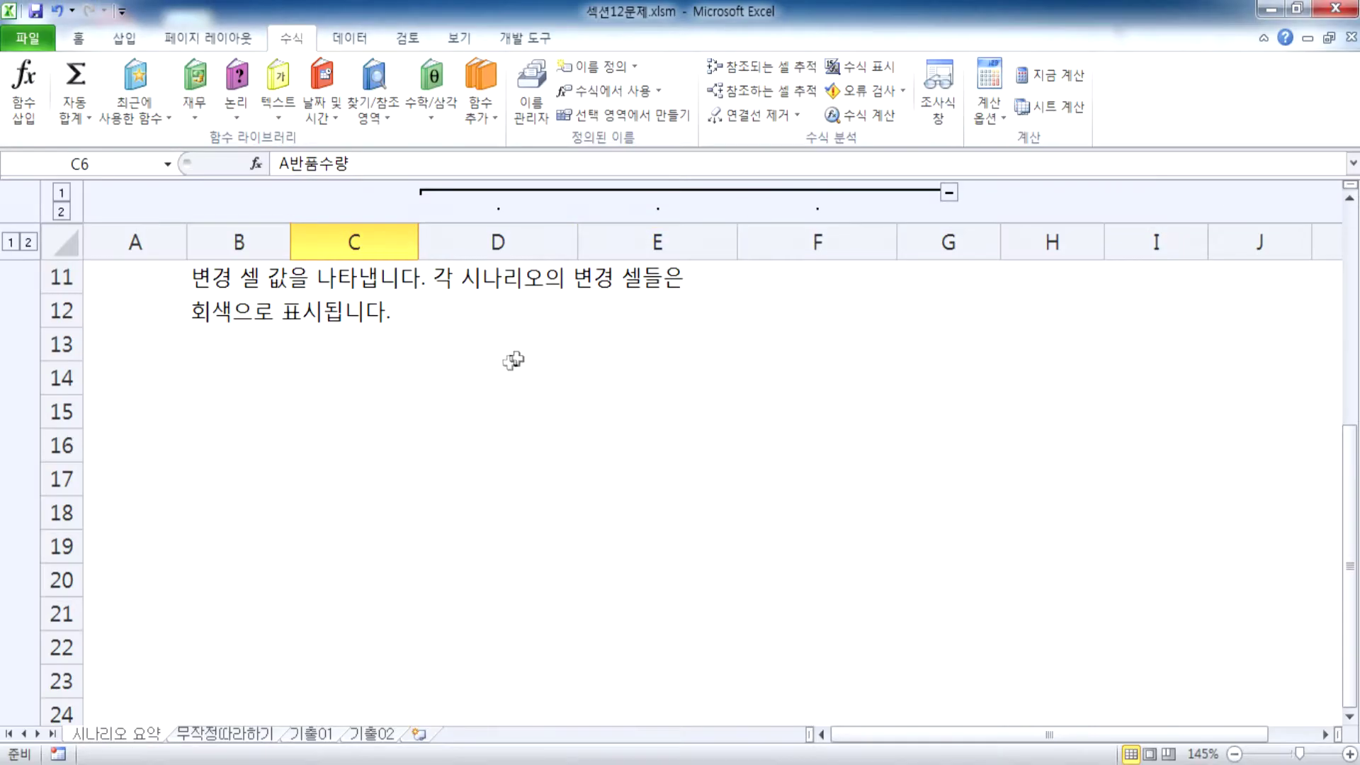
# On the 기출01 sheet, define the name 이율 for the annual interest rate cell B4.
pyautogui.click(315, 735)
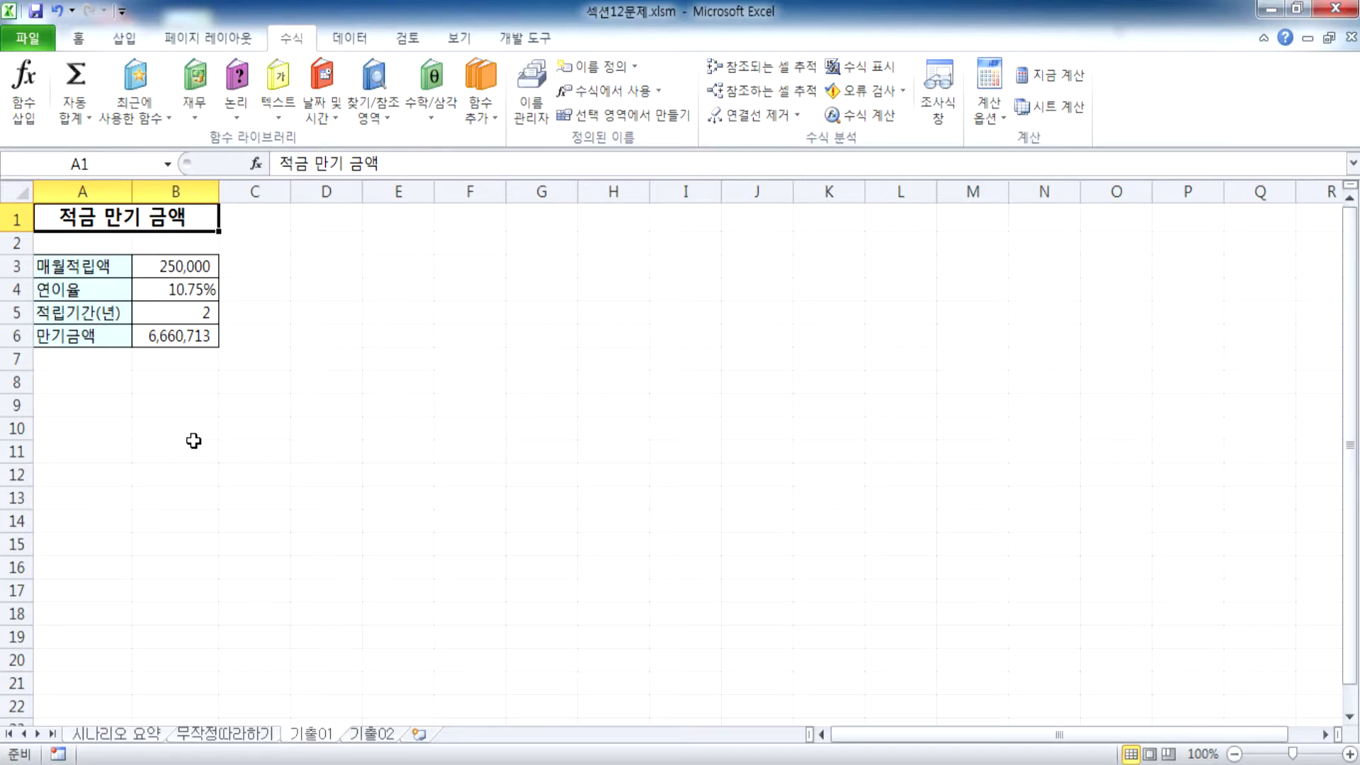
pyautogui.keyDown('ctrl'); pyautogui.scroll(6, 194, 440); pyautogui.keyUp('ctrl')
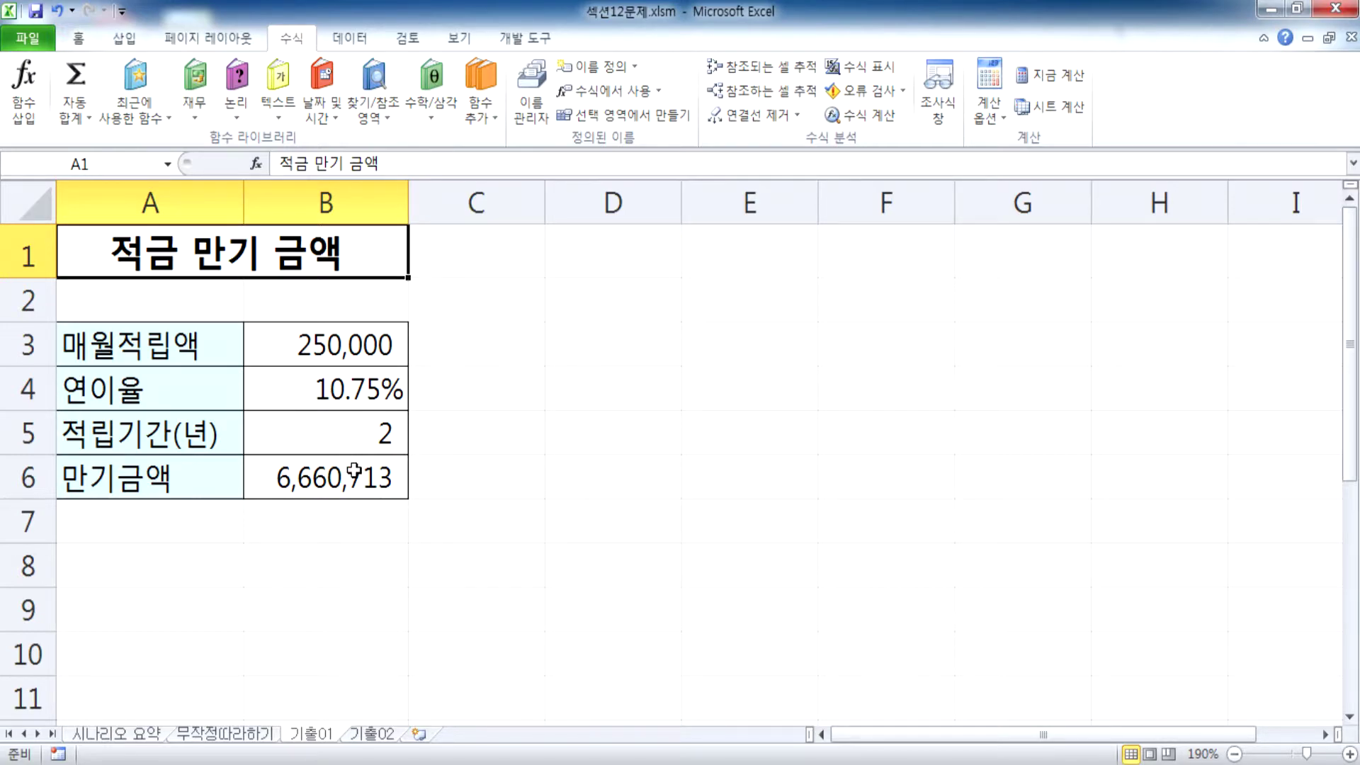
pyautogui.click(301, 391)
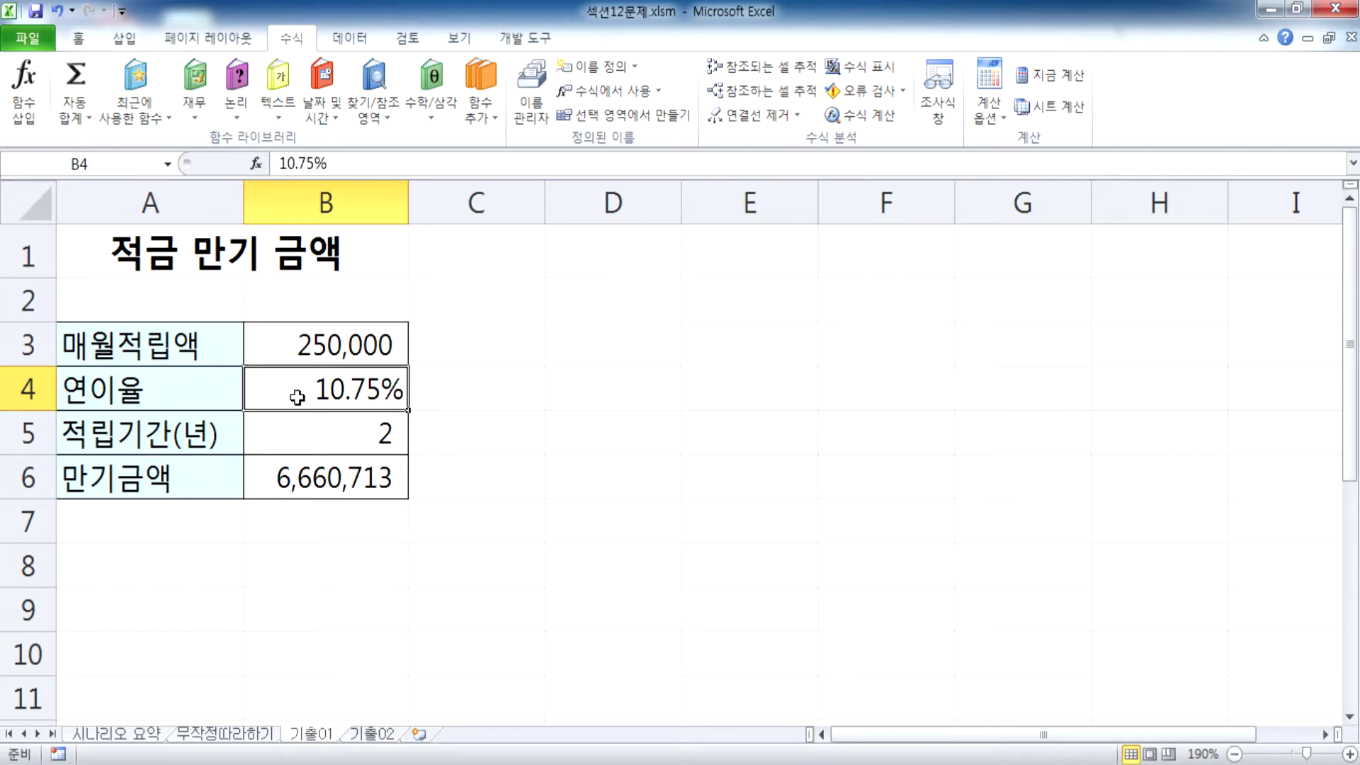
pyautogui.click(318, 482)
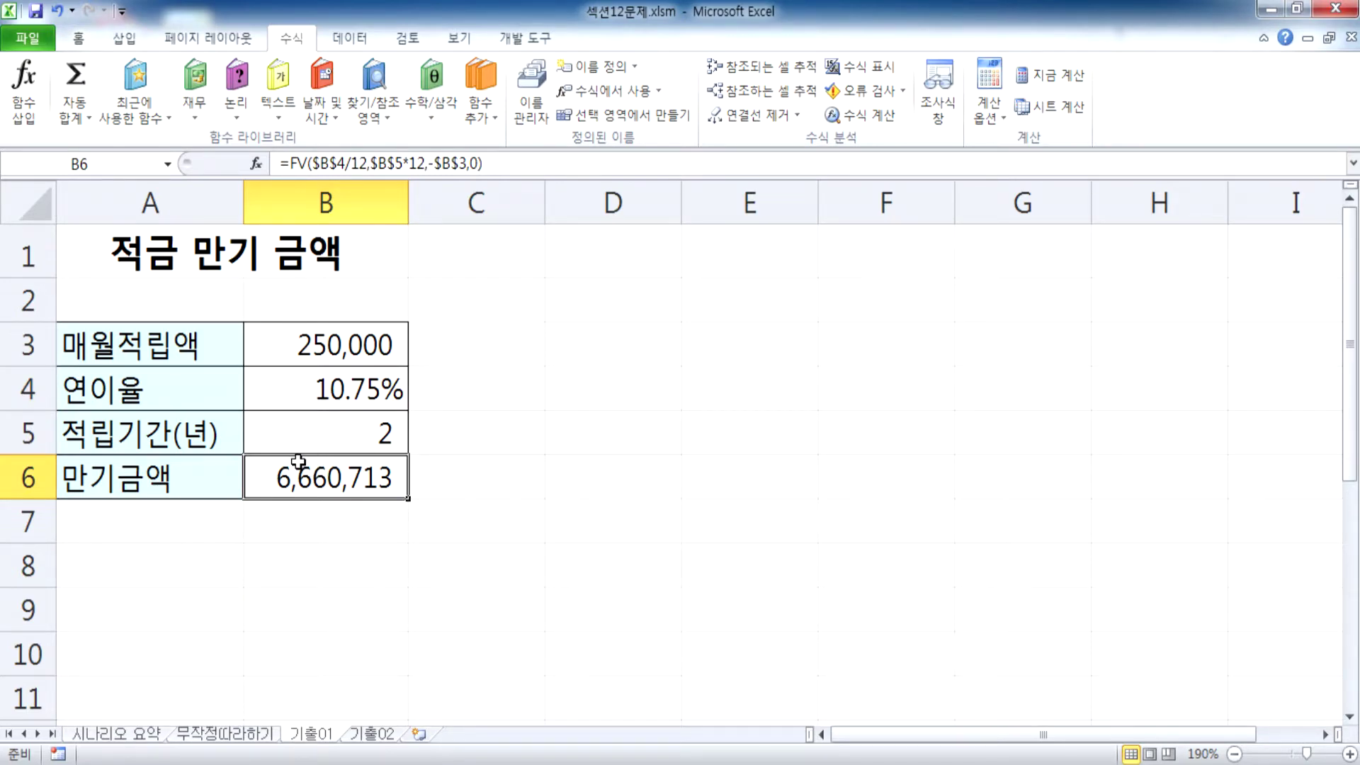
pyautogui.click(306, 388)
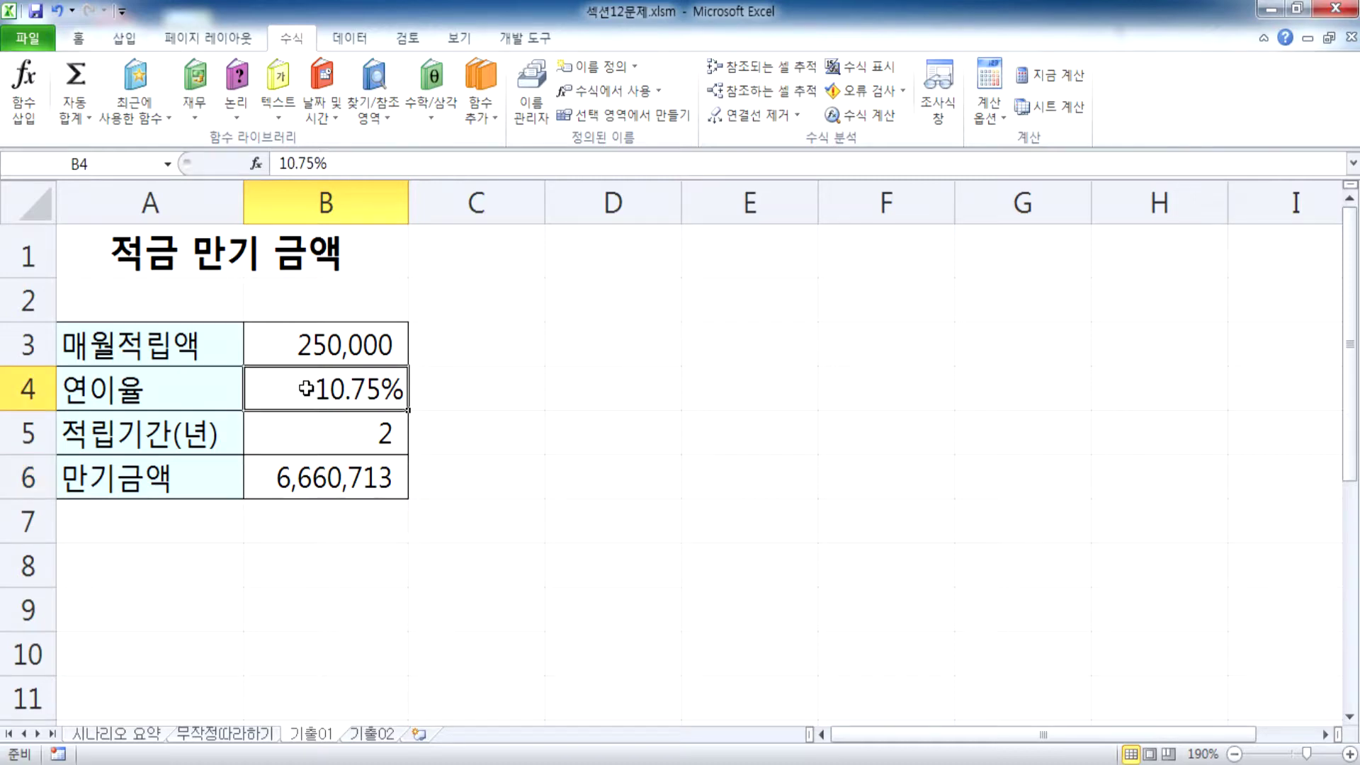
pyautogui.click(96, 164)
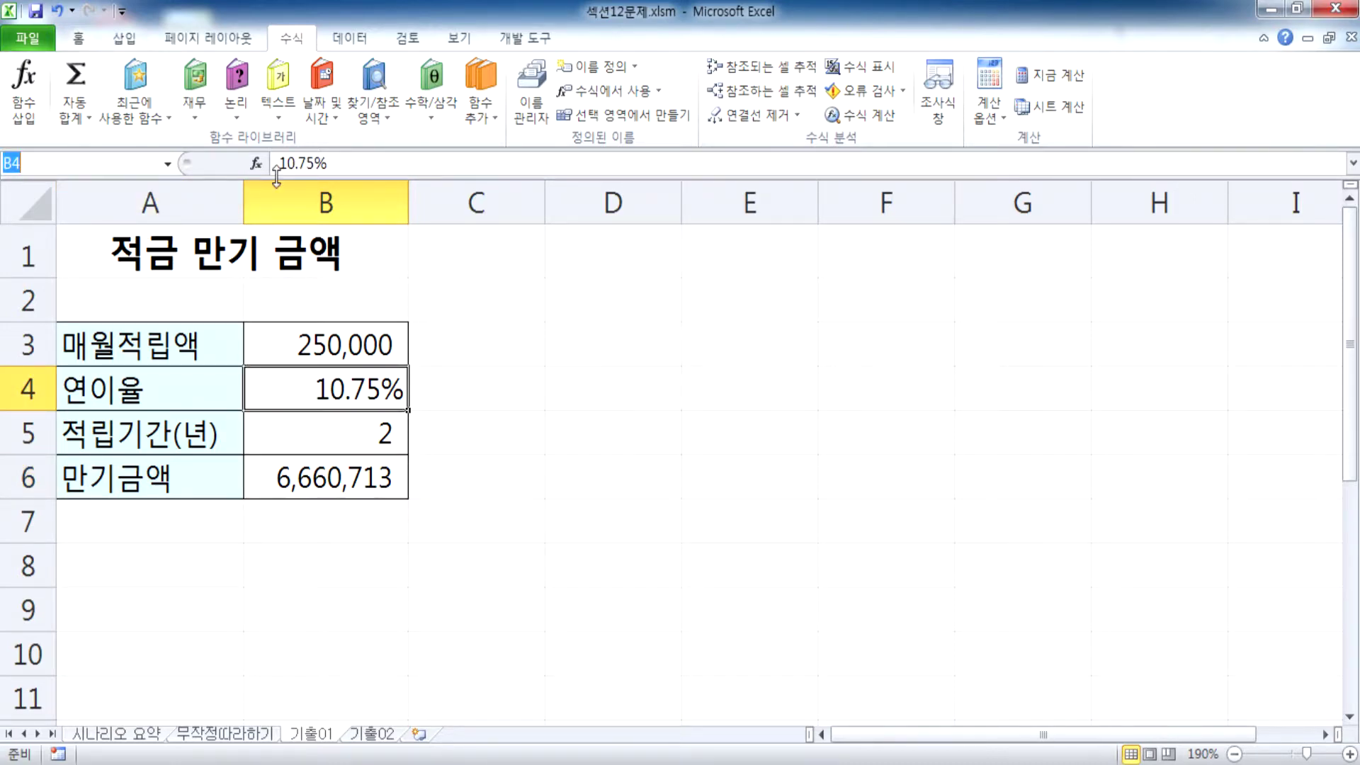
pyautogui.write('이율')
pyautogui.press('Return')
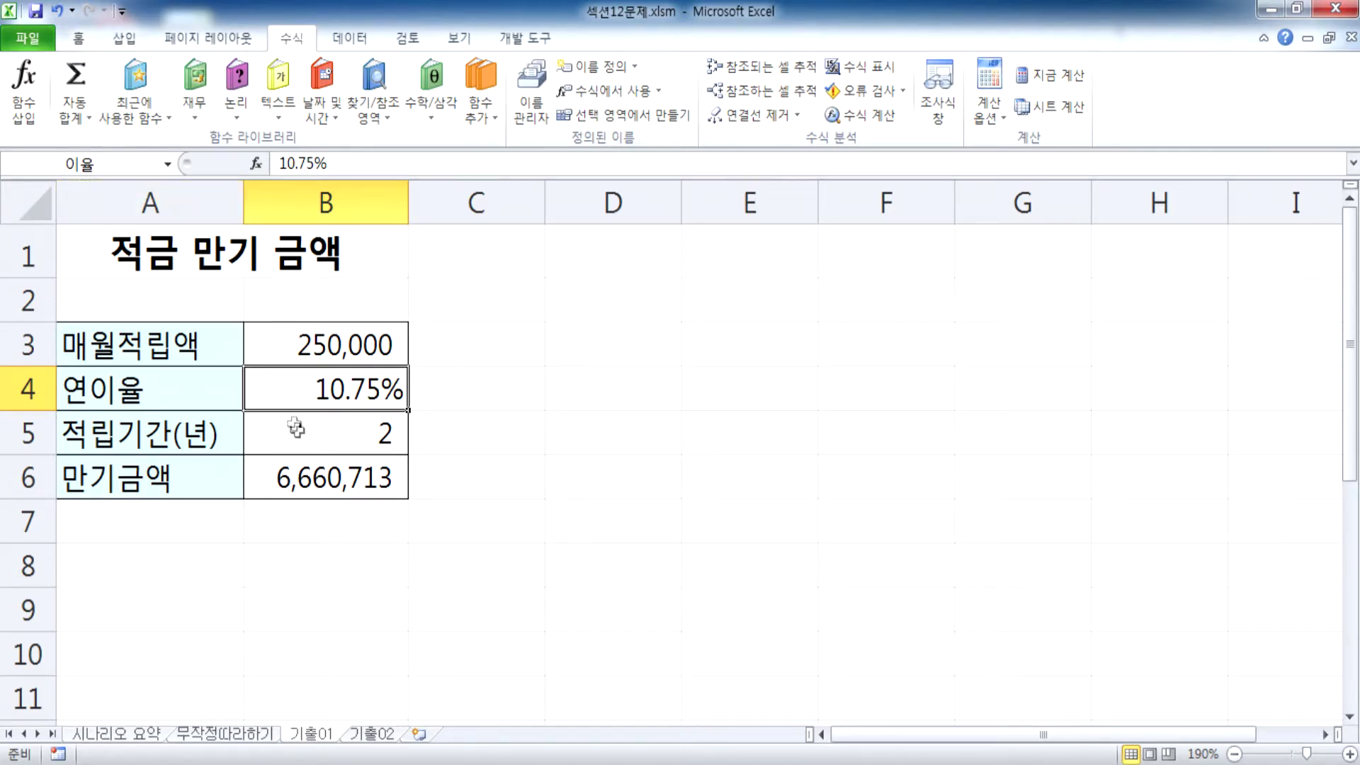
# Define the name 만기금액 for the maturity amount cell B6.
pyautogui.click(319, 479)
pyautogui.click(119, 165)
pyautogui.write('만기금액')
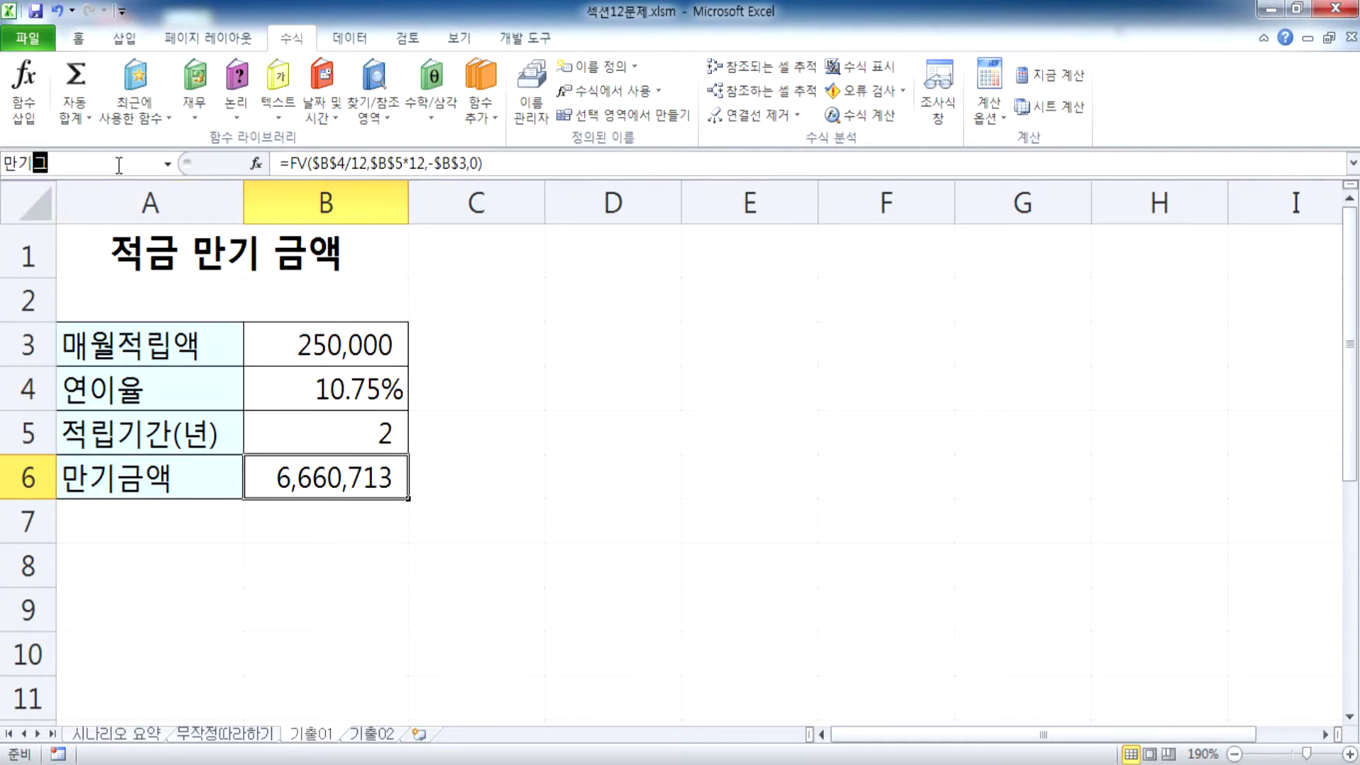
pyautogui.press('Return')
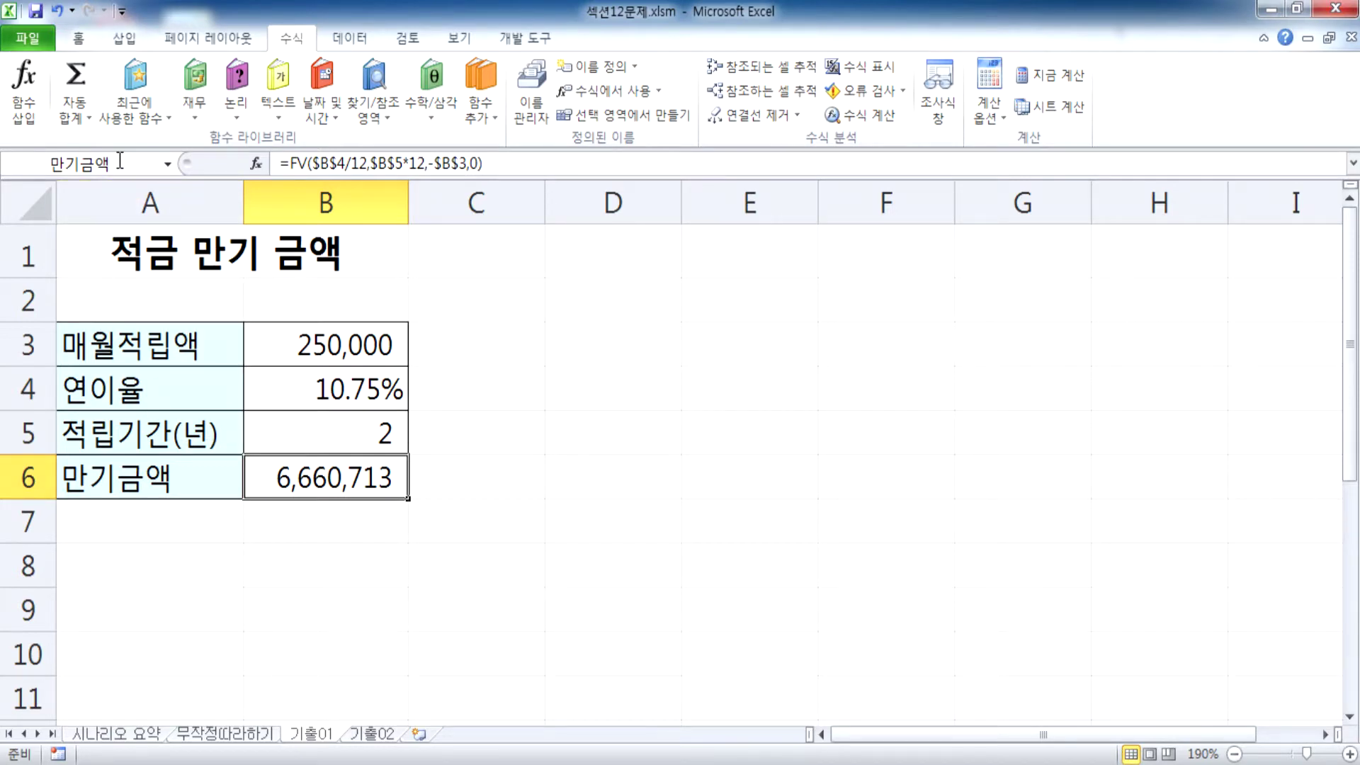
# Check which names are assigned to the interest rate and maturity amount cells in the savings table.
pyautogui.click(168, 164)
pyautogui.scroll(-1, 354, 506)
pyautogui.click(299, 340)
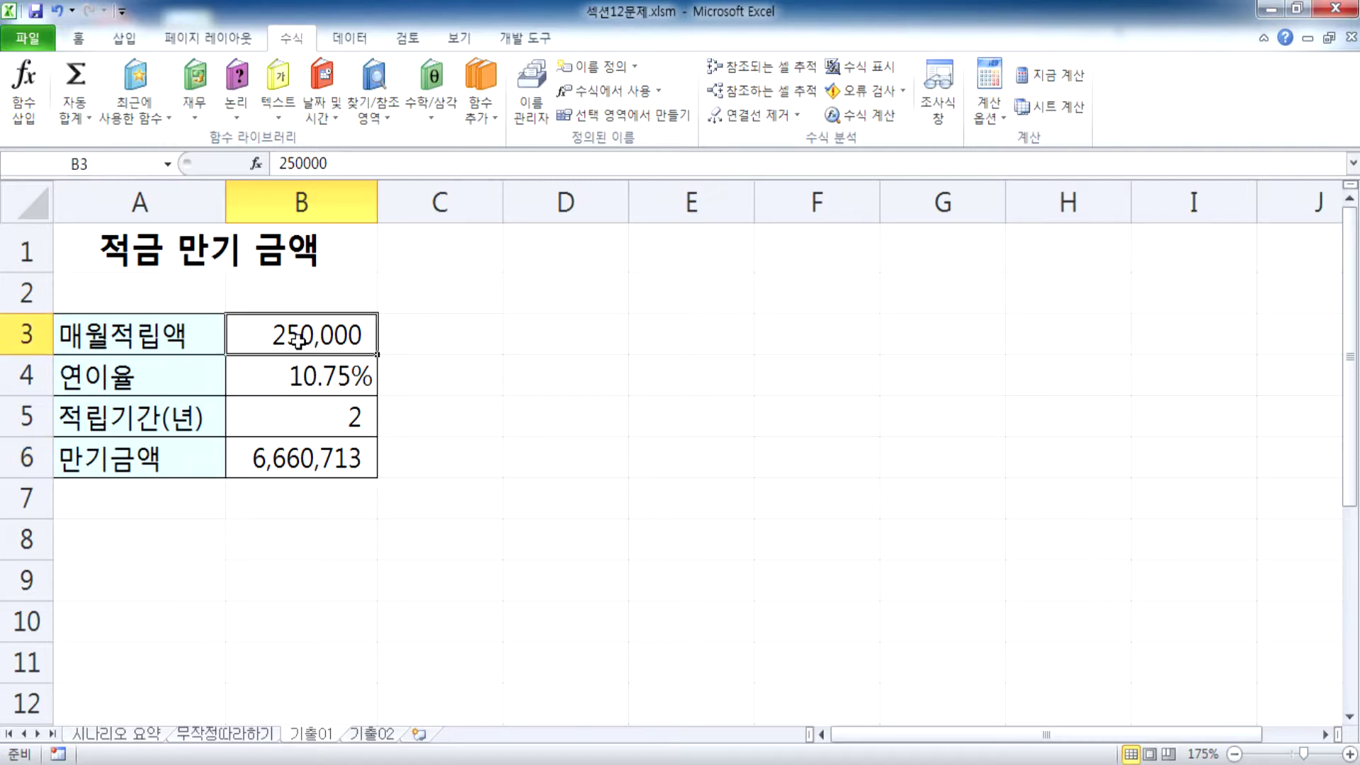
pyautogui.click(249, 381)
pyautogui.moveTo(212, 454); pyautogui.dragTo(283, 459)
pyautogui.click(283, 458)
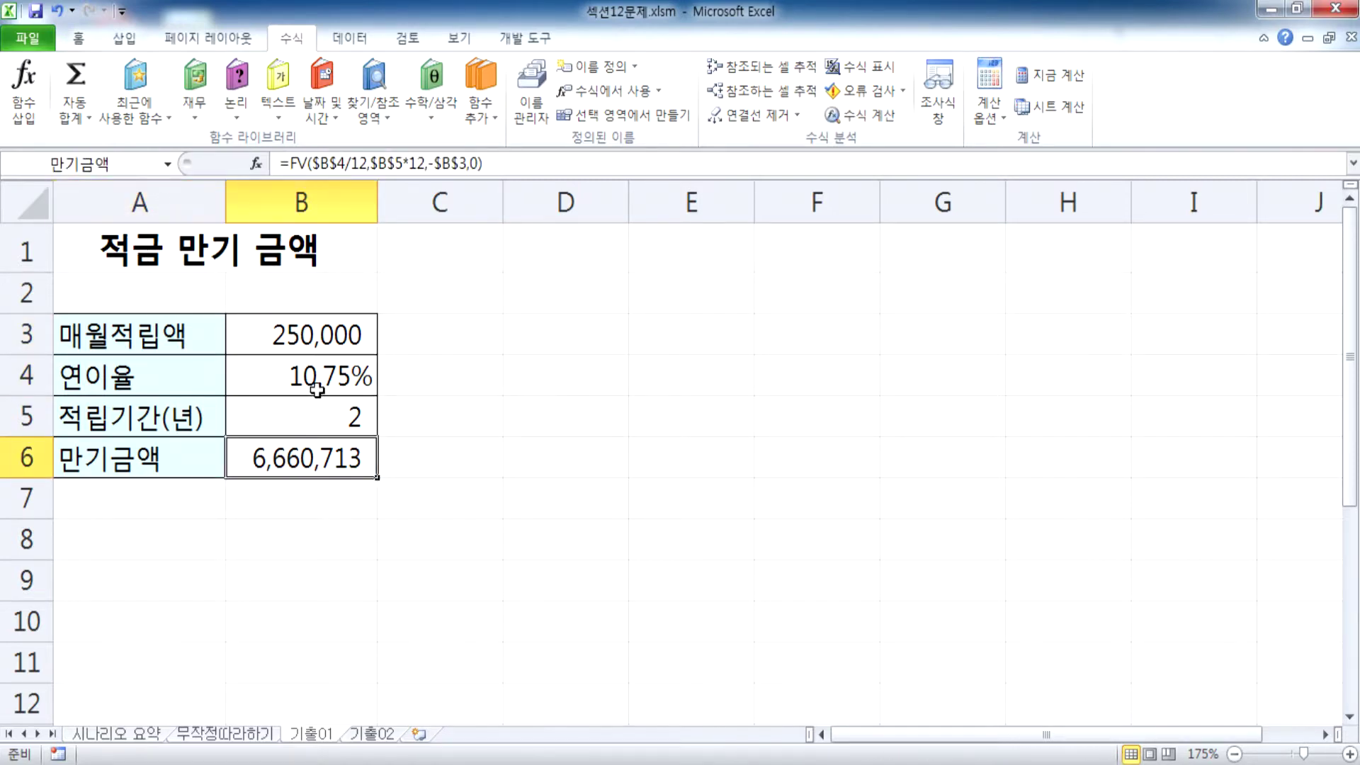
pyautogui.click(524, 419)
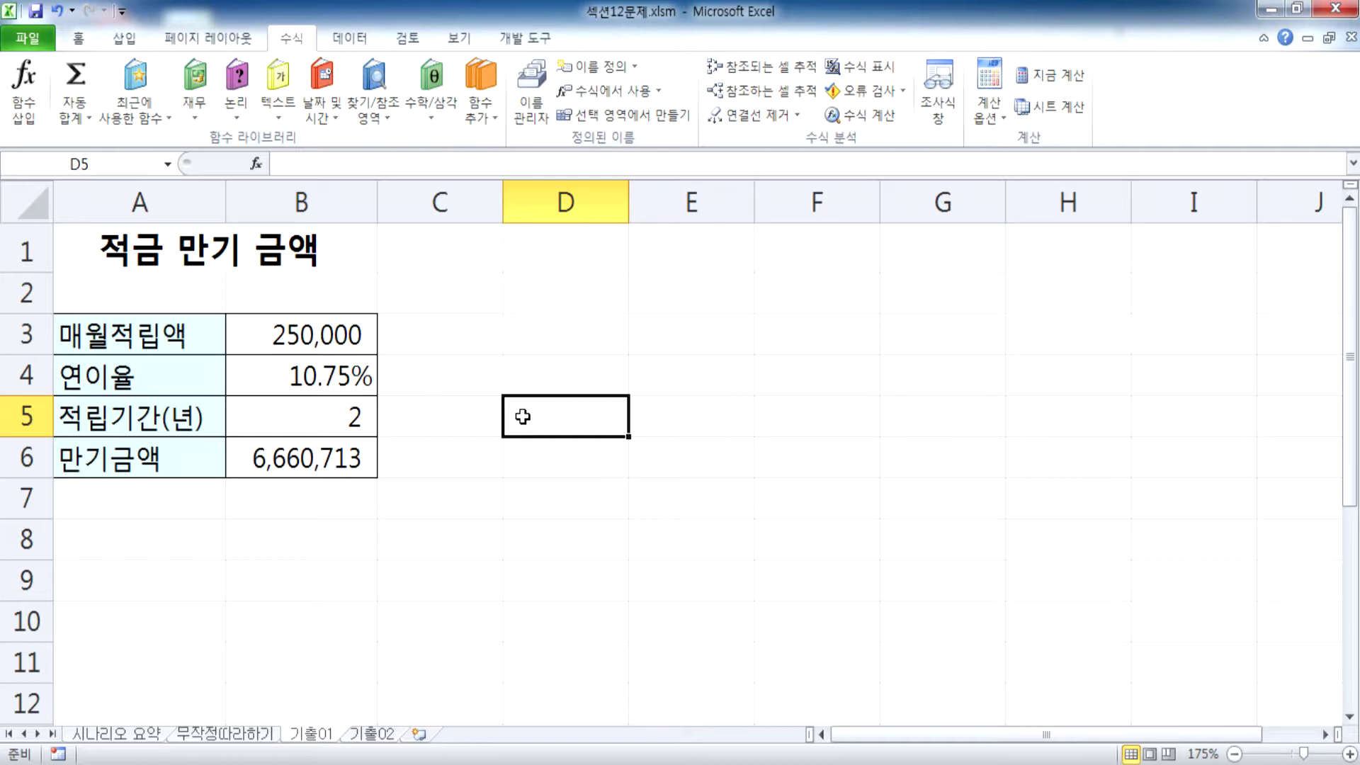
pyautogui.click(707, 358)
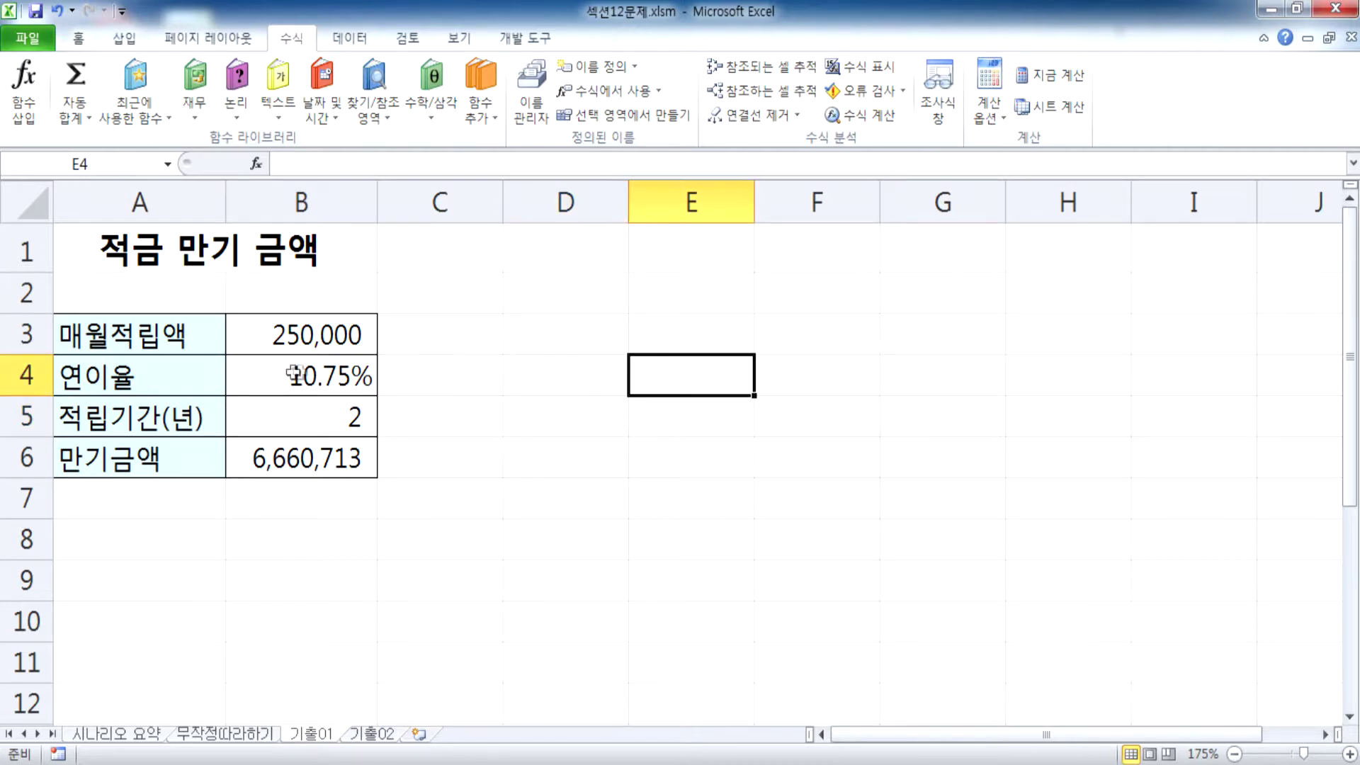
pyautogui.click(253, 376)
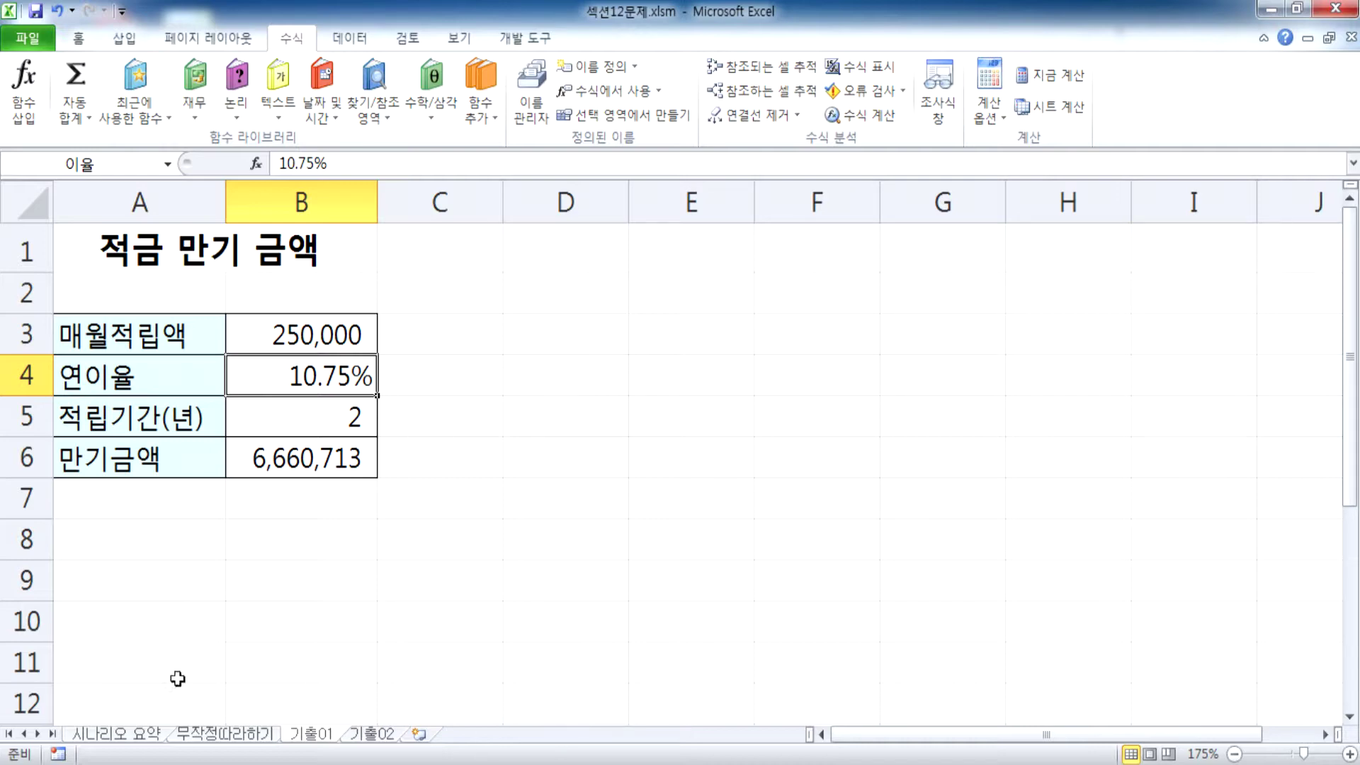
# Review the return quantity cells E4 and E5 on the 무작정따라하기 sheet as the example of scenario changing cells.
pyautogui.click(210, 735)
pyautogui.scroll(3, 410, 404)
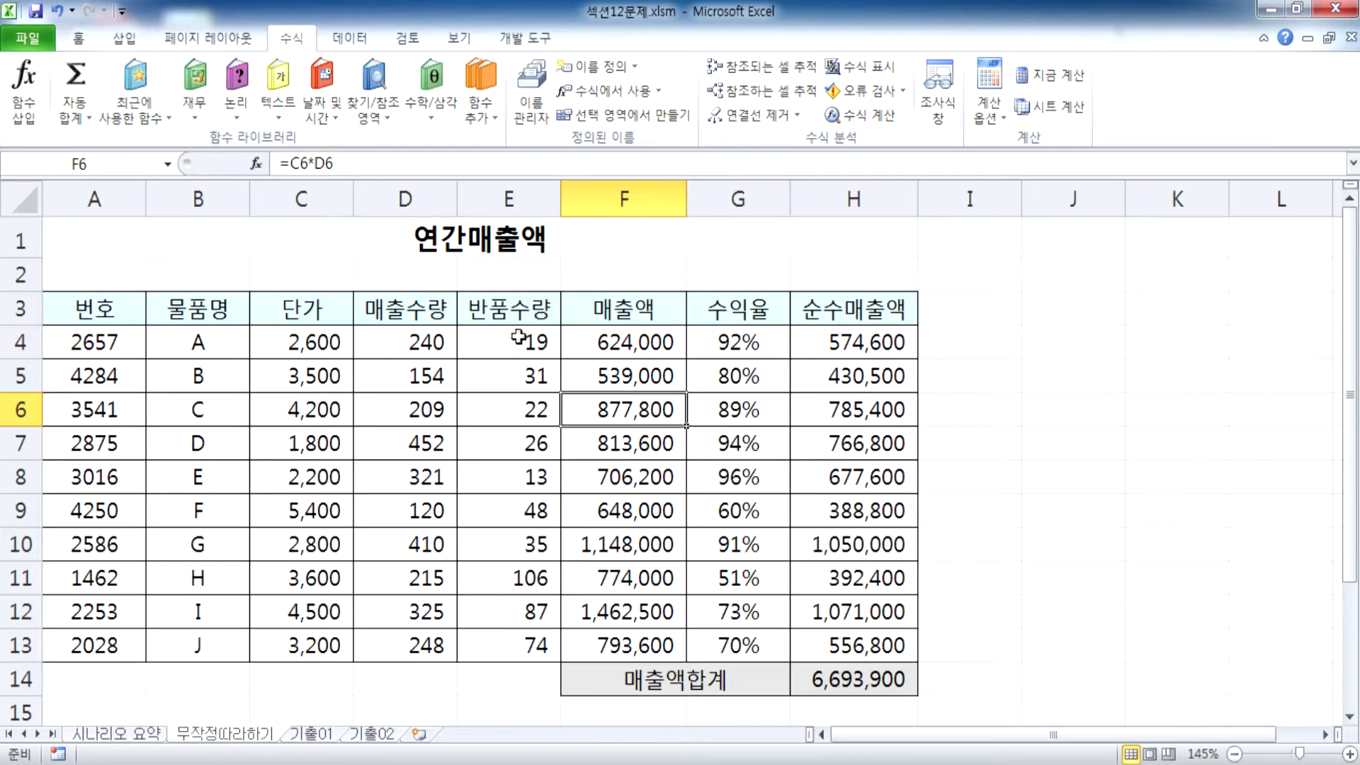
pyautogui.click(510, 342)
pyautogui.moveTo(510, 342); pyautogui.dragTo(506, 372)
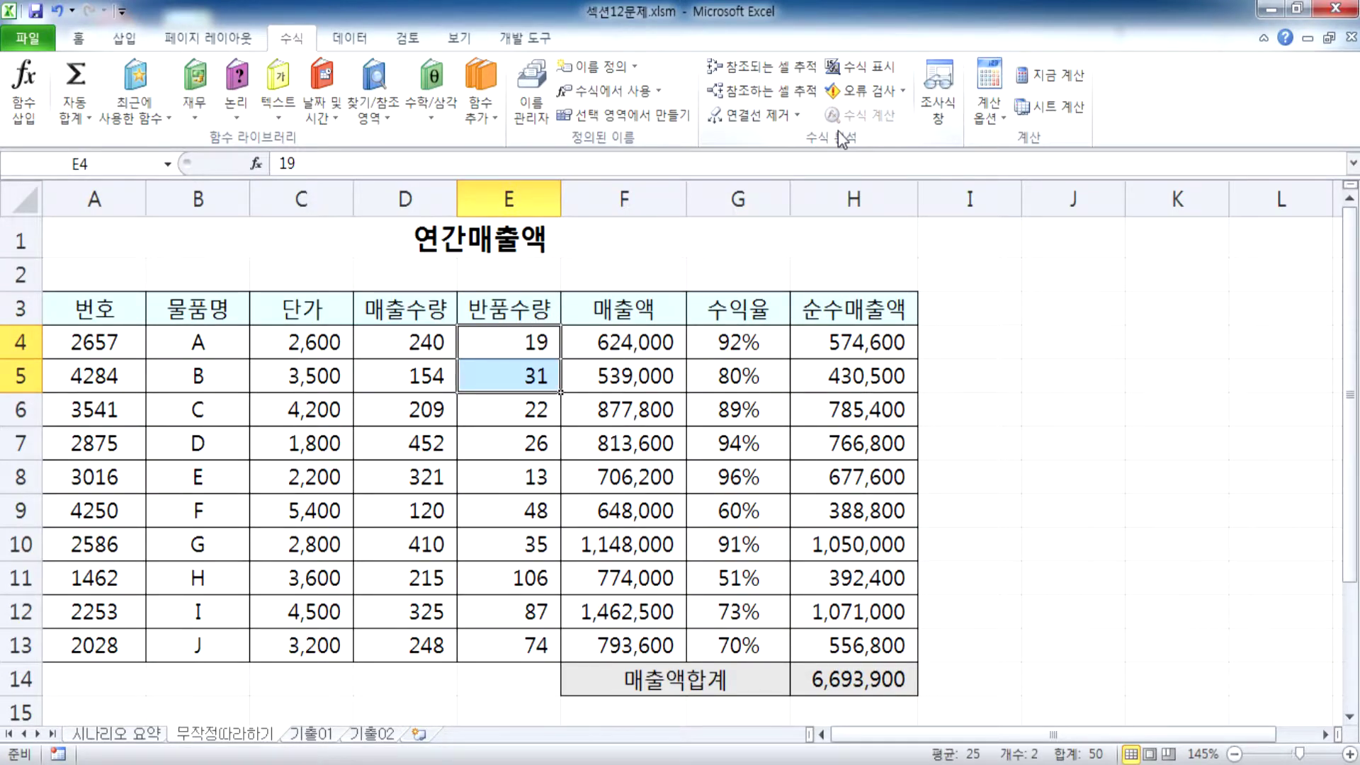
pyautogui.click(815, 398)
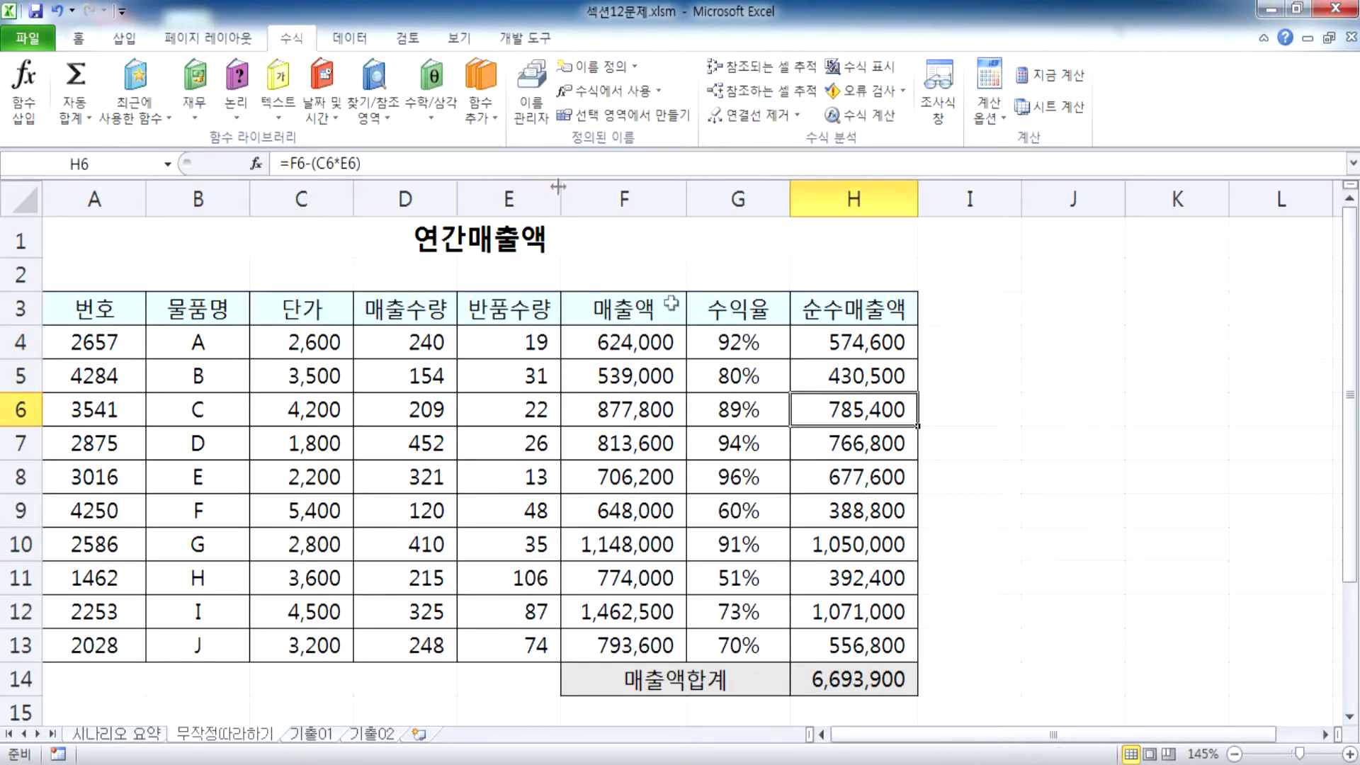
pyautogui.moveTo(515, 338); pyautogui.dragTo(525, 371)
pyautogui.click(525, 346)
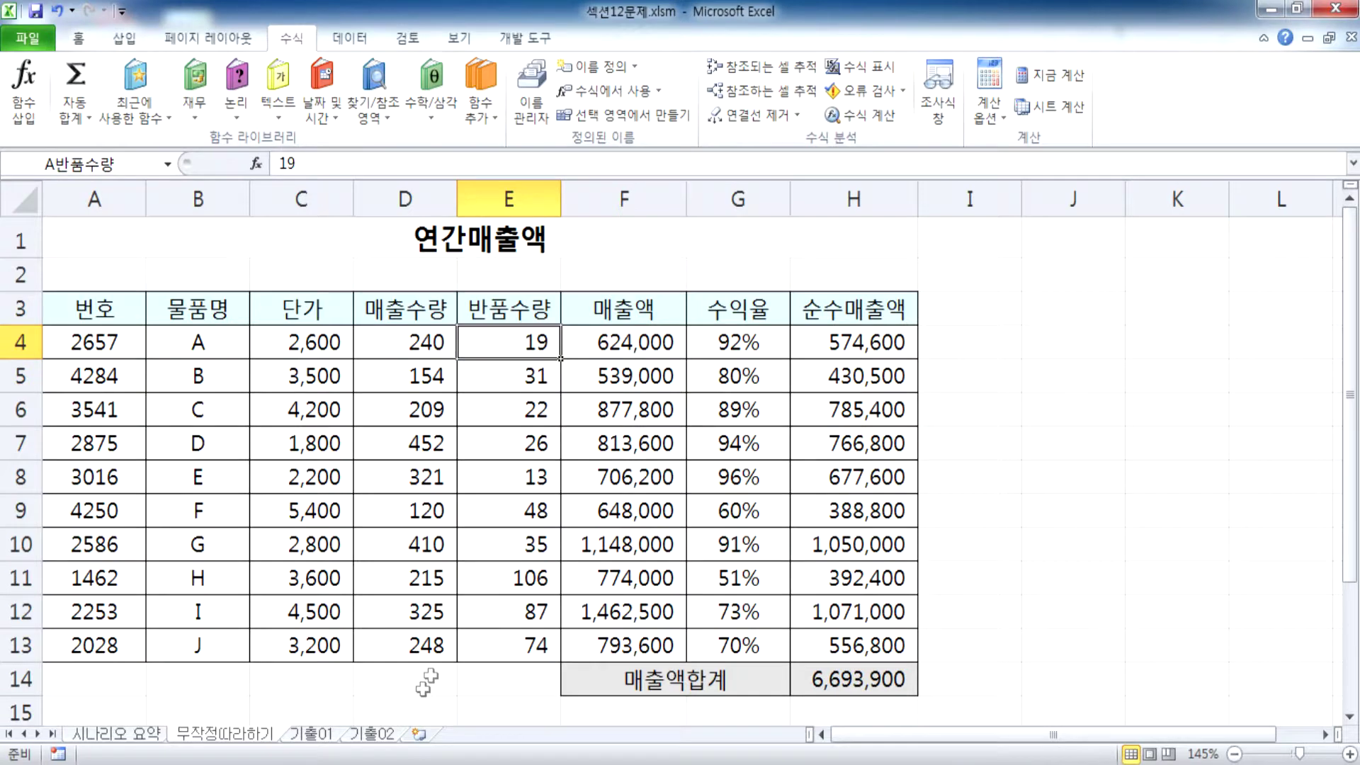
# On the 기출01 sheet, add a scenario named 이율10% with the annual interest rate cell B4 as its changing cell.
pyautogui.click(312, 733)
pyautogui.click(660, 360)
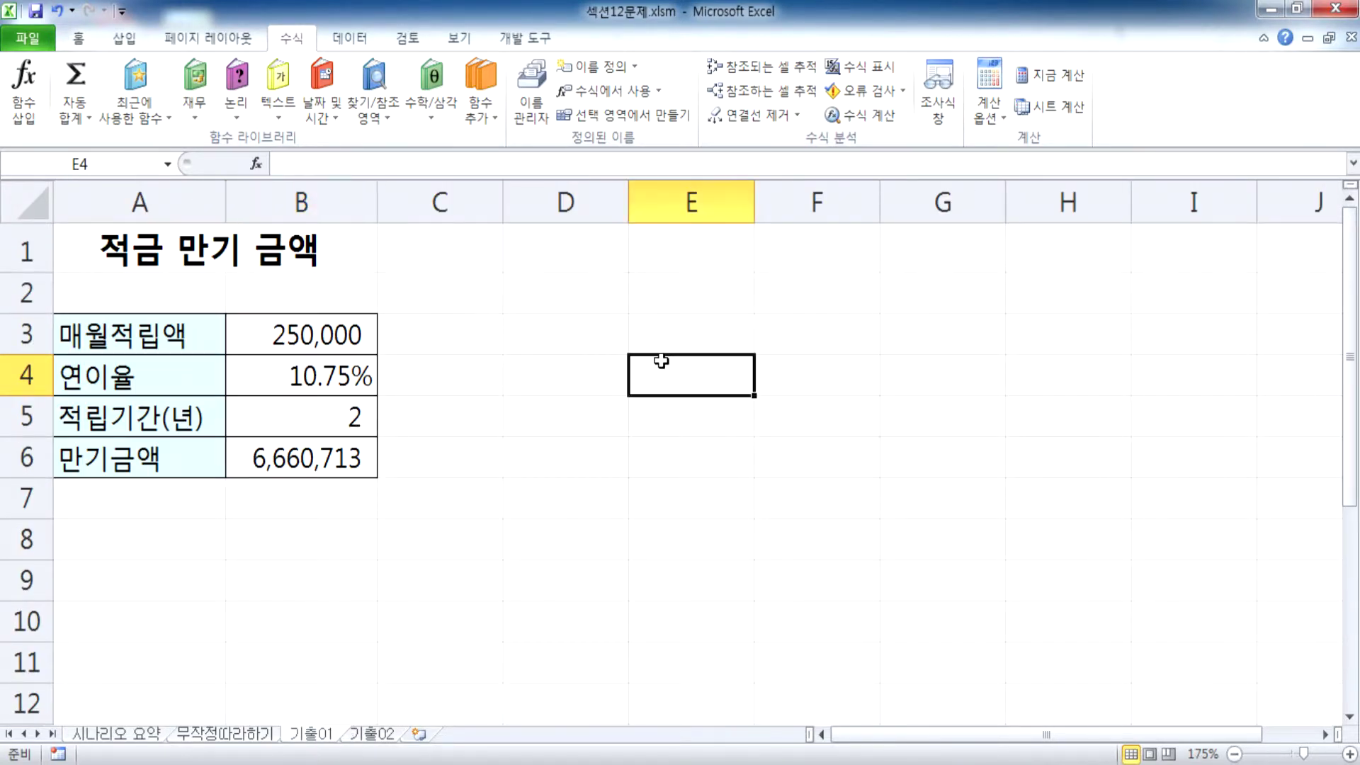
pyautogui.click(283, 376)
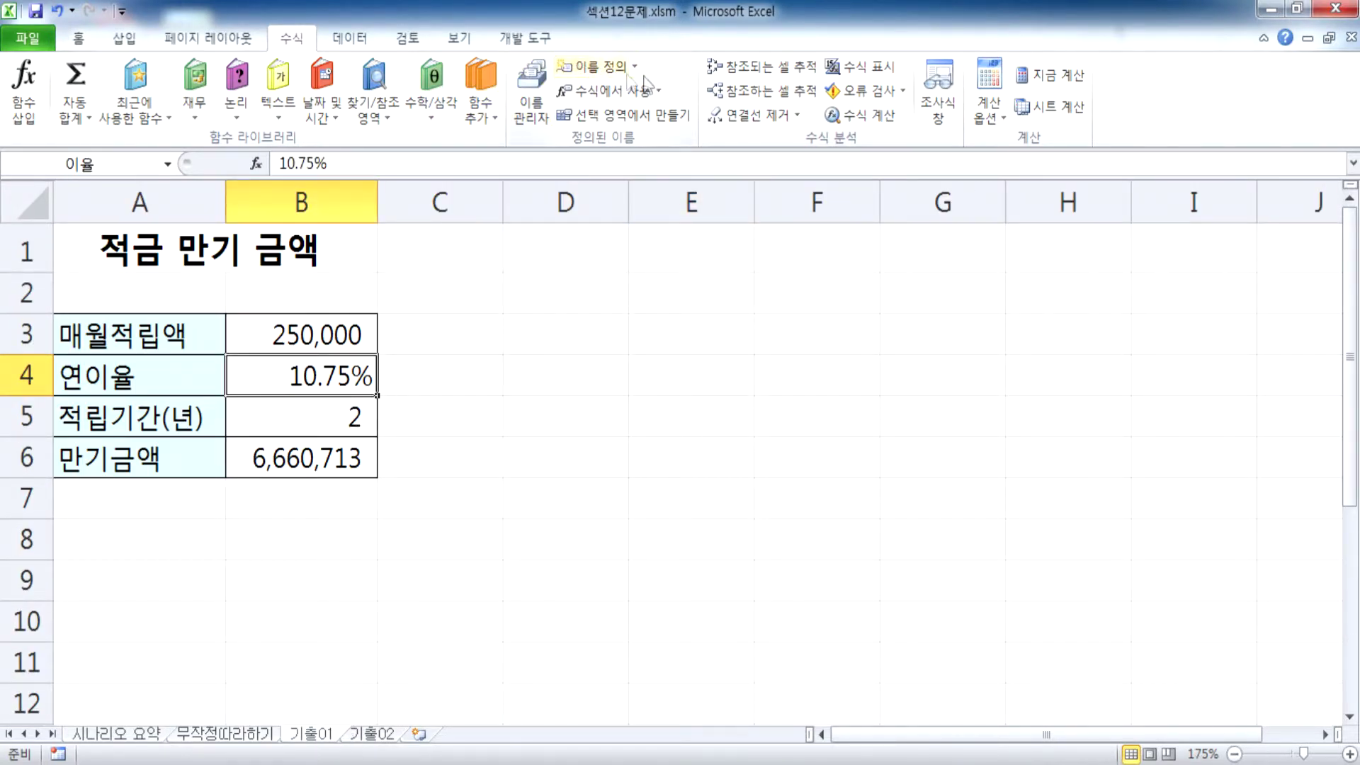
pyautogui.click(350, 39)
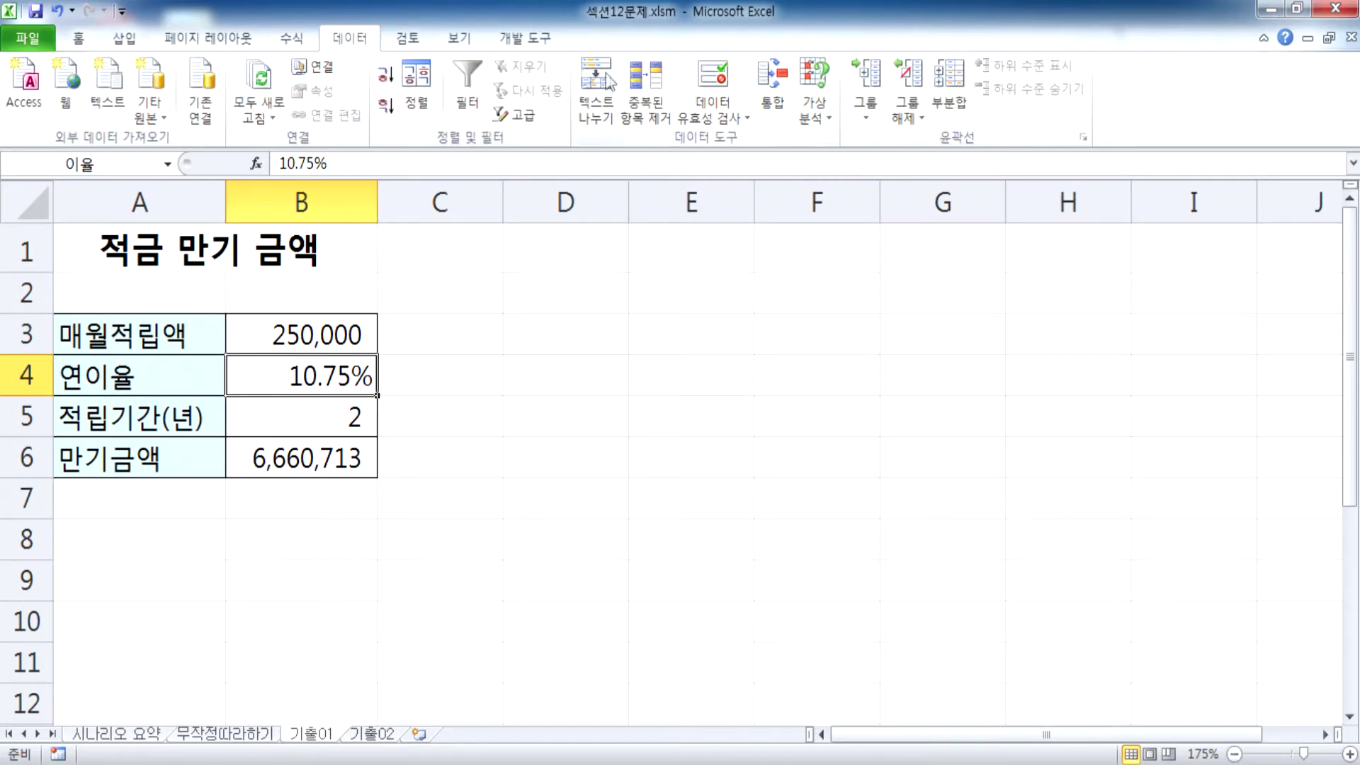
pyautogui.click(815, 110)
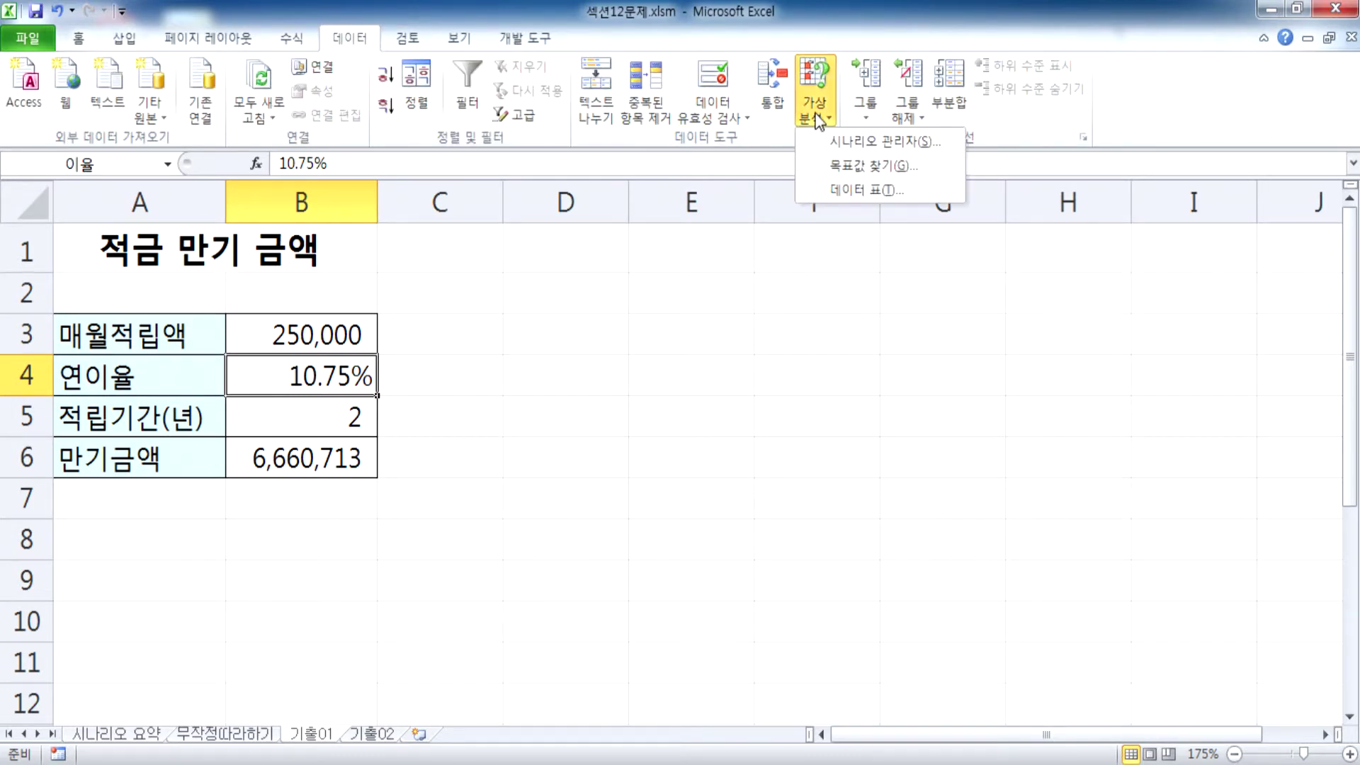
pyautogui.click(861, 142)
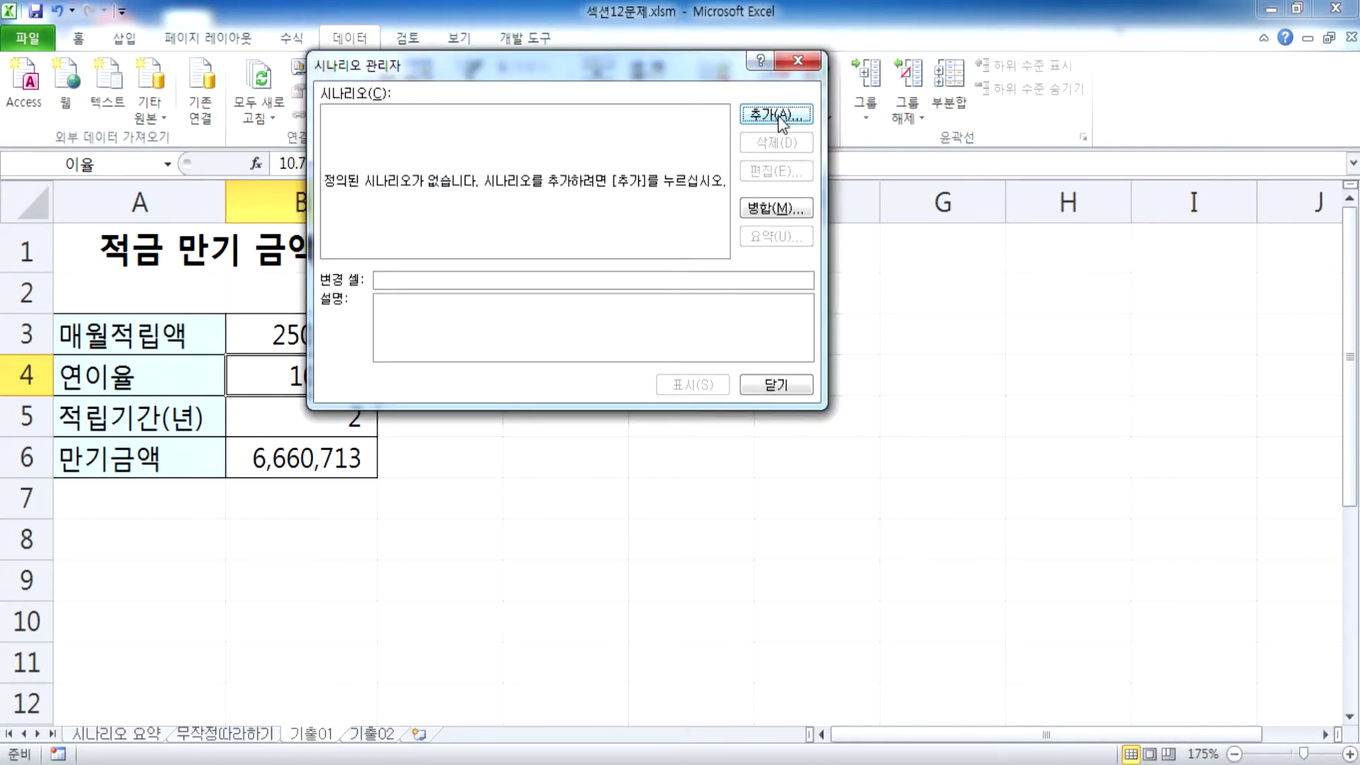
pyautogui.click(779, 117)
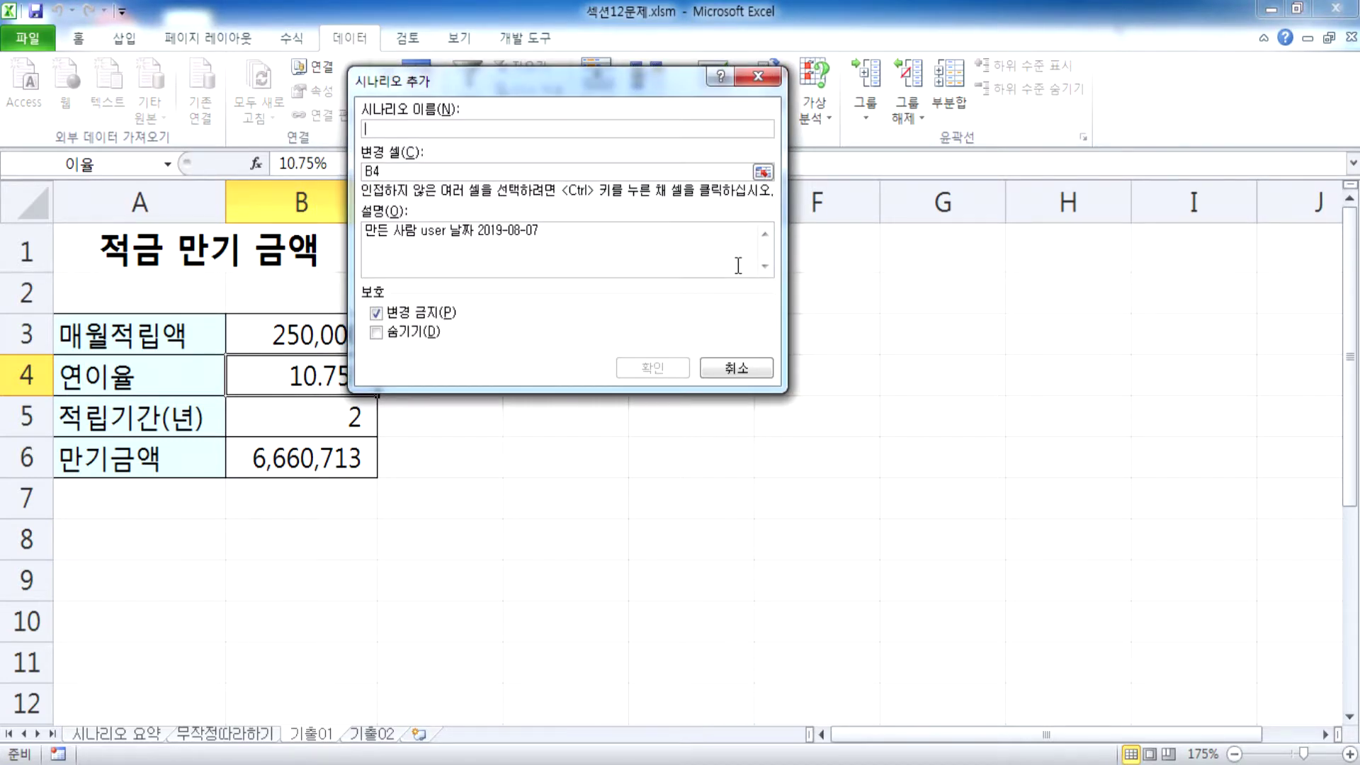
pyautogui.write('이율10%')
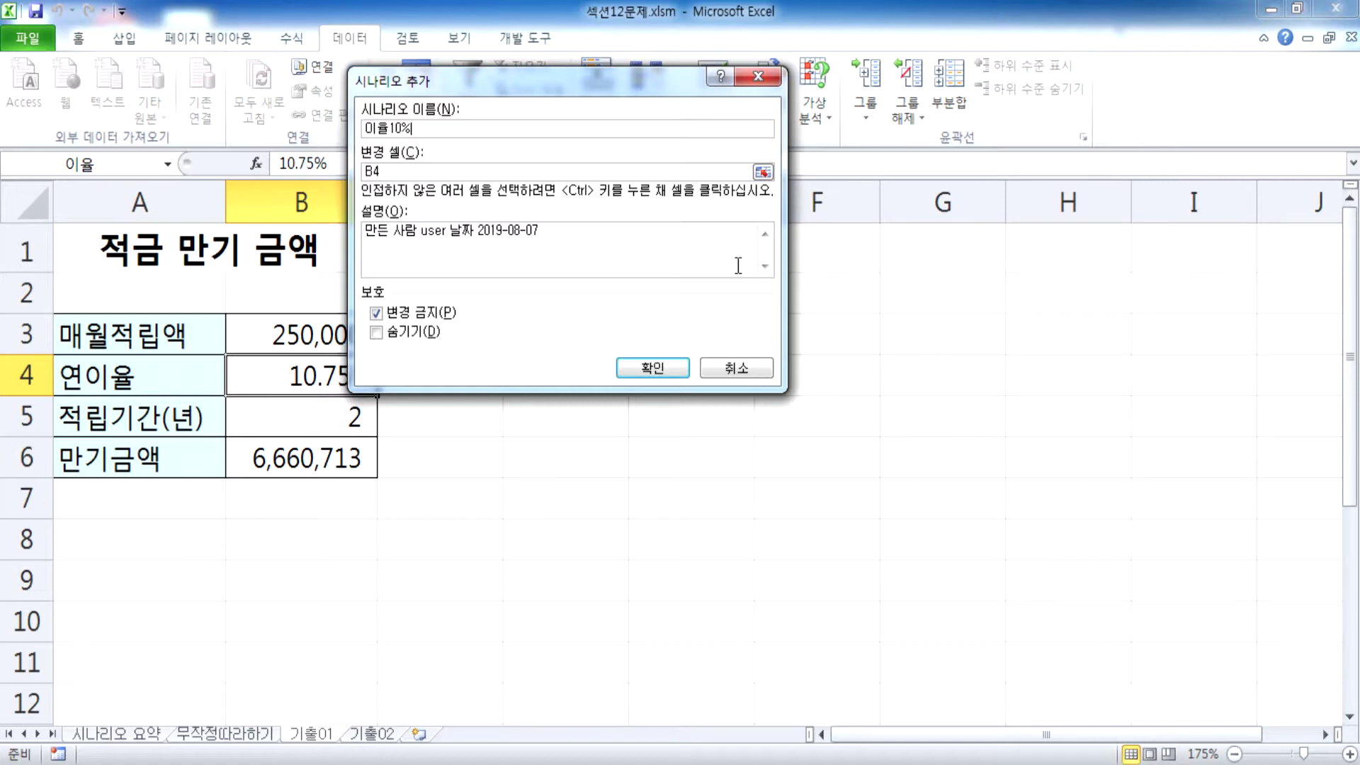
pyautogui.click(411, 167)
pyautogui.moveTo(471, 95); pyautogui.dragTo(563, 188)
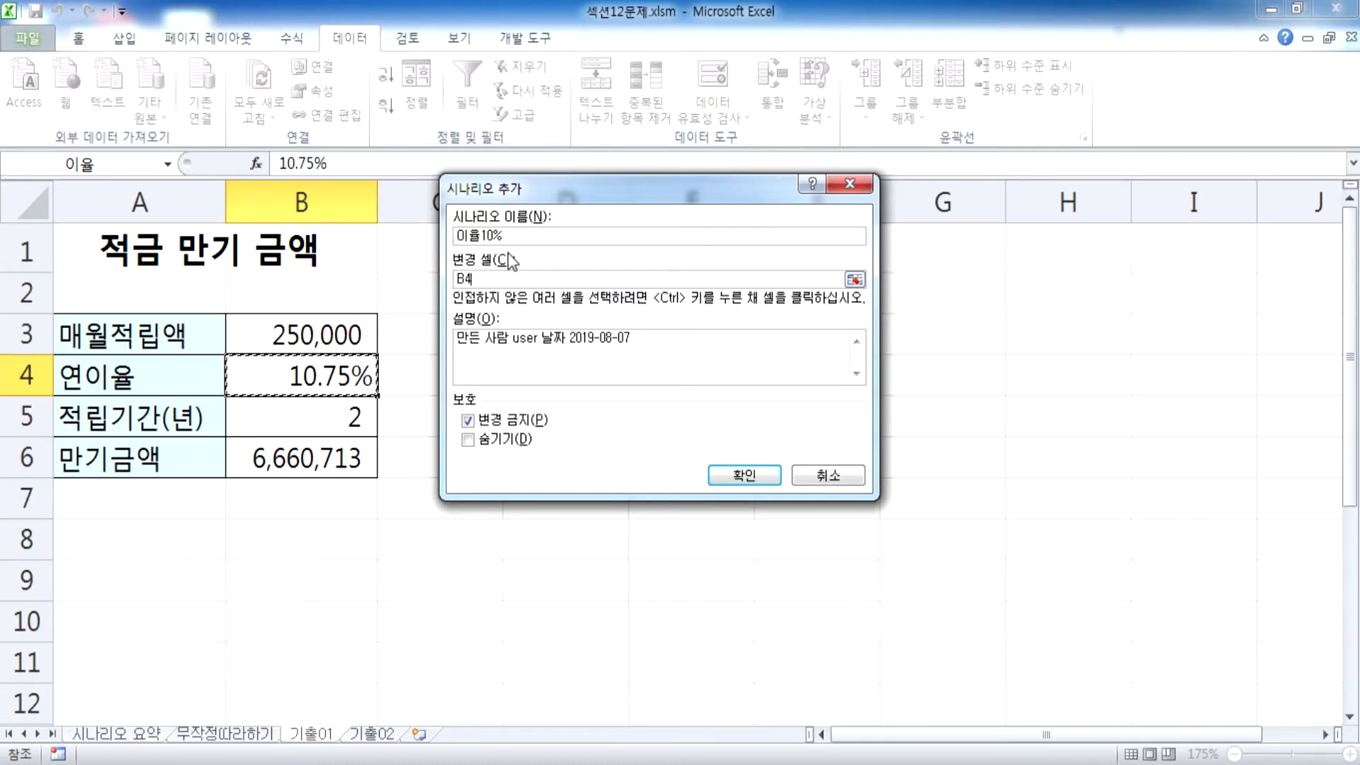
pyautogui.click(745, 475)
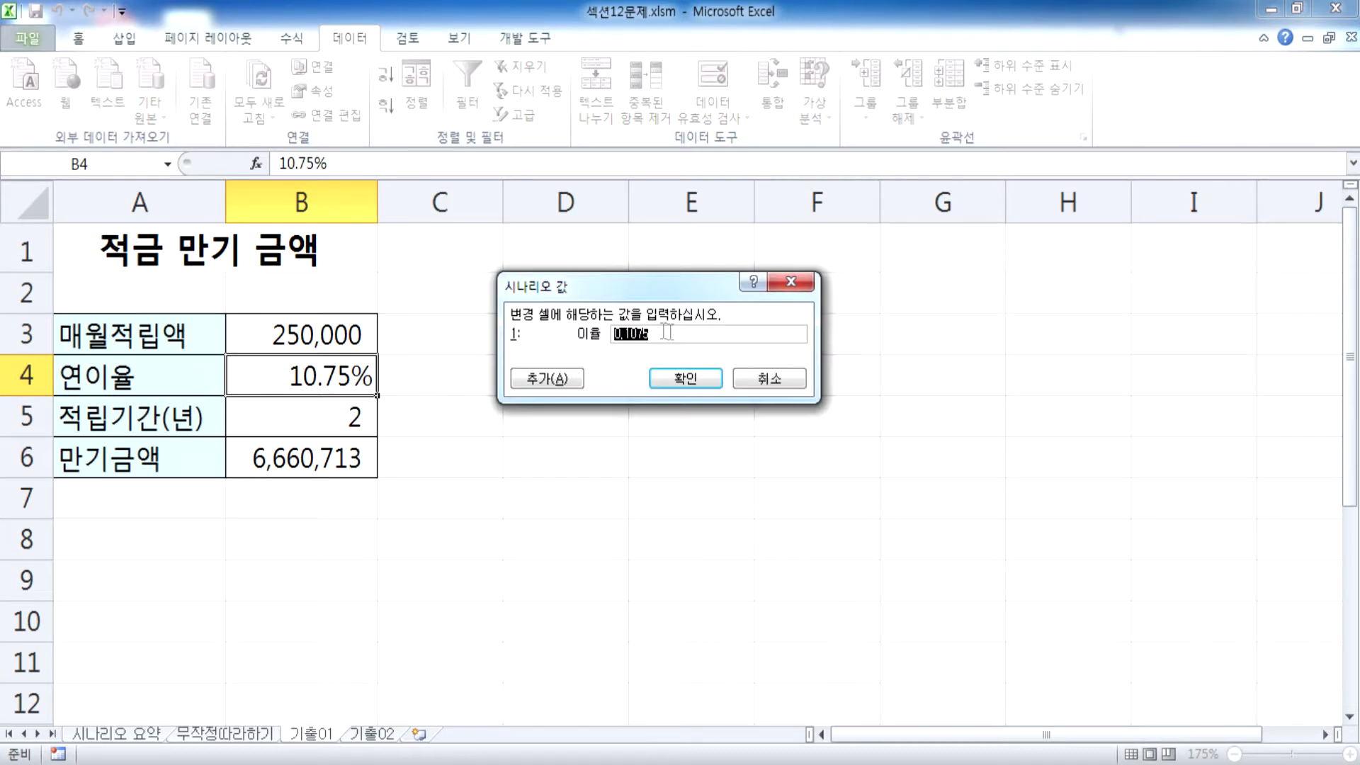
# Set the 이율 value of the 이율10% scenario to 10%.
pyautogui.write('0.1')
pyautogui.press('BackSpace')
pyautogui.press('BackSpace')
pyautogui.press('BackSpace')
pyautogui.write('10%')
pyautogui.click(551, 379)
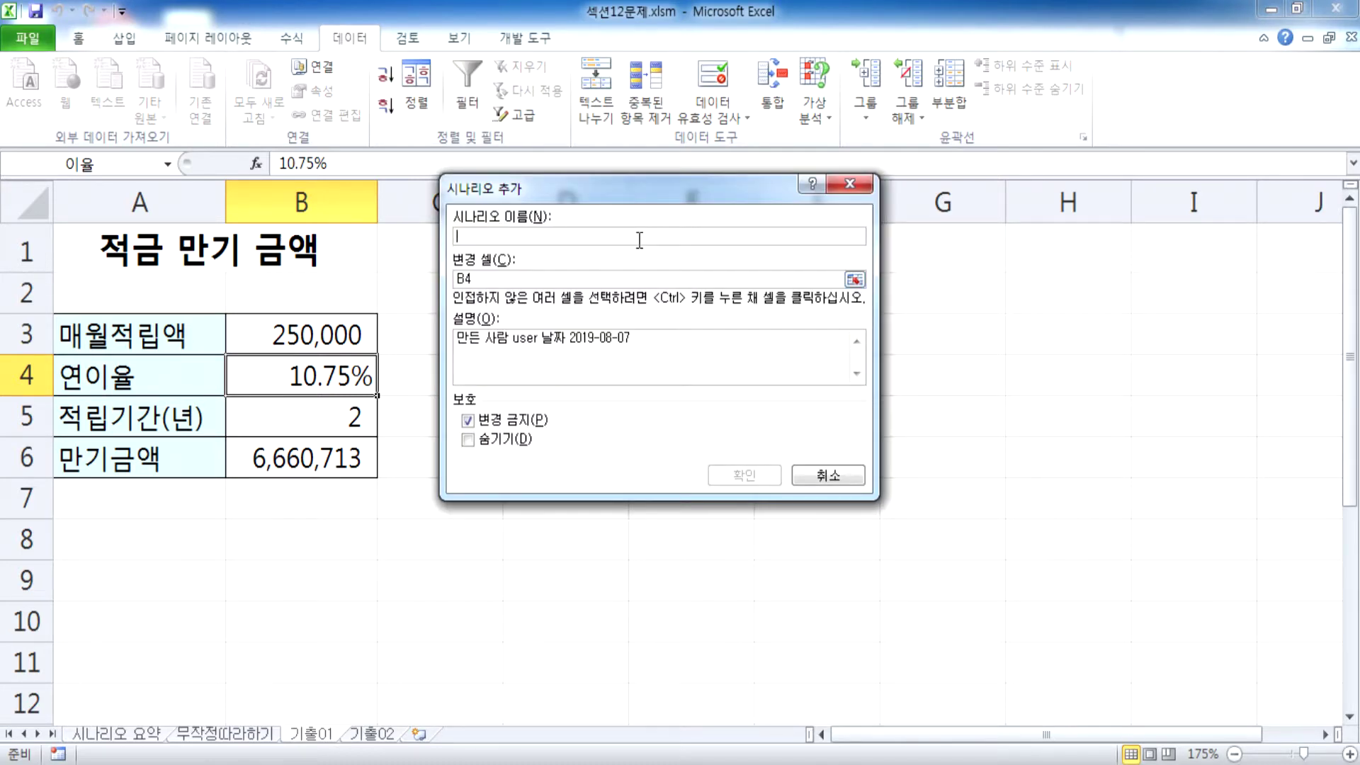
# Add a second scenario named 이율11.5% for cell B4 with the 이율 value 0.115.
pyautogui.write('이율11.')
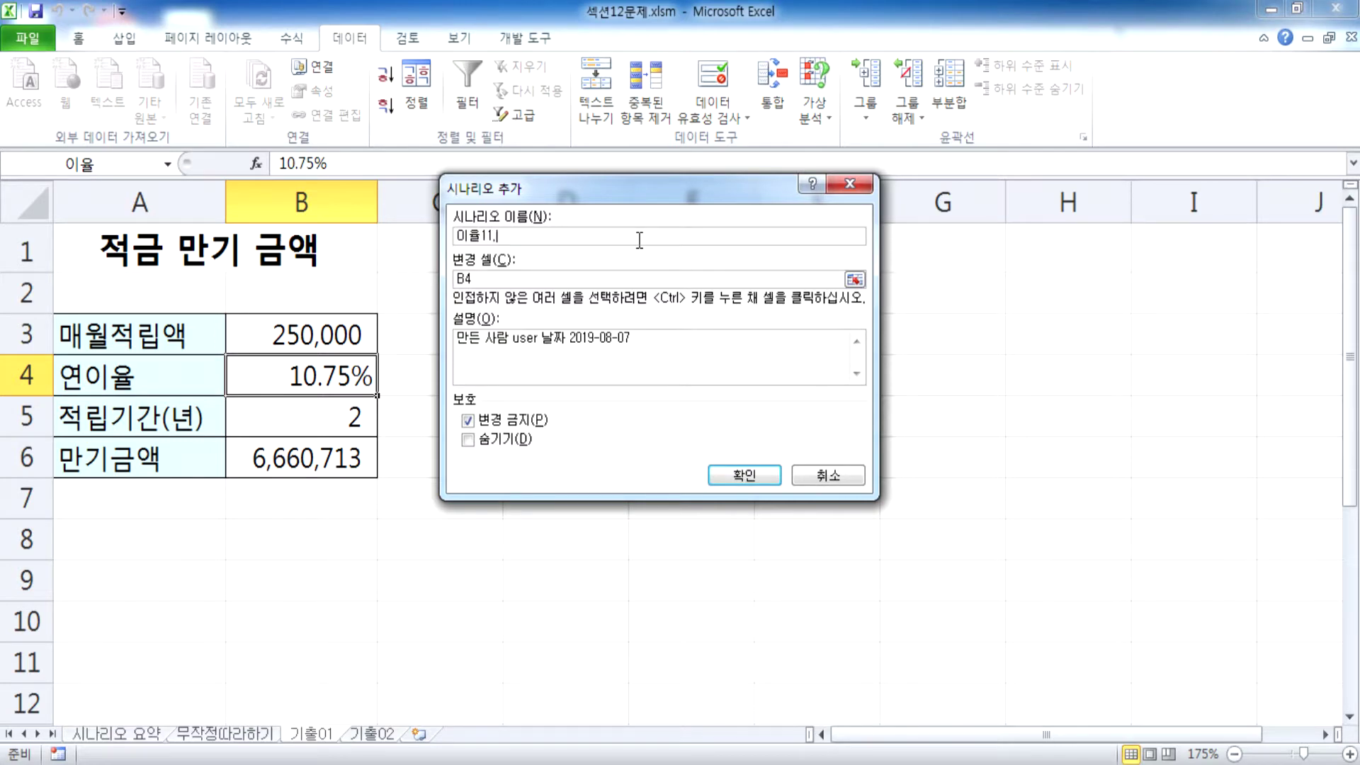
pyautogui.write('5%')
pyautogui.click(741, 482)
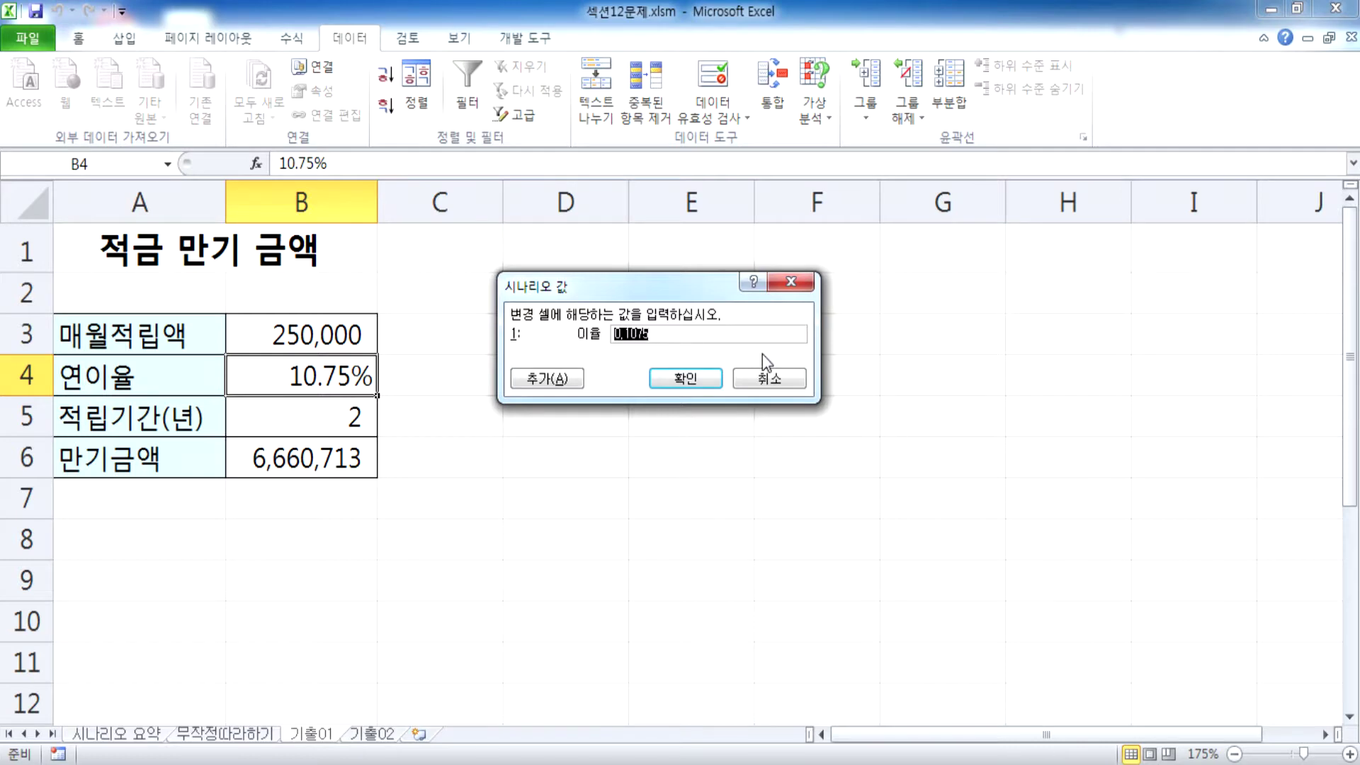
pyautogui.write('11.5')
pyautogui.press('BackSpace')
pyautogui.press('BackSpace')
pyautogui.press('BackSpace')
pyautogui.press('BackSpace')
pyautogui.write('0.115')
pyautogui.click(691, 381)
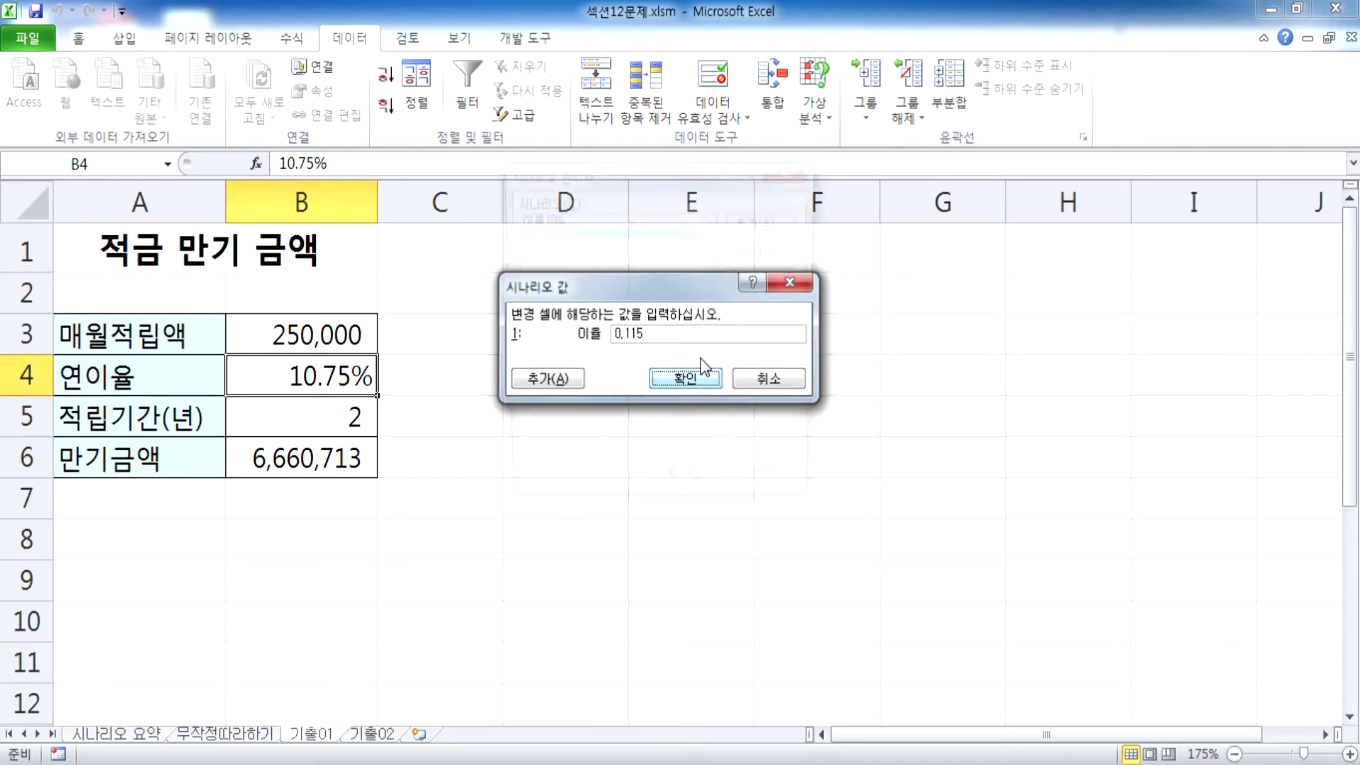
# Compare the entries for the 이율10% and 이율11.5% scenarios in the scenario list.
pyautogui.click(544, 220)
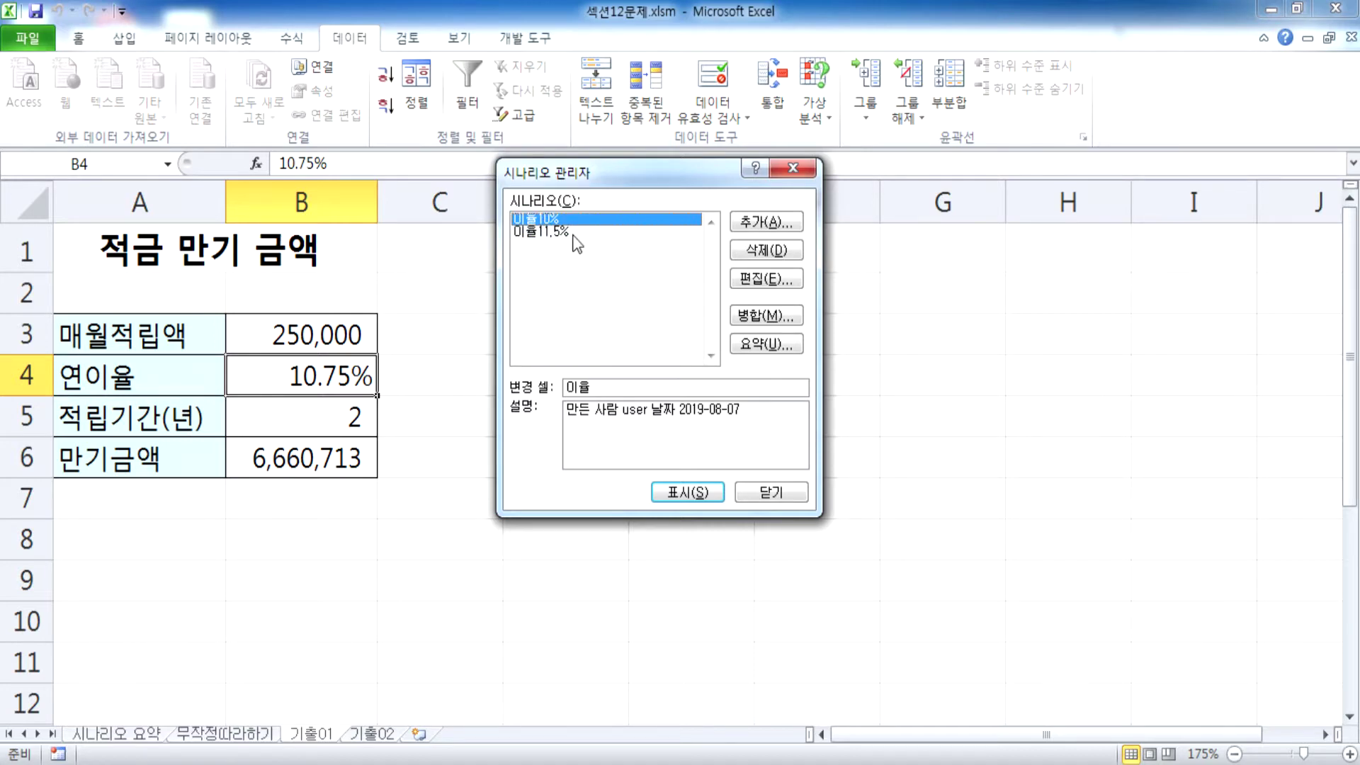
pyautogui.click(572, 233)
pyautogui.click(571, 222)
pyautogui.click(561, 231)
pyautogui.click(566, 221)
pyautogui.click(579, 233)
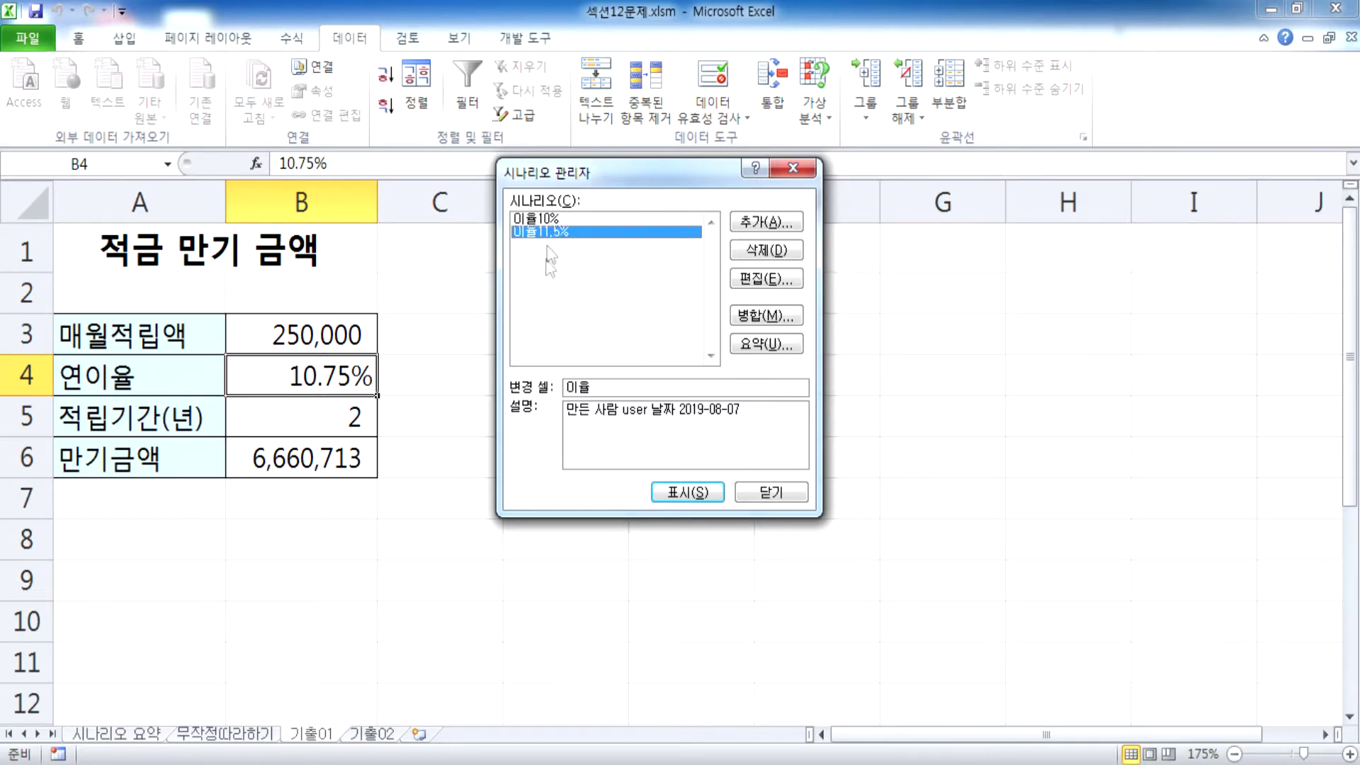
pyautogui.click(569, 221)
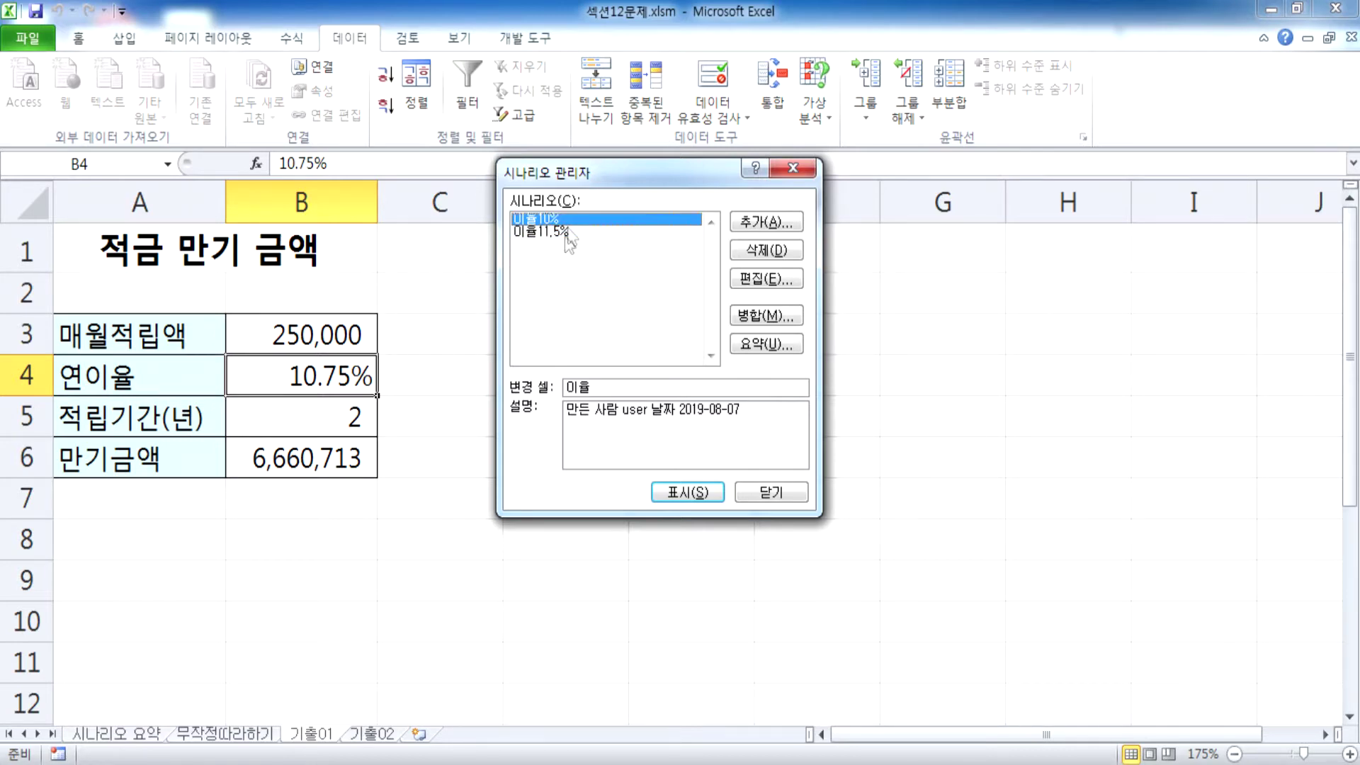
pyautogui.click(561, 233)
pyautogui.click(562, 219)
pyautogui.click(563, 232)
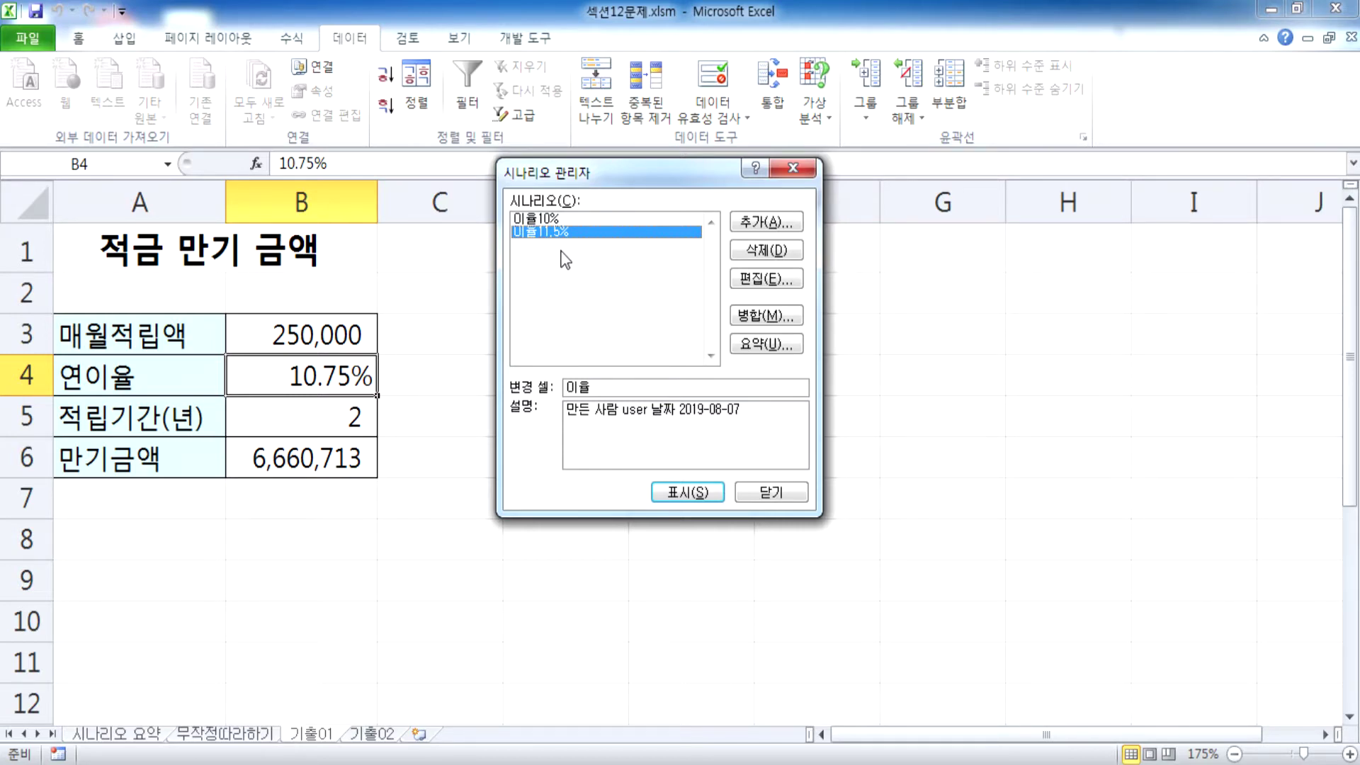
# Generate a scenario summary report with the maturity amount cell B6 as the result cell.
pyautogui.click(760, 349)
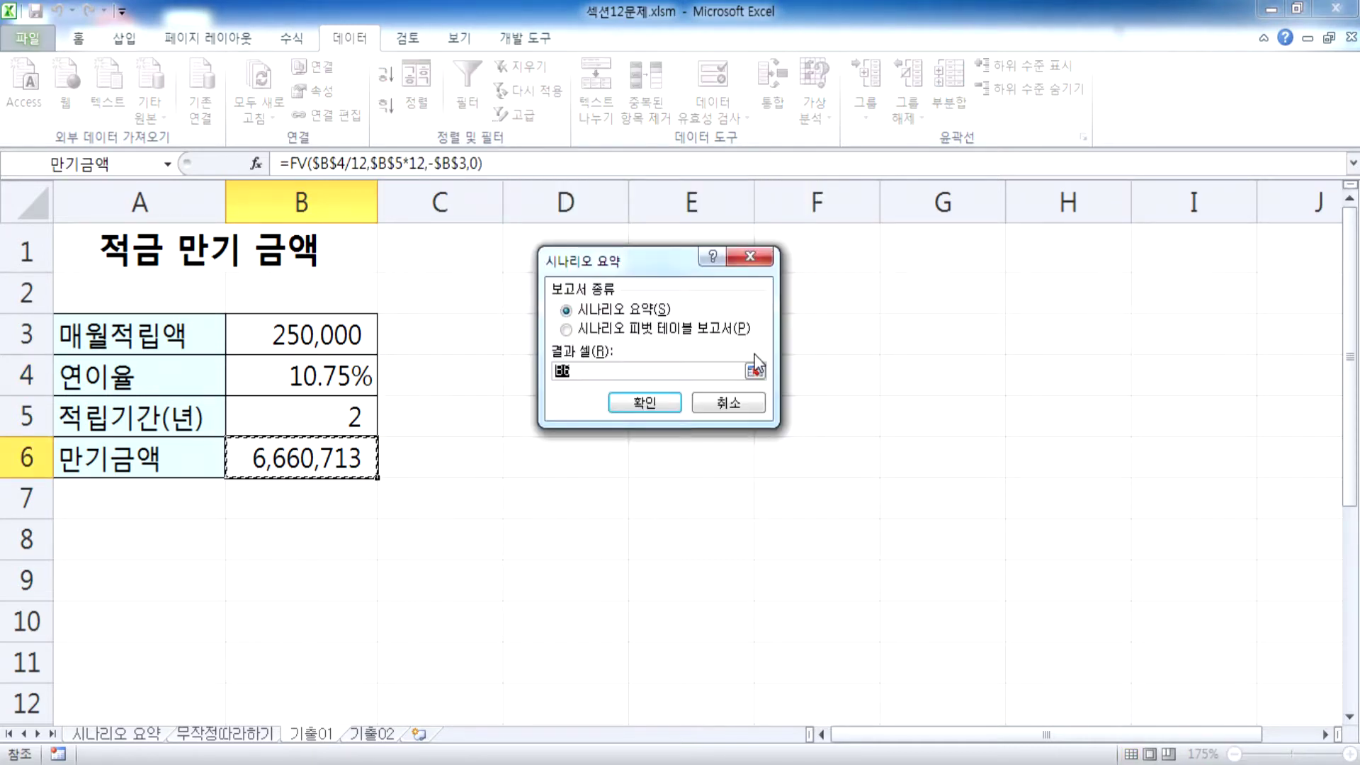
pyautogui.moveTo(616, 261); pyautogui.dragTo(526, 211)
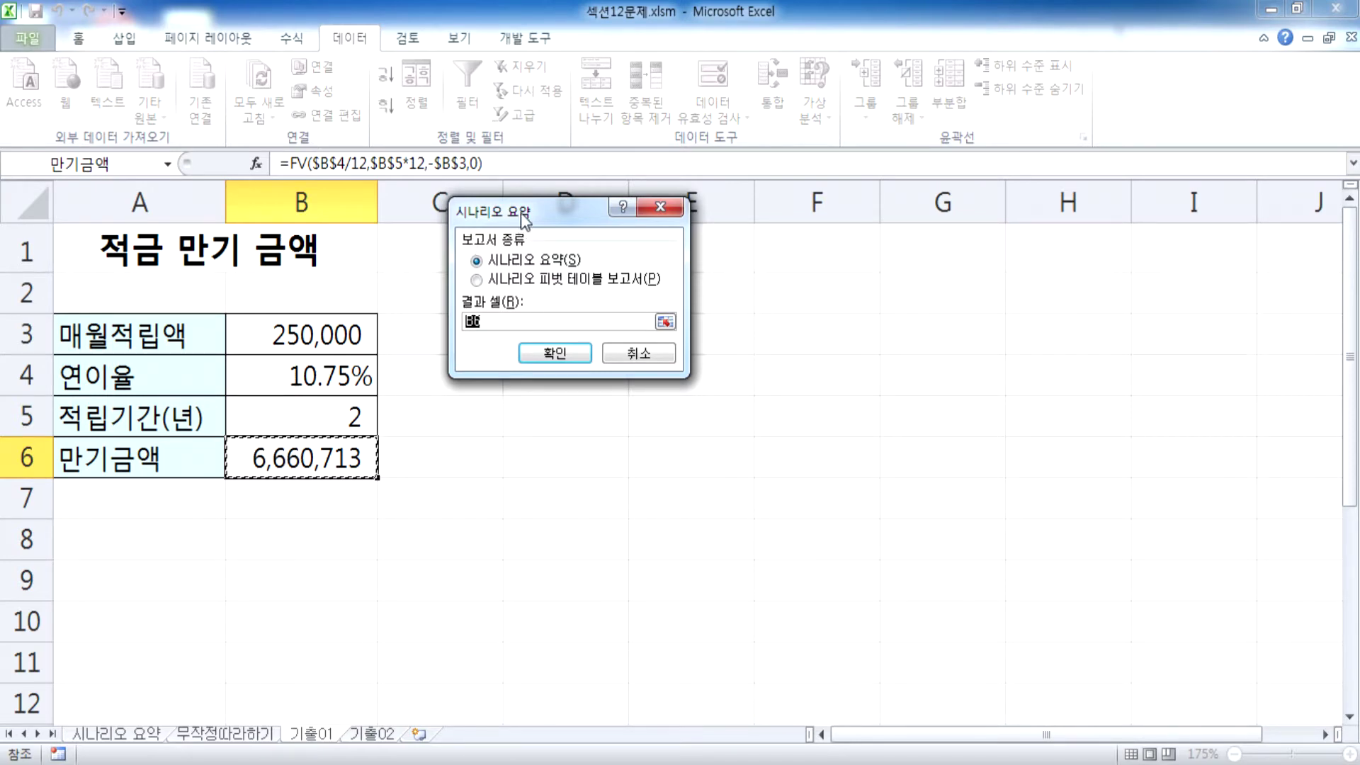
pyautogui.moveTo(517, 213); pyautogui.dragTo(484, 251)
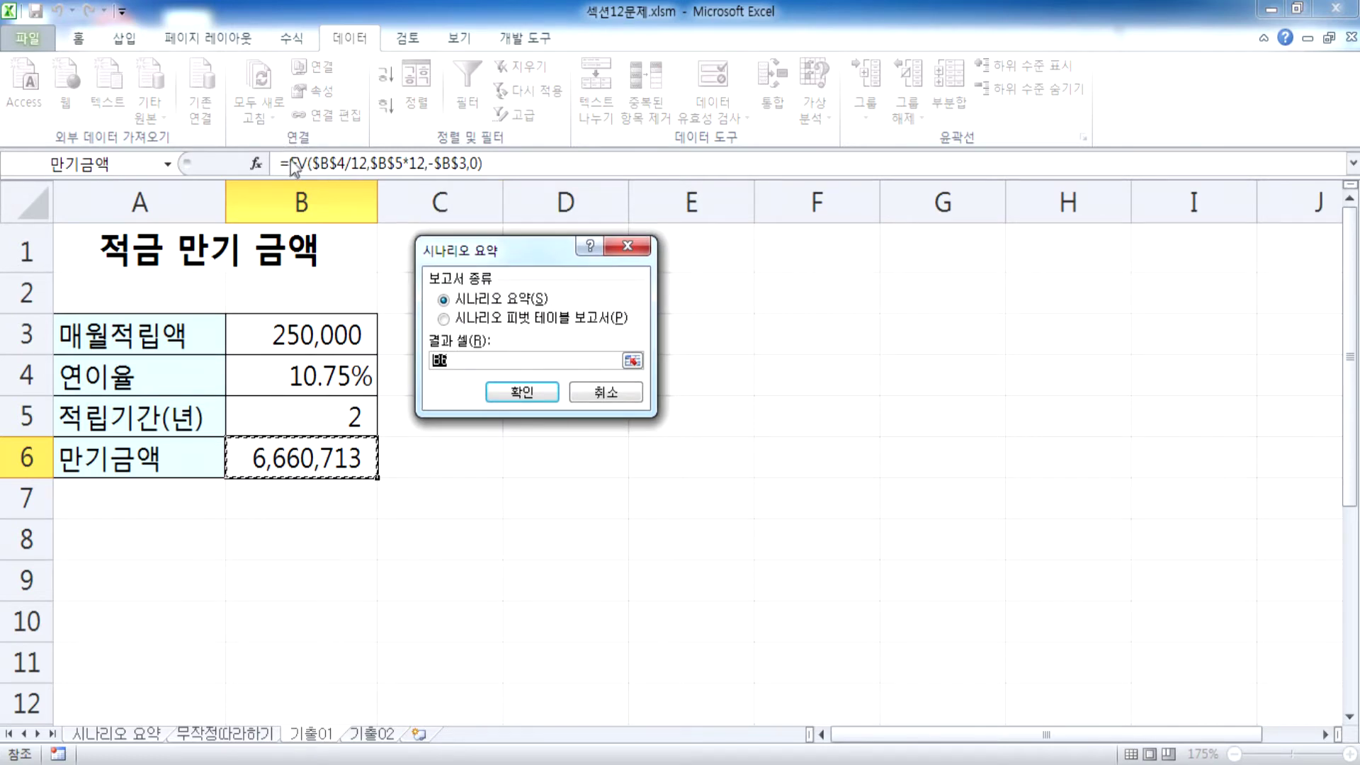
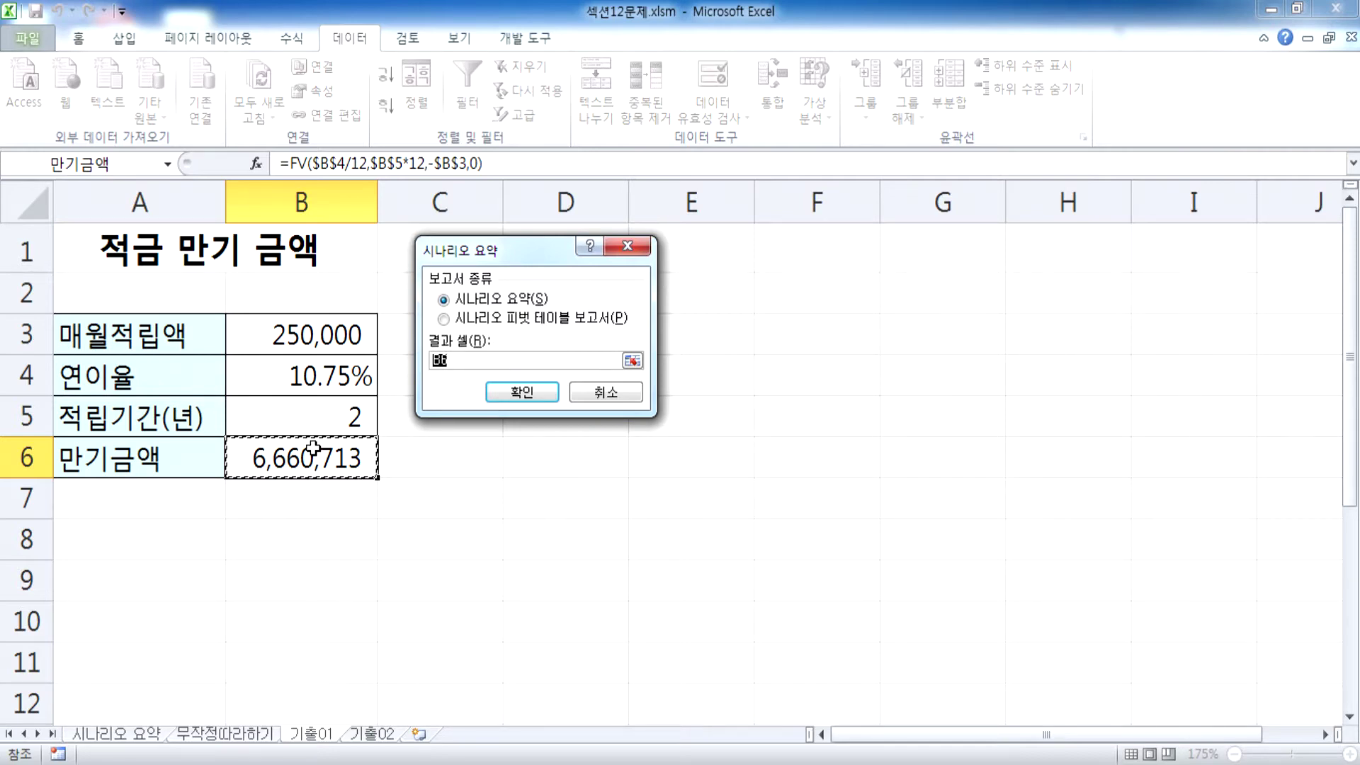
pyautogui.click(525, 394)
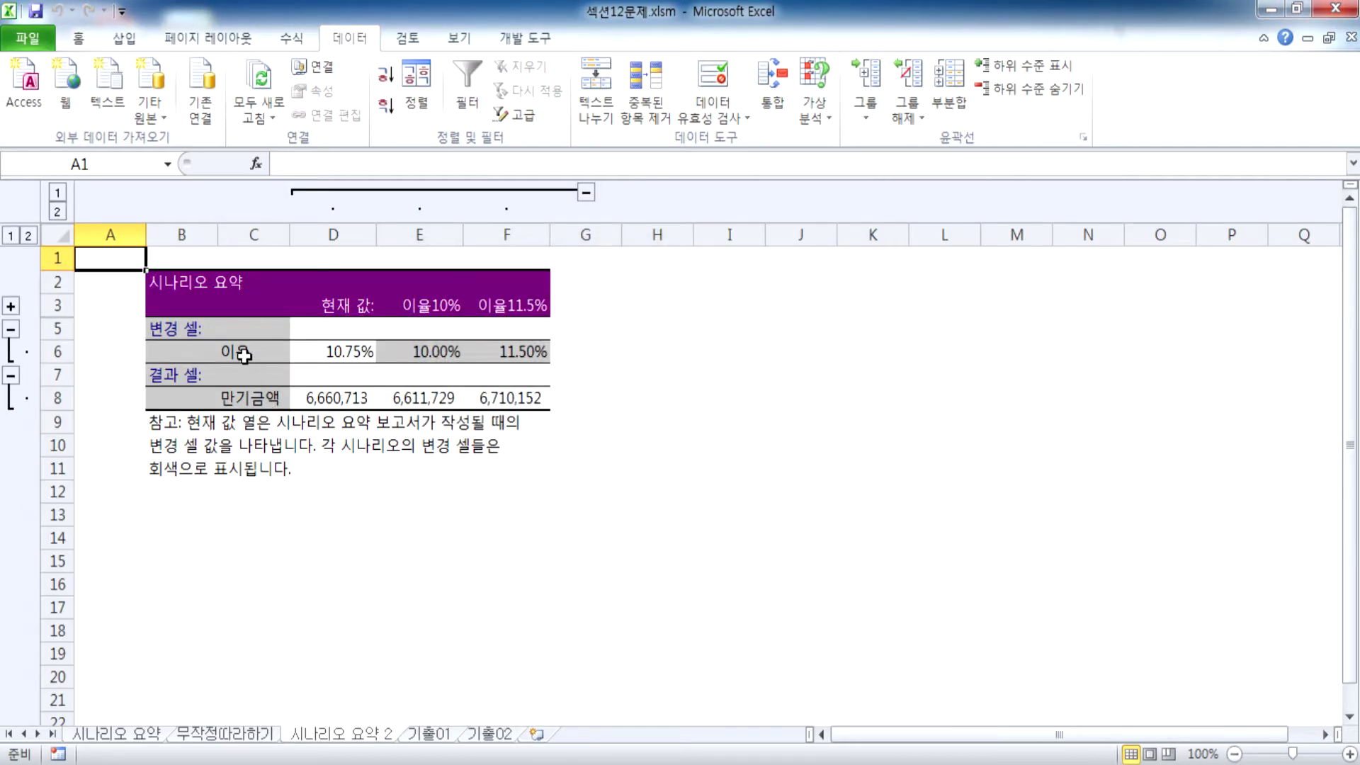
# Review the current value, 이율10% and 이율11.5% columns of the new summary report.
pyautogui.moveTo(333, 235); pyautogui.dragTo(329, 388)
pyautogui.click(417, 234)
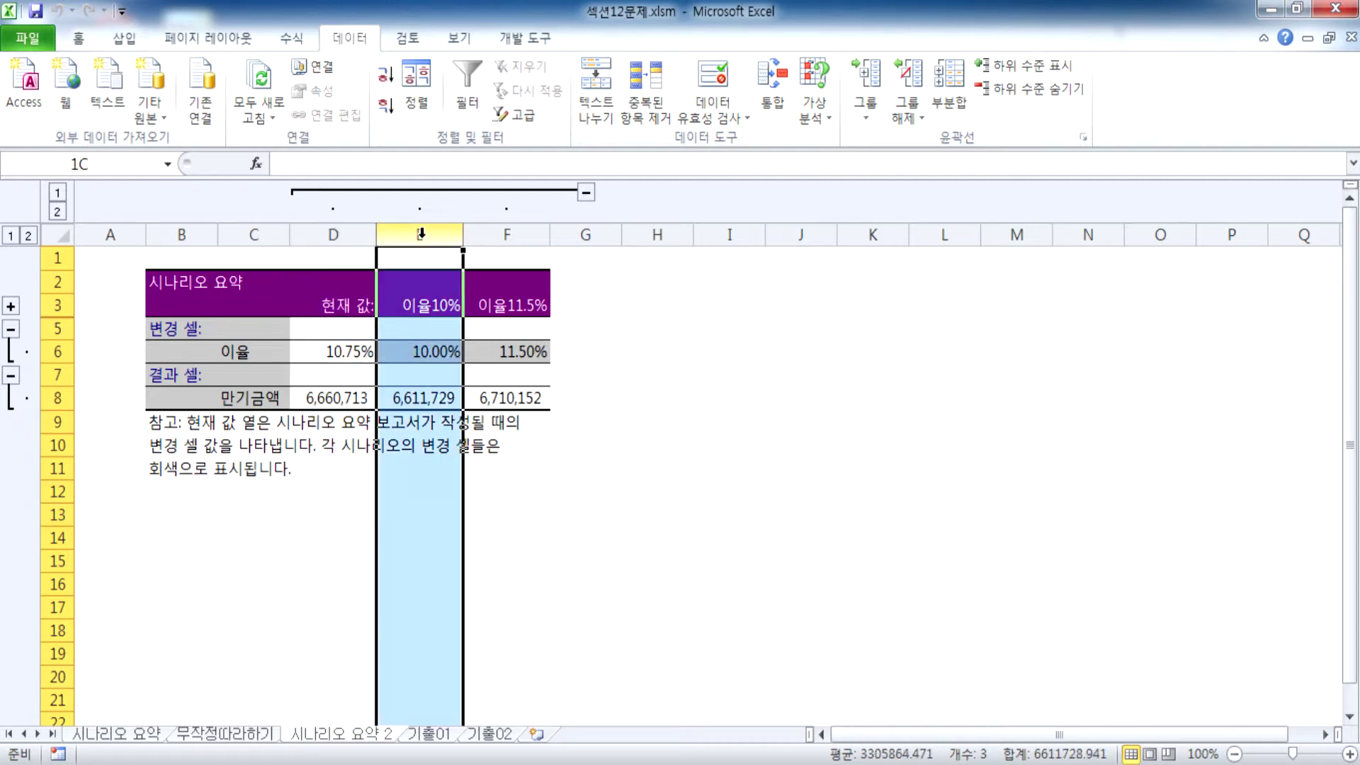
pyautogui.click(523, 228)
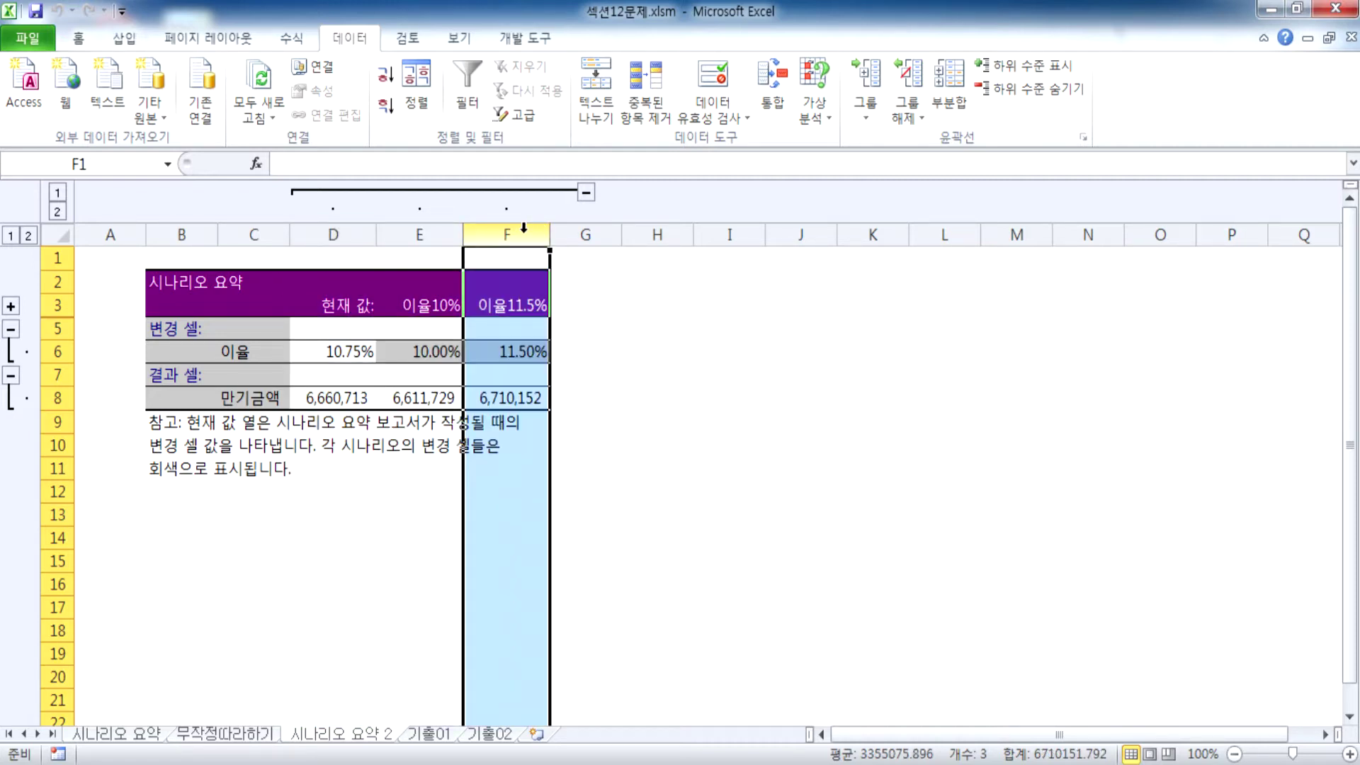
pyautogui.click(327, 484)
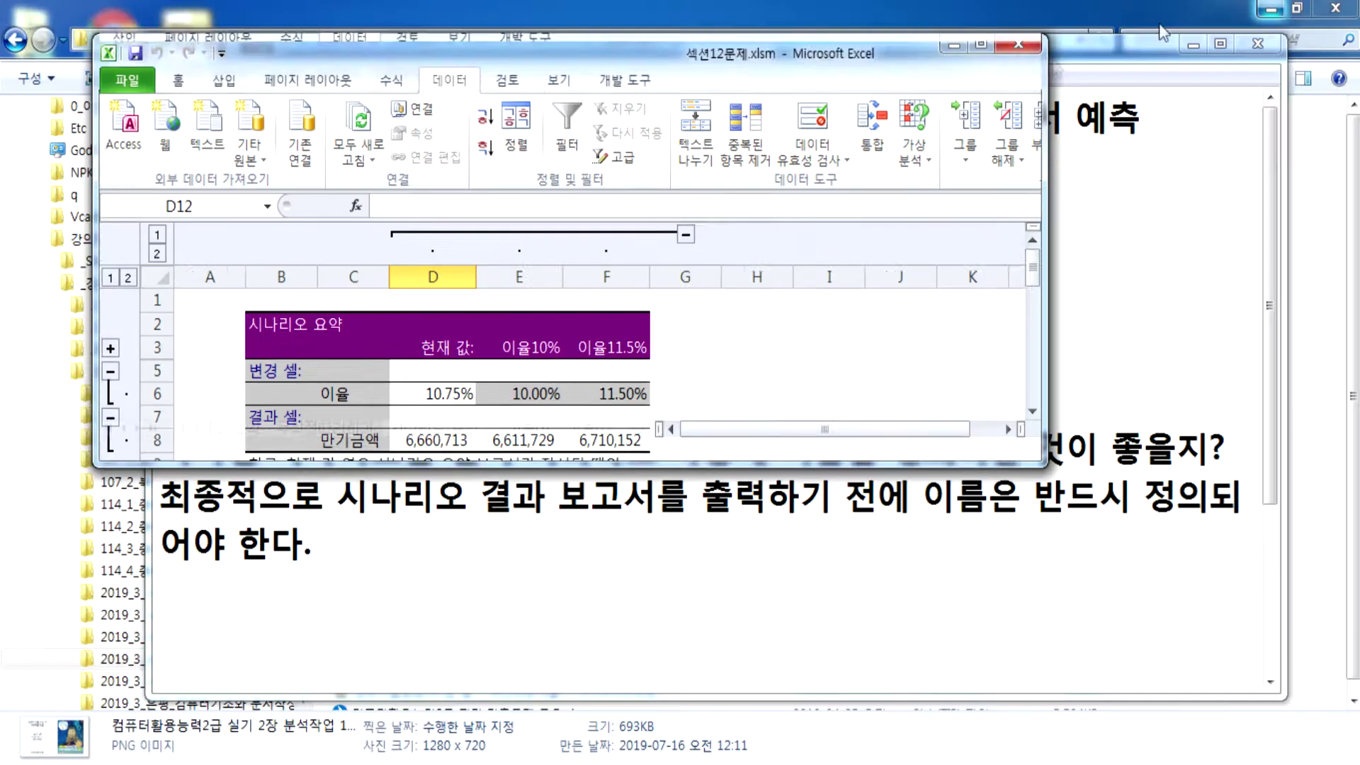
# Move the 시나리오 요약 2 sheet so that it comes directly after the 기출01 sheet.
pyautogui.click(1296, 9)
pyautogui.scroll(-1, 466, 407)
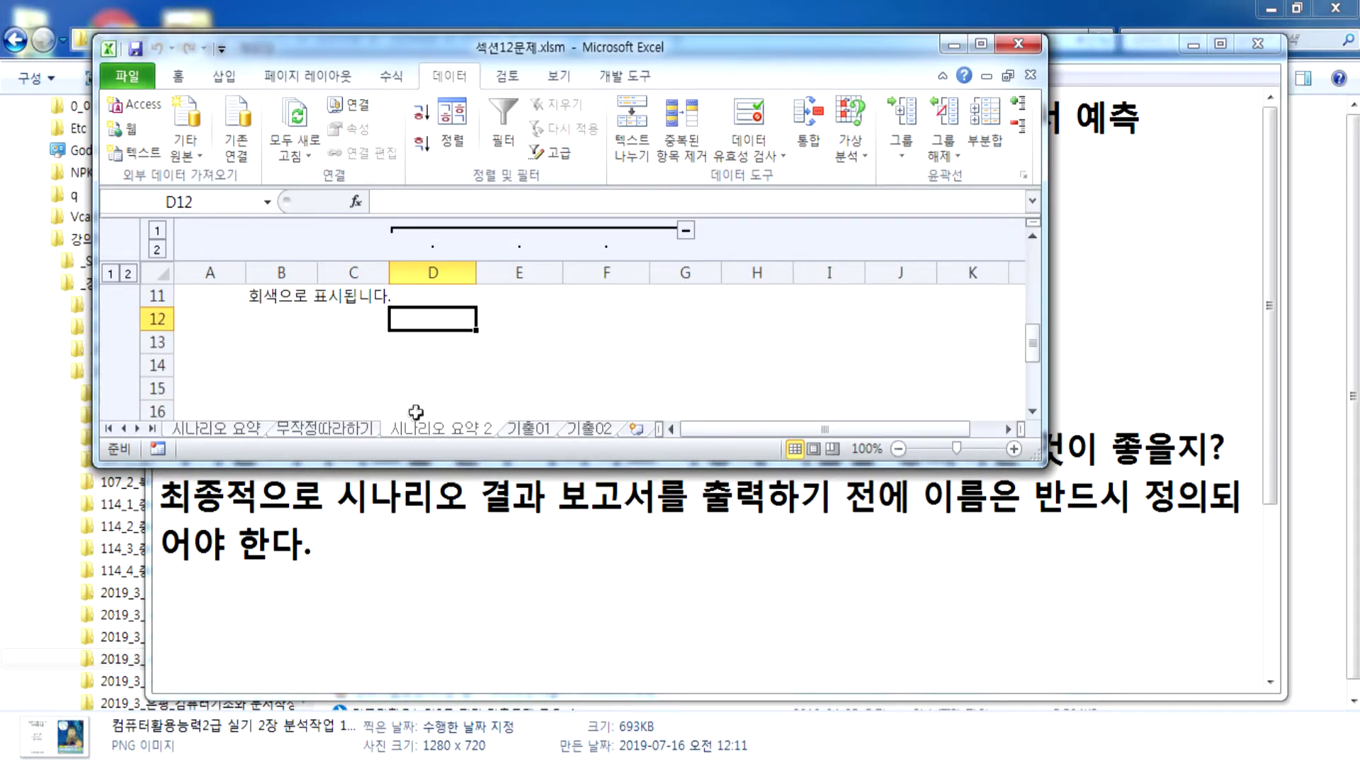
pyautogui.click(526, 432)
pyautogui.click(441, 431)
pyautogui.moveTo(461, 434); pyautogui.dragTo(581, 429)
pyautogui.click(413, 432)
pyautogui.click(479, 433)
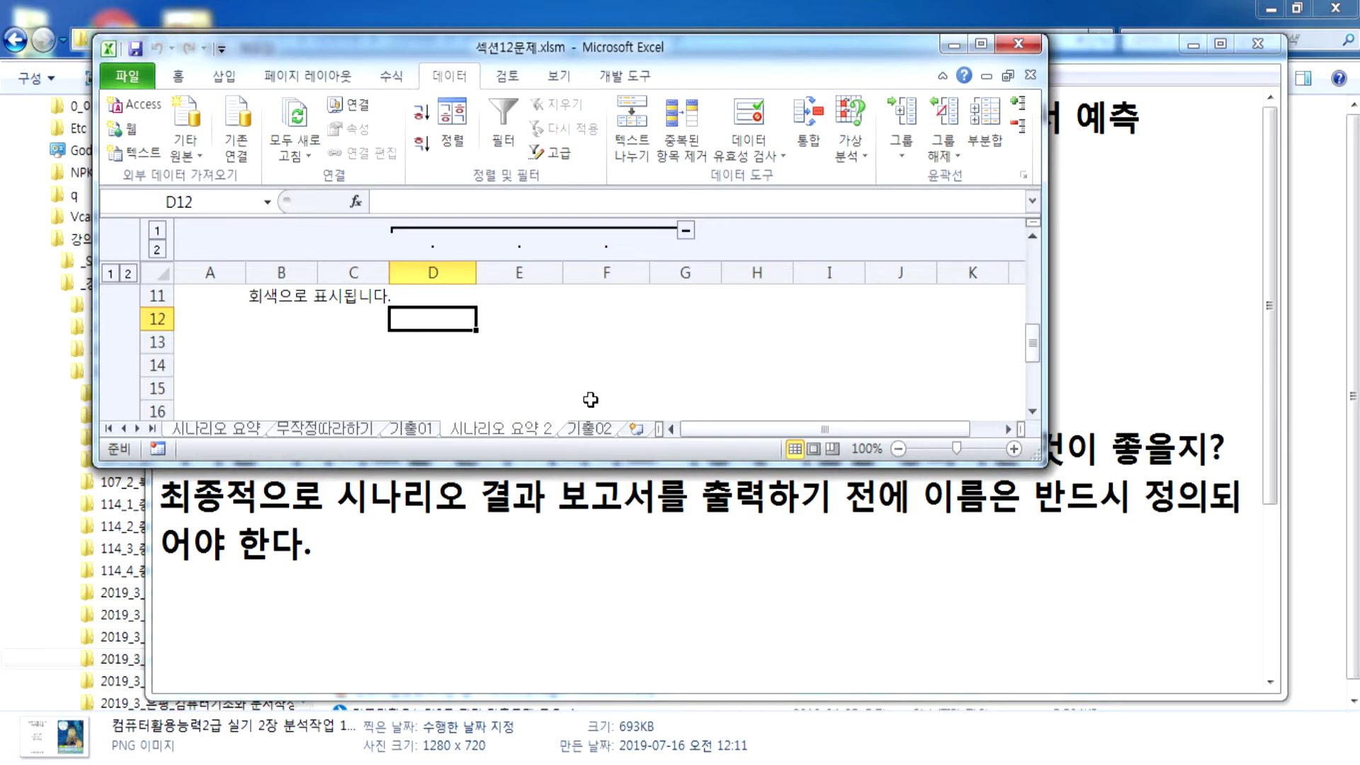
pyautogui.click(981, 47)
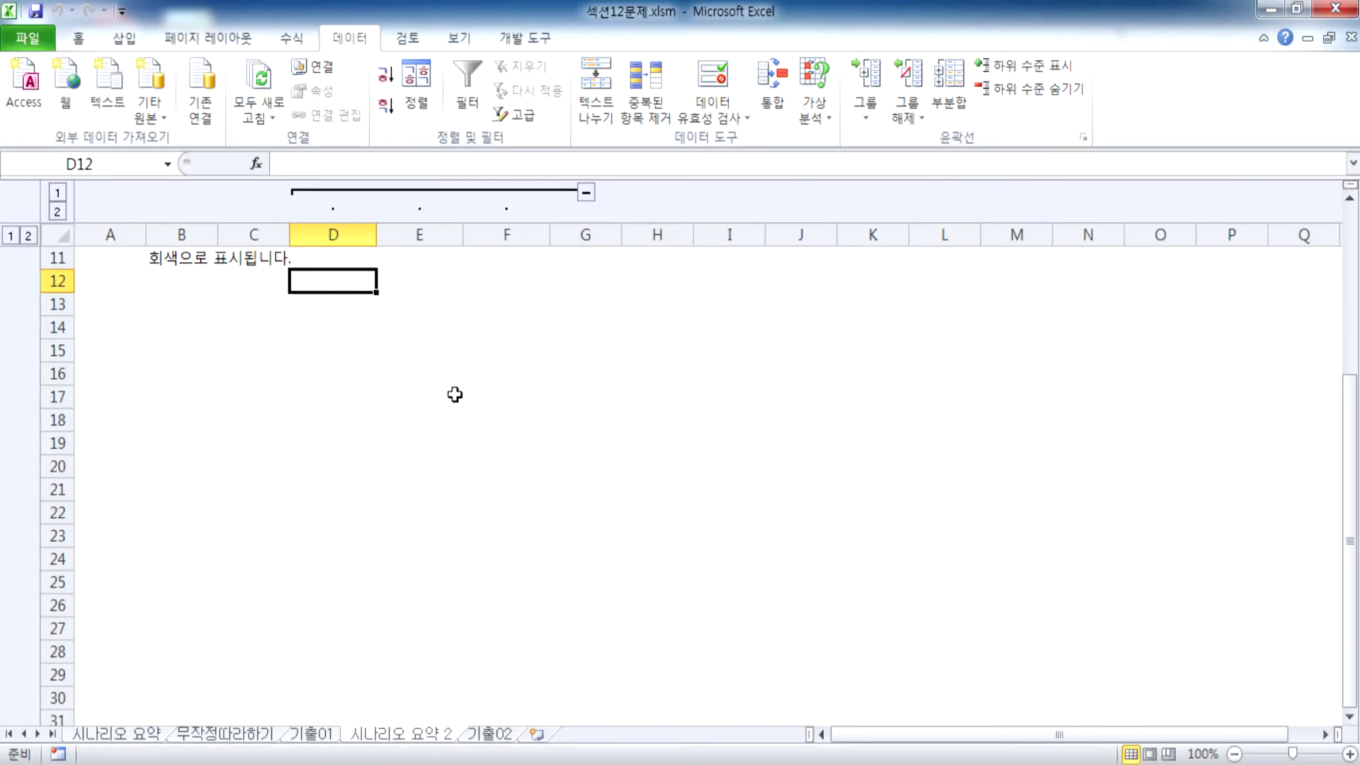
# Examine how the interest rate and maturity amount rows of the scenario summary differ between the current values and both scenarios.
pyautogui.scroll(4, 453, 392)
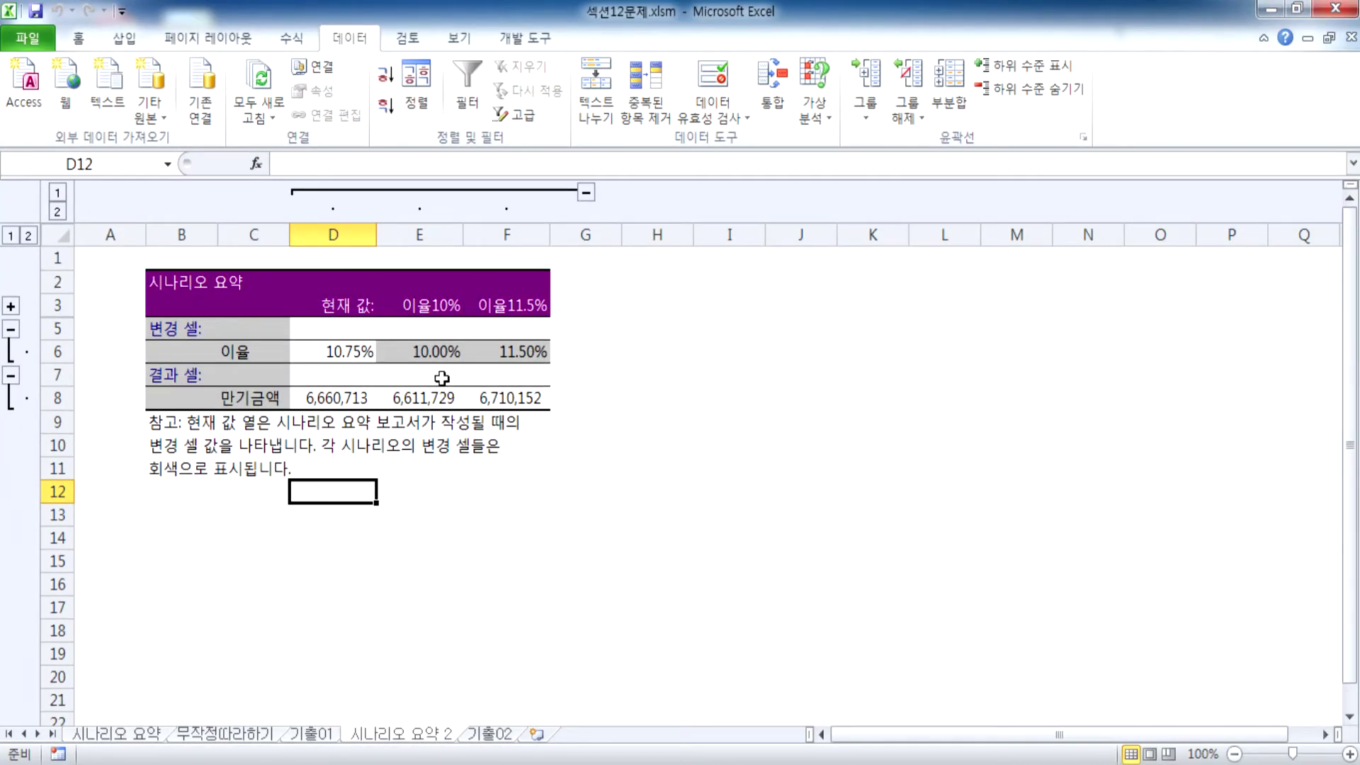
pyautogui.keyDown('ctrl'); pyautogui.scroll(2, 442, 378); pyautogui.keyUp('ctrl')
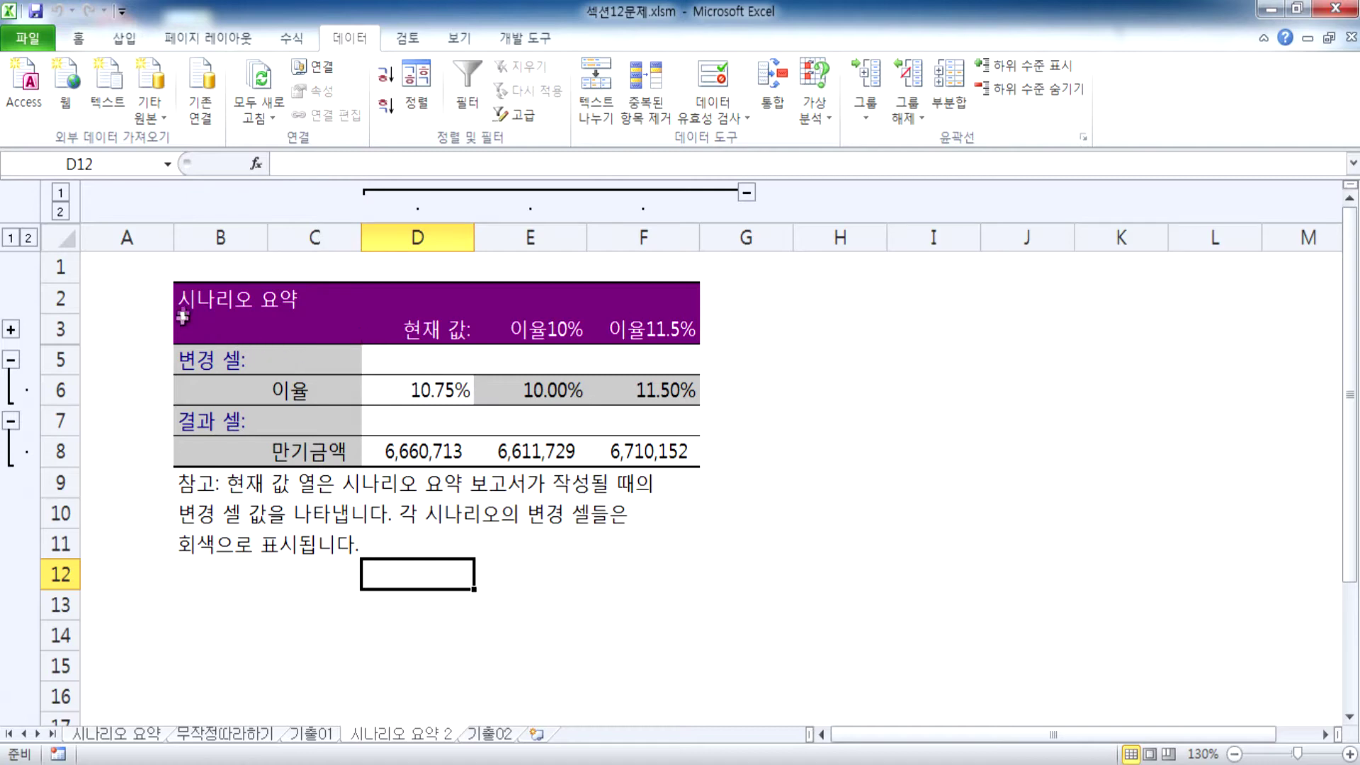
pyautogui.moveTo(204, 292); pyautogui.dragTo(638, 456)
pyautogui.click(762, 535)
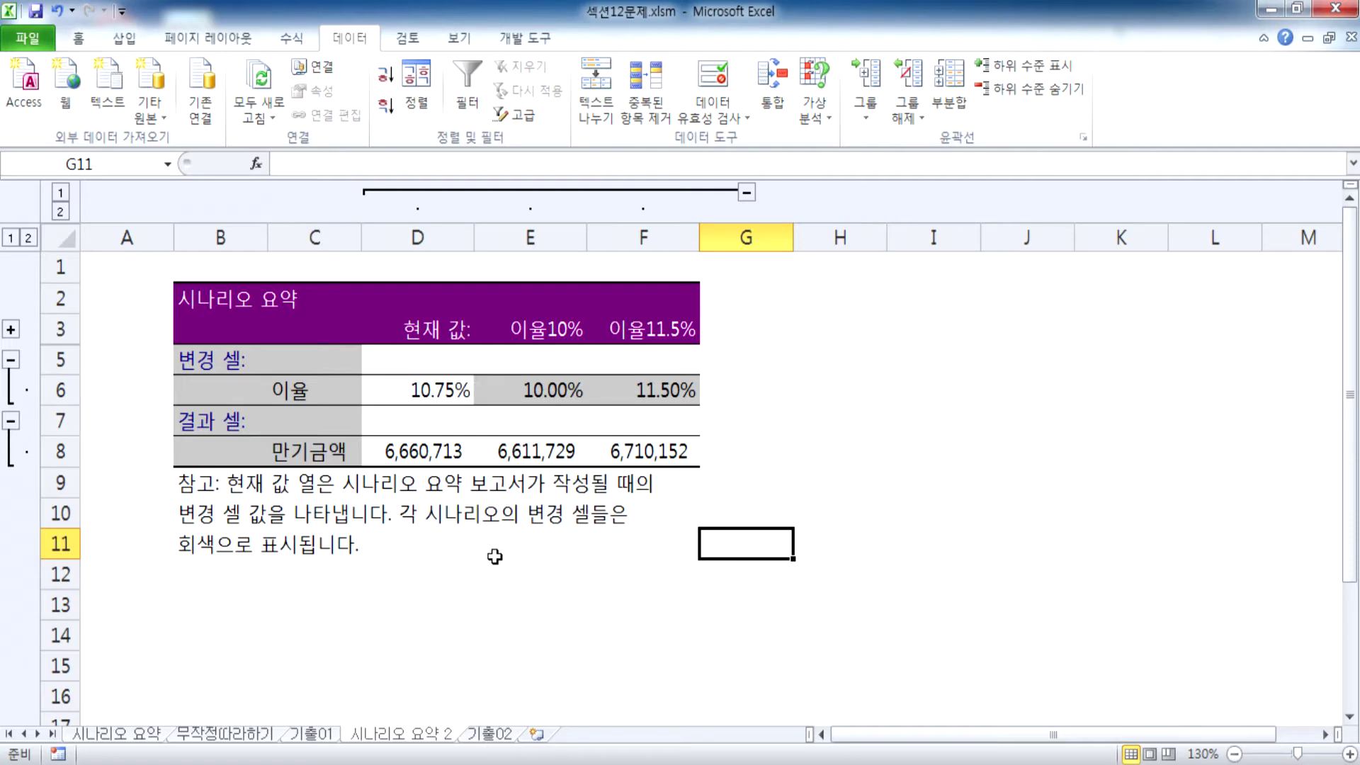
pyautogui.click(417, 238)
pyautogui.click(533, 238)
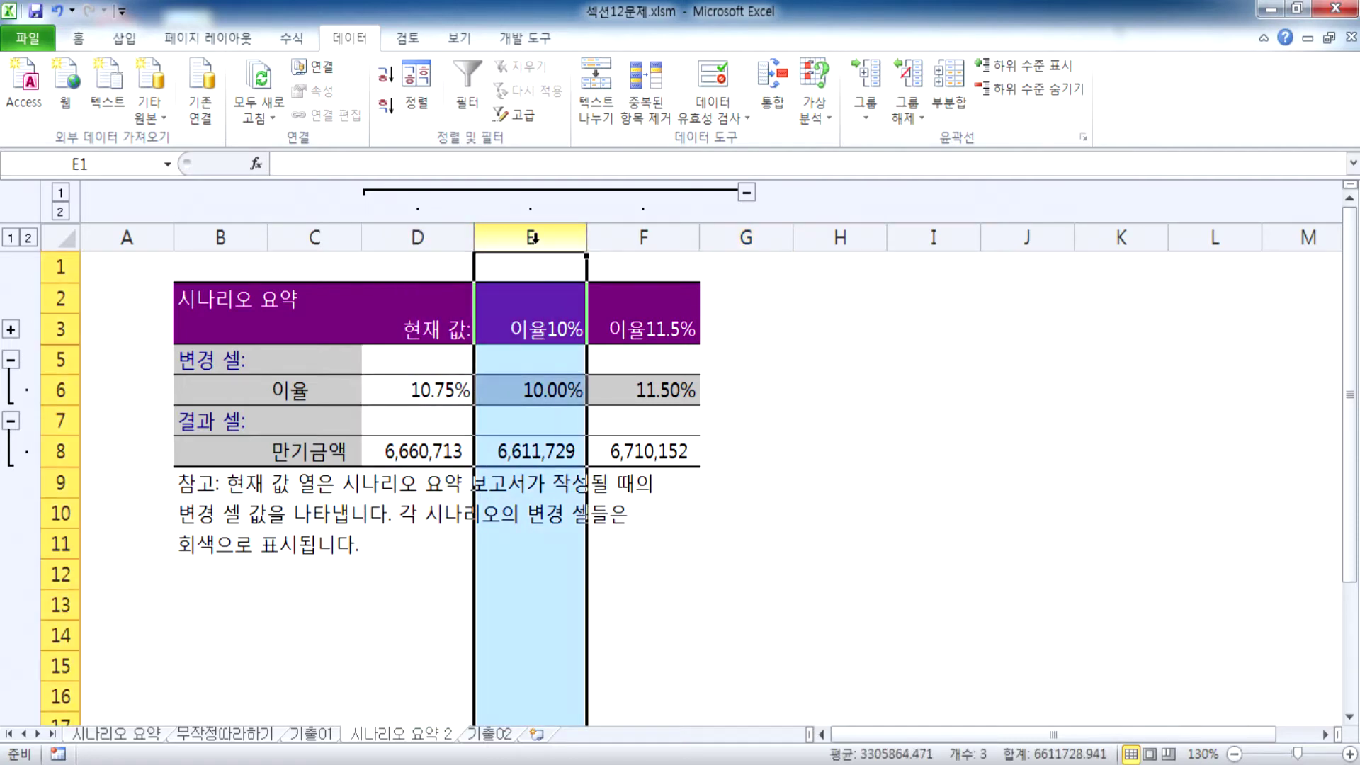
pyautogui.click(633, 237)
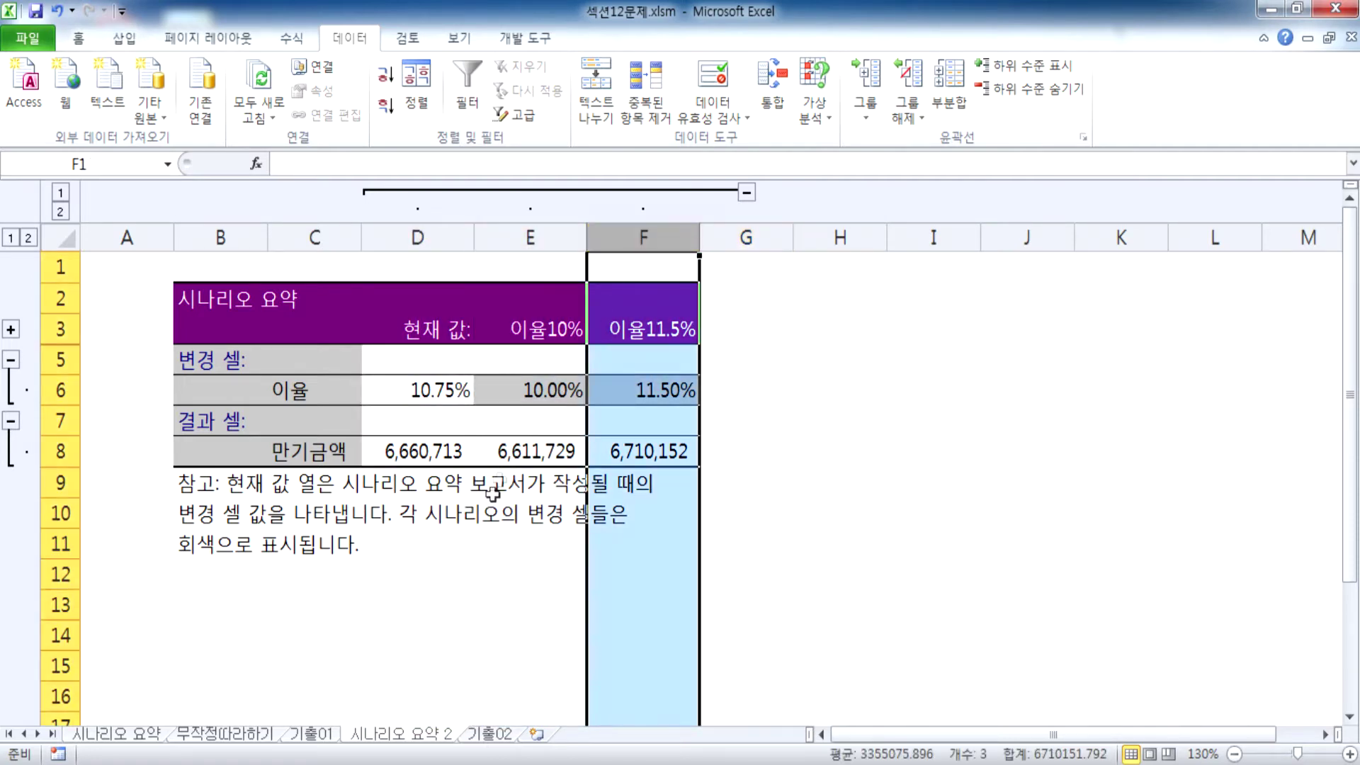
pyautogui.click(533, 238)
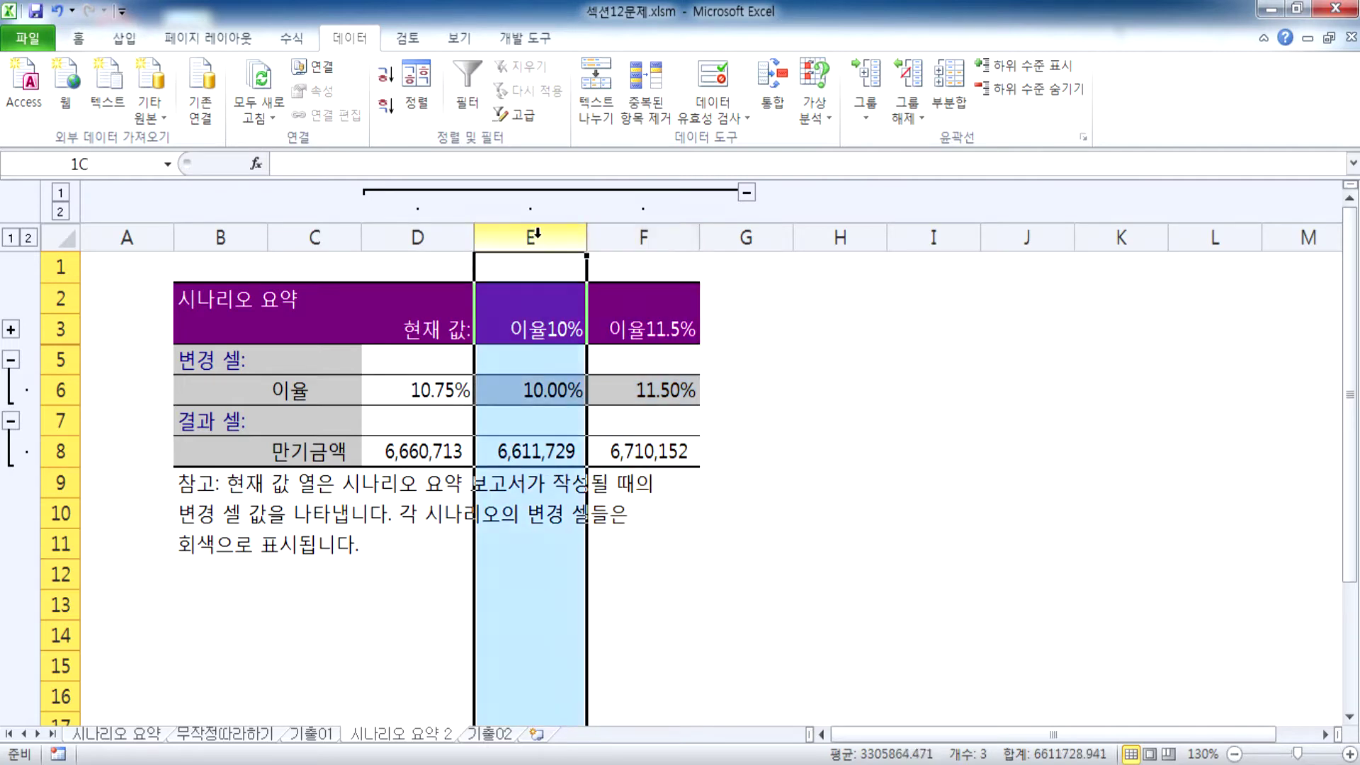
pyautogui.moveTo(532, 238); pyautogui.dragTo(641, 237)
pyautogui.click(531, 391)
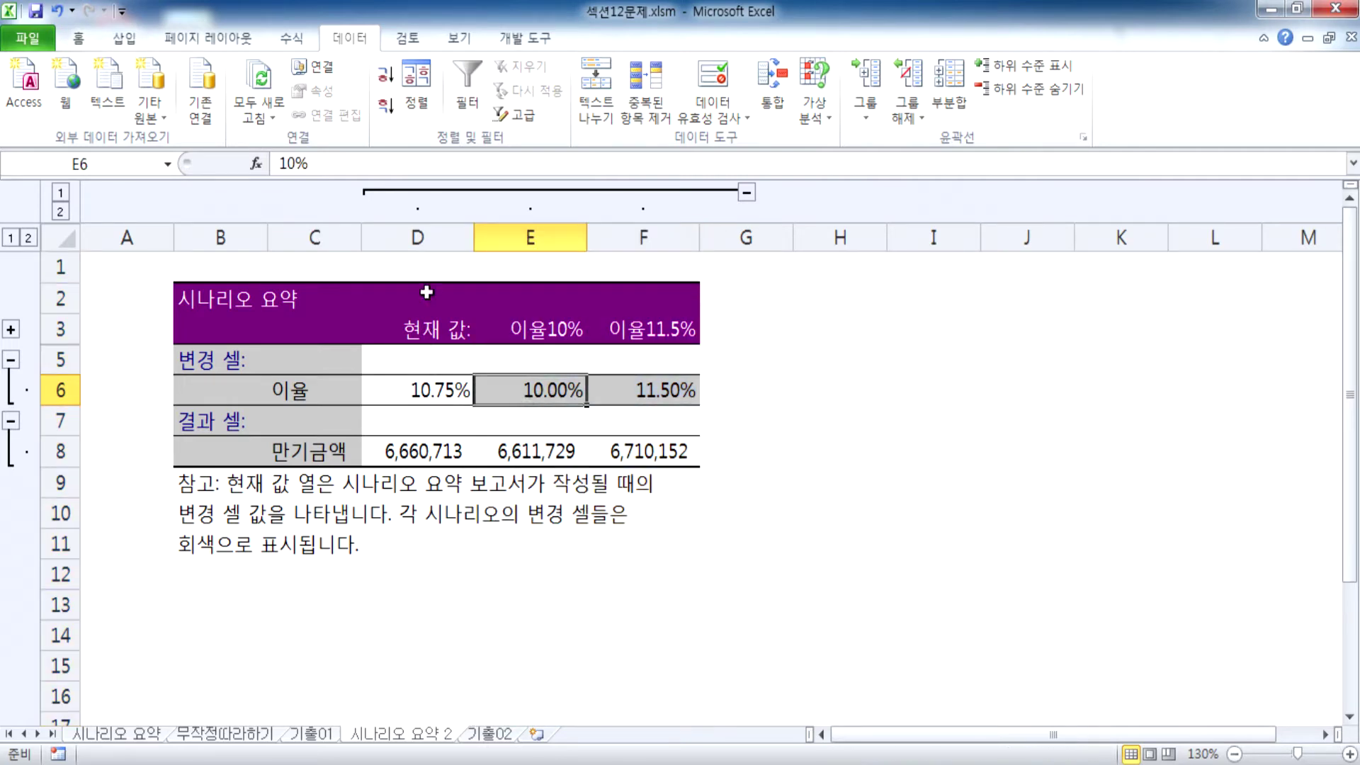
# Compare the current value column with the 이율10% and 이율11.5% columns of the scenario summary.
pyautogui.click(420, 237)
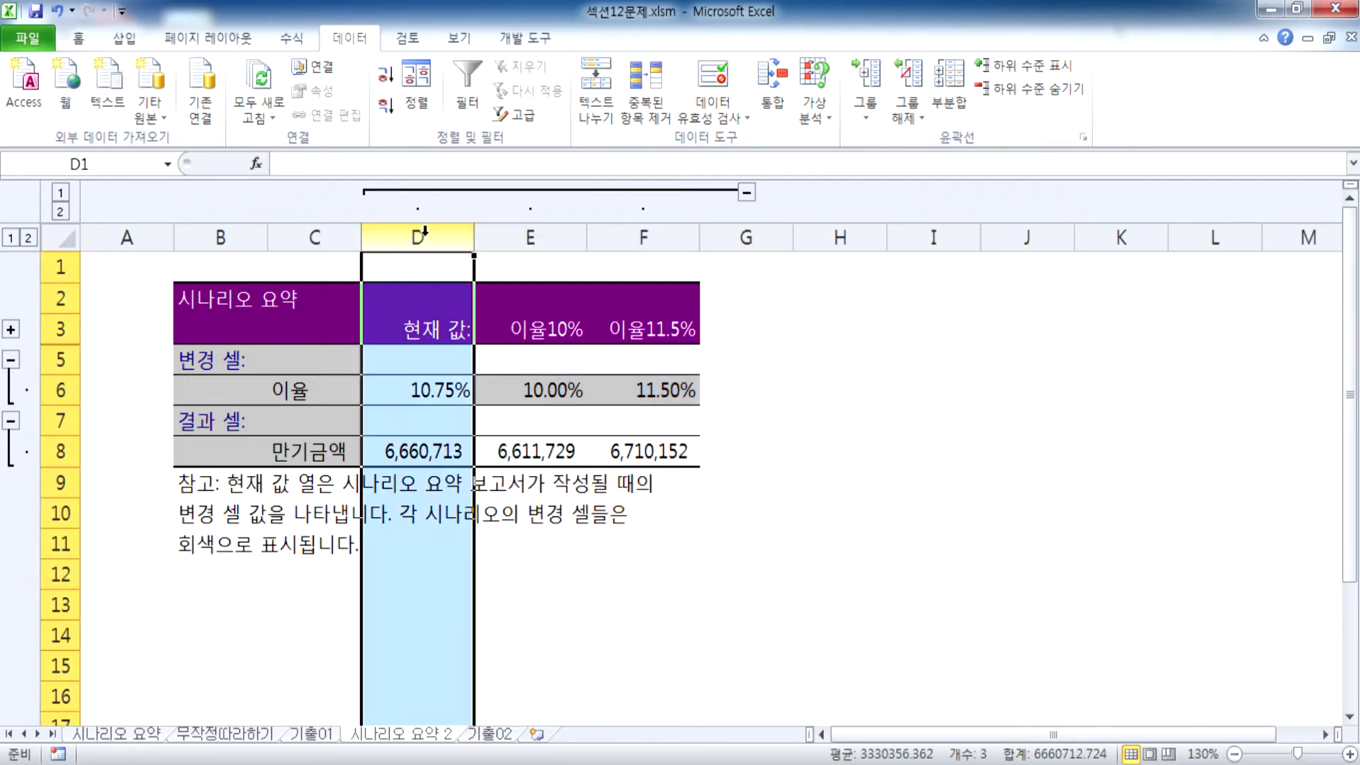
pyautogui.click(516, 575)
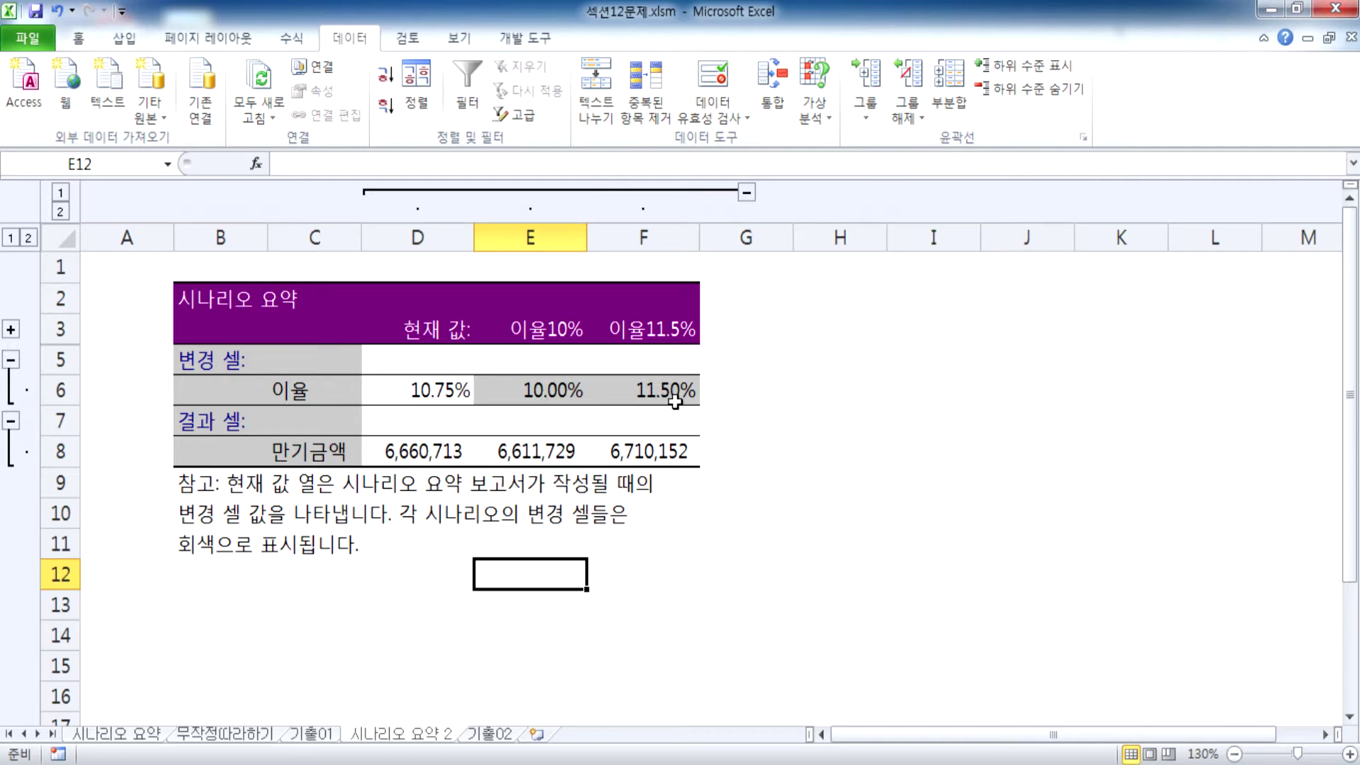
pyautogui.moveTo(544, 228); pyautogui.dragTo(651, 228)
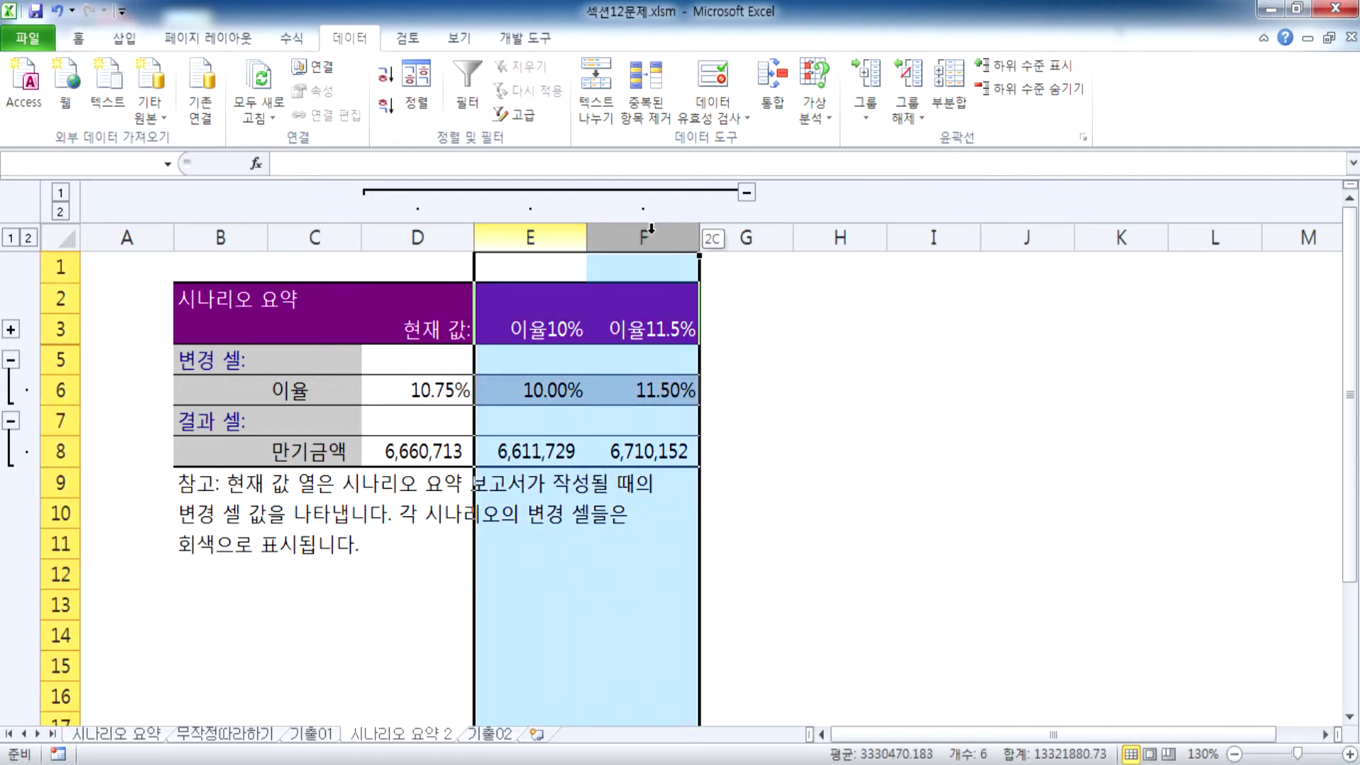
pyautogui.click(435, 574)
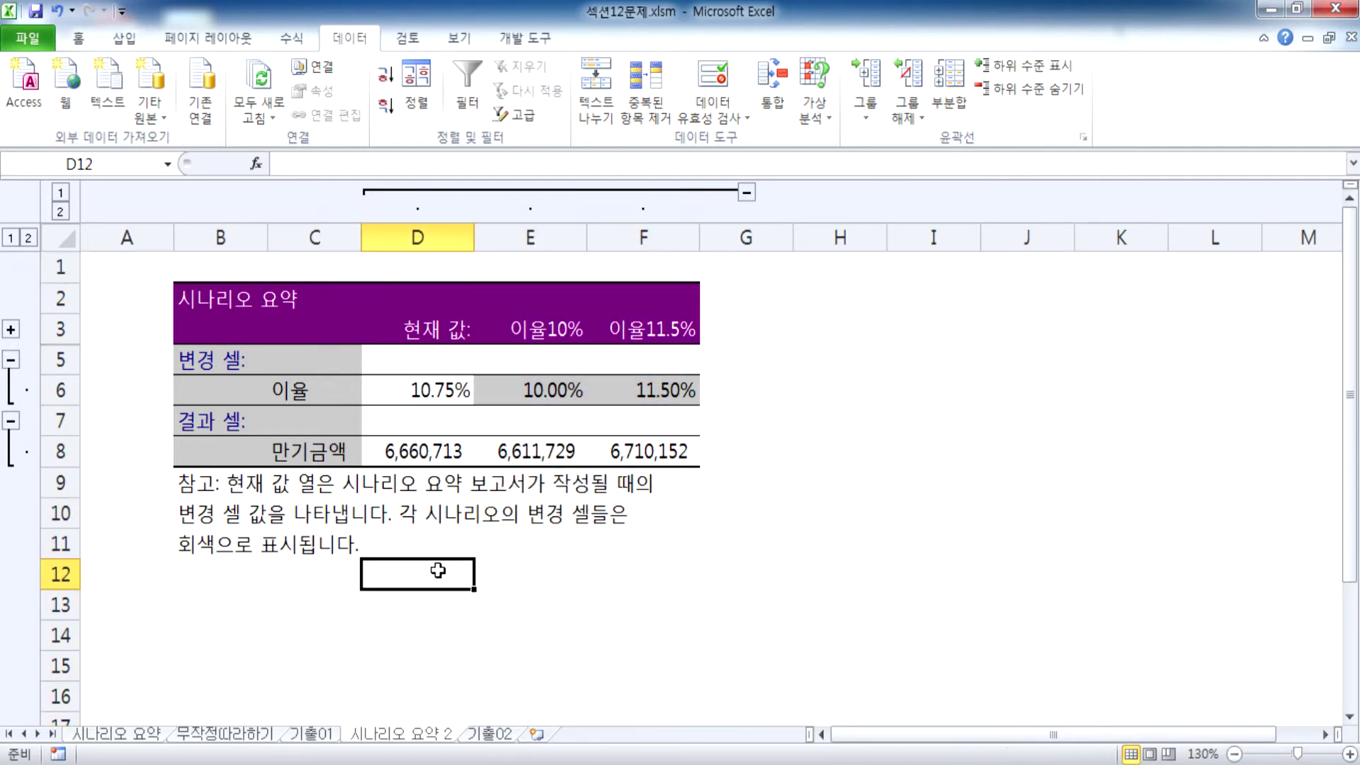
pyautogui.click(415, 232)
pyautogui.click(524, 234)
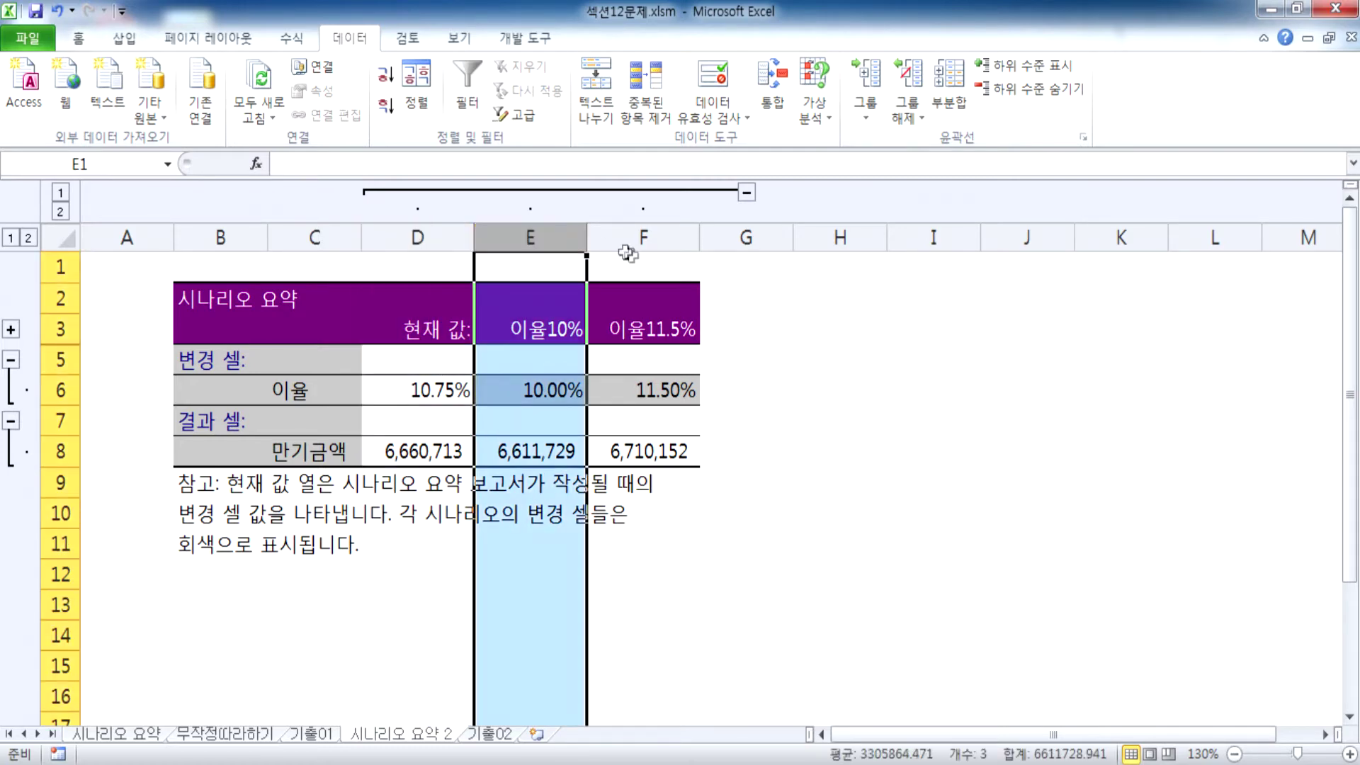
pyautogui.click(641, 237)
pyautogui.click(418, 237)
pyautogui.moveTo(417, 237); pyautogui.dragTo(641, 238)
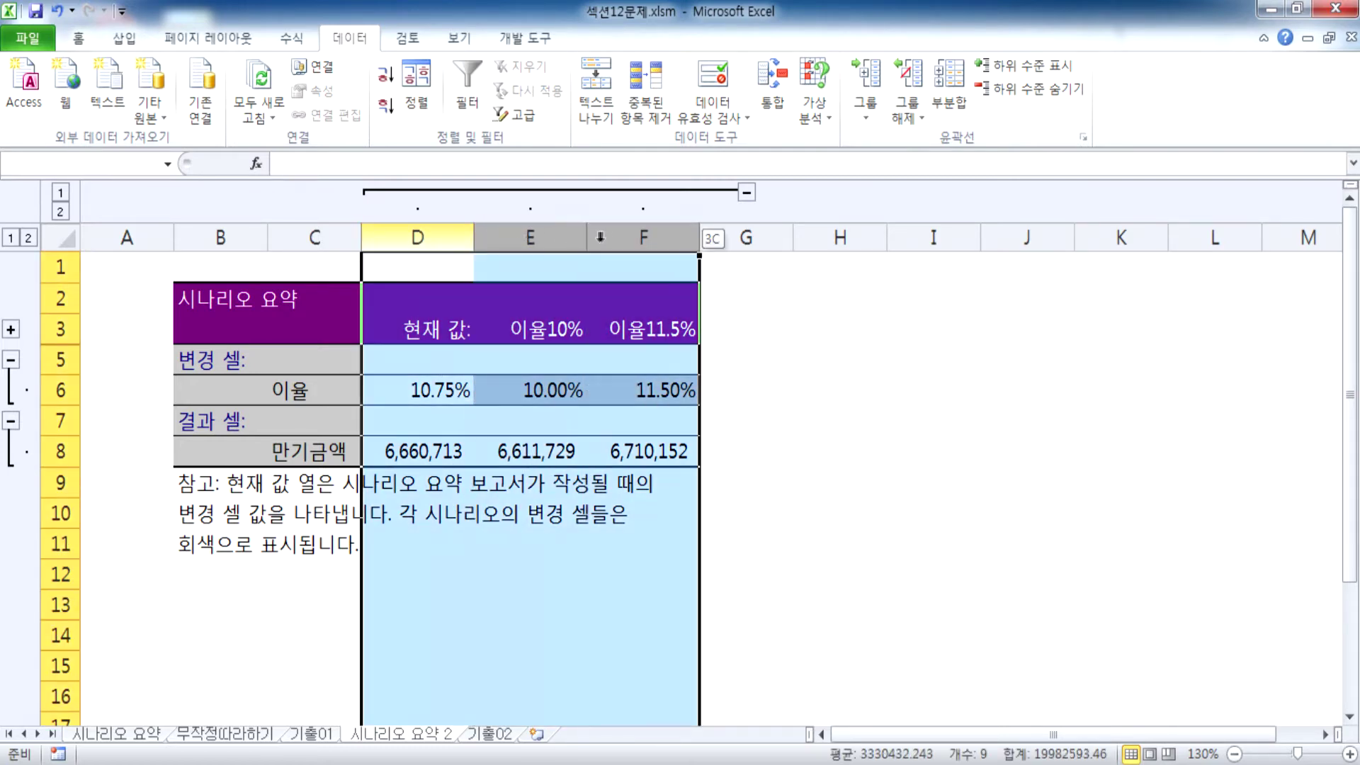
pyautogui.click(392, 600)
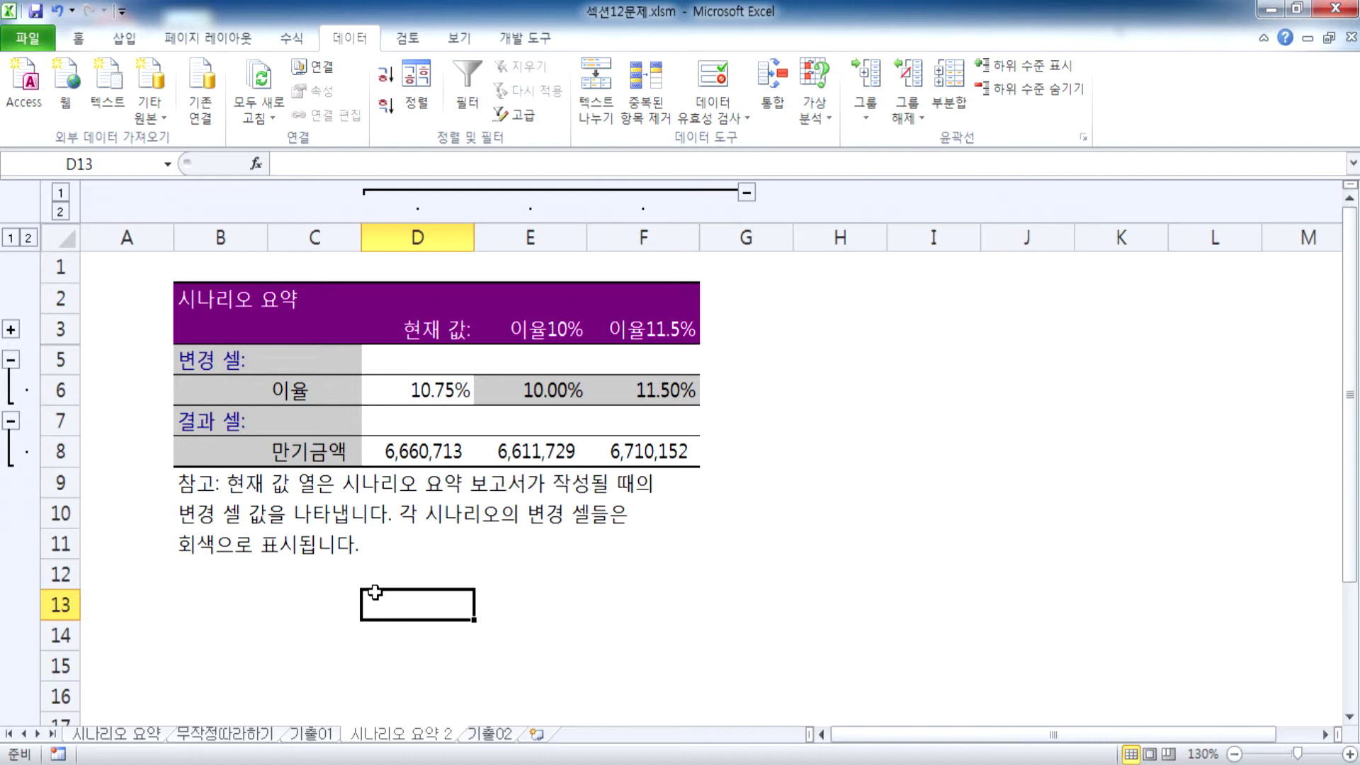
# Examine the bus fare cell B4 and the operating profit formula in B8 on the 기출02 sheet.
pyautogui.click(489, 734)
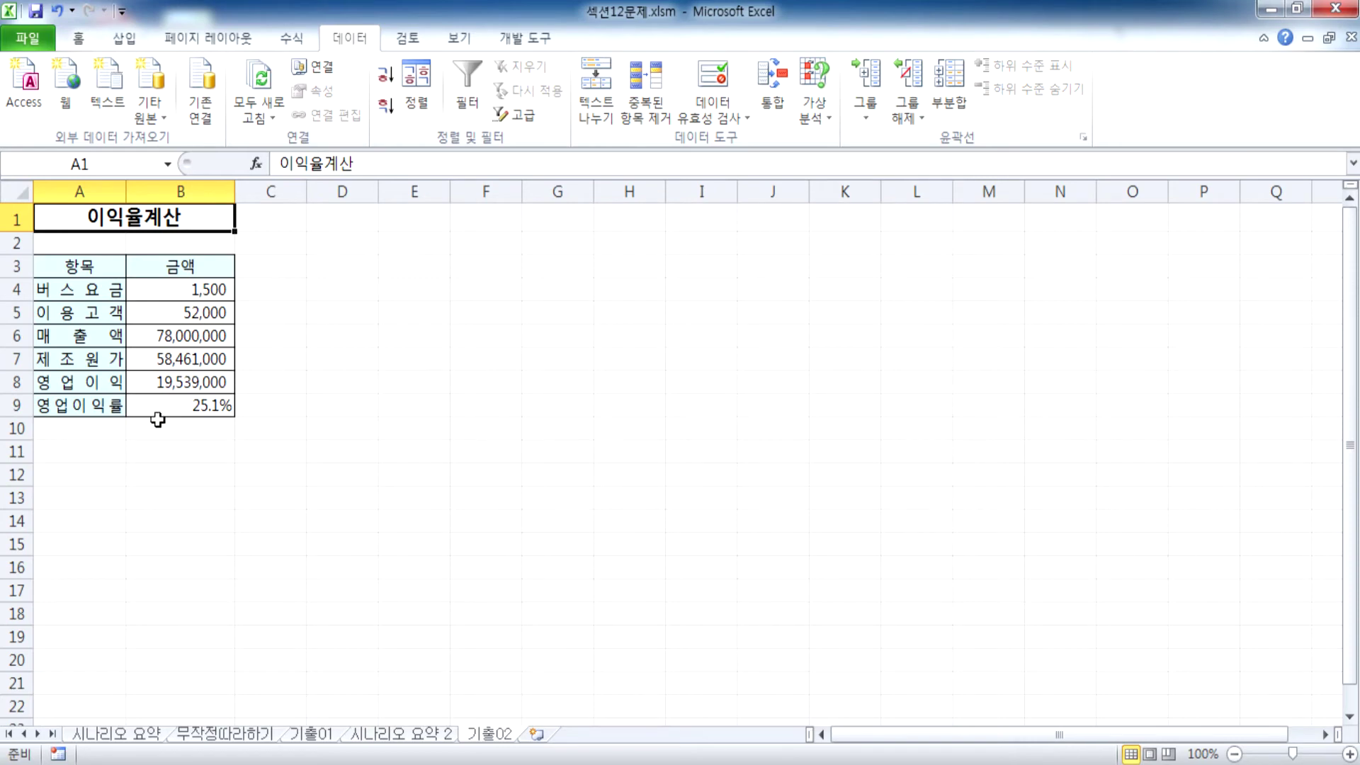
pyautogui.keyDown('ctrl'); pyautogui.scroll(3, 144, 418); pyautogui.keyUp('ctrl')
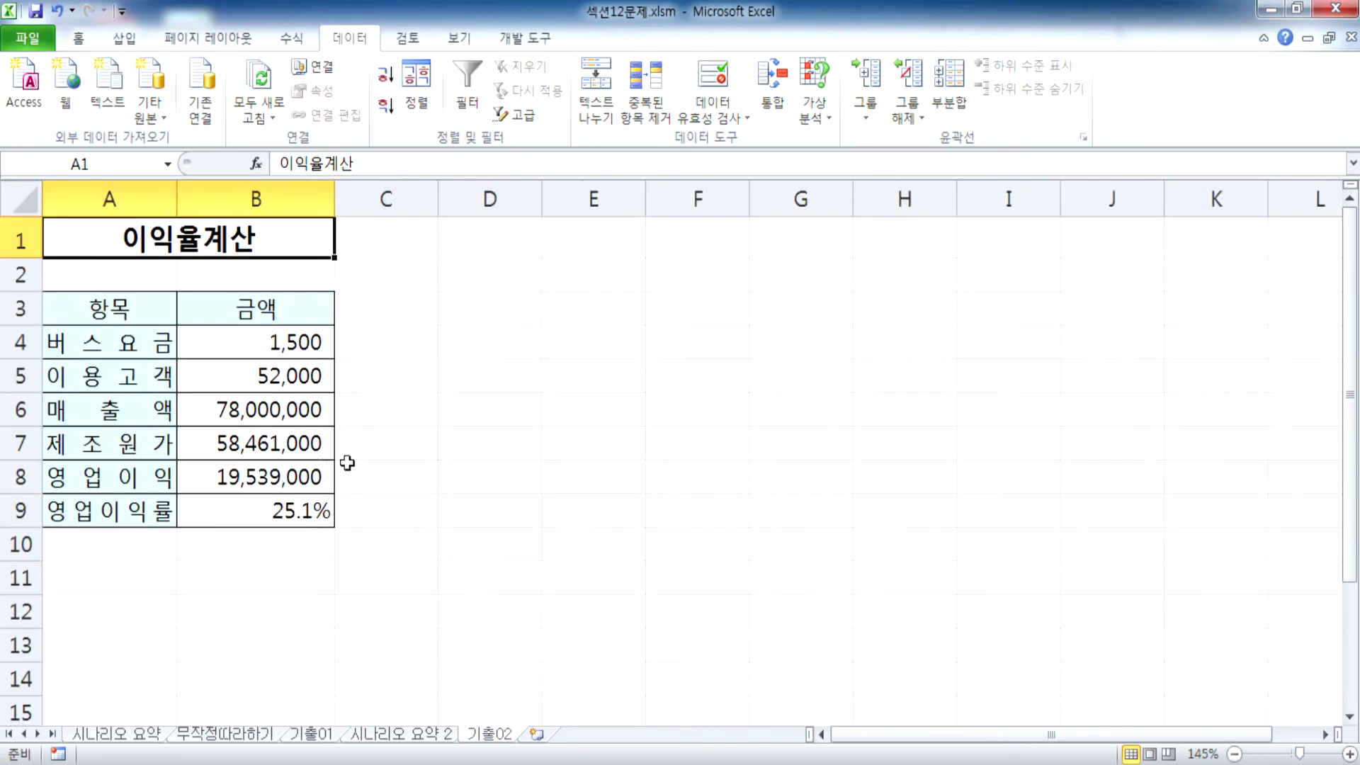
pyautogui.click(286, 485)
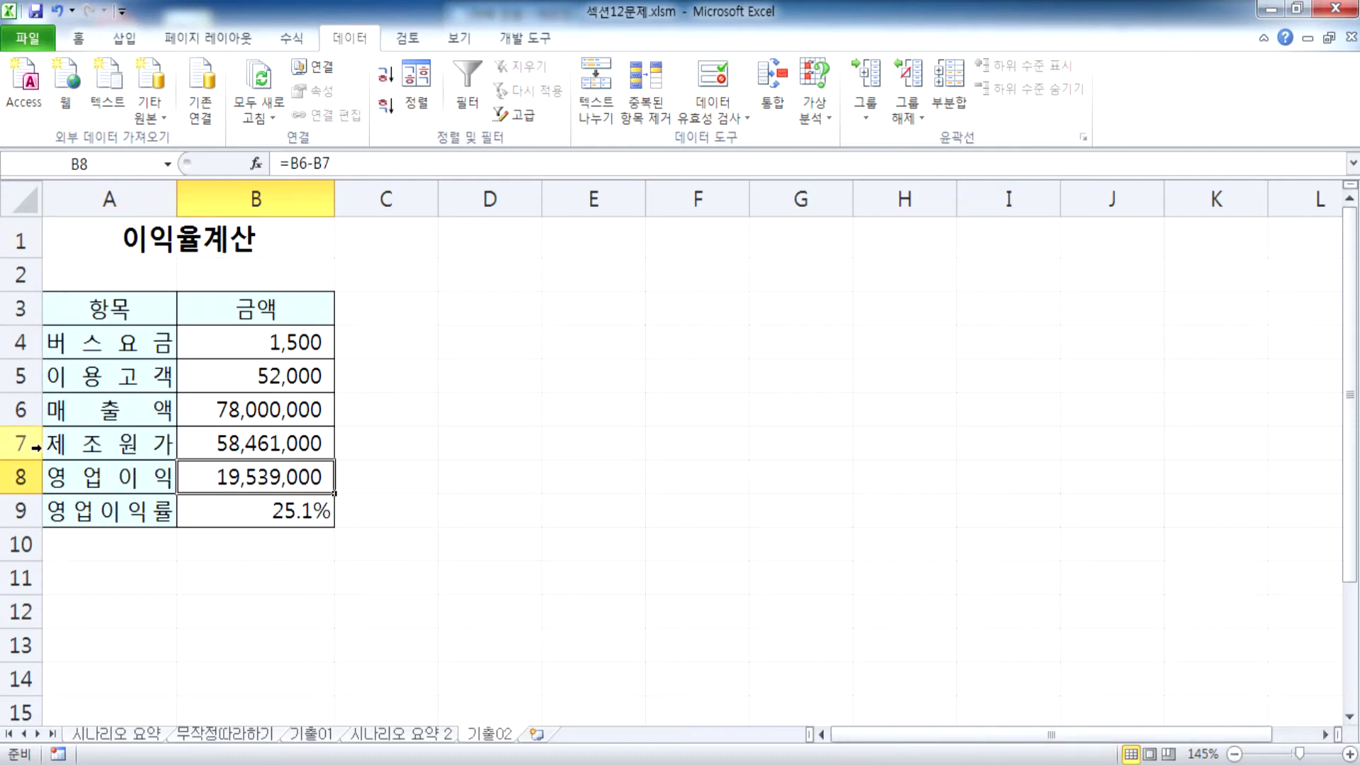
pyautogui.click(237, 349)
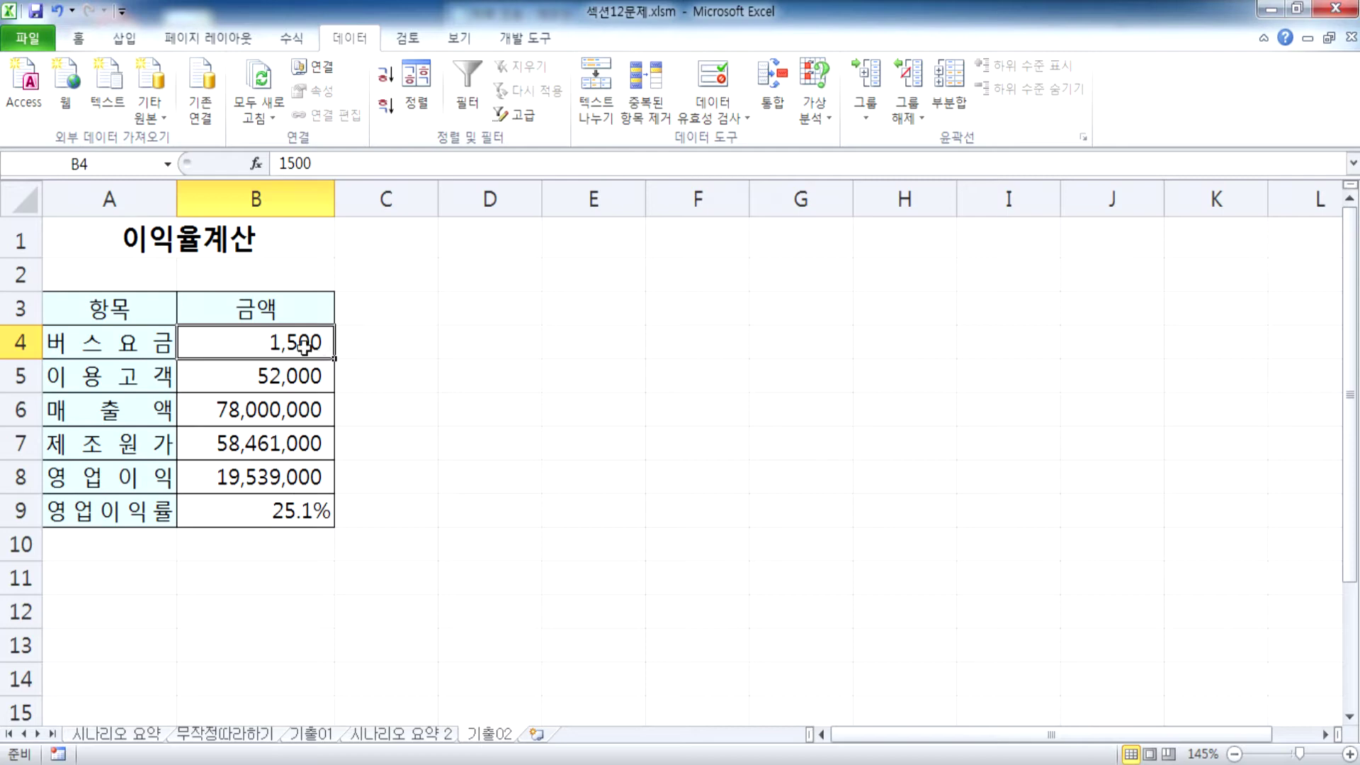
pyautogui.click(398, 345)
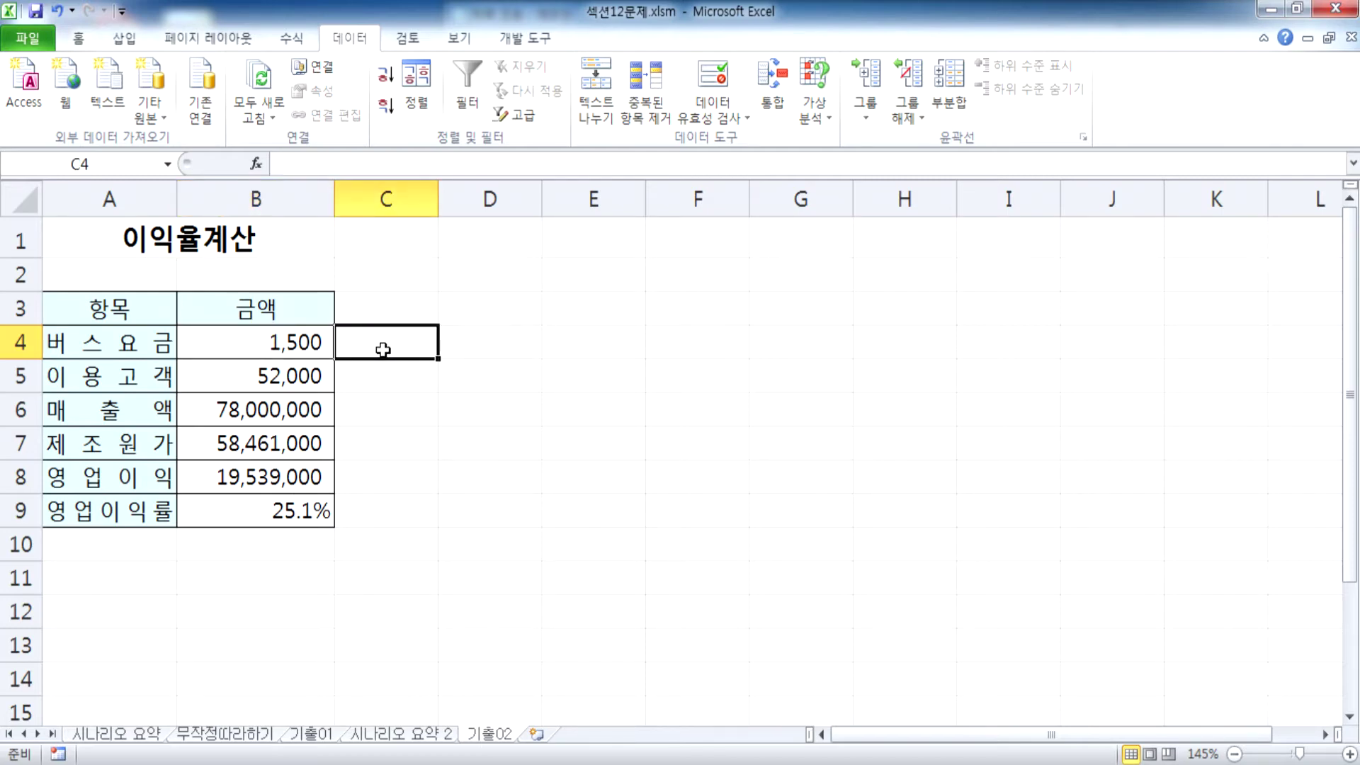
pyautogui.click(372, 475)
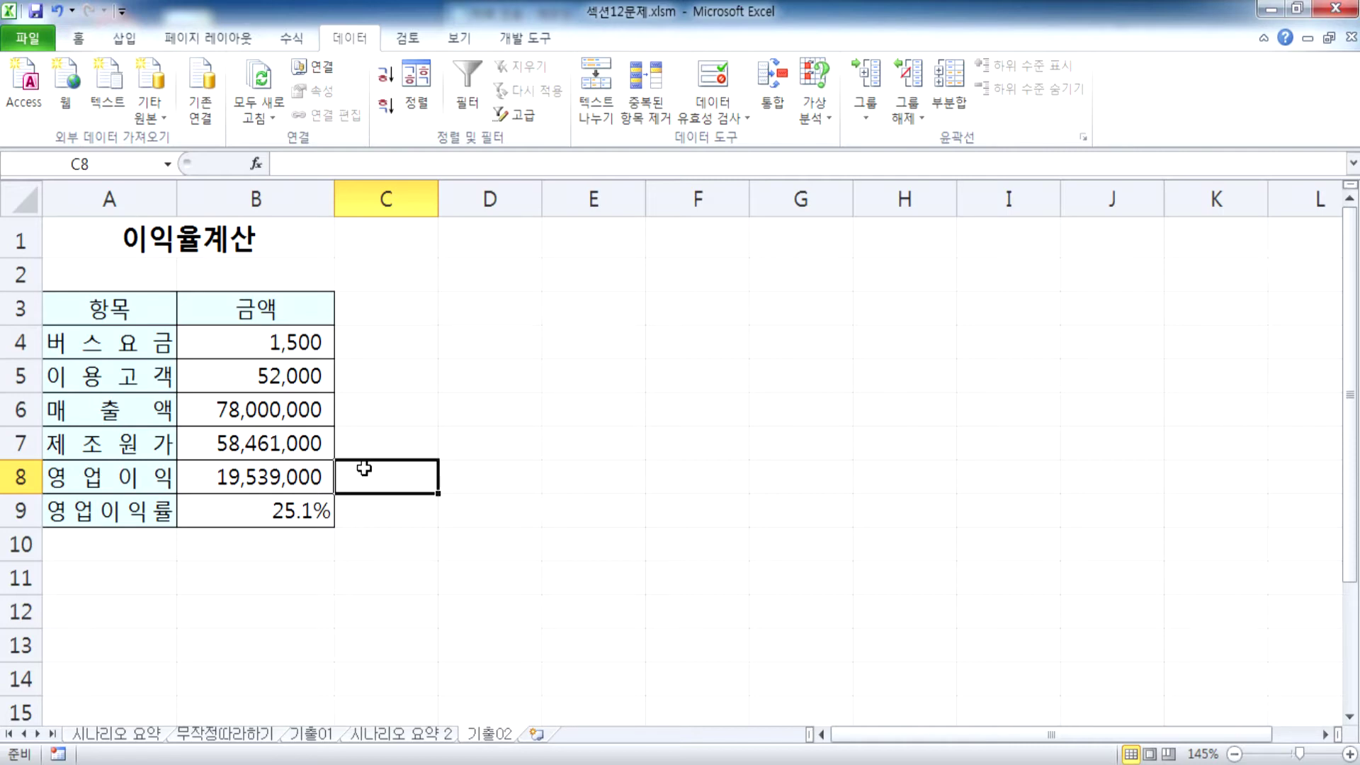
pyautogui.click(209, 343)
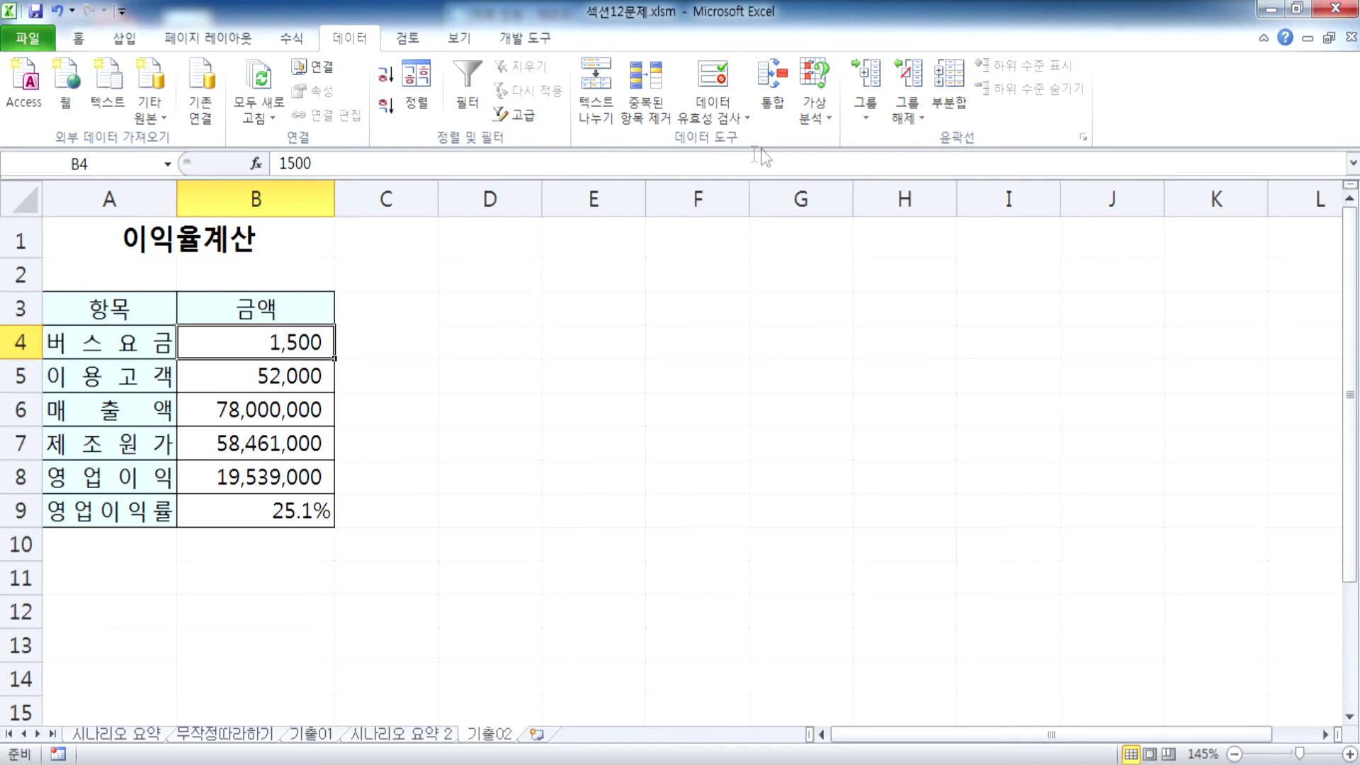
pyautogui.click(814, 106)
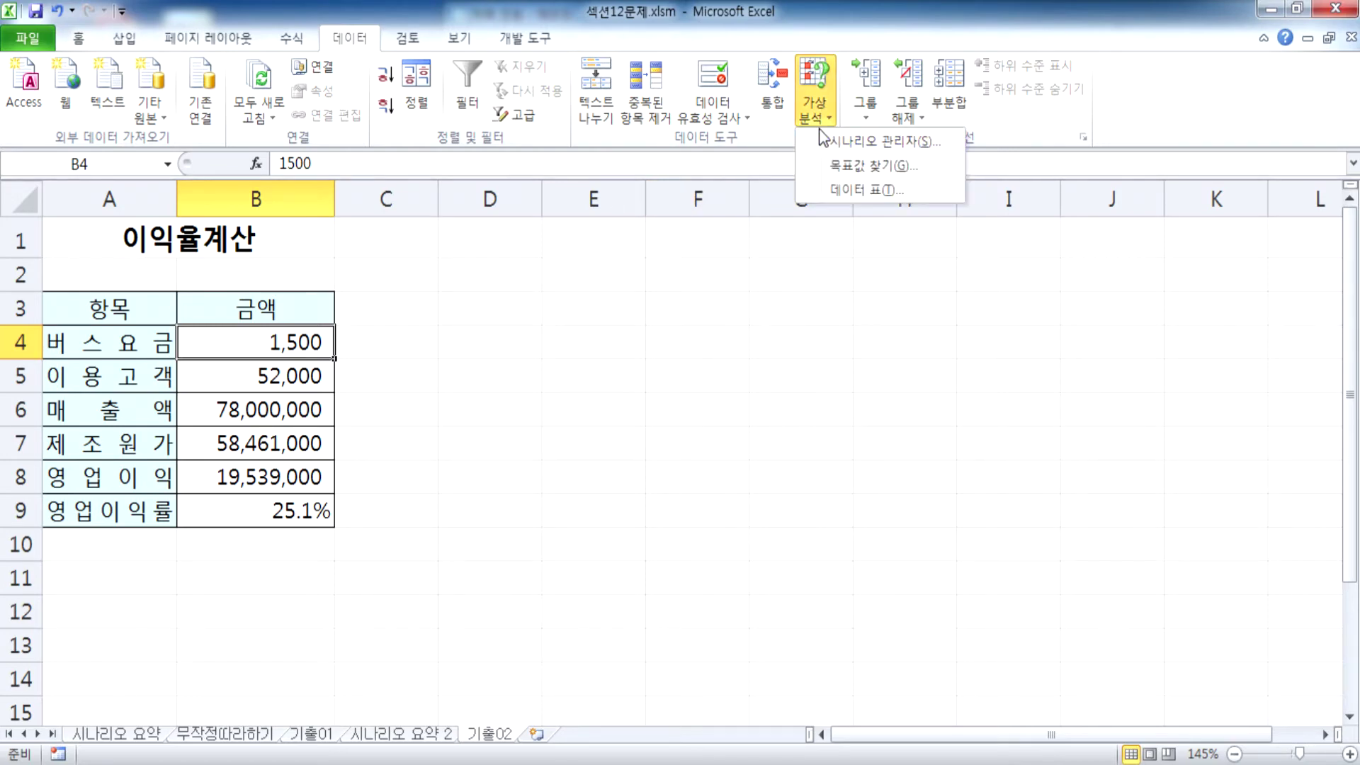
pyautogui.click(492, 339)
pyautogui.click(490, 343)
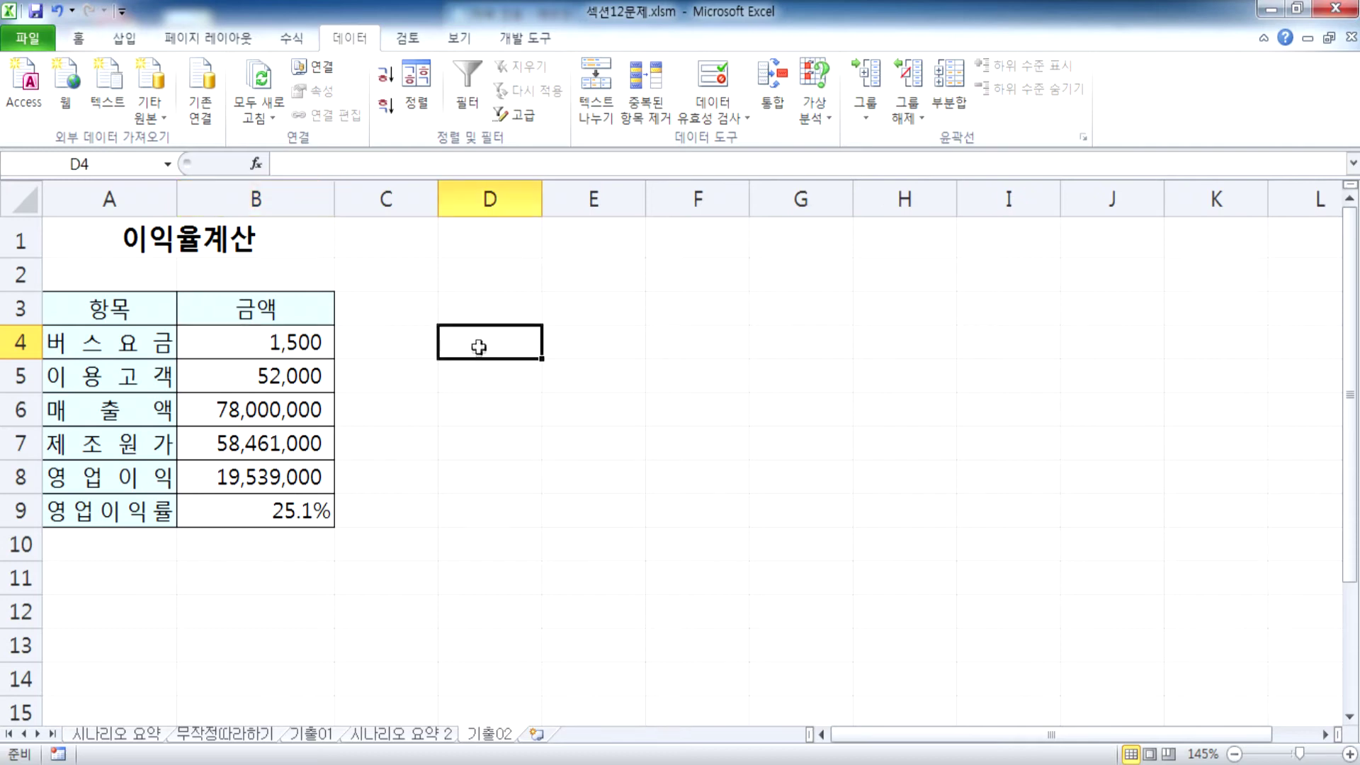
# Add a scenario named 200원인상 on the 기출02 sheet with bus fare cell B4 as the changing cell and a value of 1300.
pyautogui.click(814, 92)
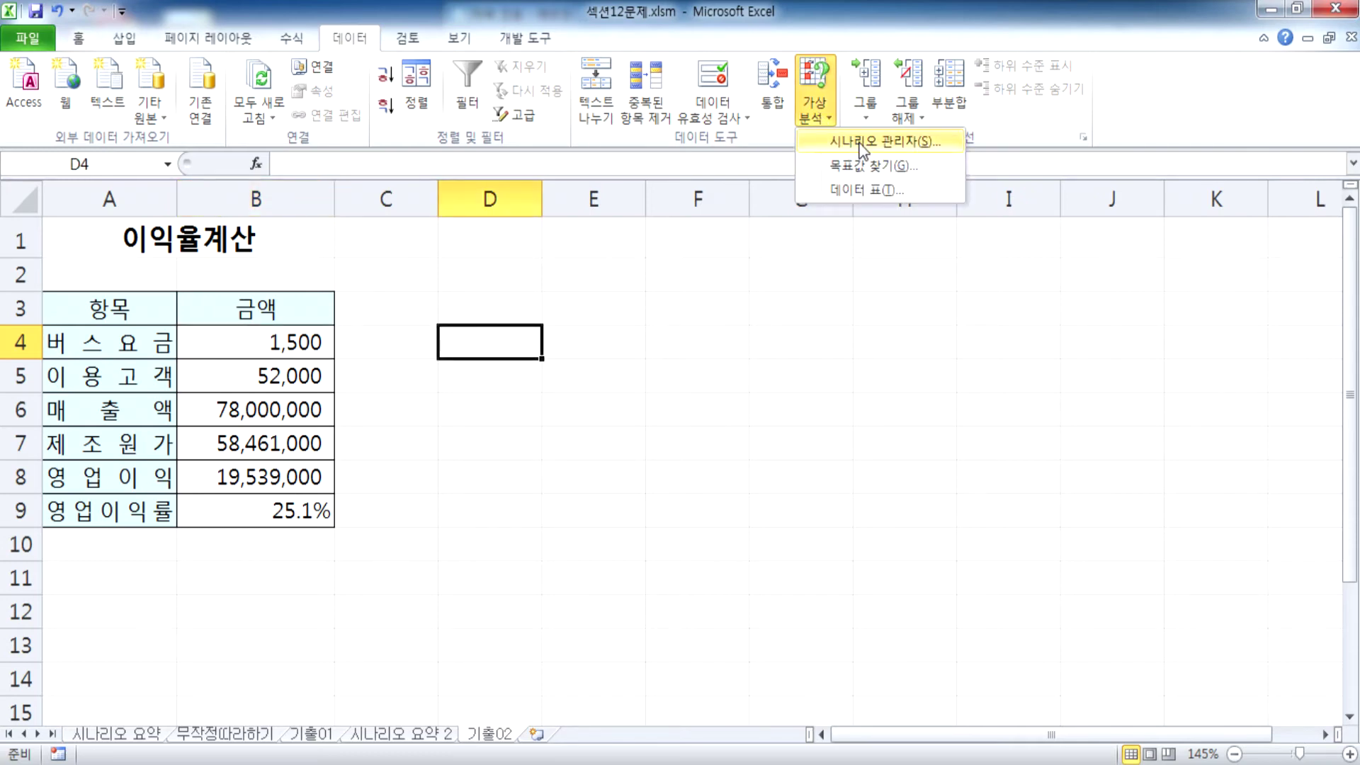
pyautogui.click(861, 141)
pyautogui.moveTo(618, 167); pyautogui.dragTo(831, 176)
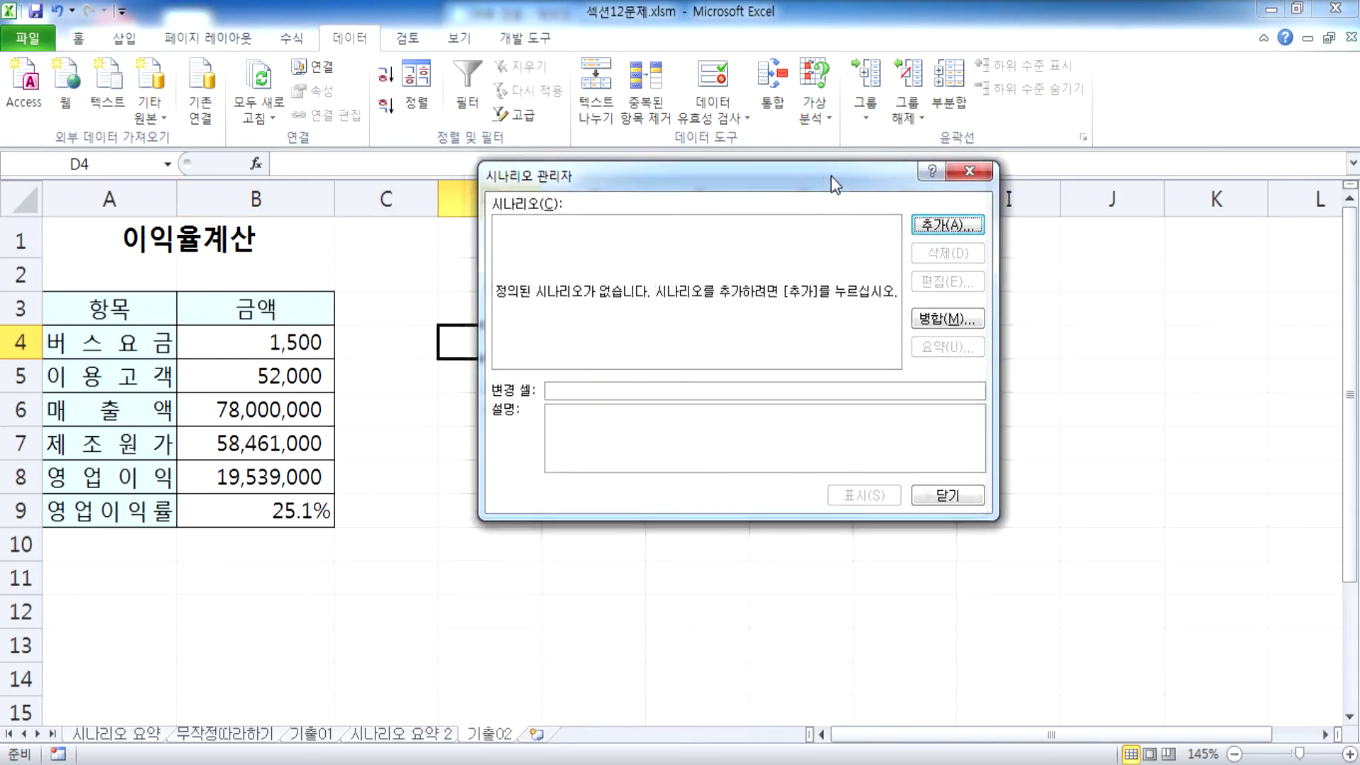
pyautogui.click(958, 224)
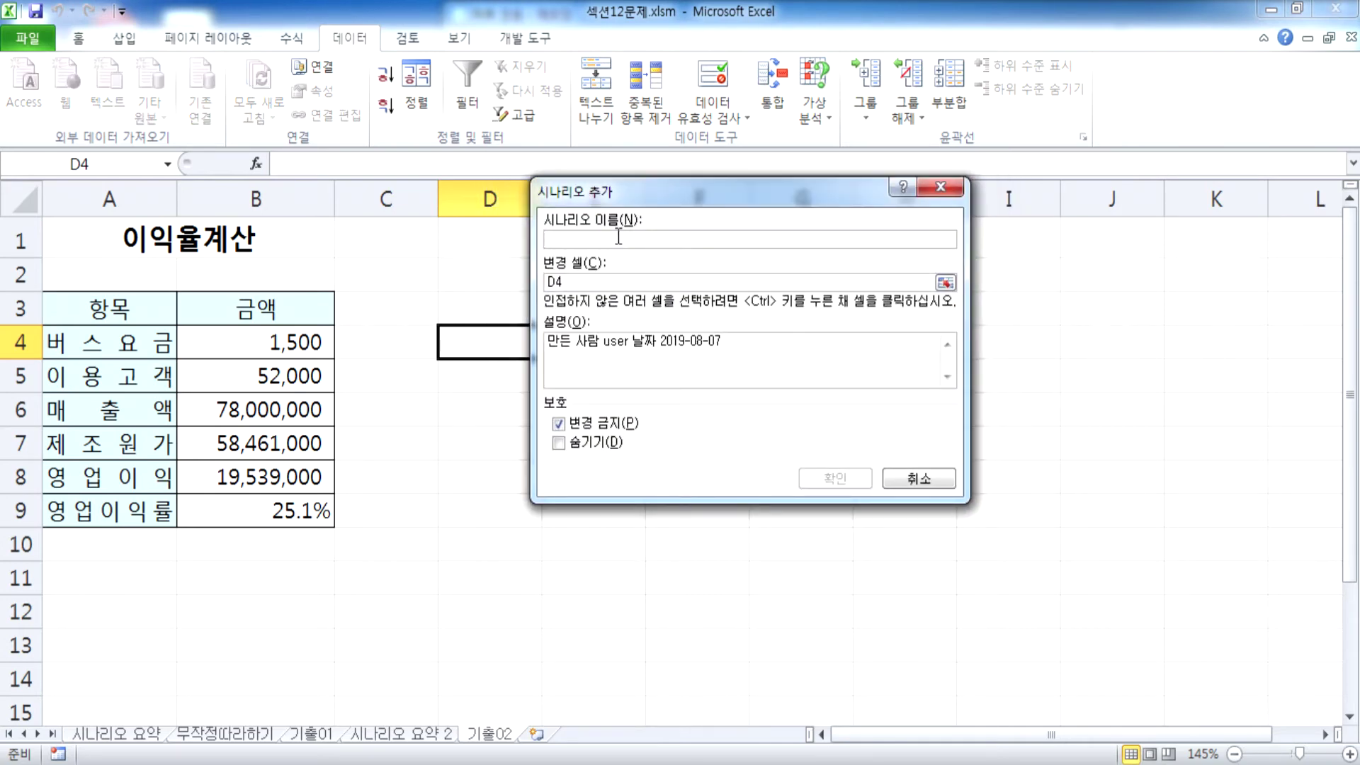
pyautogui.write('200원인ㅅ')
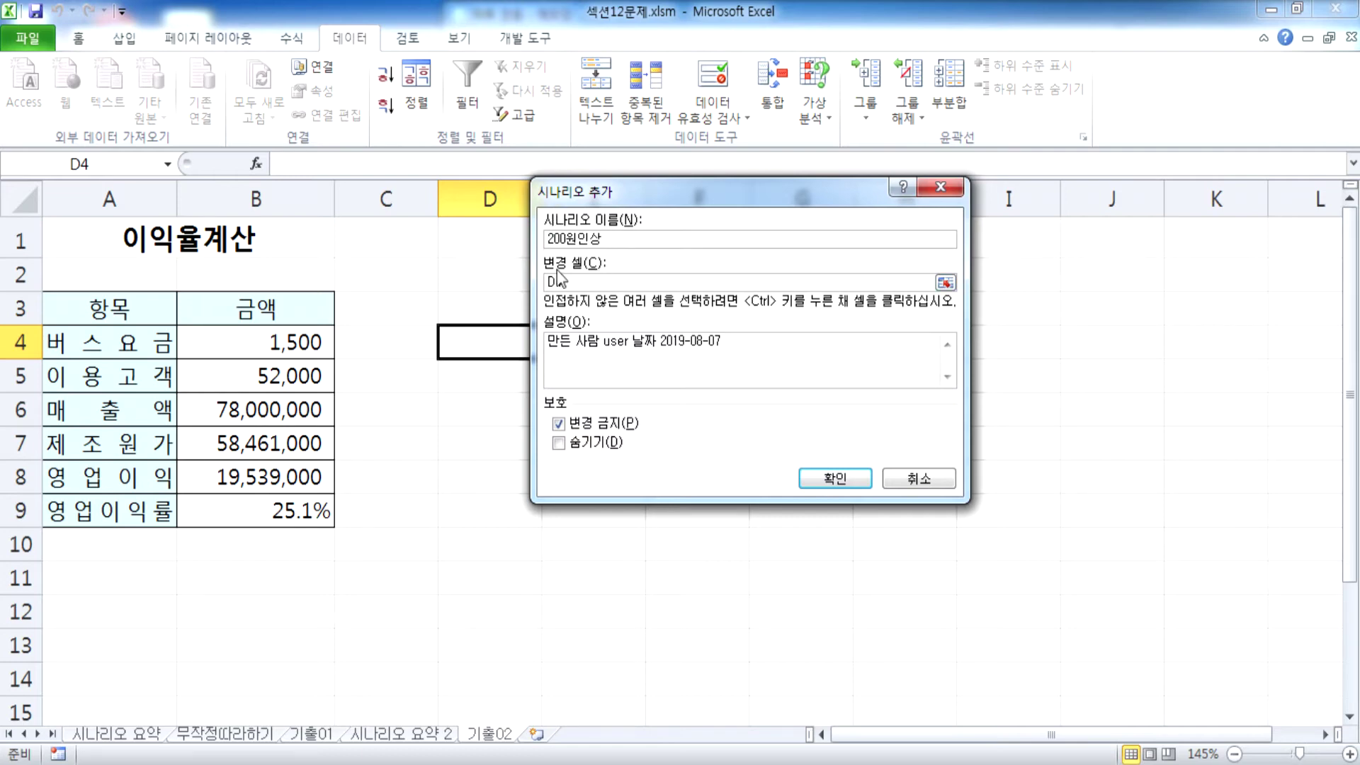
pyautogui.moveTo(566, 281); pyautogui.dragTo(533, 283)
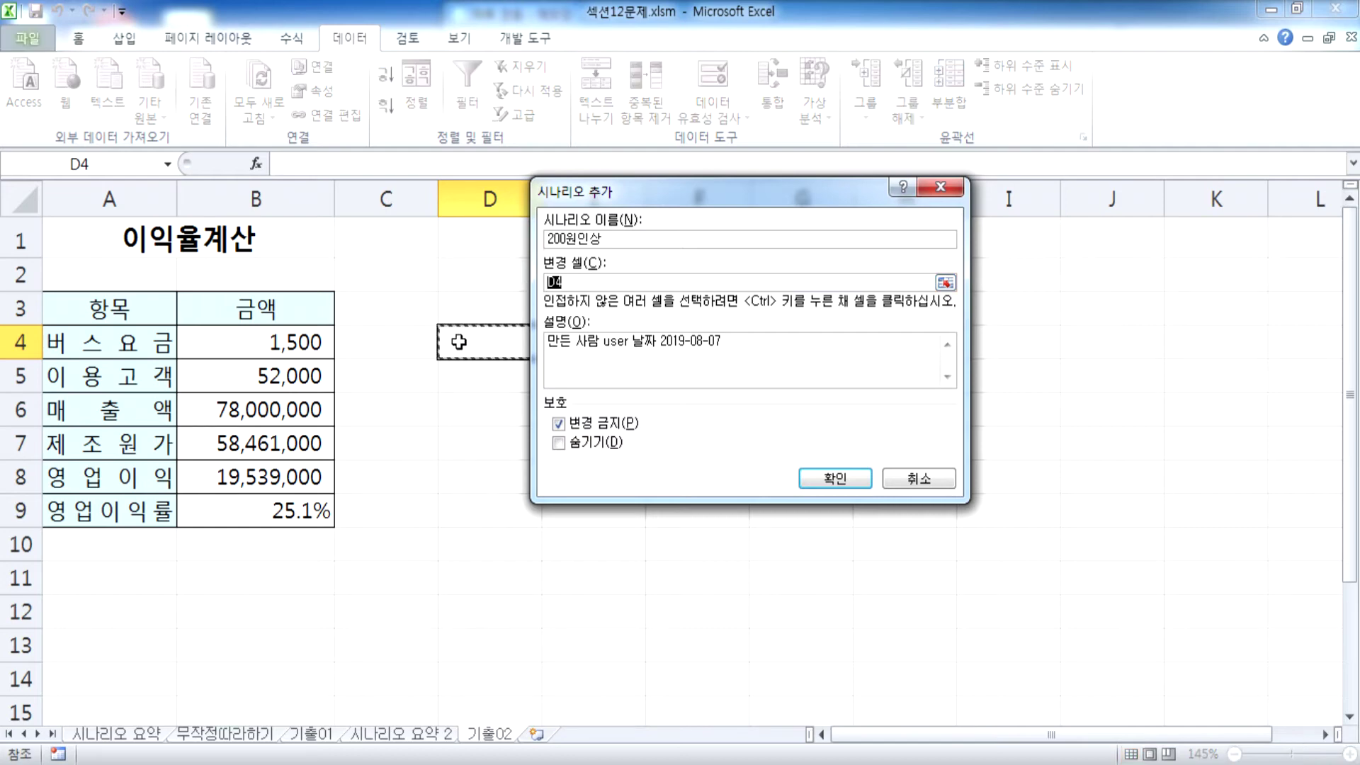
pyautogui.click(251, 343)
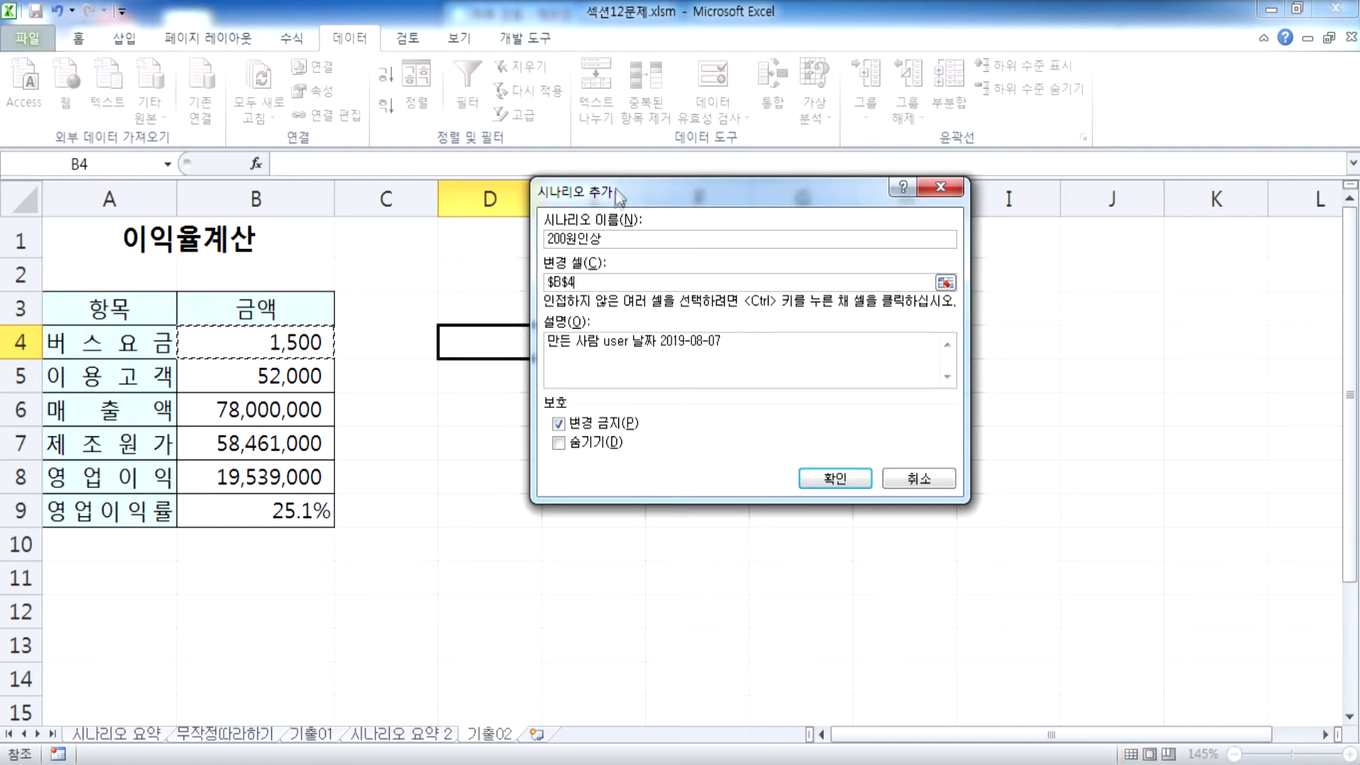
pyautogui.moveTo(627, 192); pyautogui.dragTo(460, 208)
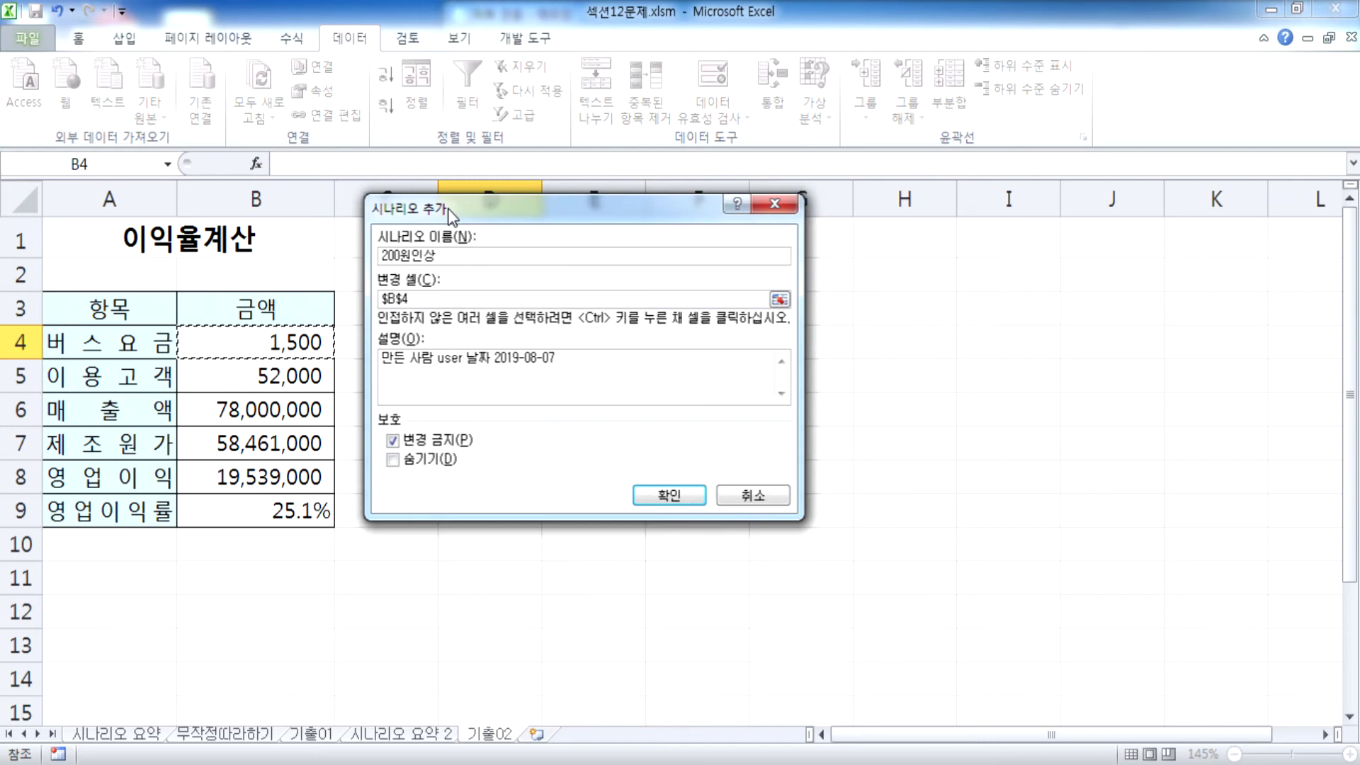
pyautogui.click(668, 495)
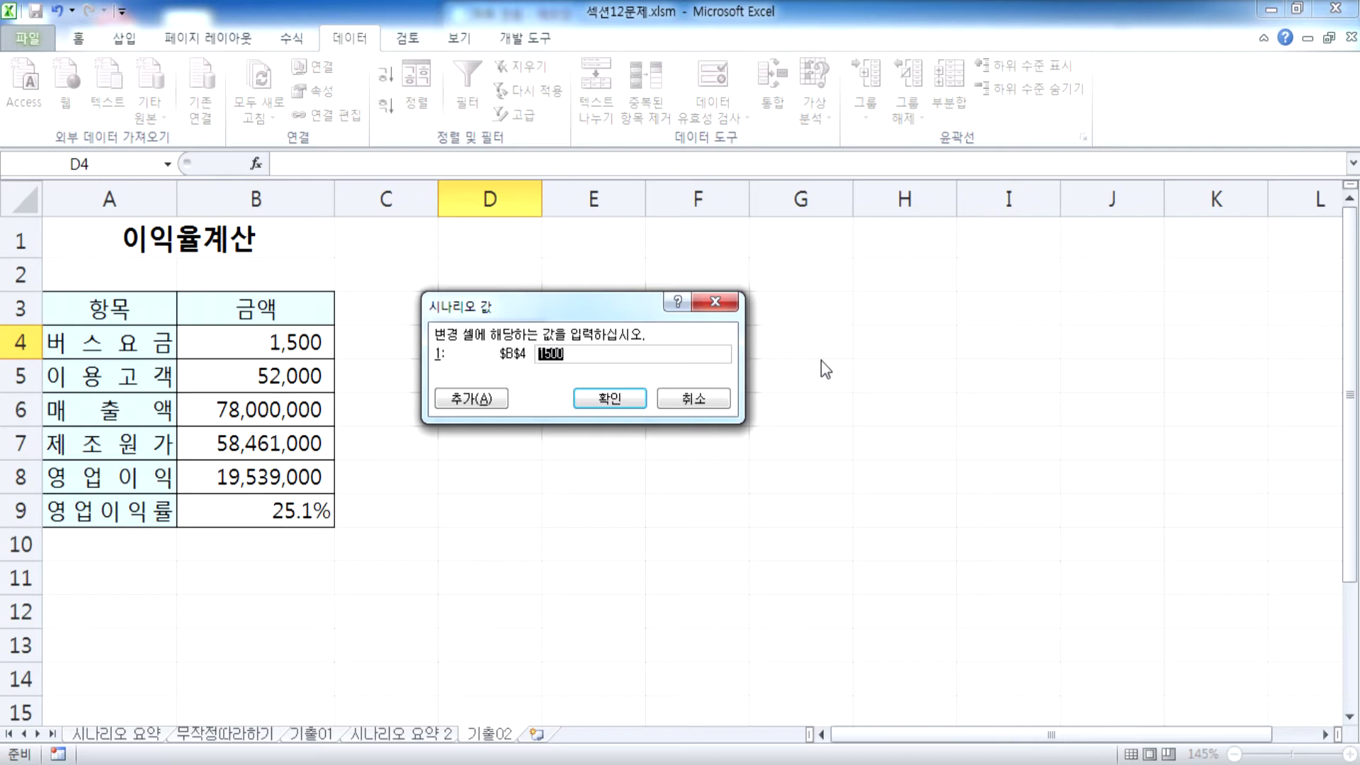
pyautogui.write('1300')
pyautogui.click(606, 401)
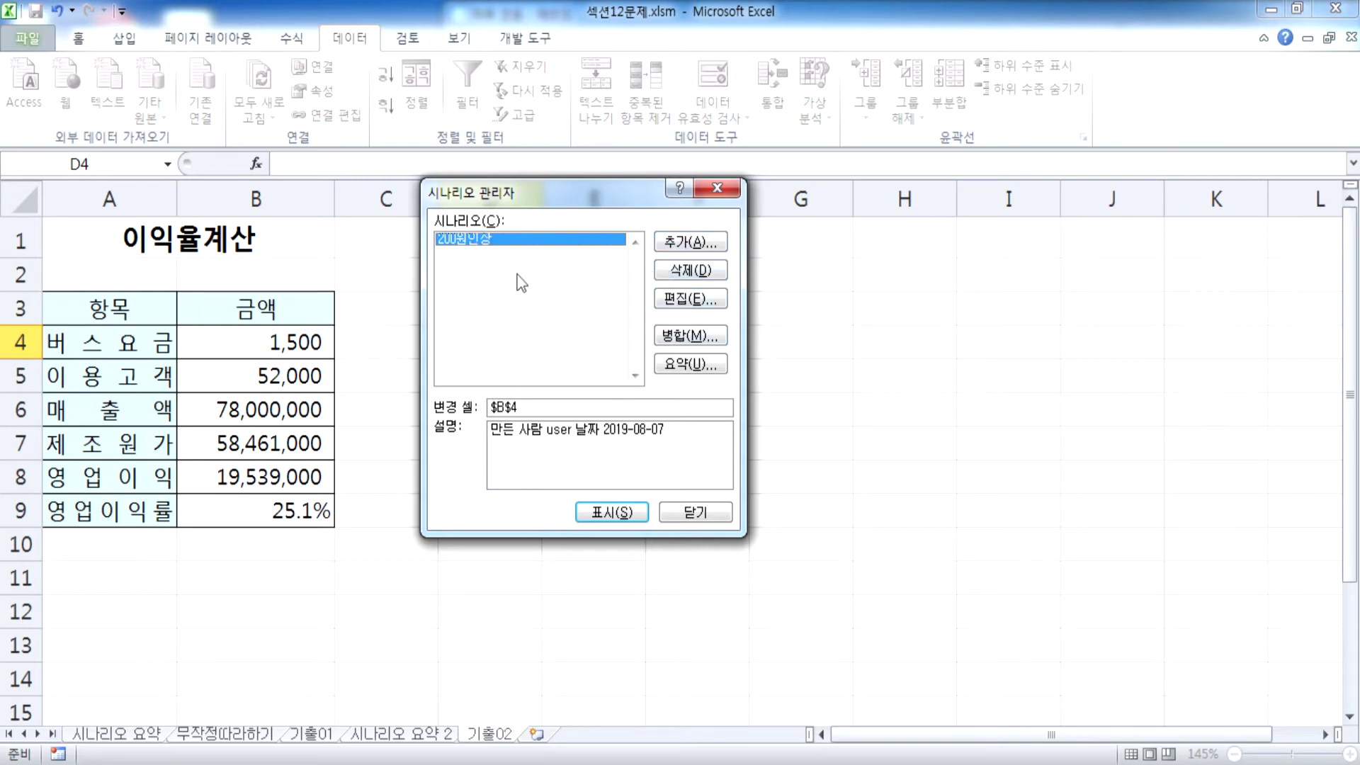
# Rename the 200원인상 scenario to 200원인하, keeping its changing cell and value.
pyautogui.click(684, 303)
pyautogui.click(465, 259)
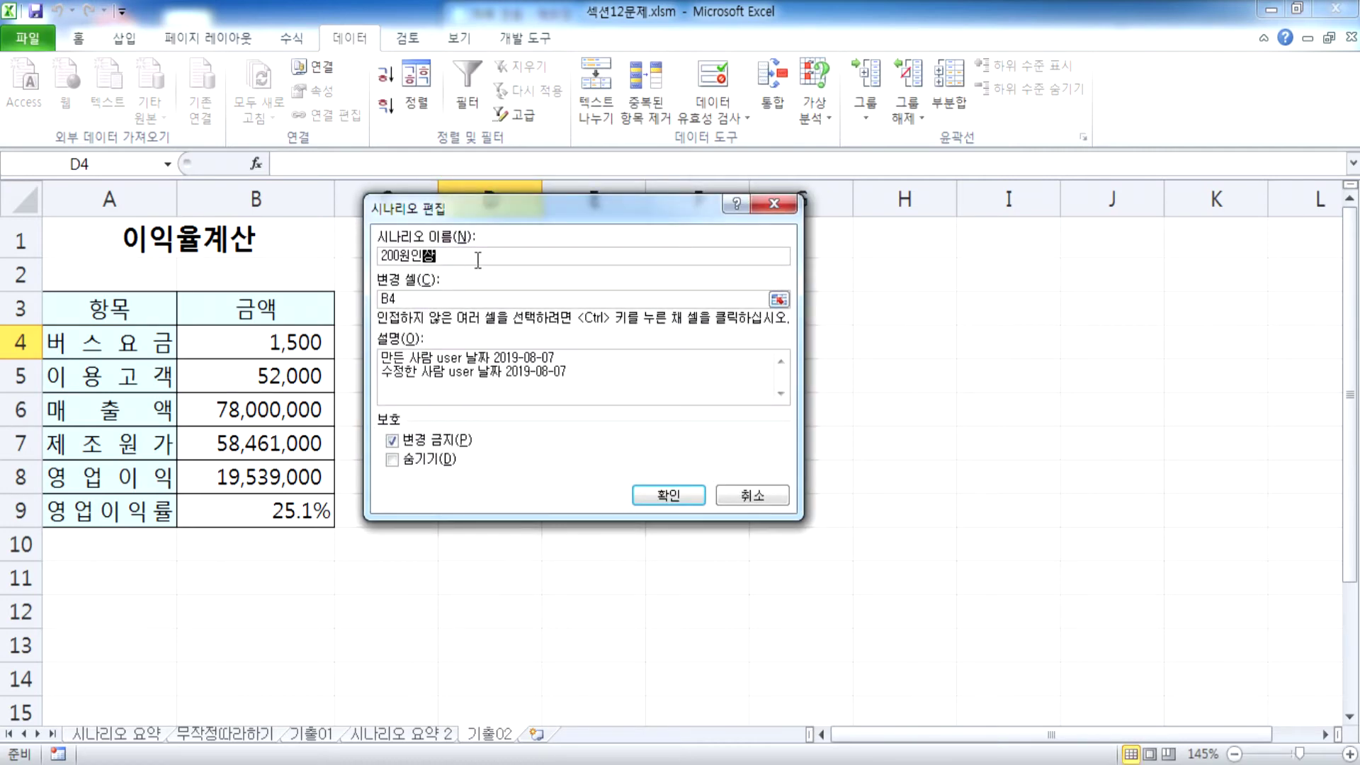
pyautogui.write('하')
pyautogui.click(658, 493)
pyautogui.click(604, 401)
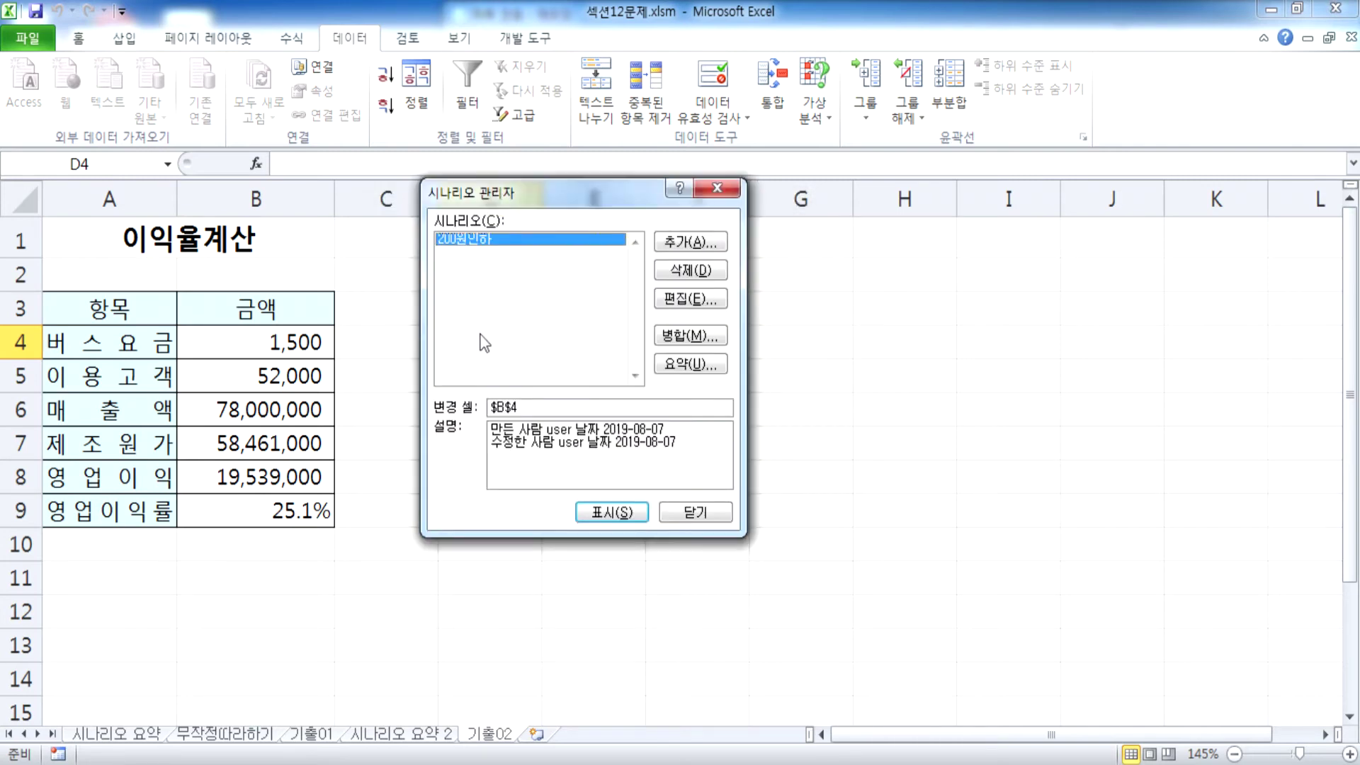
# Add a second scenario named 200원인상 that changes bus fare cell B4 to 1700.
pyautogui.click(671, 244)
pyautogui.write('200원인사')
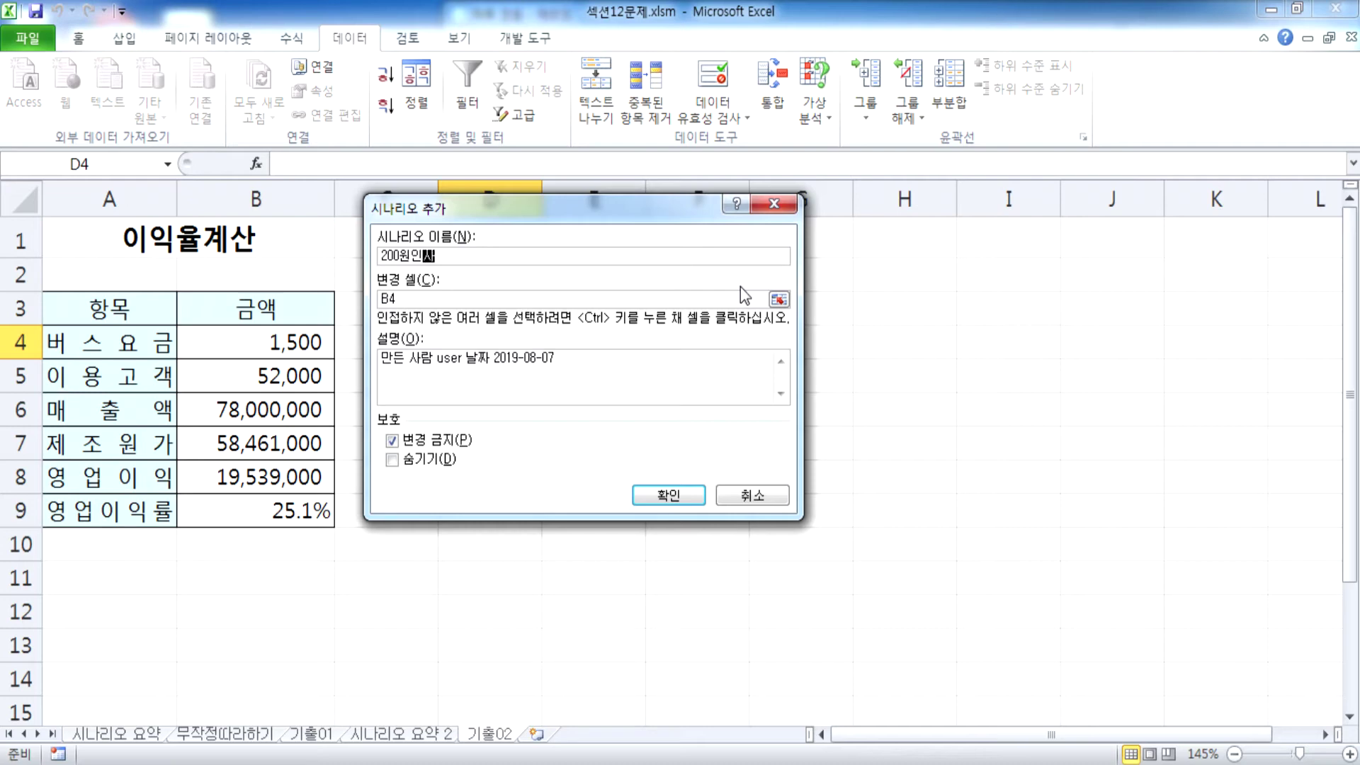
pyautogui.press('Return')
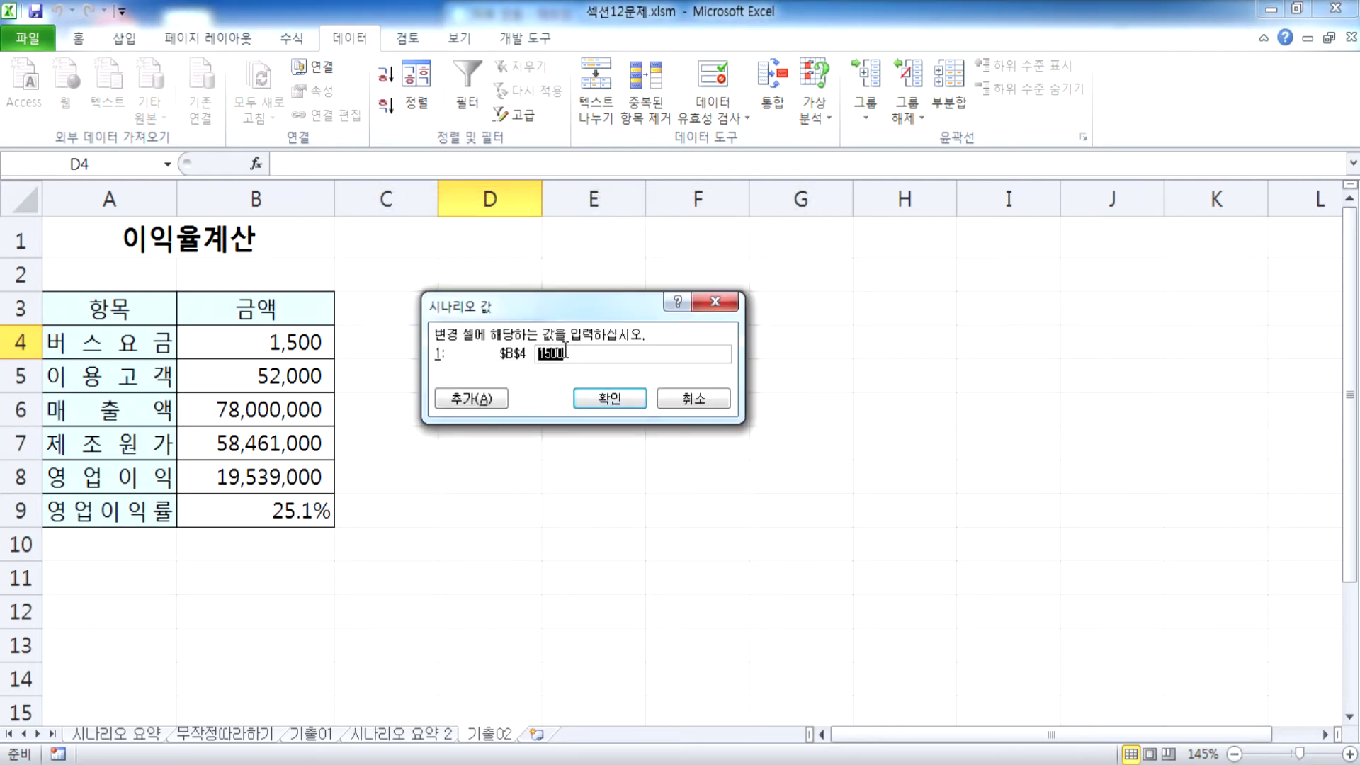
pyautogui.write('1700')
pyautogui.click(609, 398)
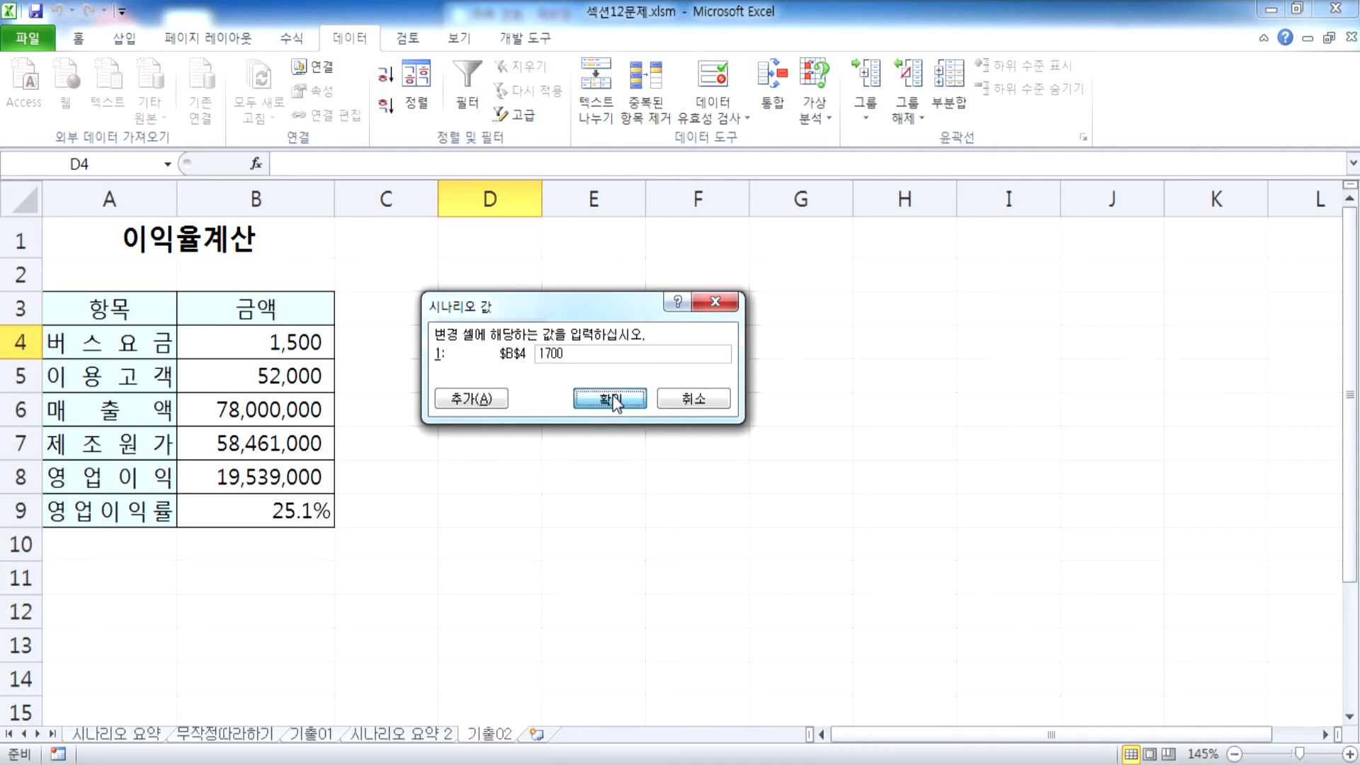
# Review the 200원인하 and 200원인상 entries in the scenario list.
pyautogui.click(499, 239)
pyautogui.click(492, 253)
pyautogui.click(496, 239)
pyautogui.click(489, 253)
pyautogui.click(488, 239)
pyautogui.click(489, 252)
pyautogui.click(489, 240)
pyautogui.click(489, 252)
# Generate a scenario summary report with the operating profit cell B8 as the result cell.
pyautogui.moveTo(484, 205); pyautogui.dragTo(426, 185)
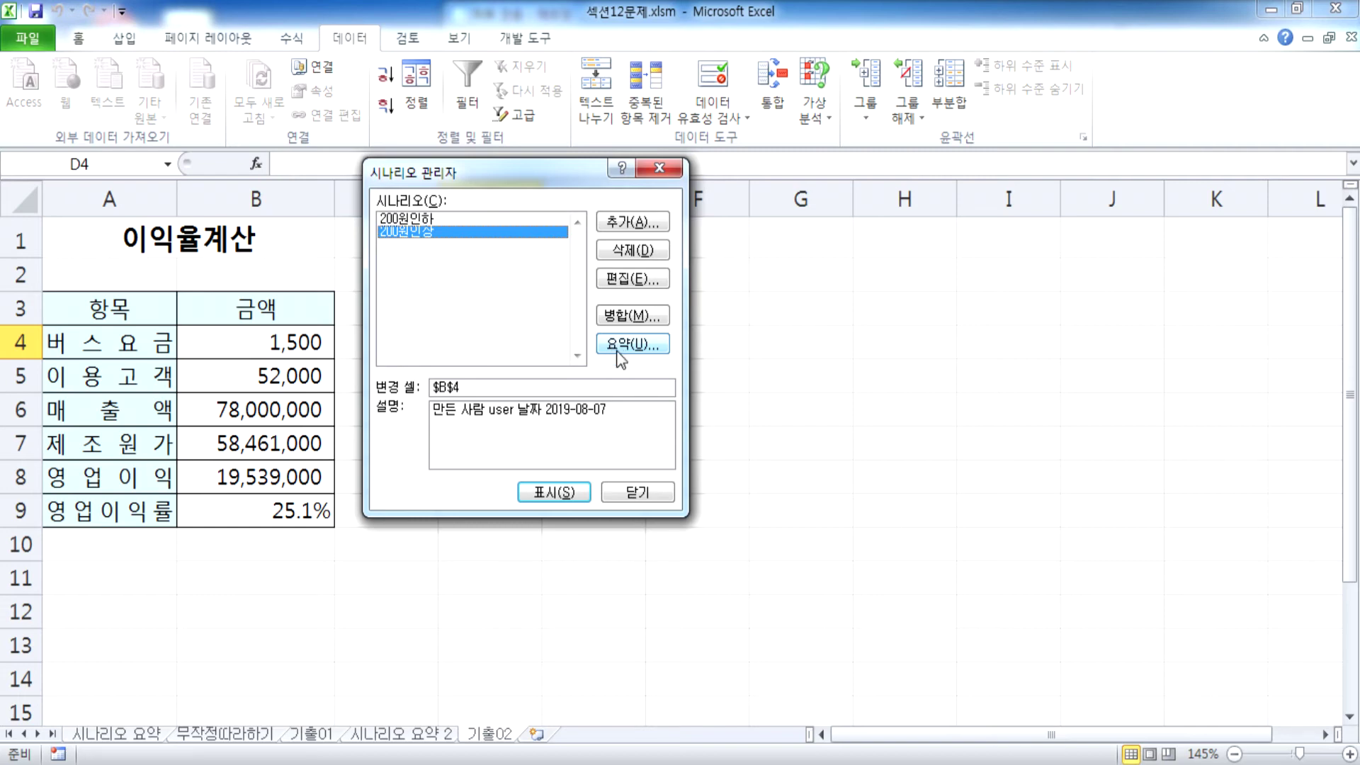
pyautogui.click(621, 345)
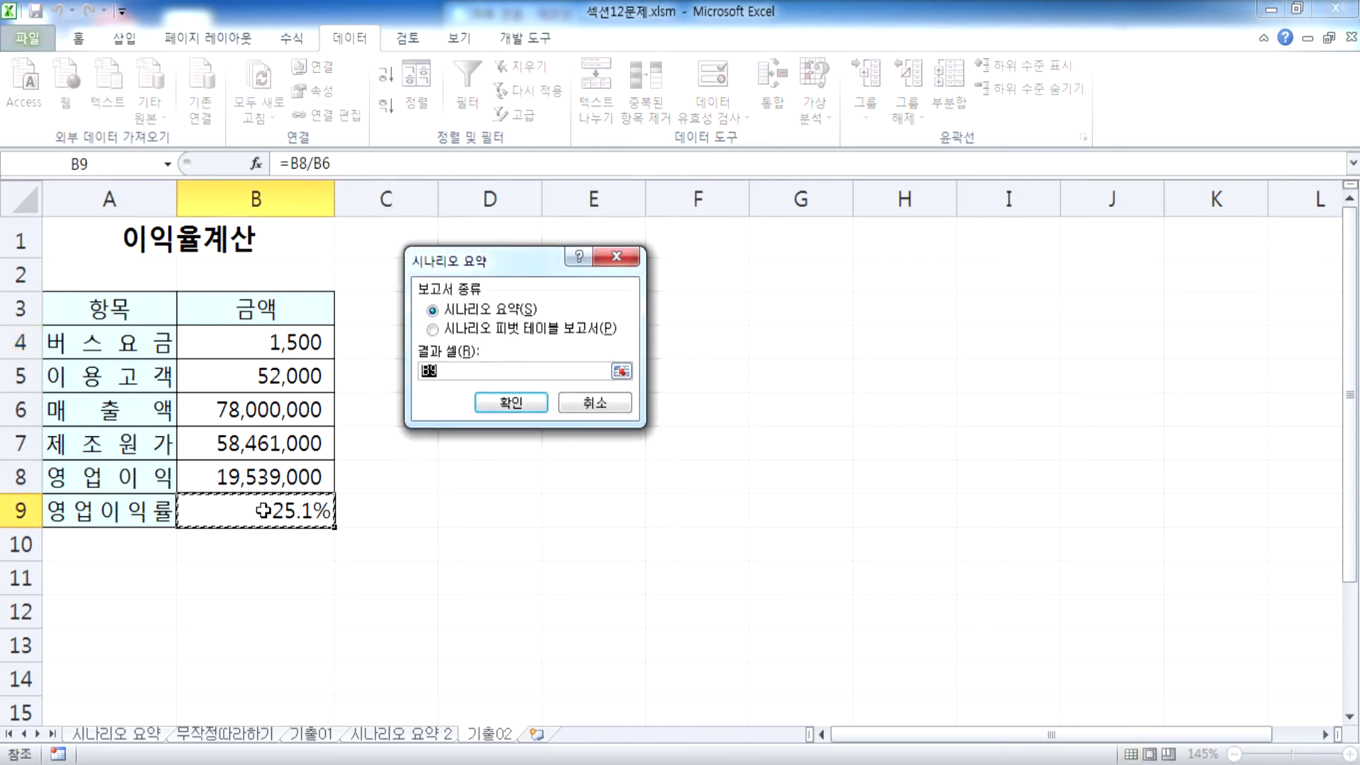
pyautogui.click(217, 481)
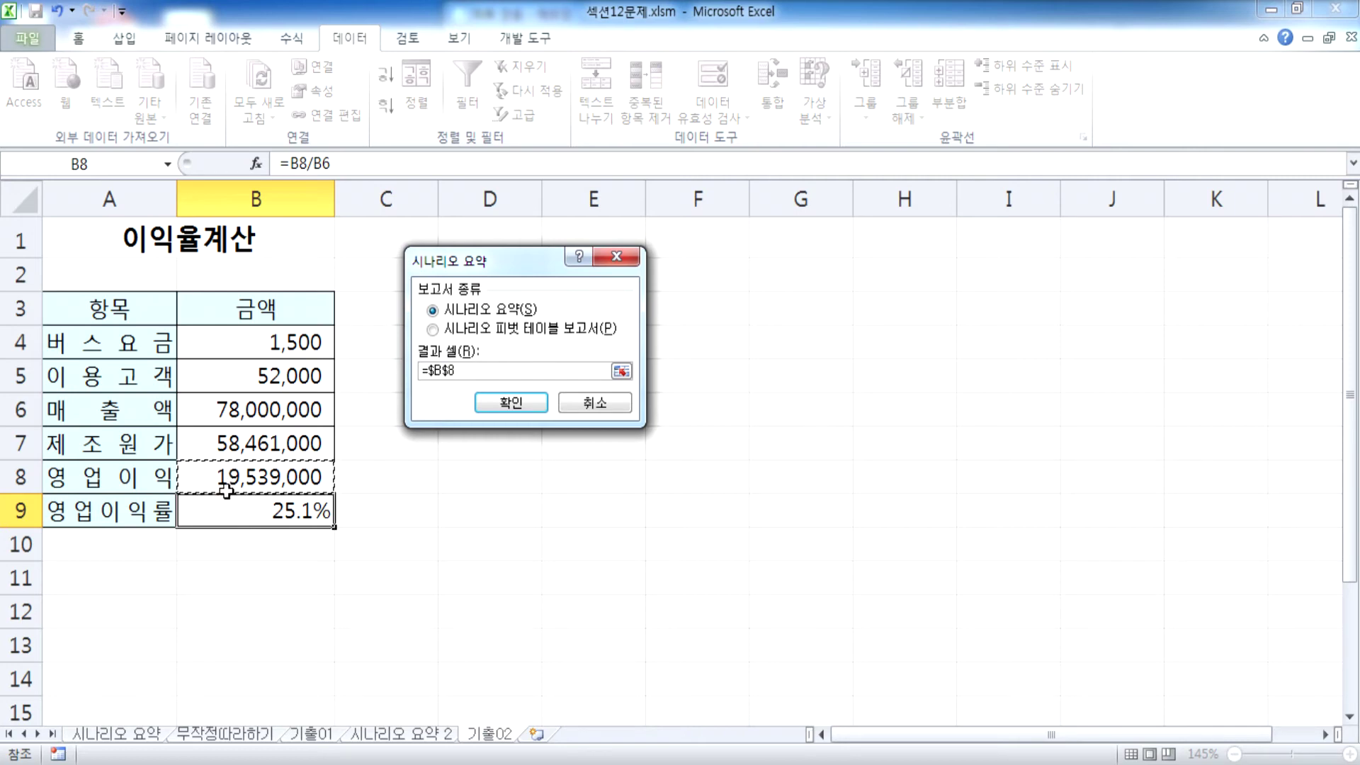
pyautogui.scroll(-1, 225, 489)
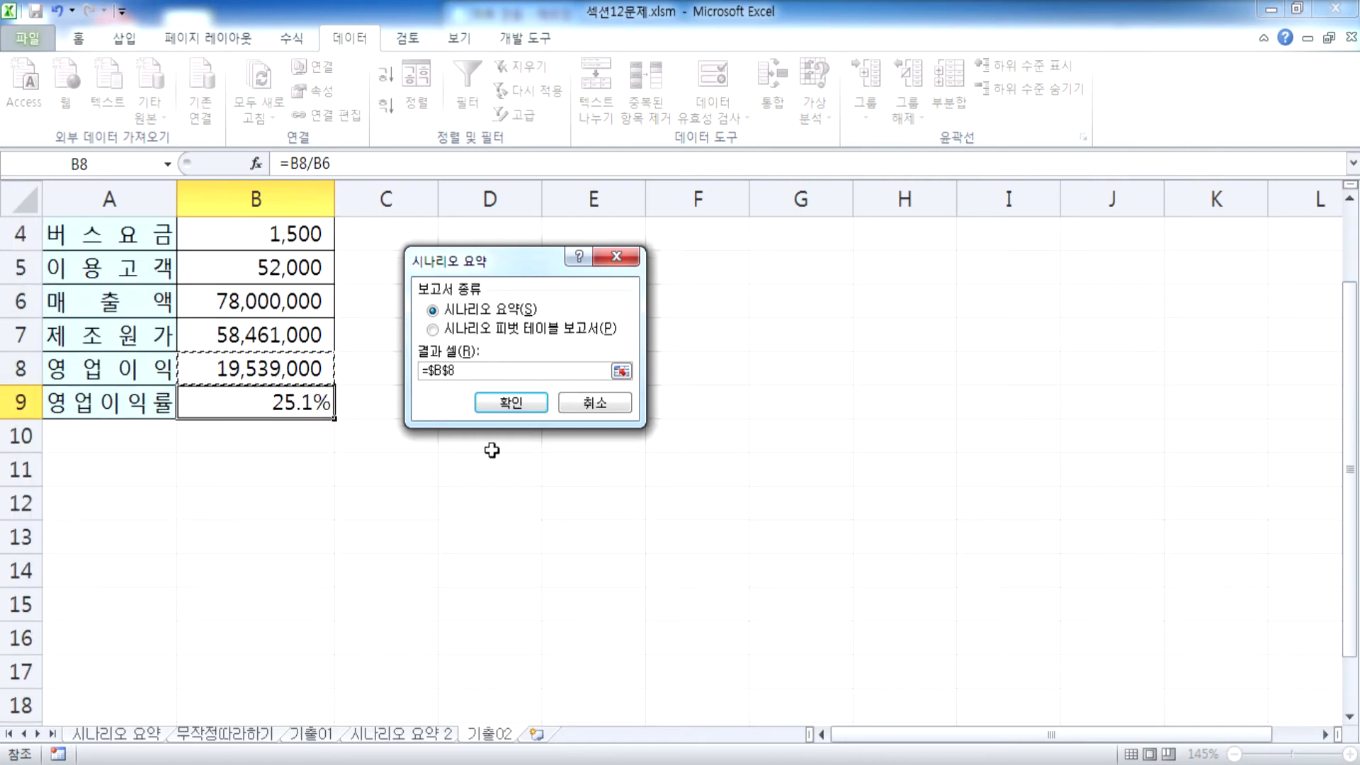
pyautogui.click(511, 408)
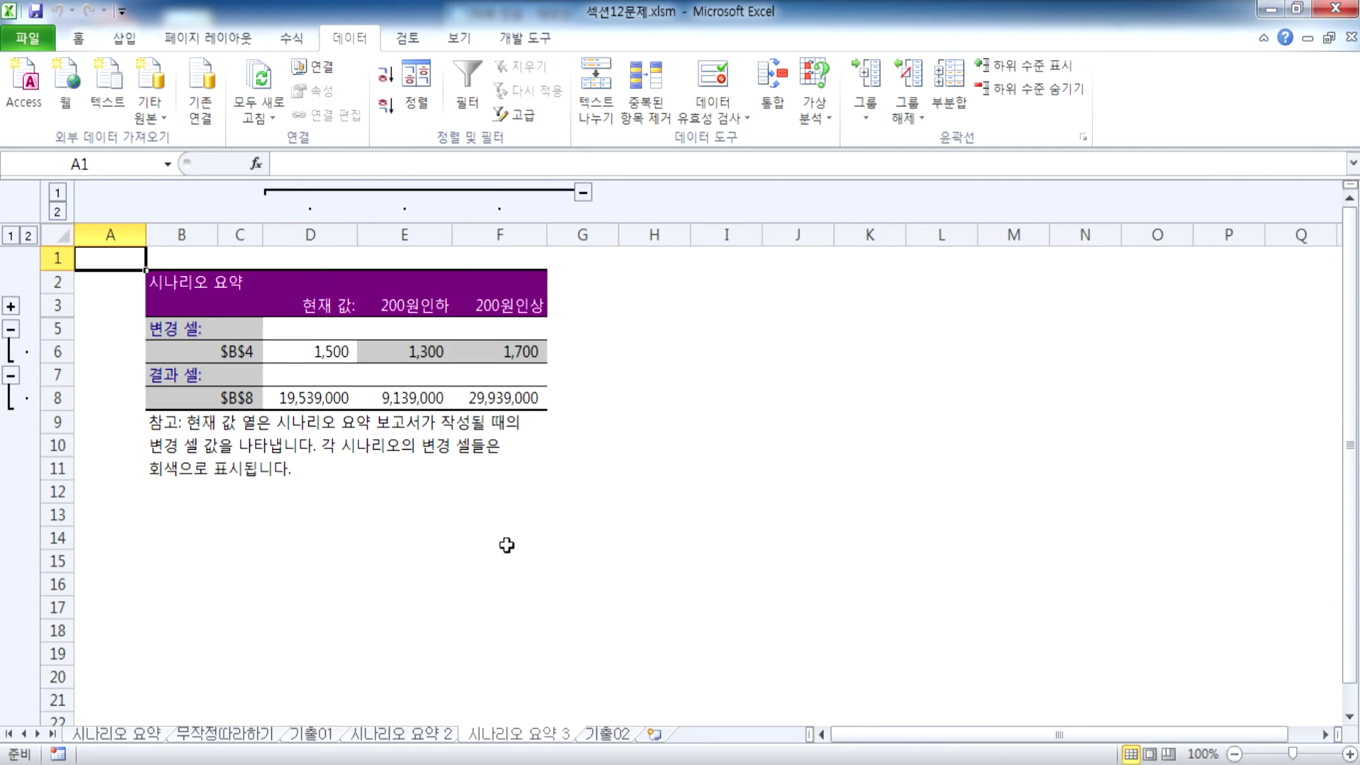
# Examine the current, 200원인하 and 200원인상 fares and operating profits on 시나리오 요약 3, comparing the report with the 기출02 sheet.
pyautogui.click(344, 351)
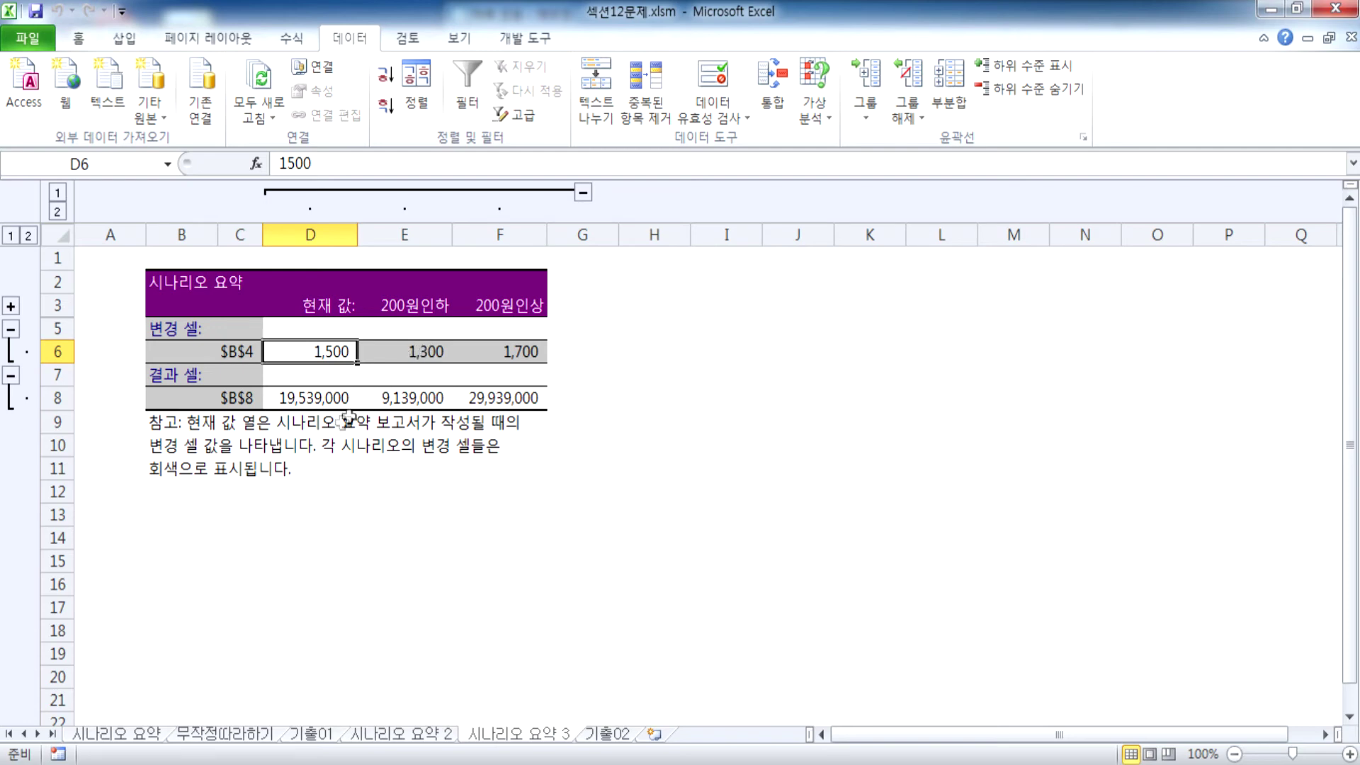
pyautogui.click(395, 402)
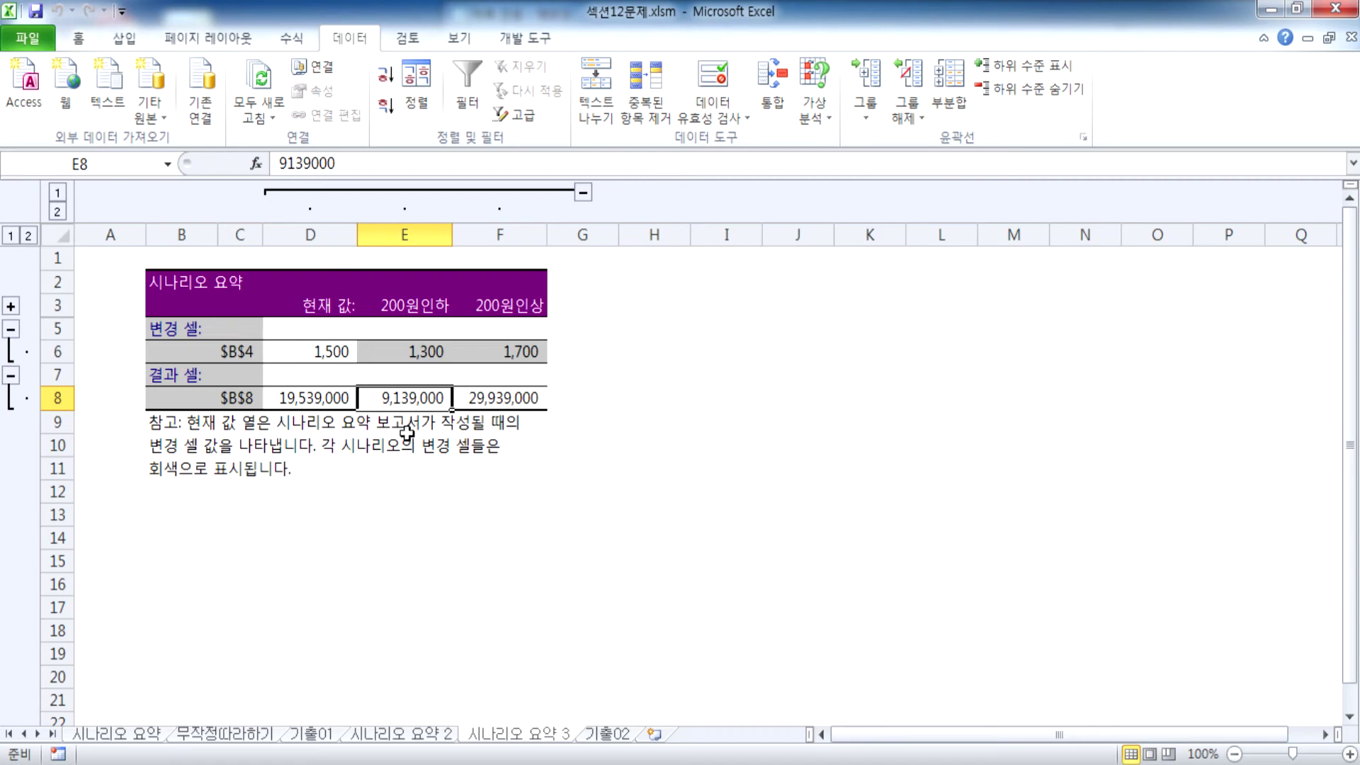
pyautogui.click(499, 402)
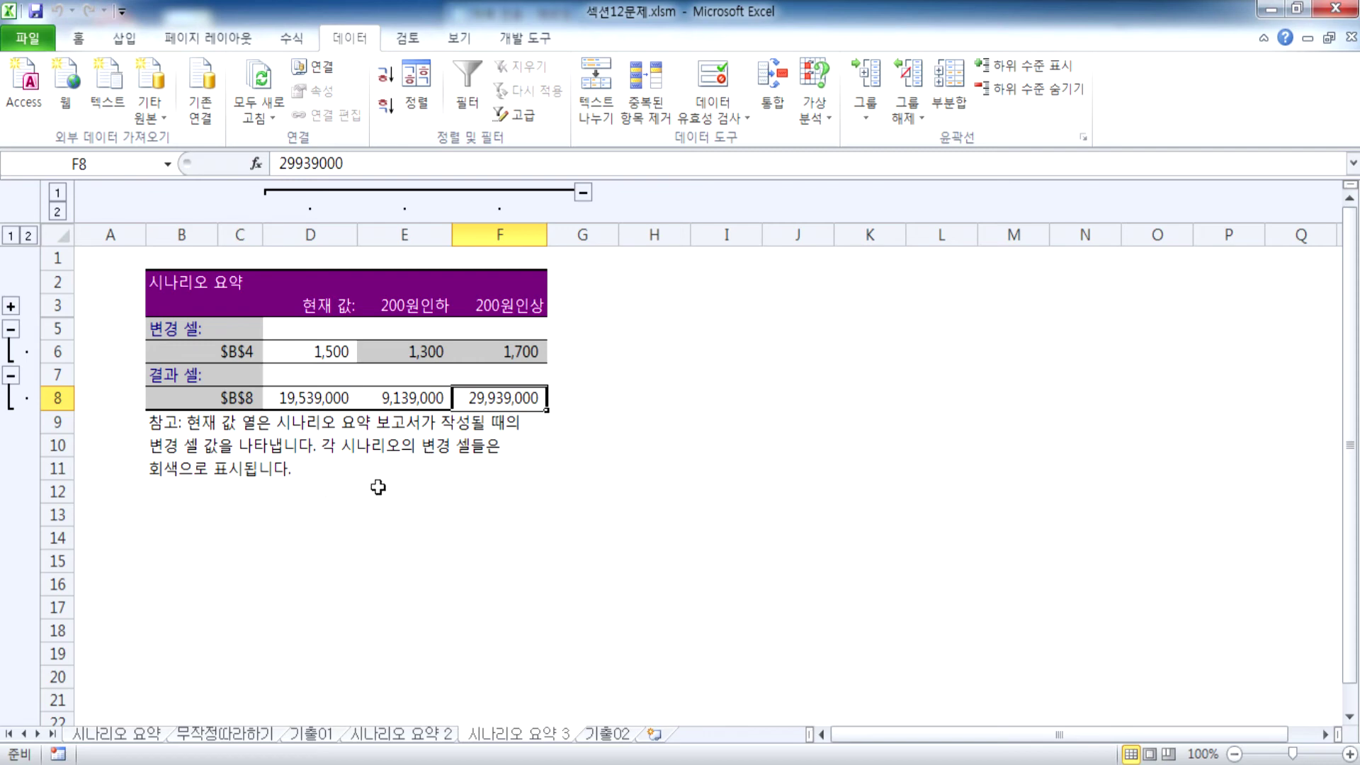
pyautogui.click(216, 504)
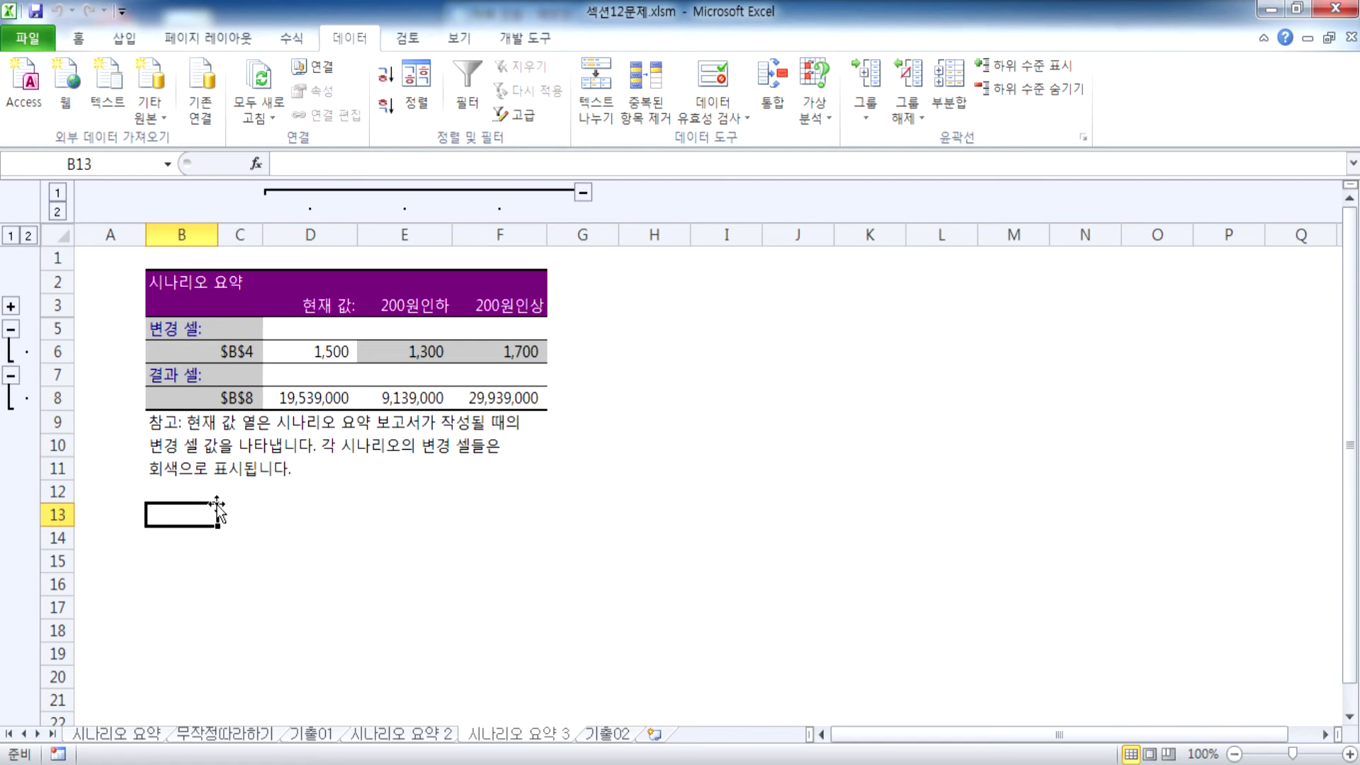
pyautogui.click(606, 735)
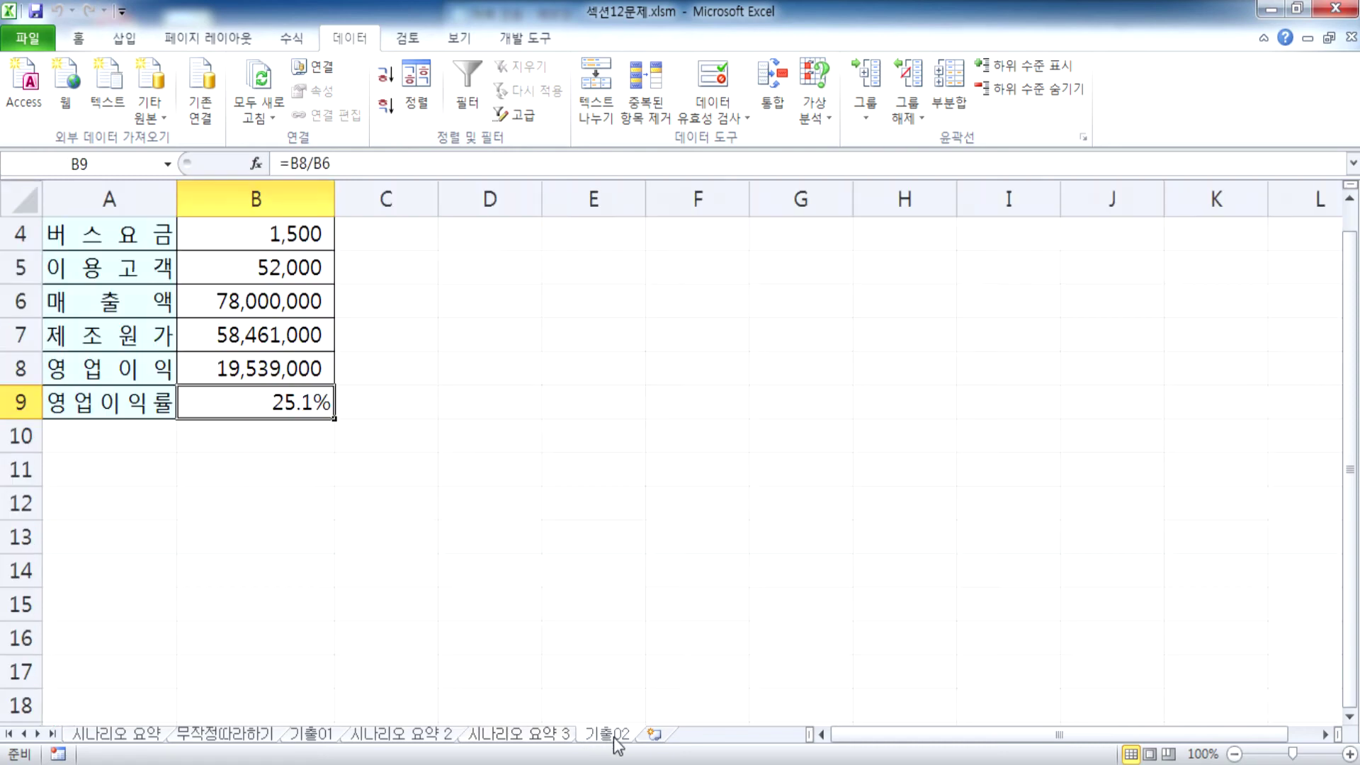
pyautogui.click(526, 736)
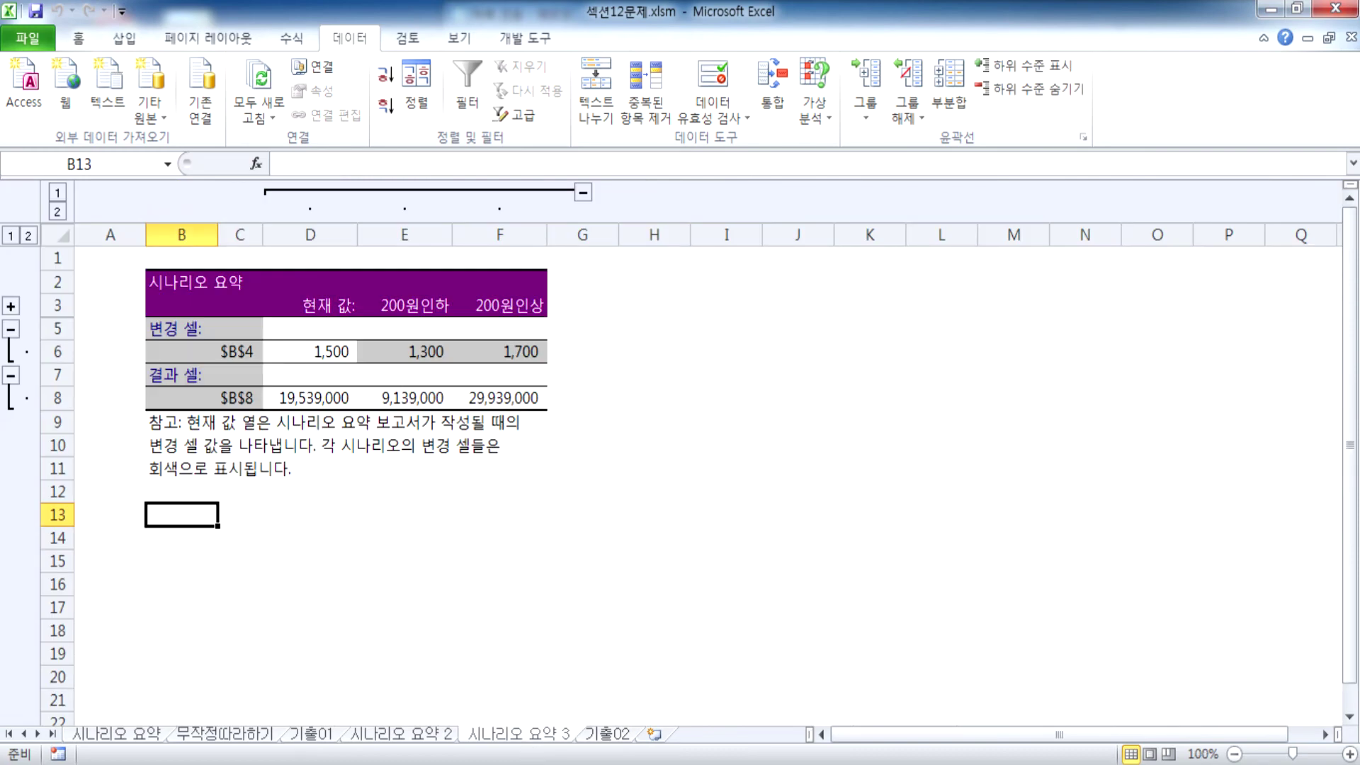
# Switch to the Notepad notes and review the scenario reminders on changing cells, results, name definitions and report sheet position.
pyautogui.hotkey('alt', 'Tab')
pyautogui.scroll(1, 597, 375)
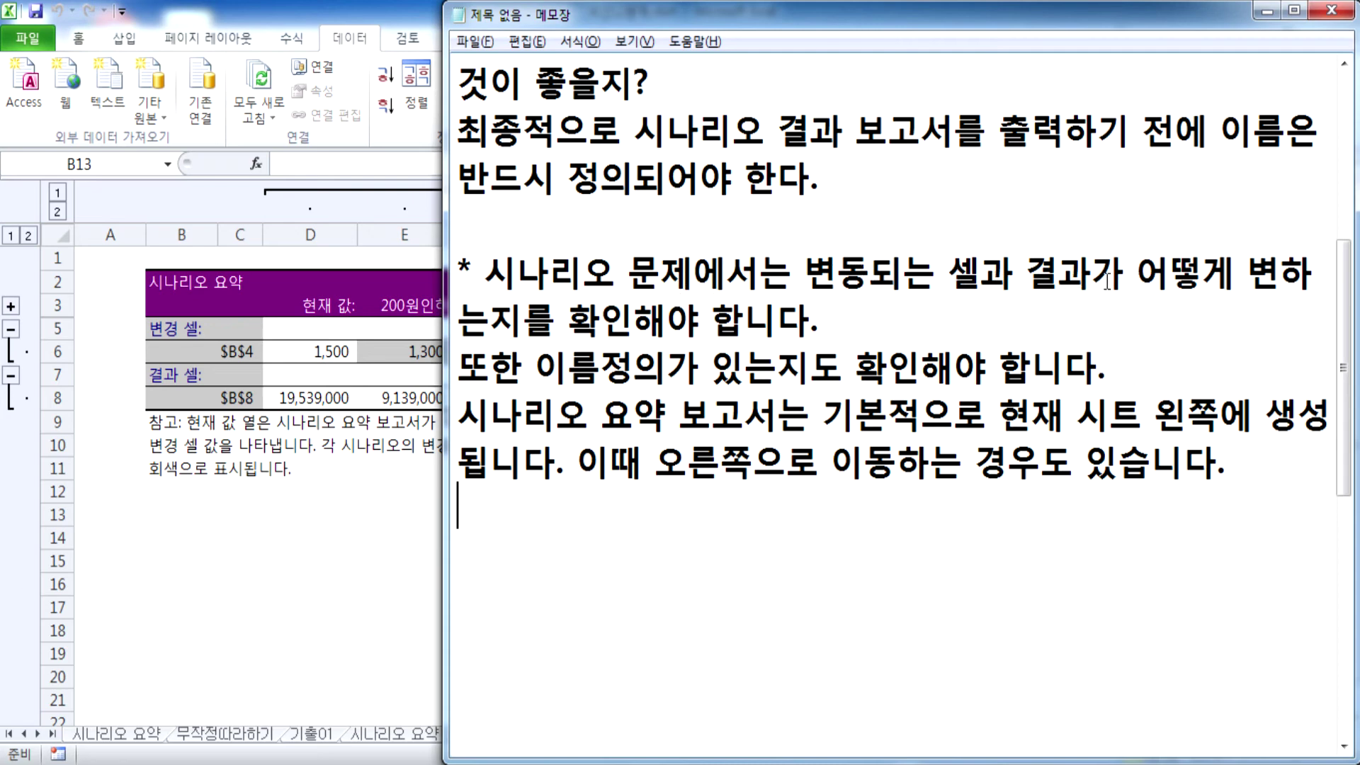
pyautogui.moveTo(568, 367); pyautogui.dragTo(928, 367)
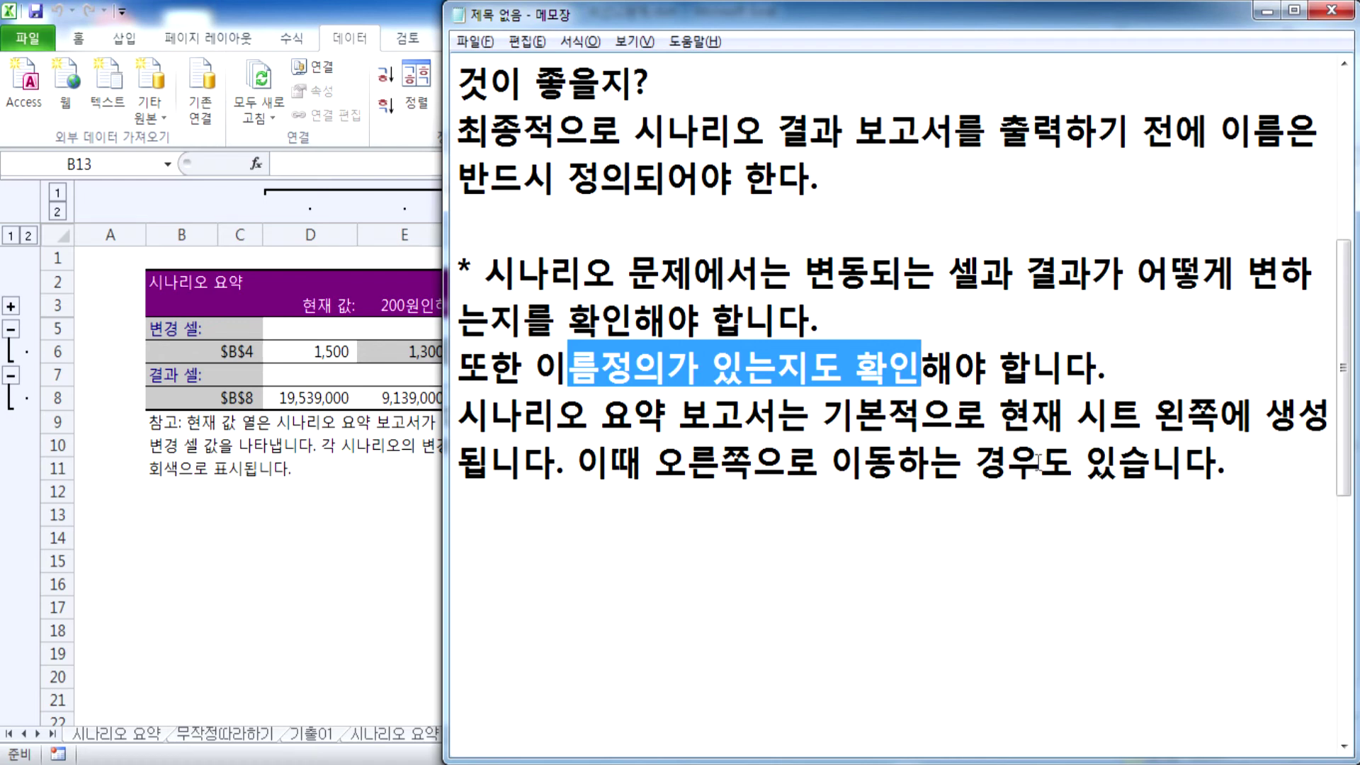
pyautogui.click(852, 515)
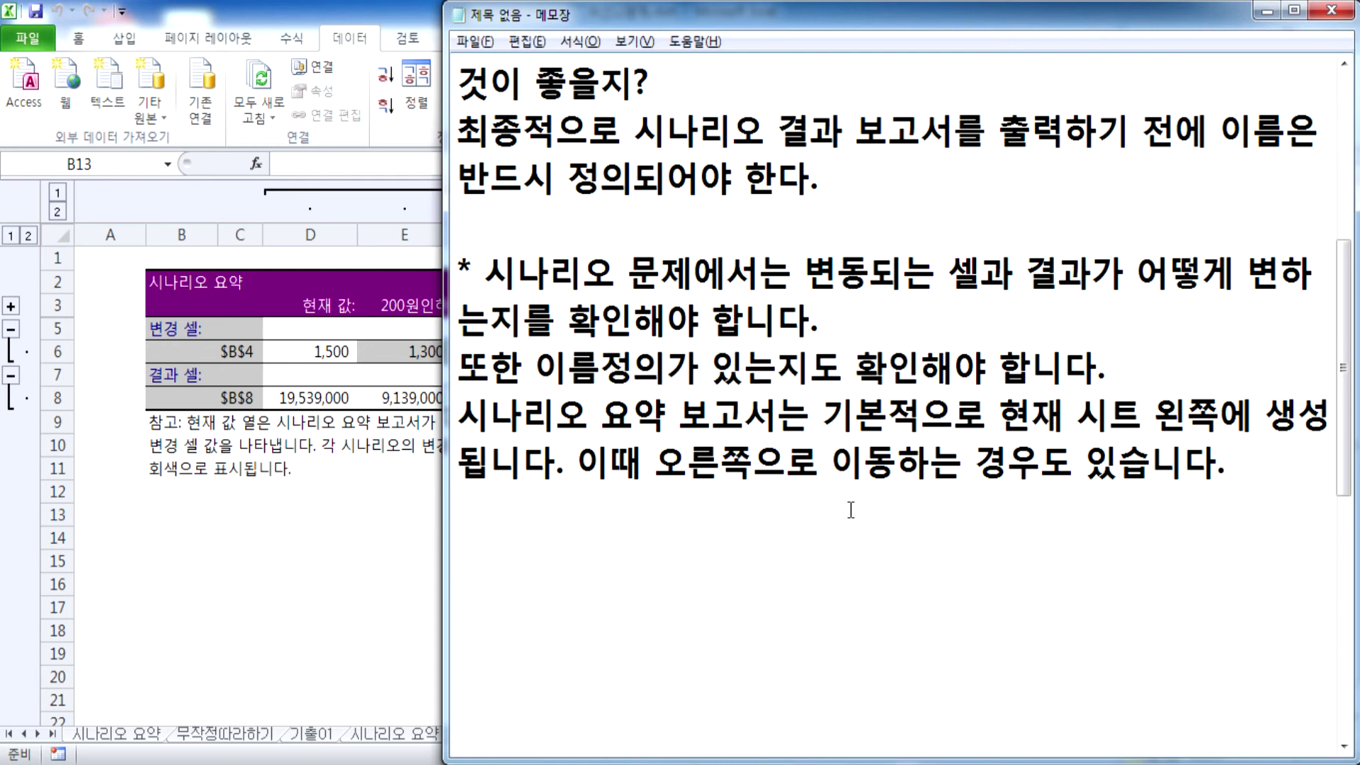